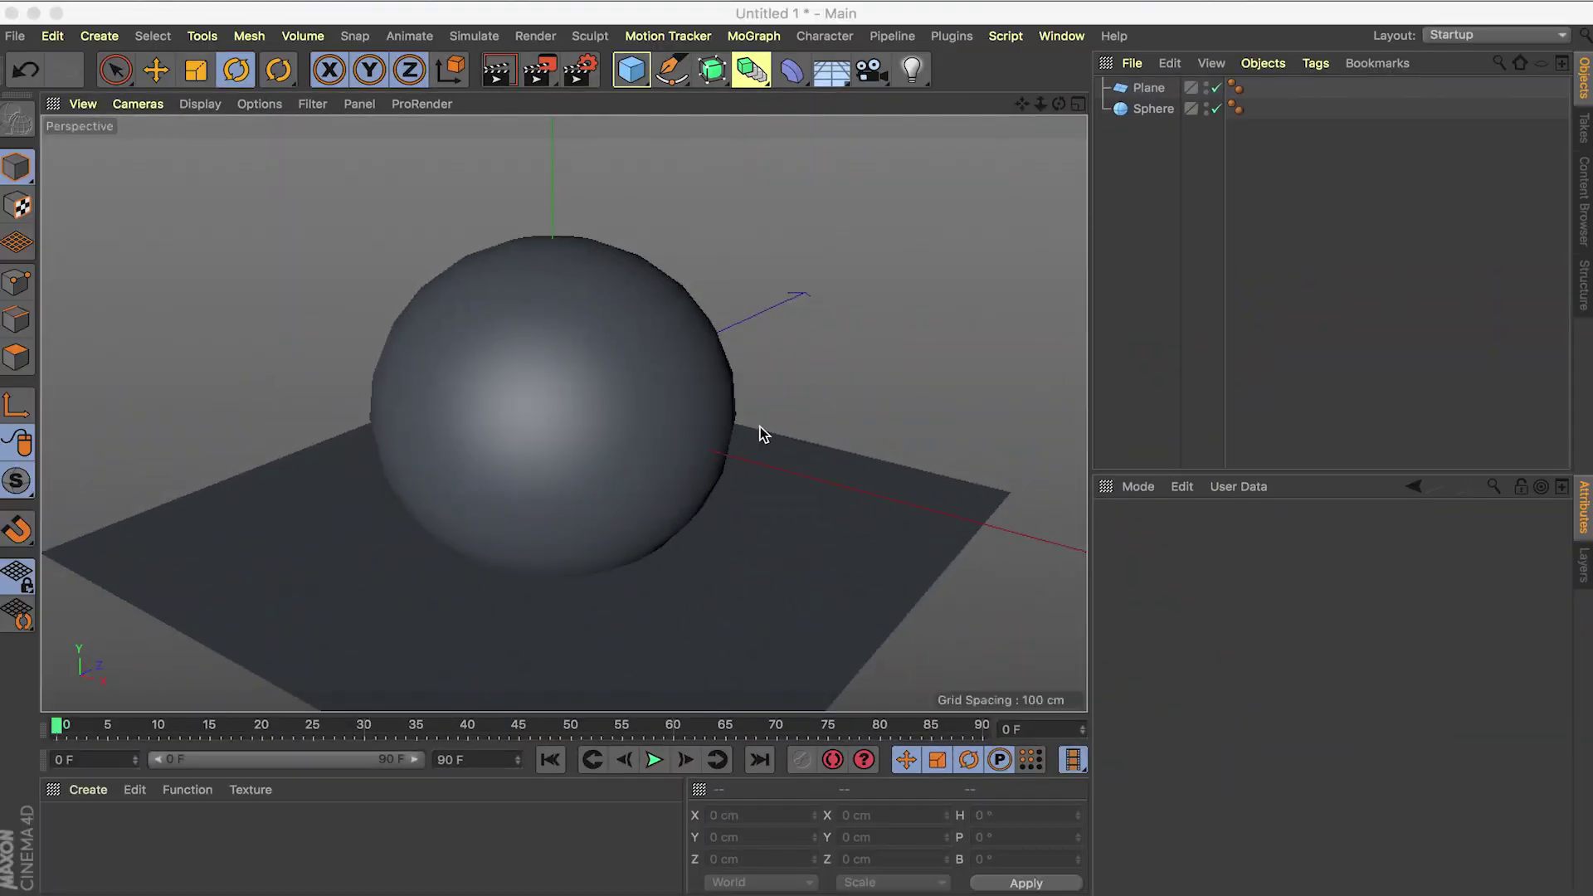
Zoom in and orbit the view down to a low, wide angle around the sphere and plane
{"action": "scroll", "coordinate": [687, 407], "scroll_direction": "up", "scroll_amount": 2}
{"action": "left_click_drag", "start_coordinate": [764, 438], "coordinate": [524, 438], "text": "alt"}
{"action": "scroll", "coordinate": [524, 438], "scroll_direction": "up", "scroll_amount": 3}
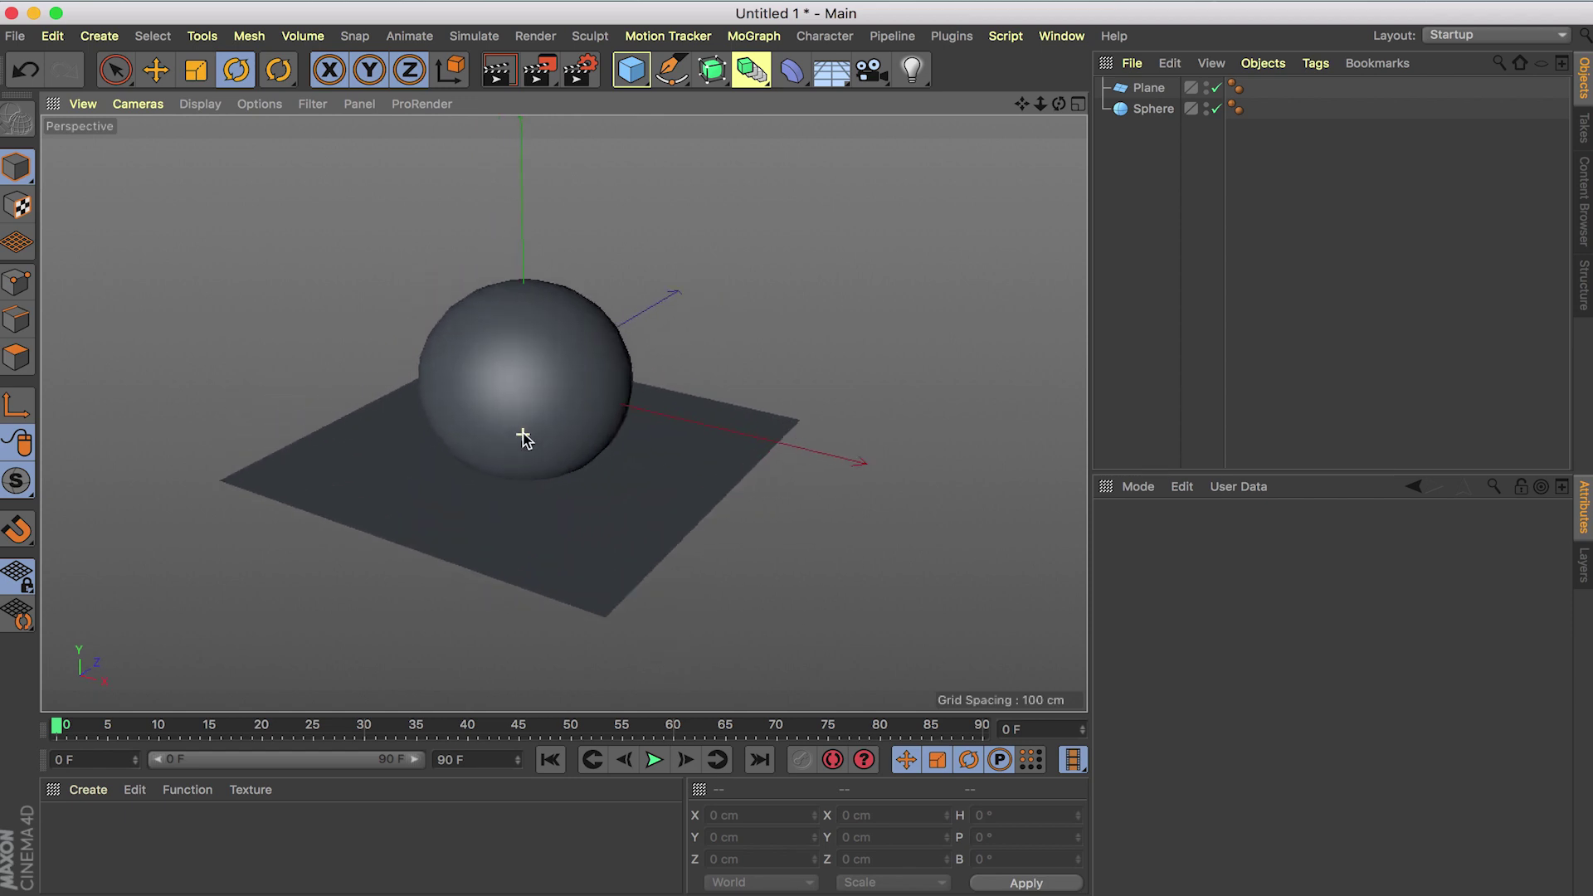
{"action": "mouse_move", "coordinate": [551, 462]}
{"action": "left_mouse_down", "text": "alt"}
{"action": "mouse_move", "coordinate": [558, 327]}
{"action": "mouse_move", "coordinate": [531, 448]}
{"action": "left_mouse_up", "text": "alt"}
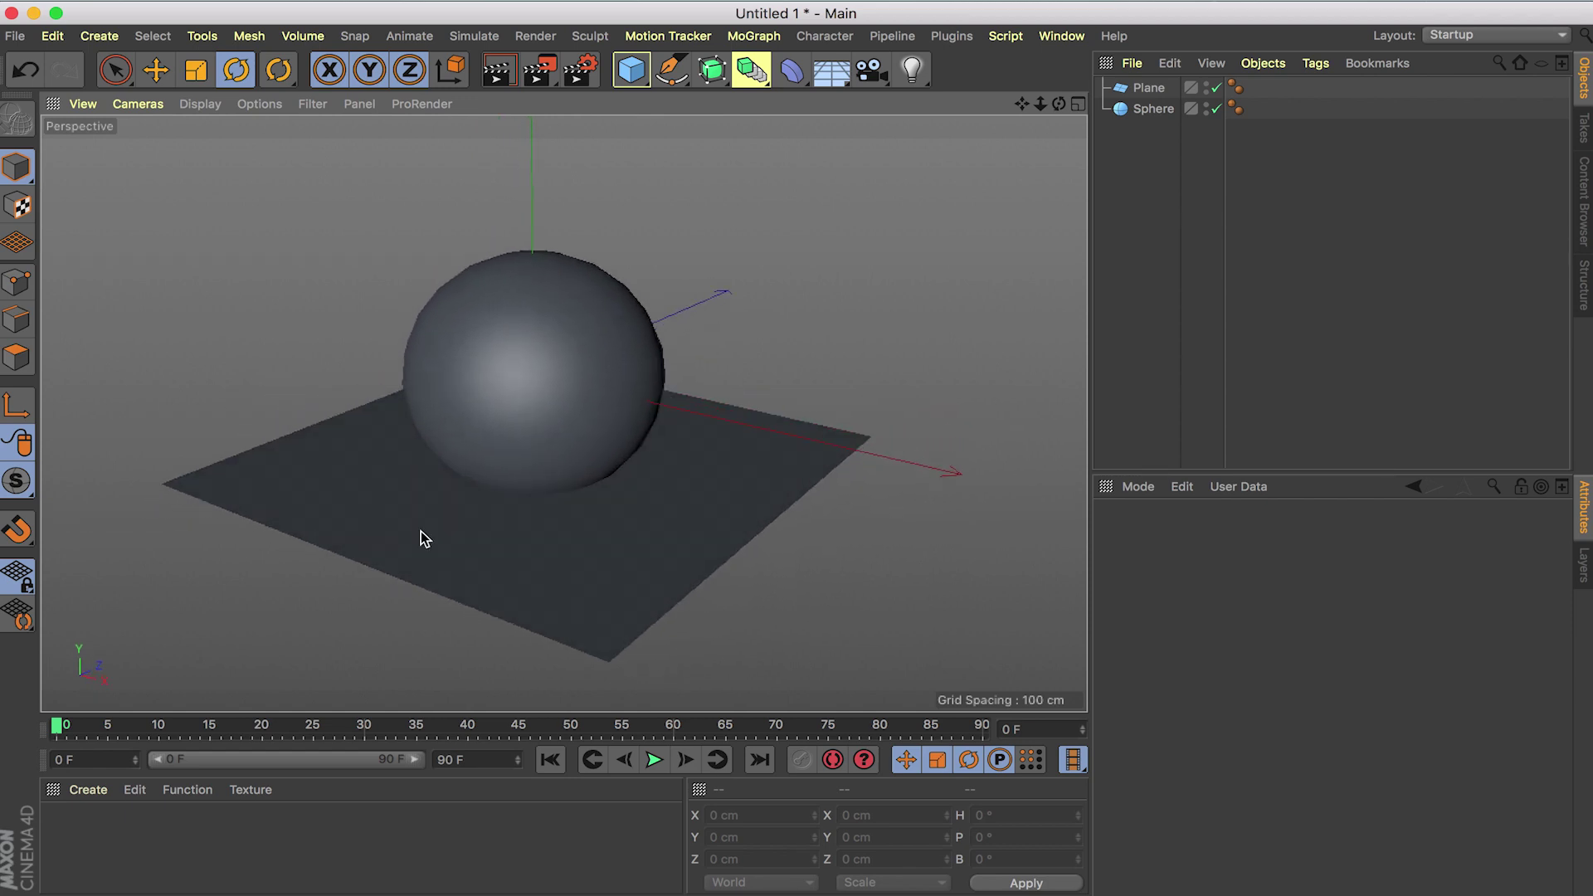
Create a new node material and open it in the Node Editor
{"action": "left_click", "coordinate": [83, 789]}
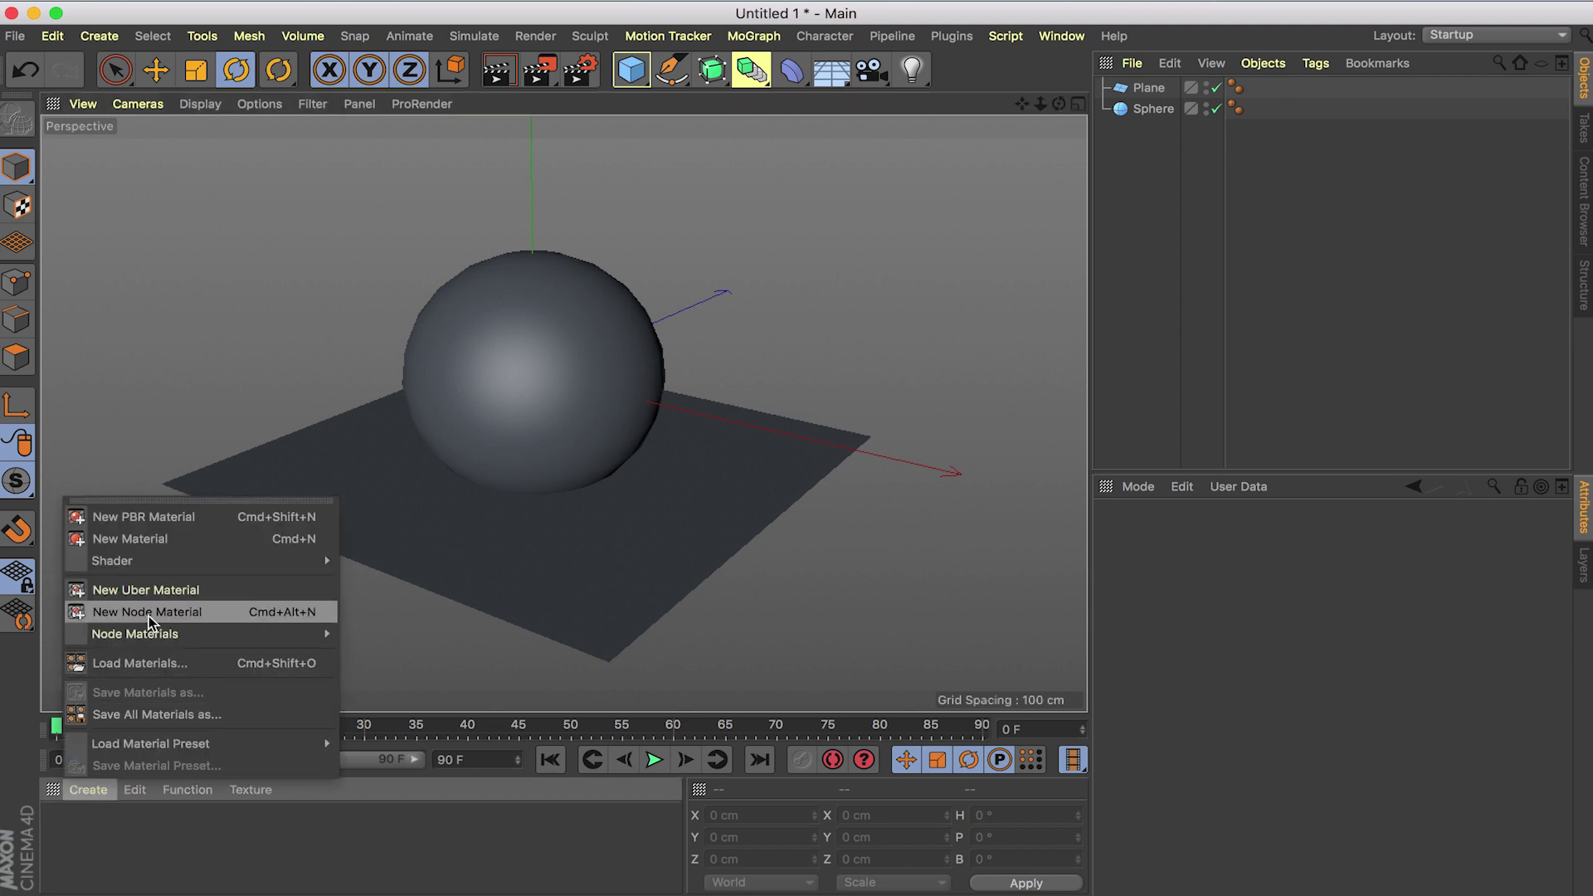
{"action": "left_click", "coordinate": [150, 614]}
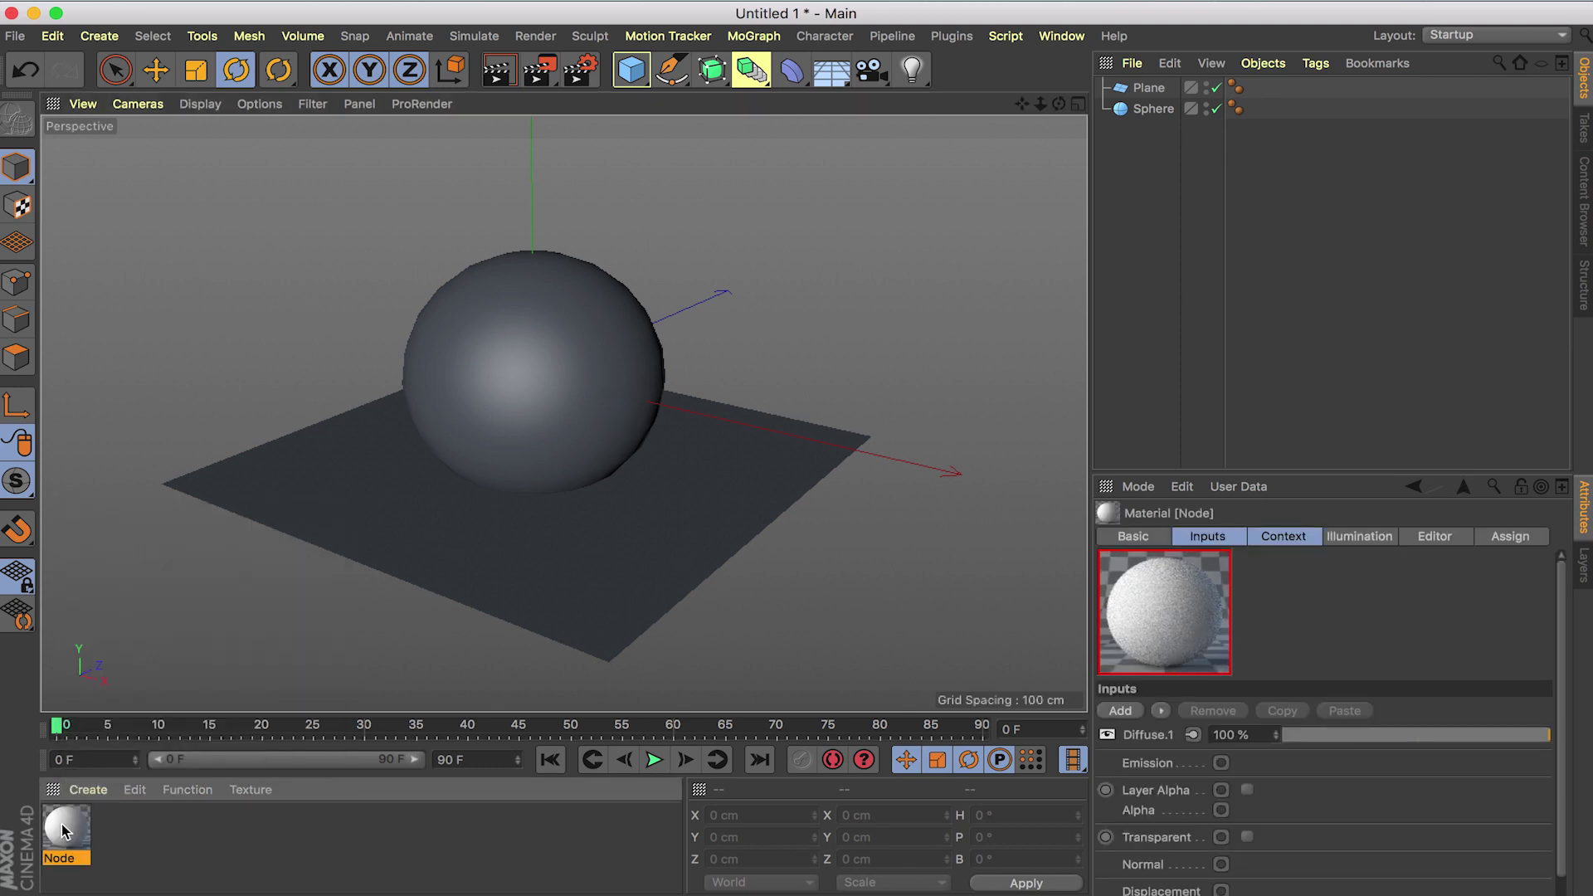
{"action": "double_click", "coordinate": [64, 829]}
Reposition the editor window and Diffuse.1 node, then close the Node Editor
{"action": "left_click_drag", "start_coordinate": [686, 52], "coordinate": [669, 15]}
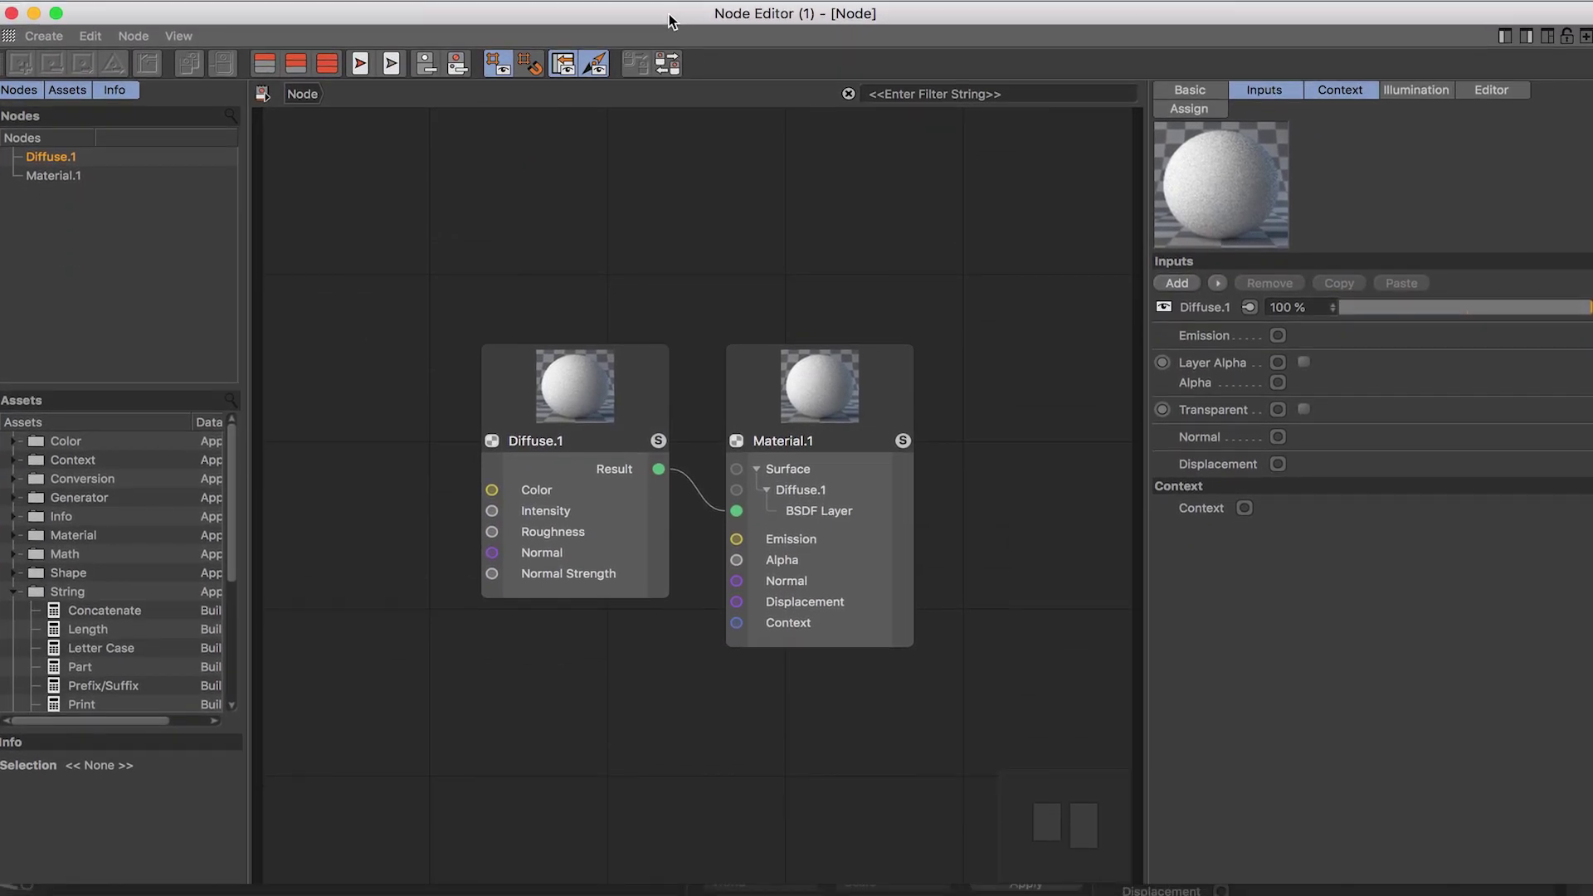
{"action": "left_click_drag", "start_coordinate": [600, 357], "coordinate": [590, 258]}
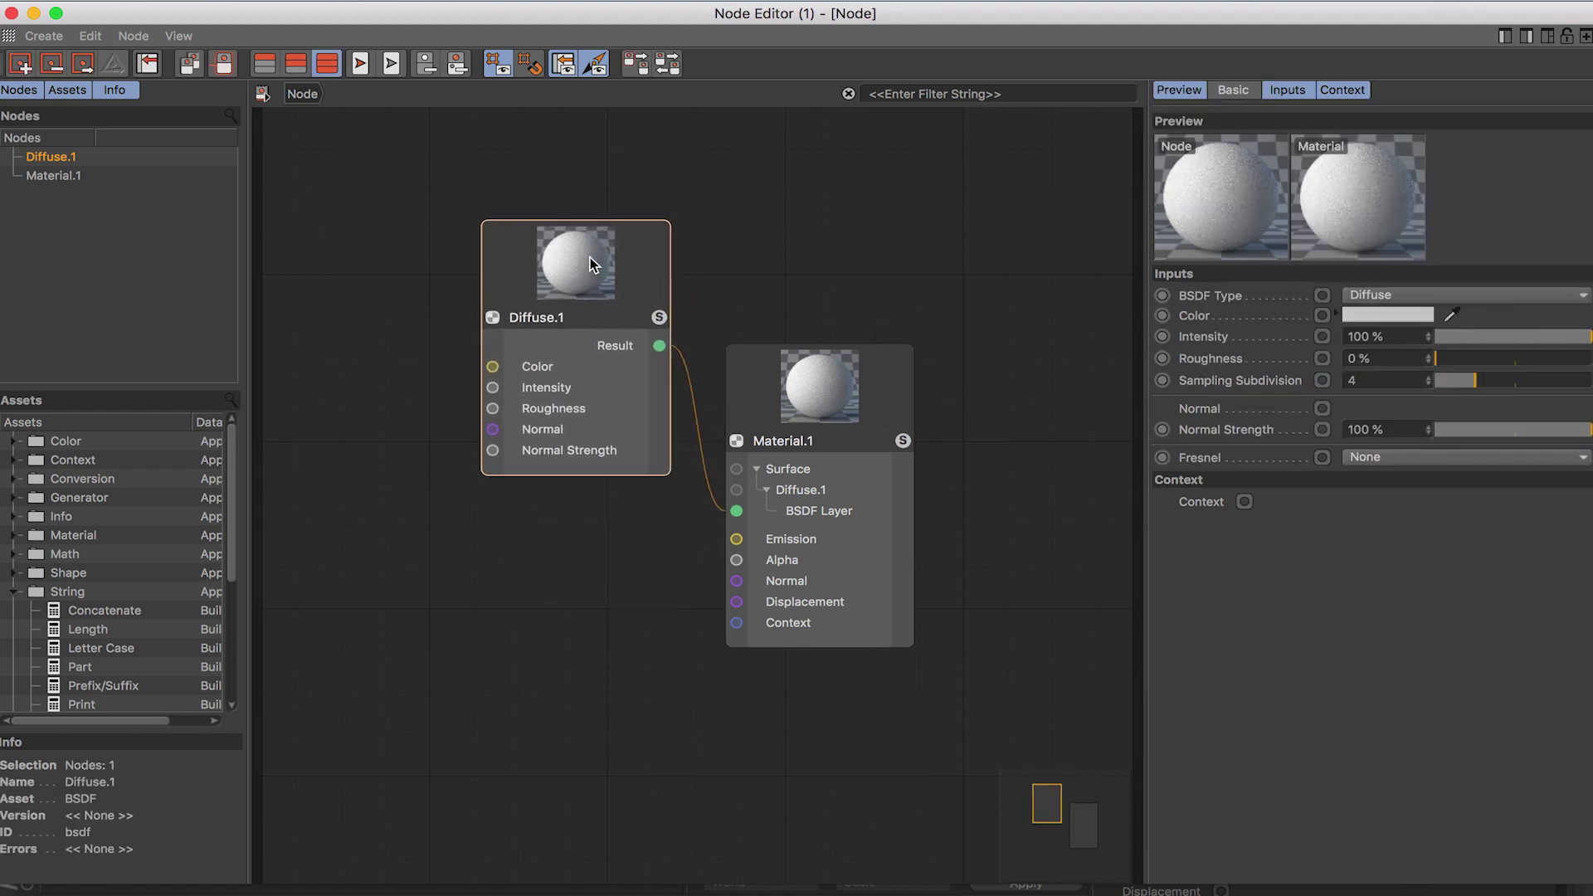
{"action": "scroll", "coordinate": [689, 463], "scroll_direction": "up", "scroll_amount": 5}
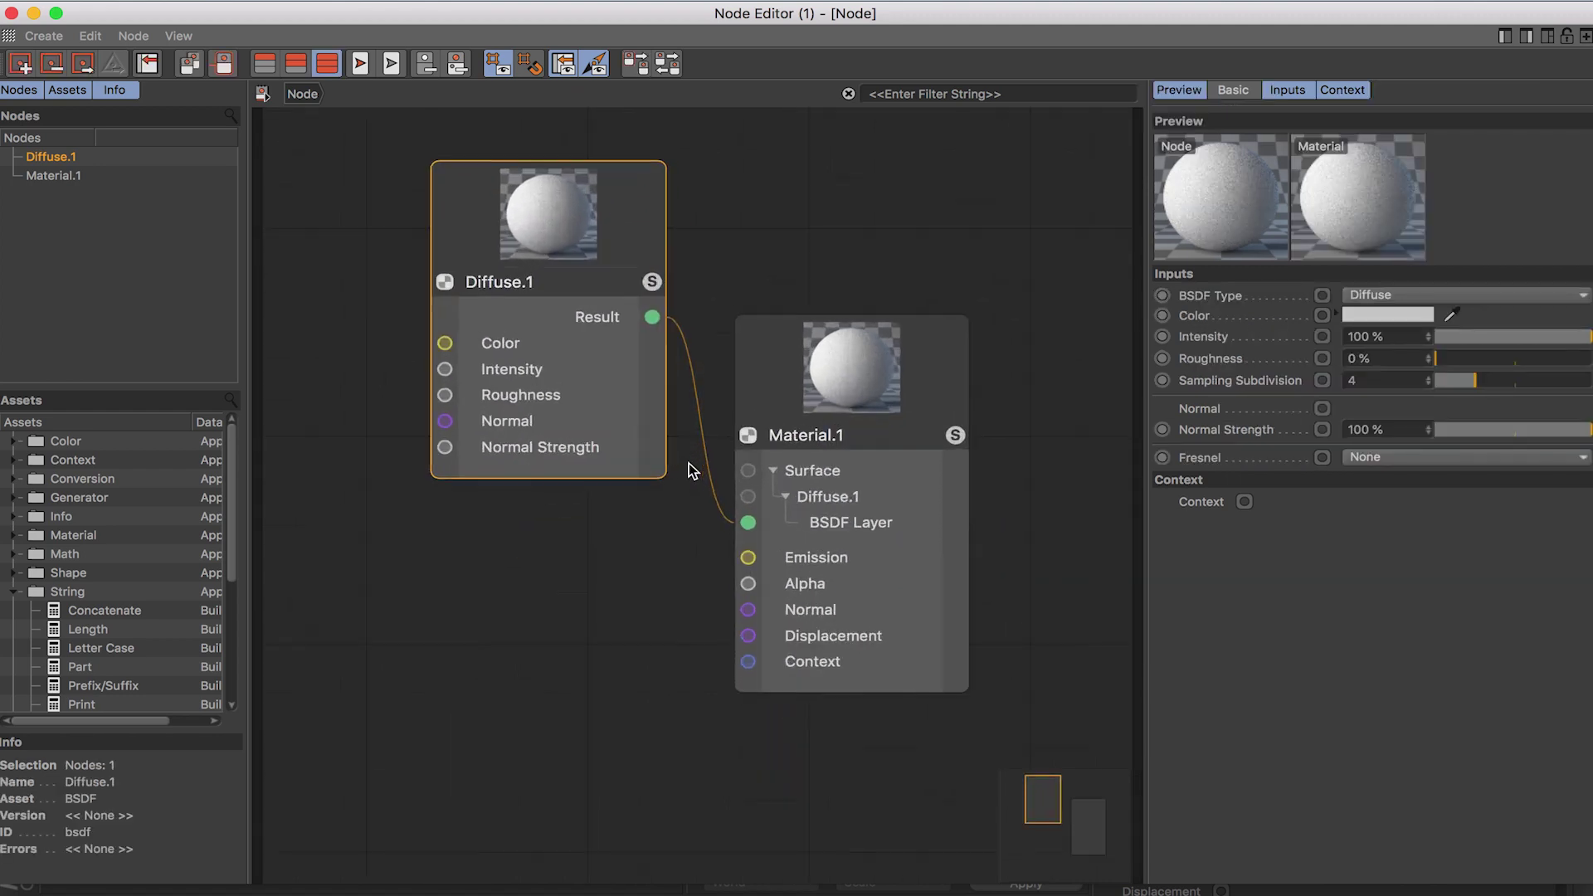
{"action": "scroll", "coordinate": [689, 463], "scroll_direction": "down", "scroll_amount": 3}
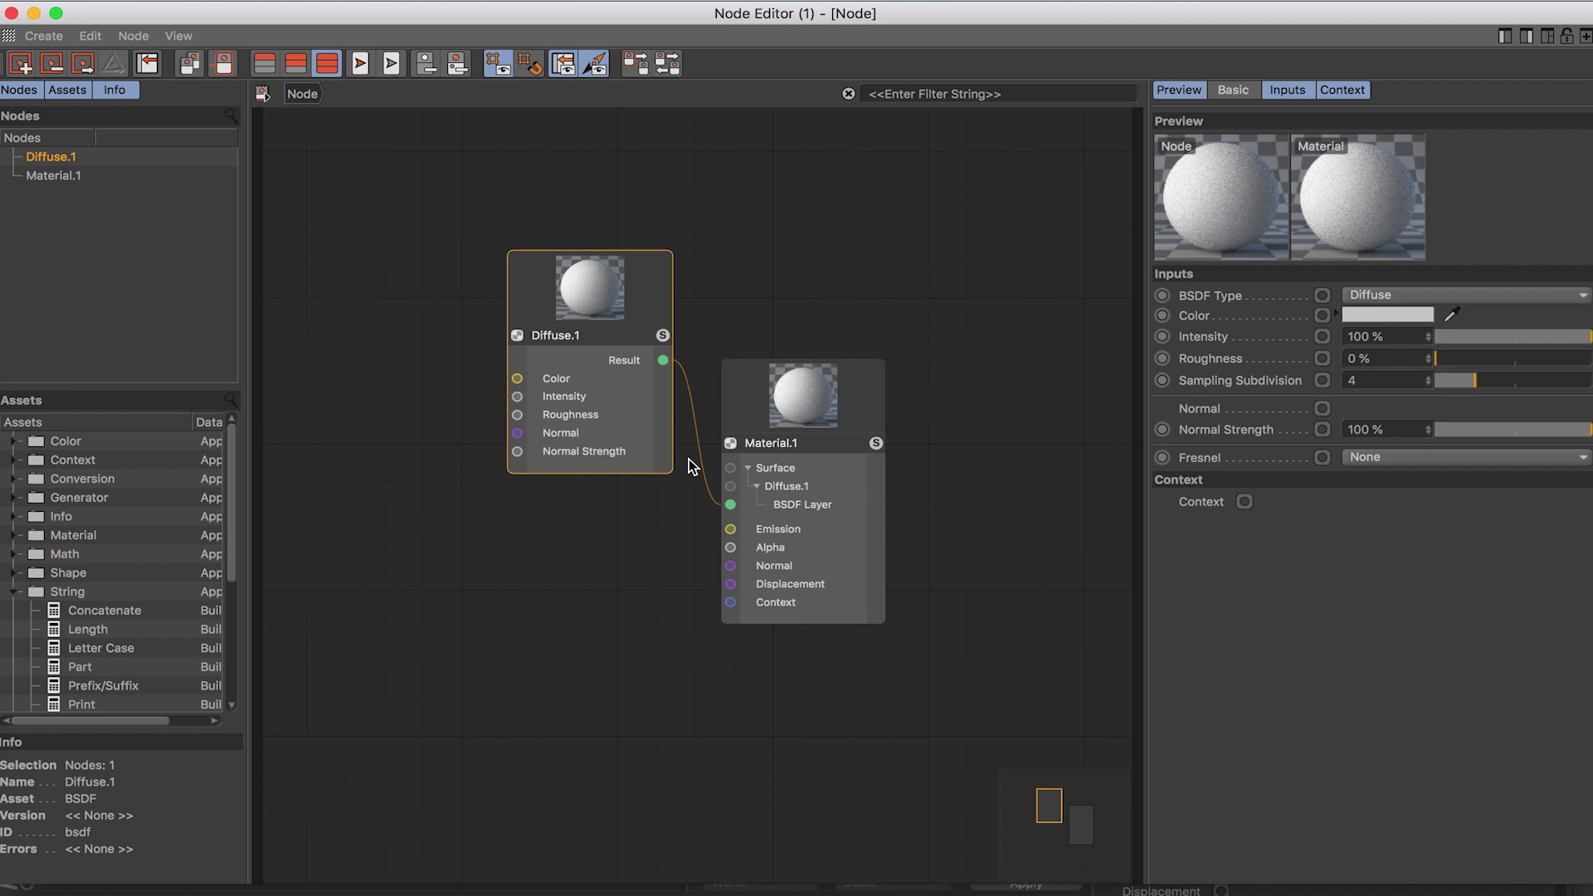
{"action": "left_click_drag", "start_coordinate": [616, 282], "coordinate": [628, 325]}
{"action": "left_click", "coordinate": [12, 12]}
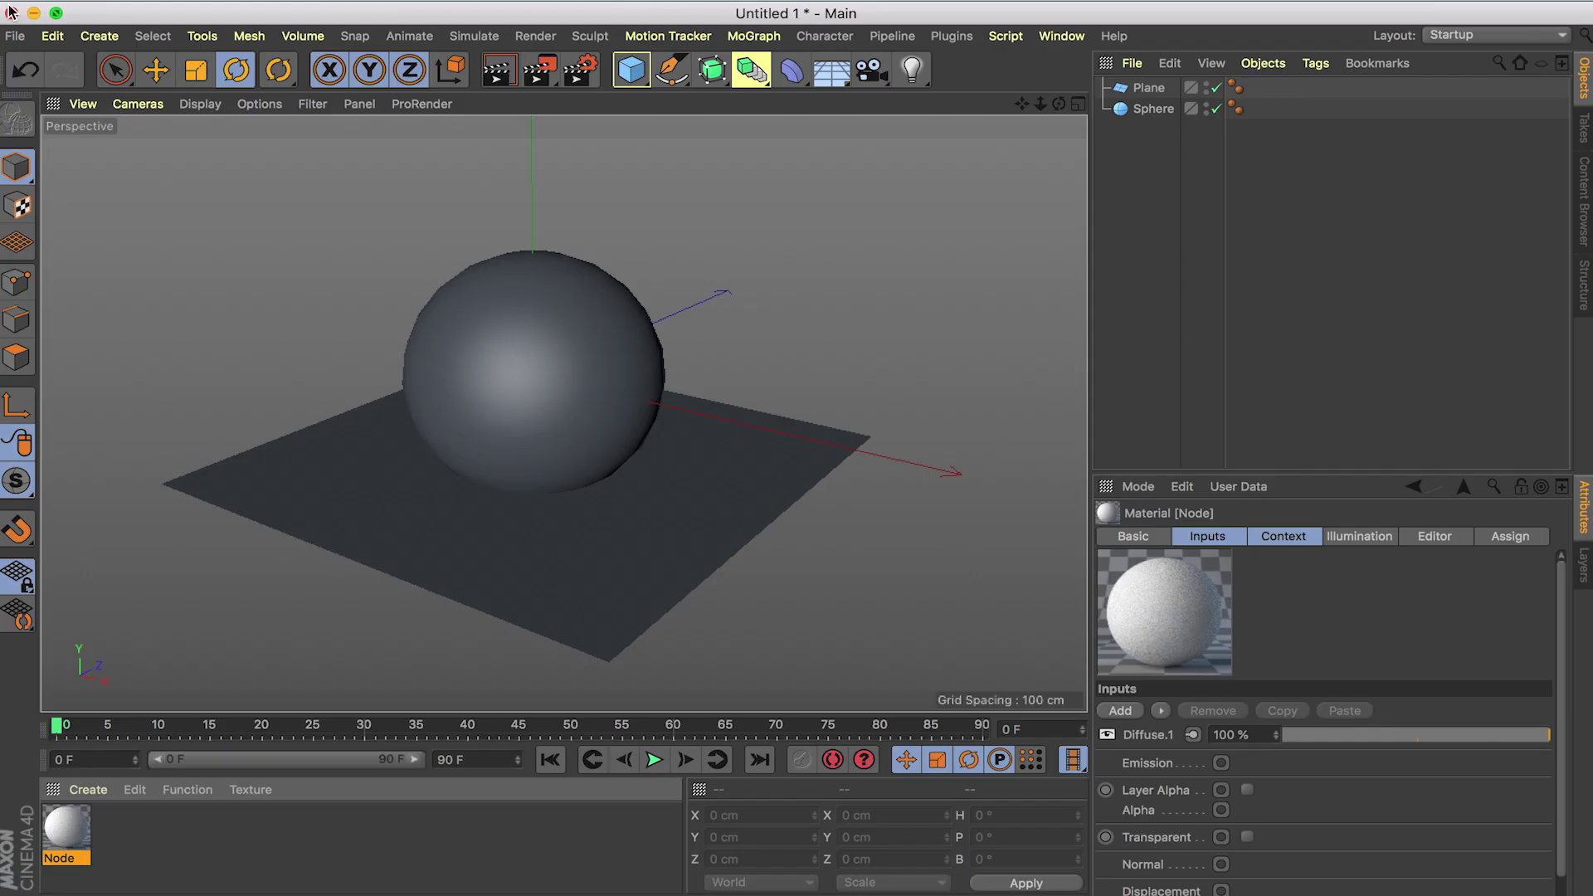
Reopen the Node material's graph, move Material.1 right and Diffuse.1 up, and select Material.1
{"action": "double_click", "coordinate": [73, 827]}
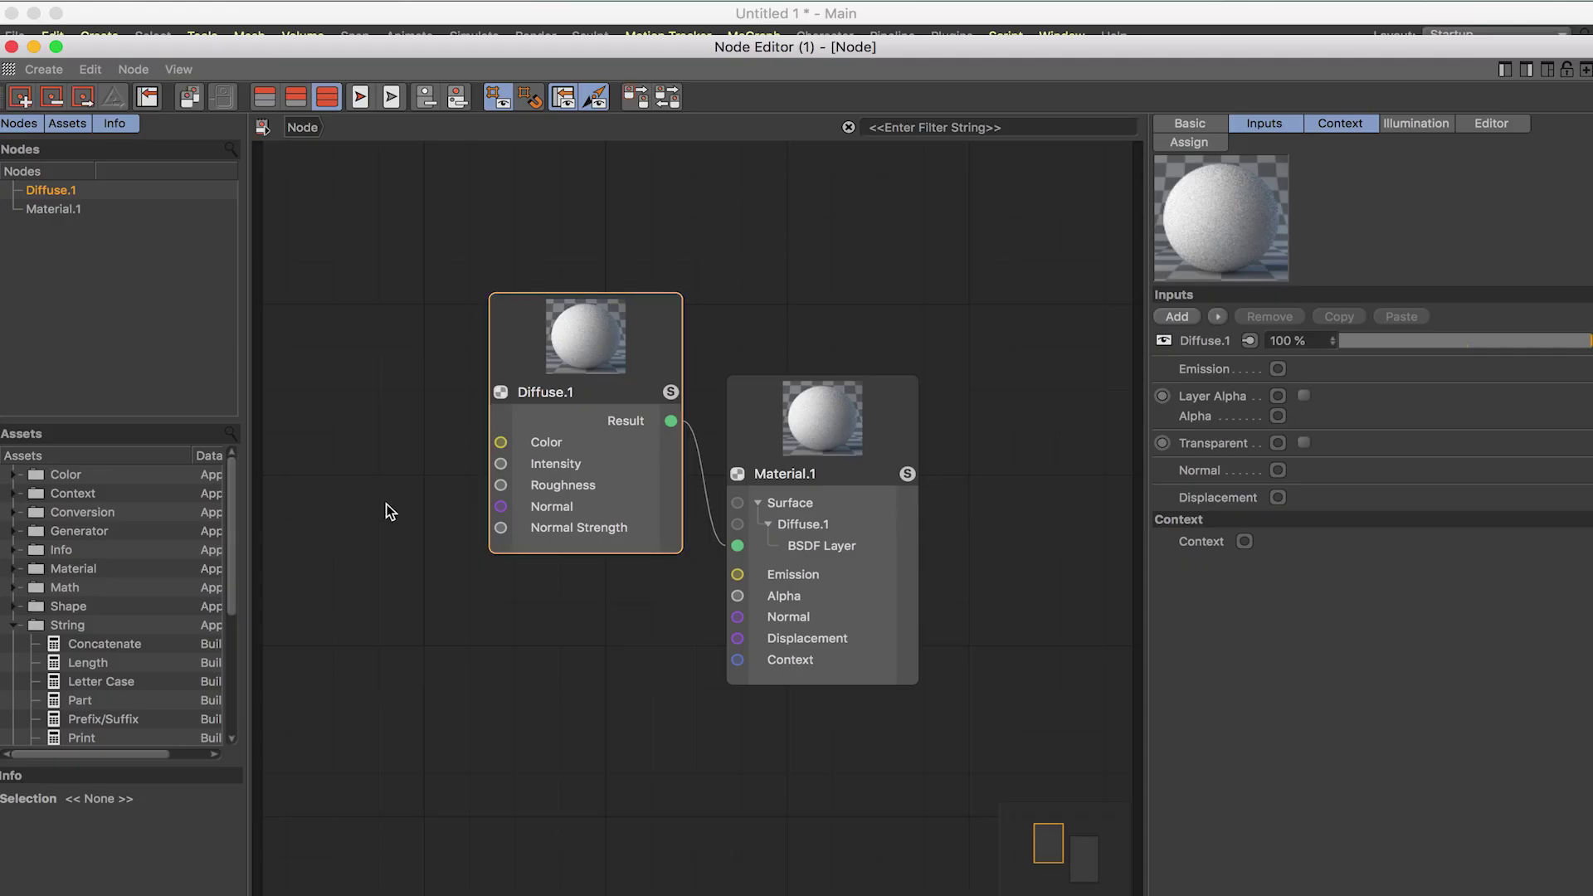
{"action": "left_click", "coordinate": [25, 628]}
{"action": "left_click_drag", "start_coordinate": [823, 405], "coordinate": [888, 439]}
{"action": "left_click_drag", "start_coordinate": [610, 362], "coordinate": [653, 295]}
{"action": "left_click", "coordinate": [626, 589]}
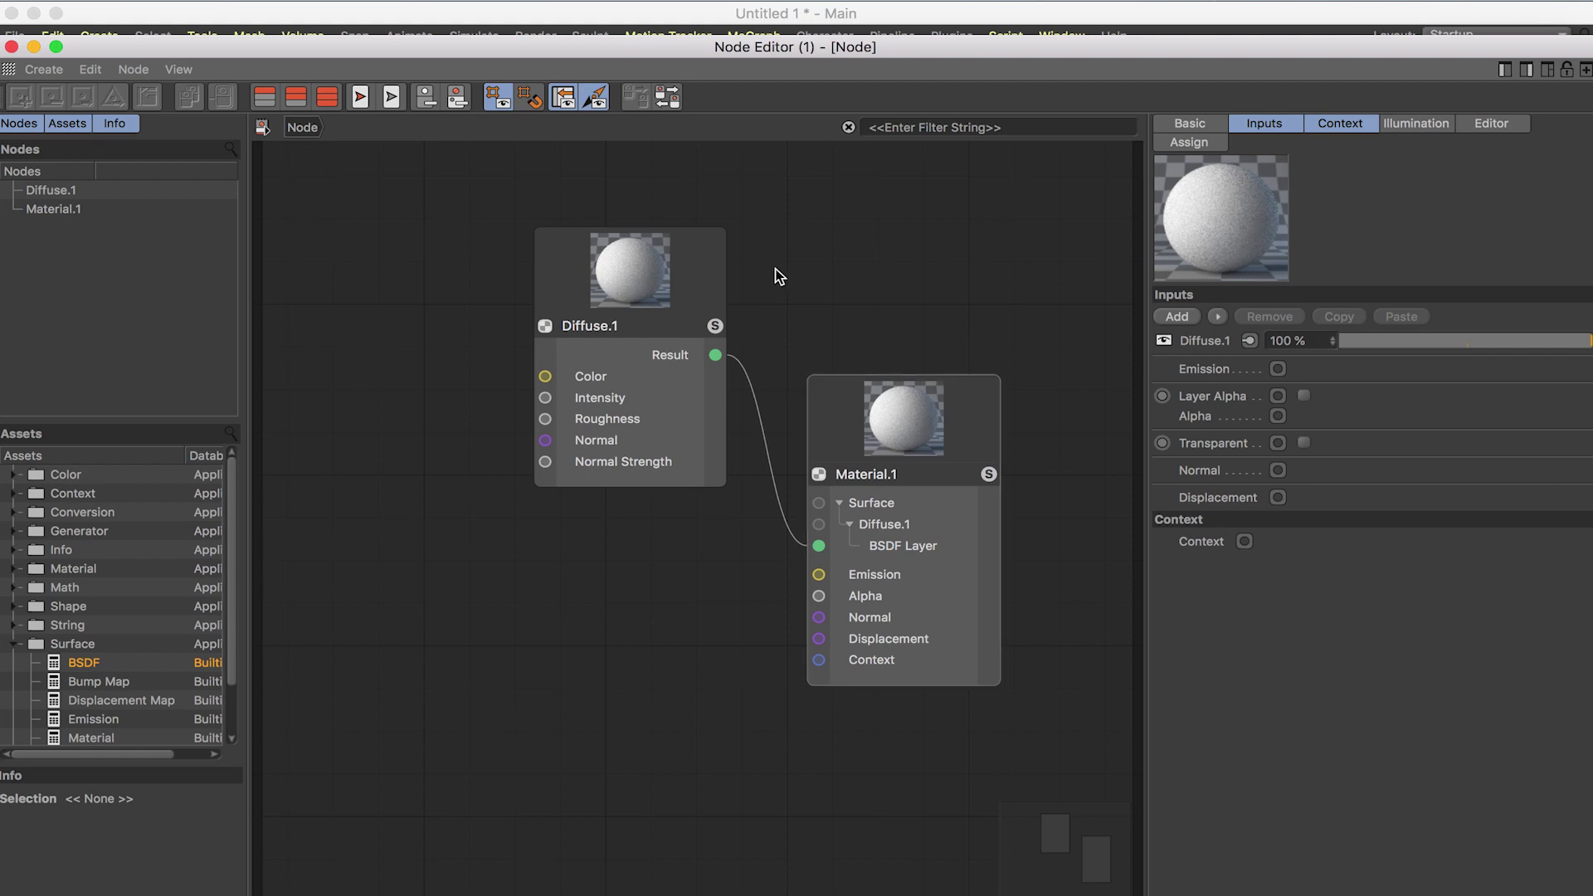
{"action": "mouse_move", "coordinate": [623, 302]}
{"action": "left_mouse_down"}
{"action": "mouse_move", "coordinate": [666, 330]}
{"action": "mouse_move", "coordinate": [629, 280]}
{"action": "left_mouse_up"}
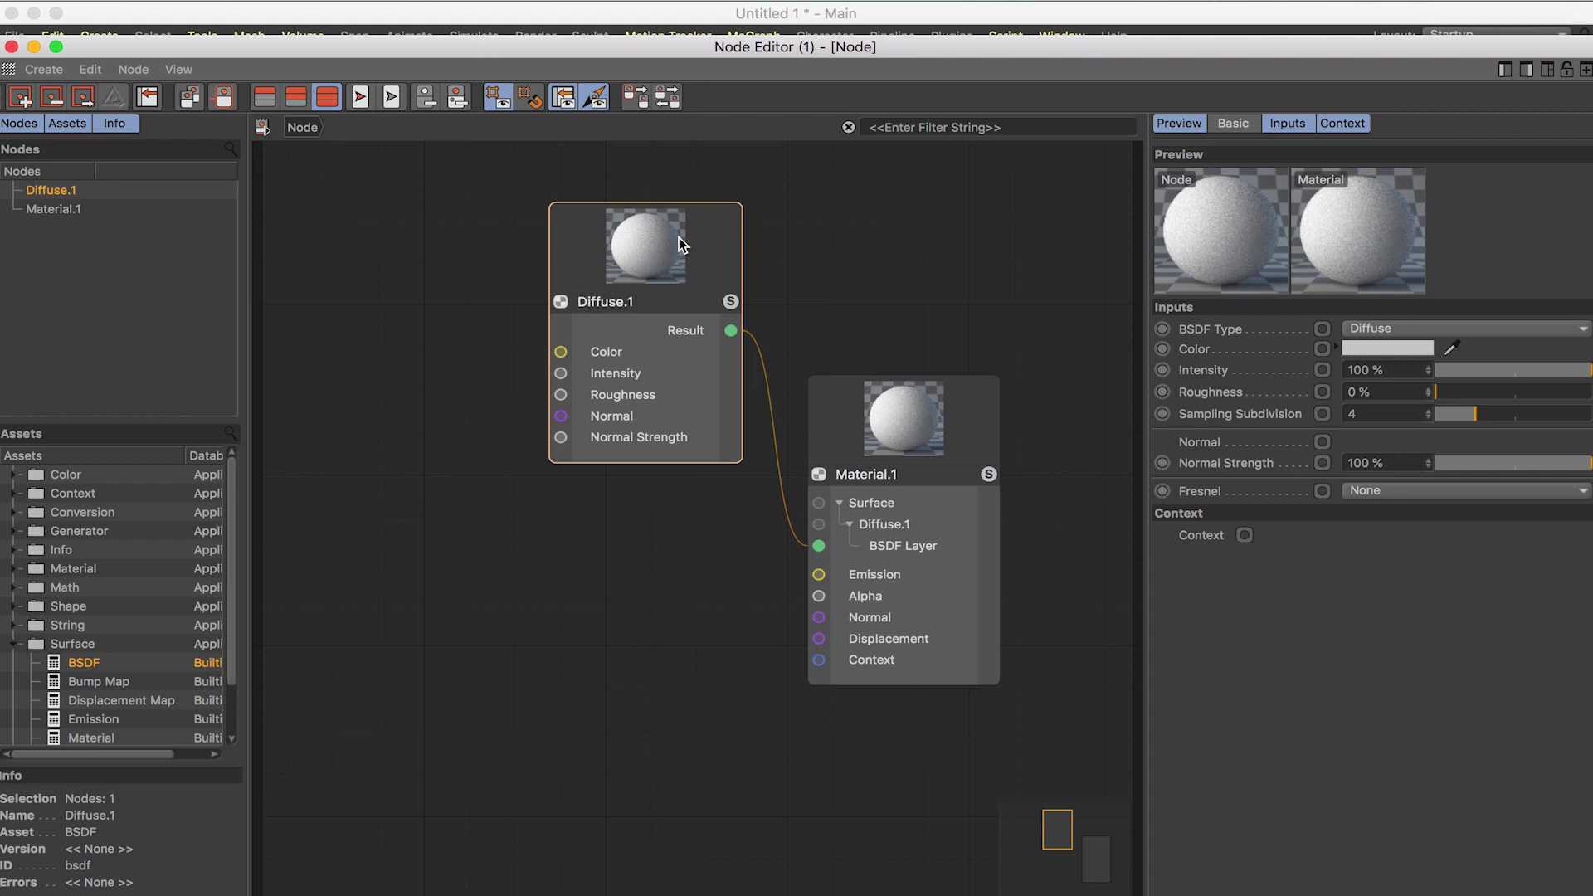
{"action": "left_click", "coordinate": [858, 478]}
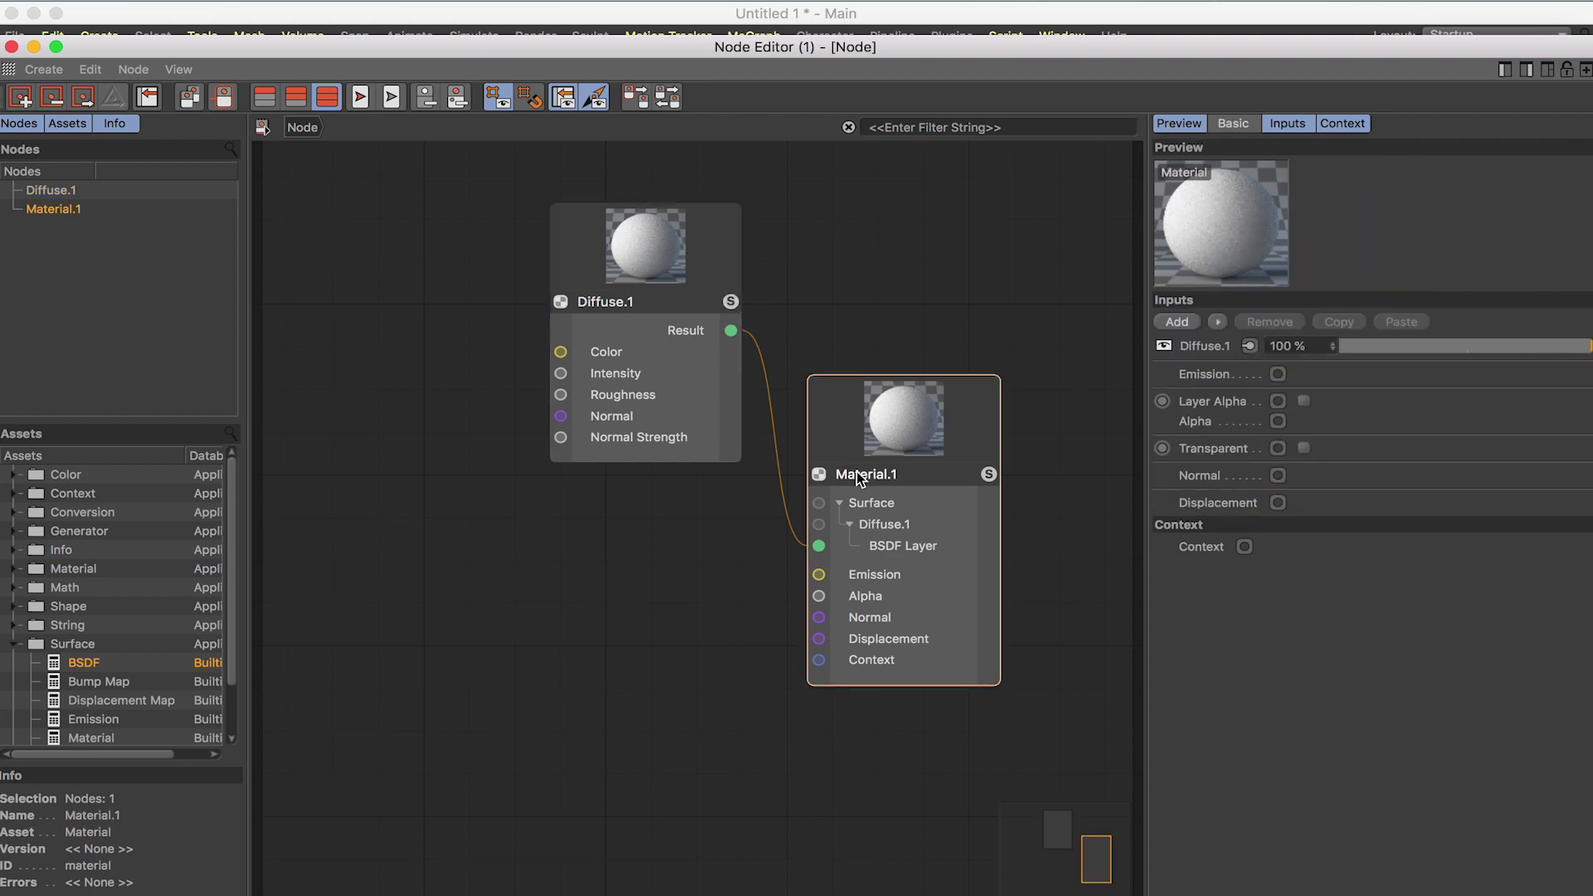
Add a Diffuse BSDF layer (Diffuse.2) to Material.1, place it below Diffuse.1, and close the editor
{"action": "left_click", "coordinate": [1173, 323]}
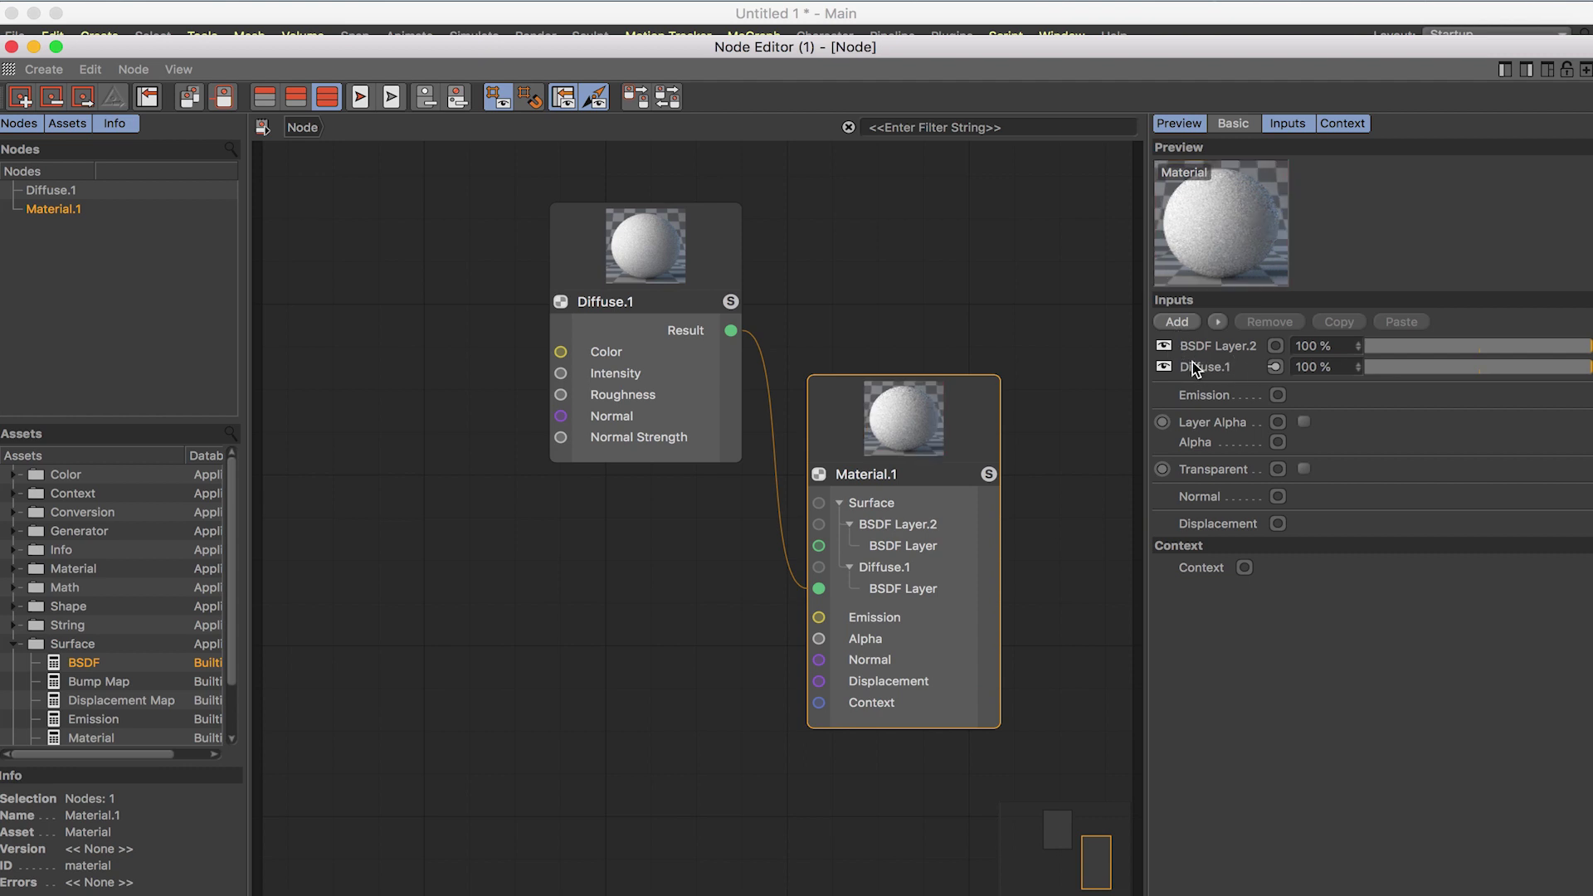
{"action": "key", "text": "super+z"}
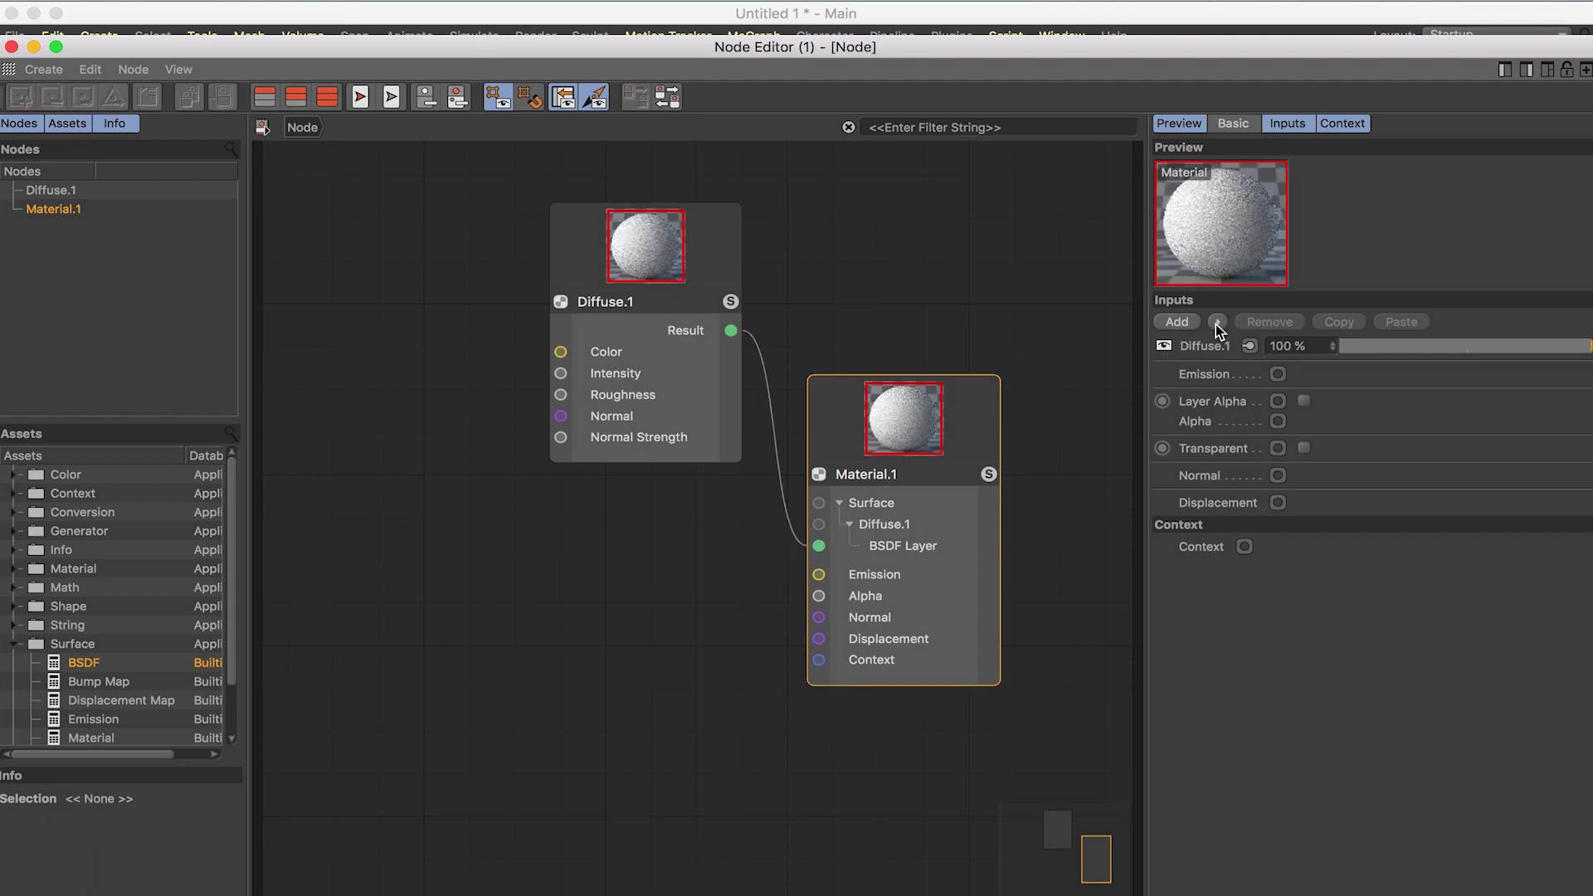
{"action": "left_click", "coordinate": [1218, 322]}
{"action": "mouse_move", "coordinate": [1255, 365]}
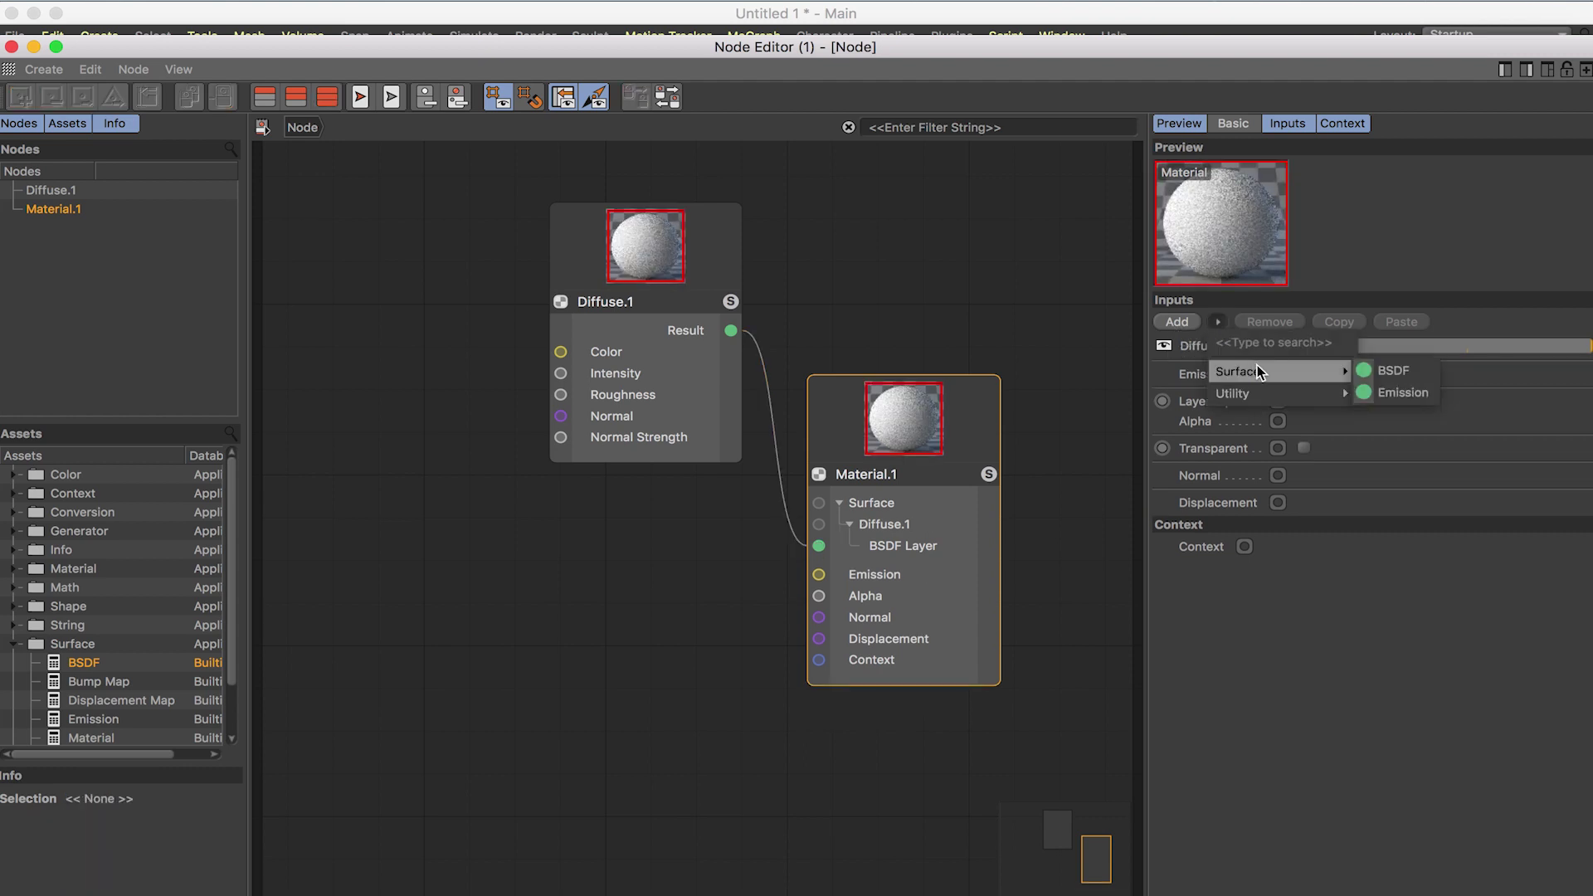
{"action": "left_click", "coordinate": [1389, 367]}
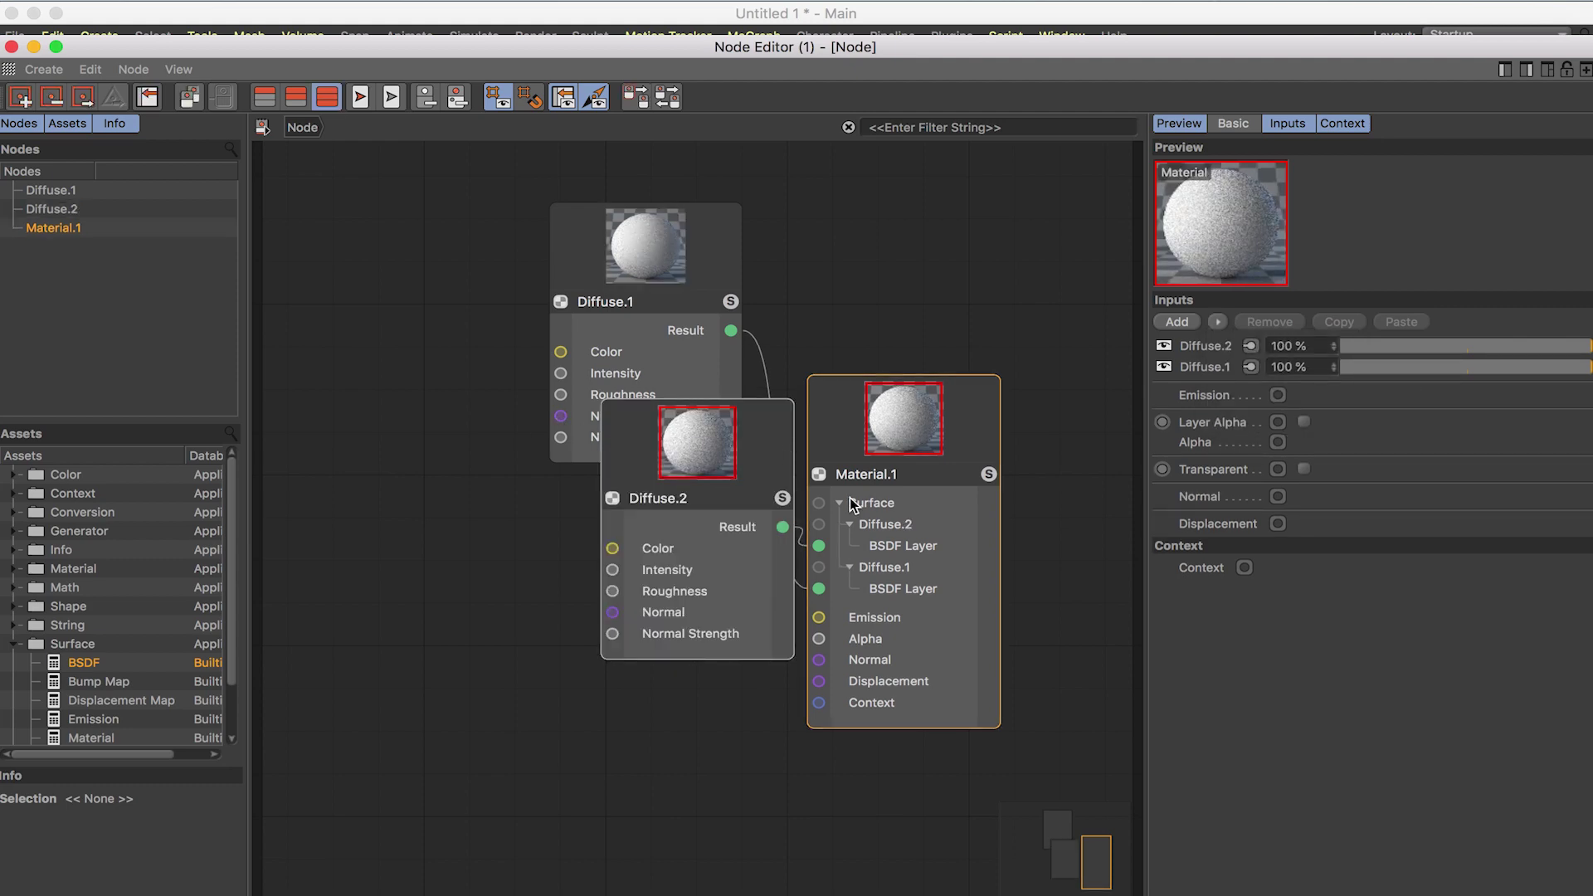
{"action": "left_click_drag", "start_coordinate": [719, 469], "coordinate": [656, 564]}
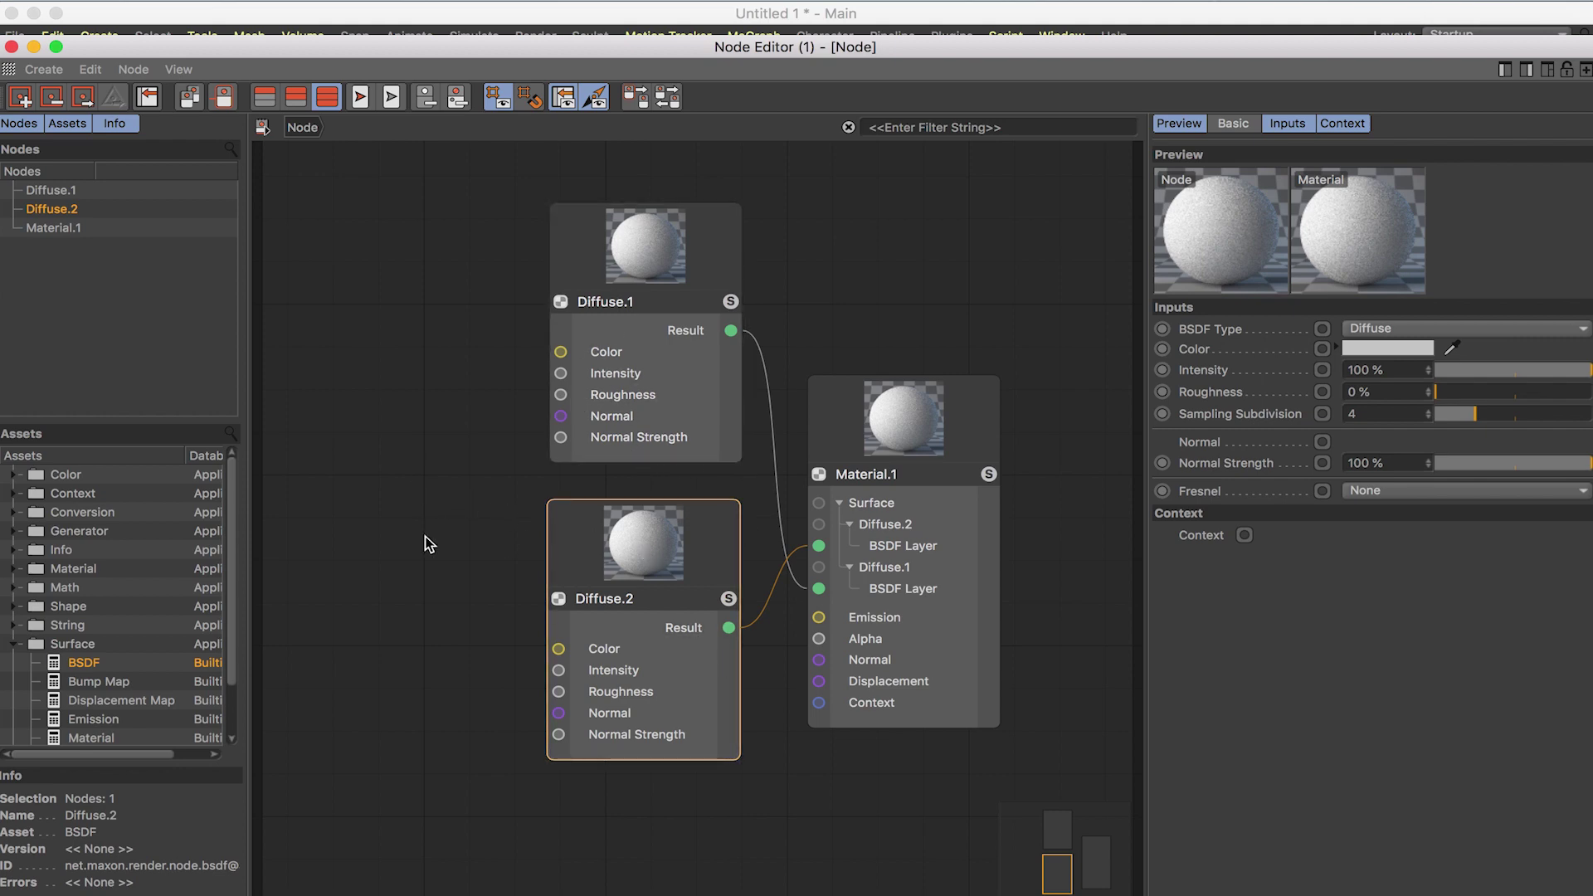
{"action": "left_click", "coordinate": [434, 506]}
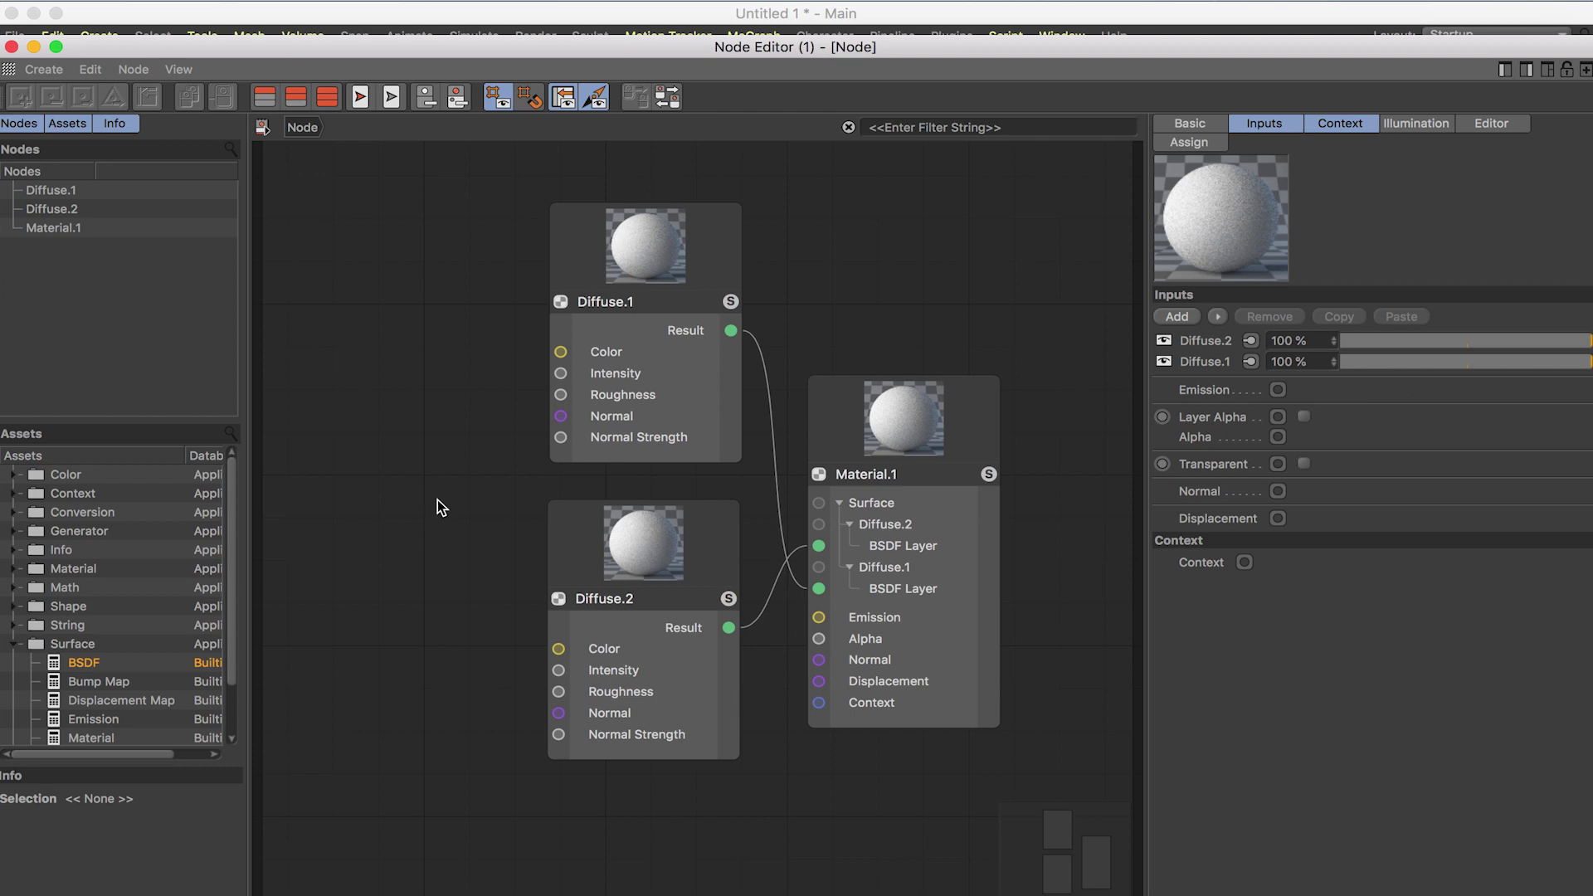
{"action": "left_click", "coordinate": [12, 46]}
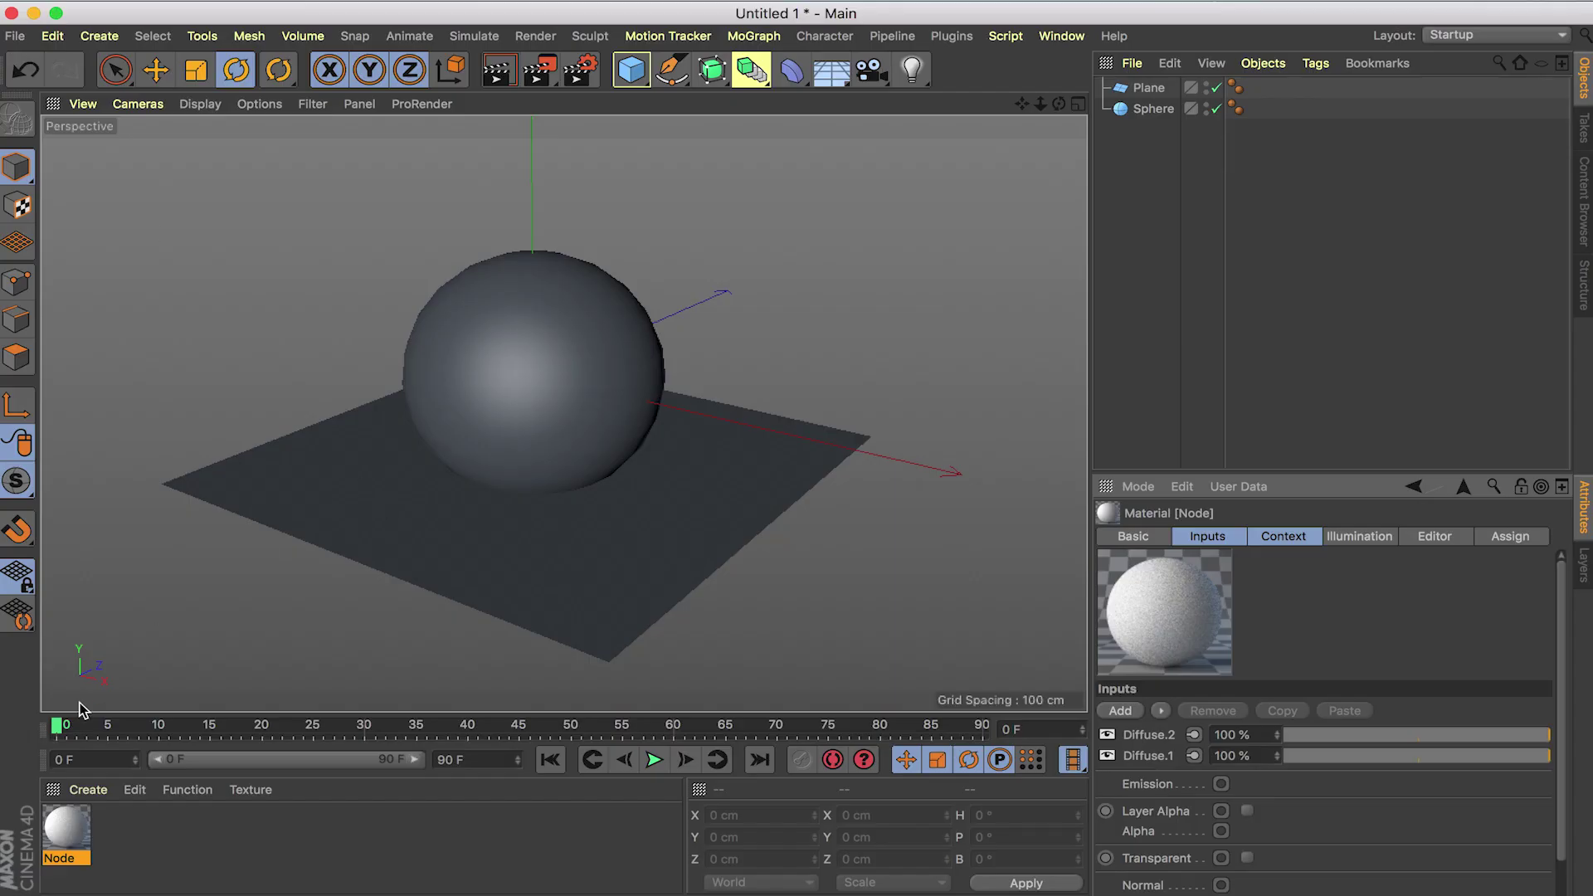
Reopen the graph and add an Ambient Occlusion node via the 'am' canvas search
{"action": "double_click", "coordinate": [75, 815]}
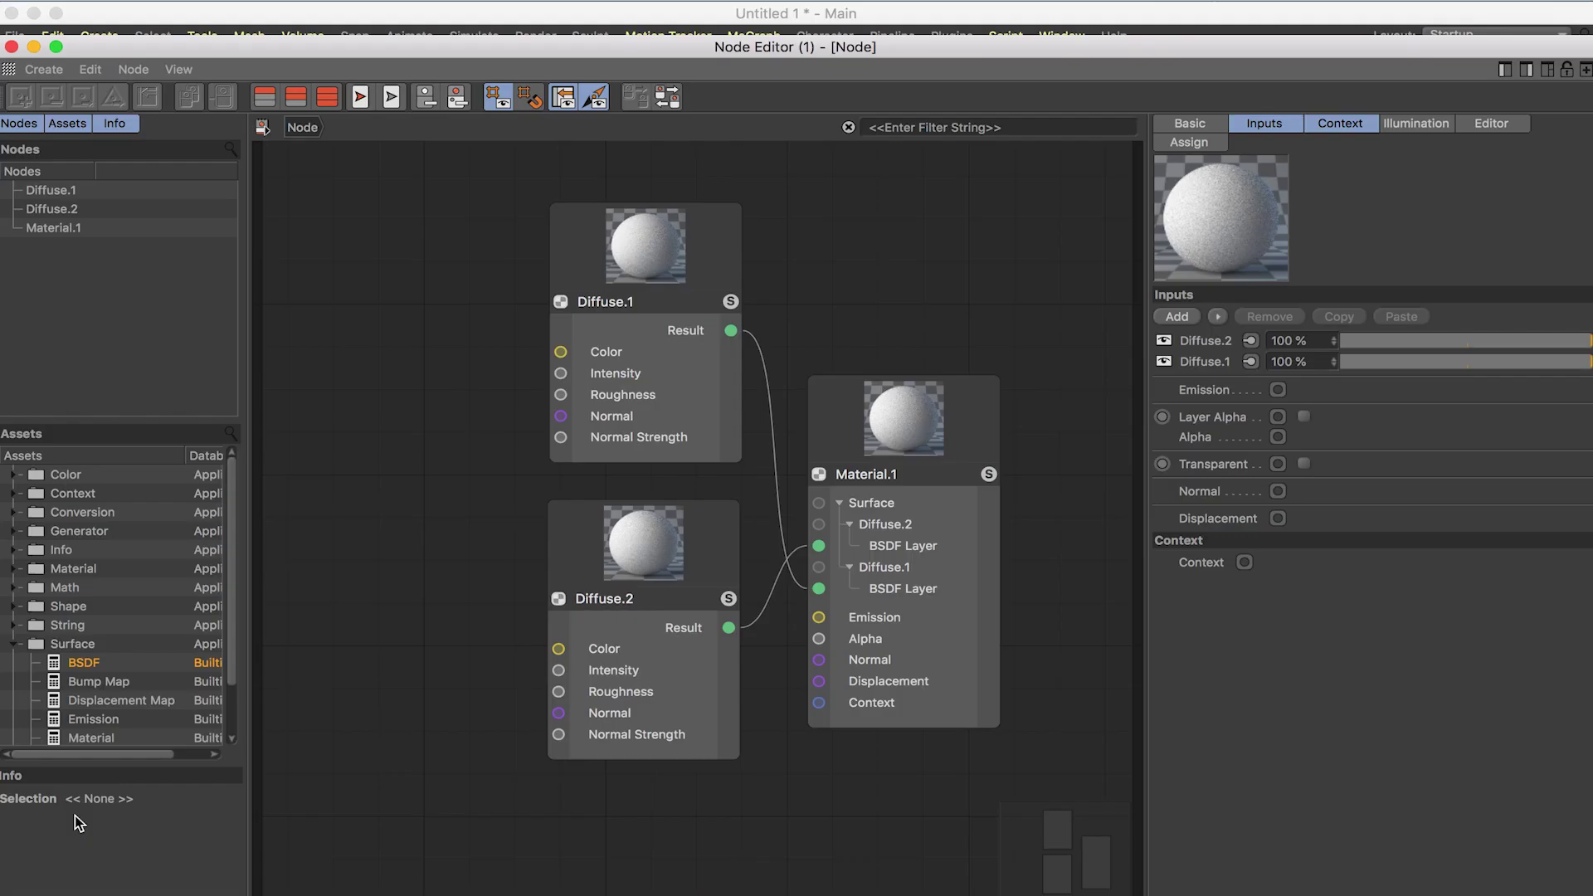
{"action": "double_click", "coordinate": [393, 470]}
{"action": "type", "text": "im"}
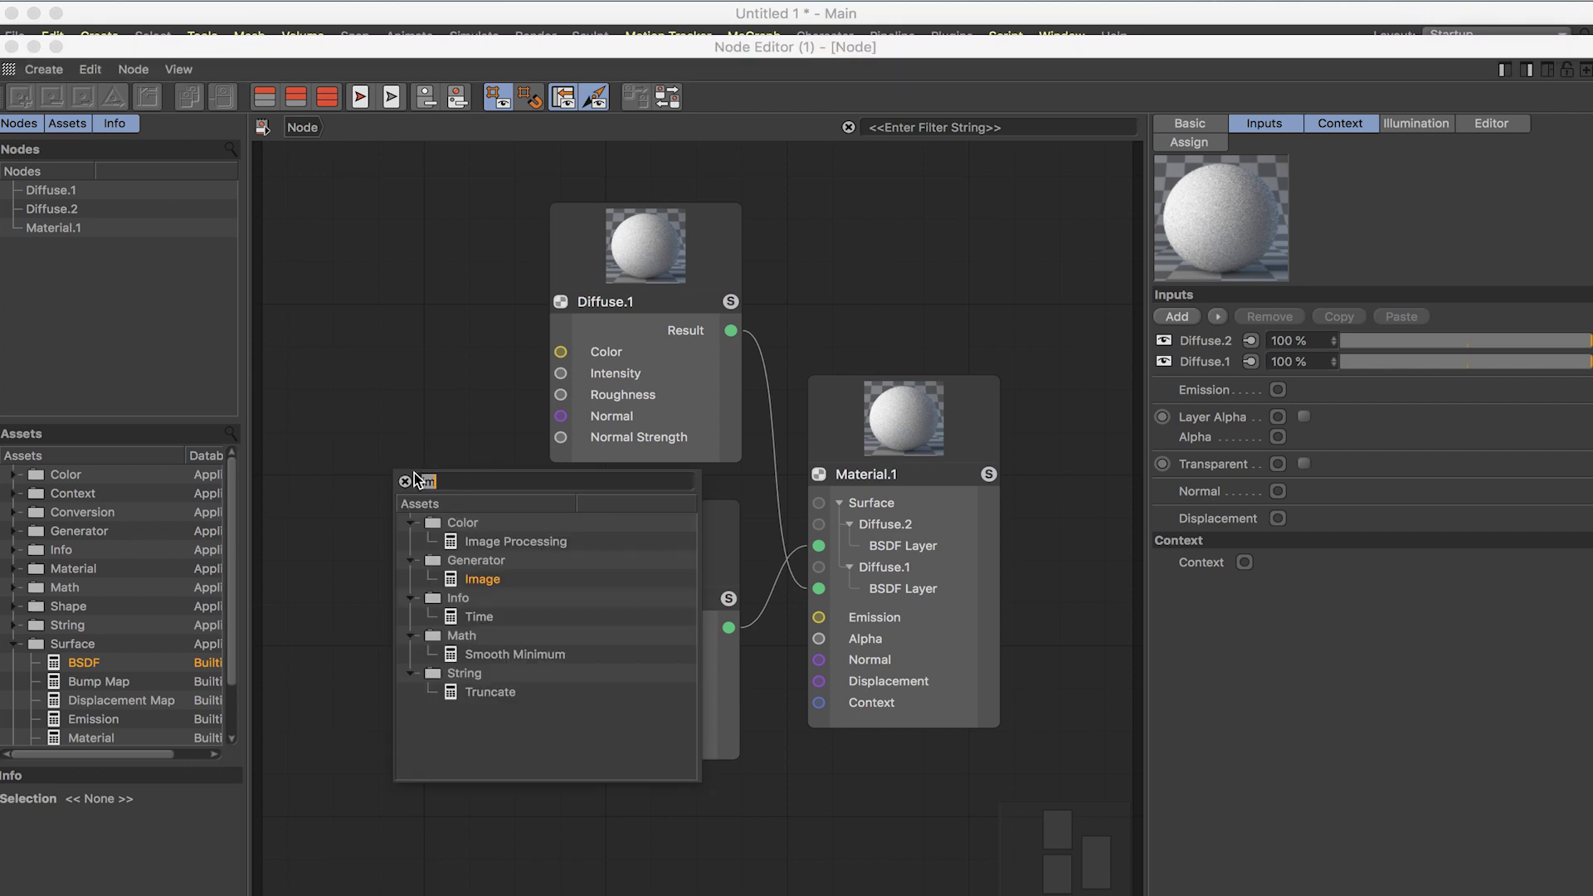
{"action": "left_click", "coordinate": [414, 477]}
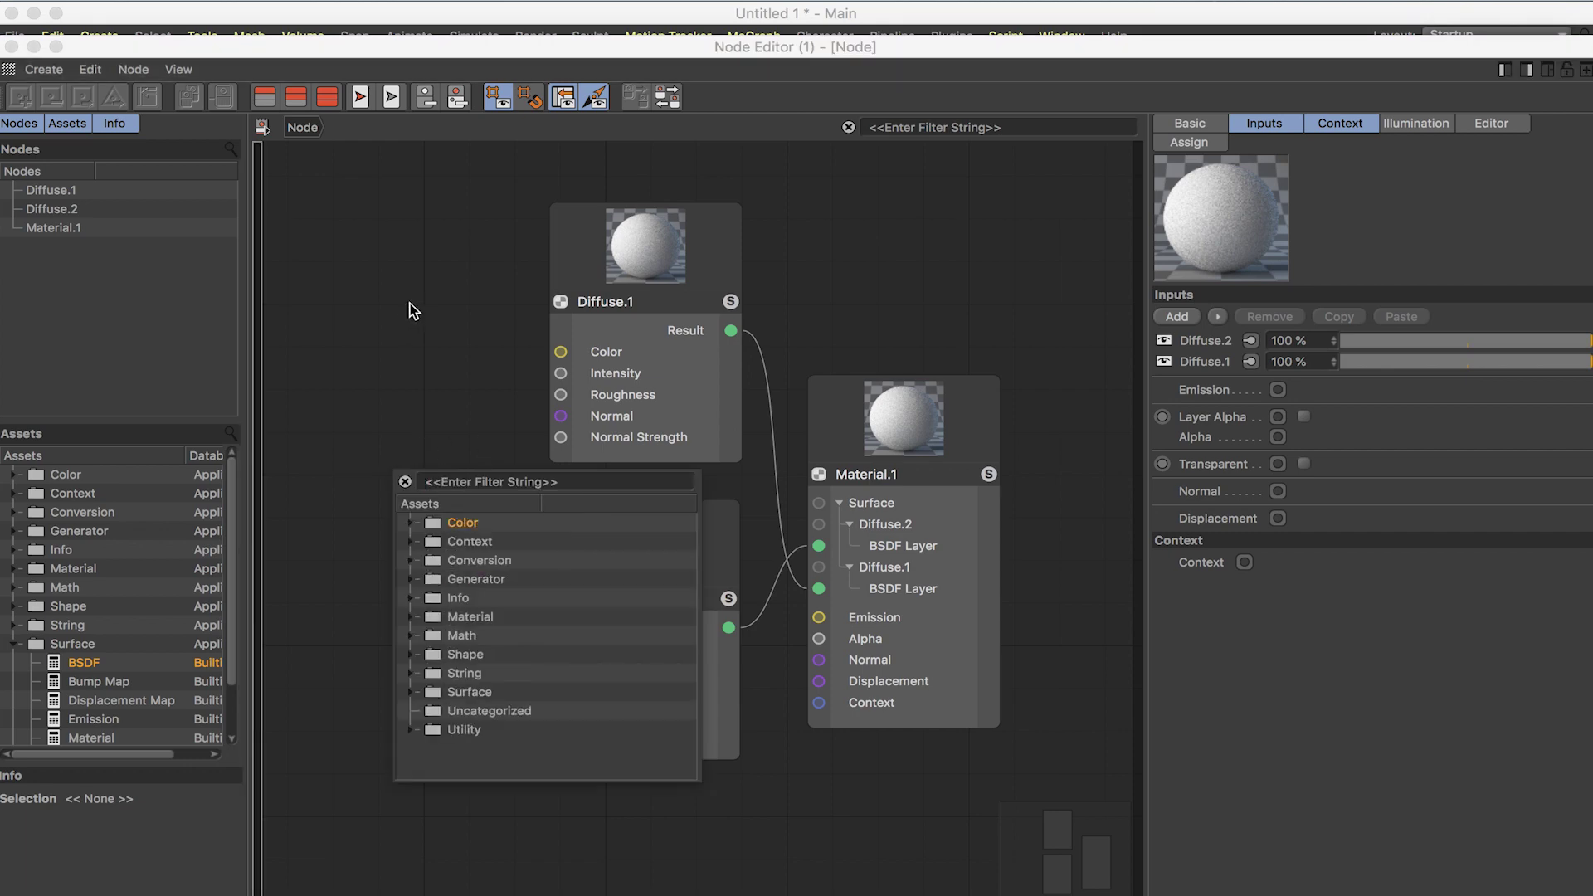
{"action": "left_click", "coordinate": [510, 483]}
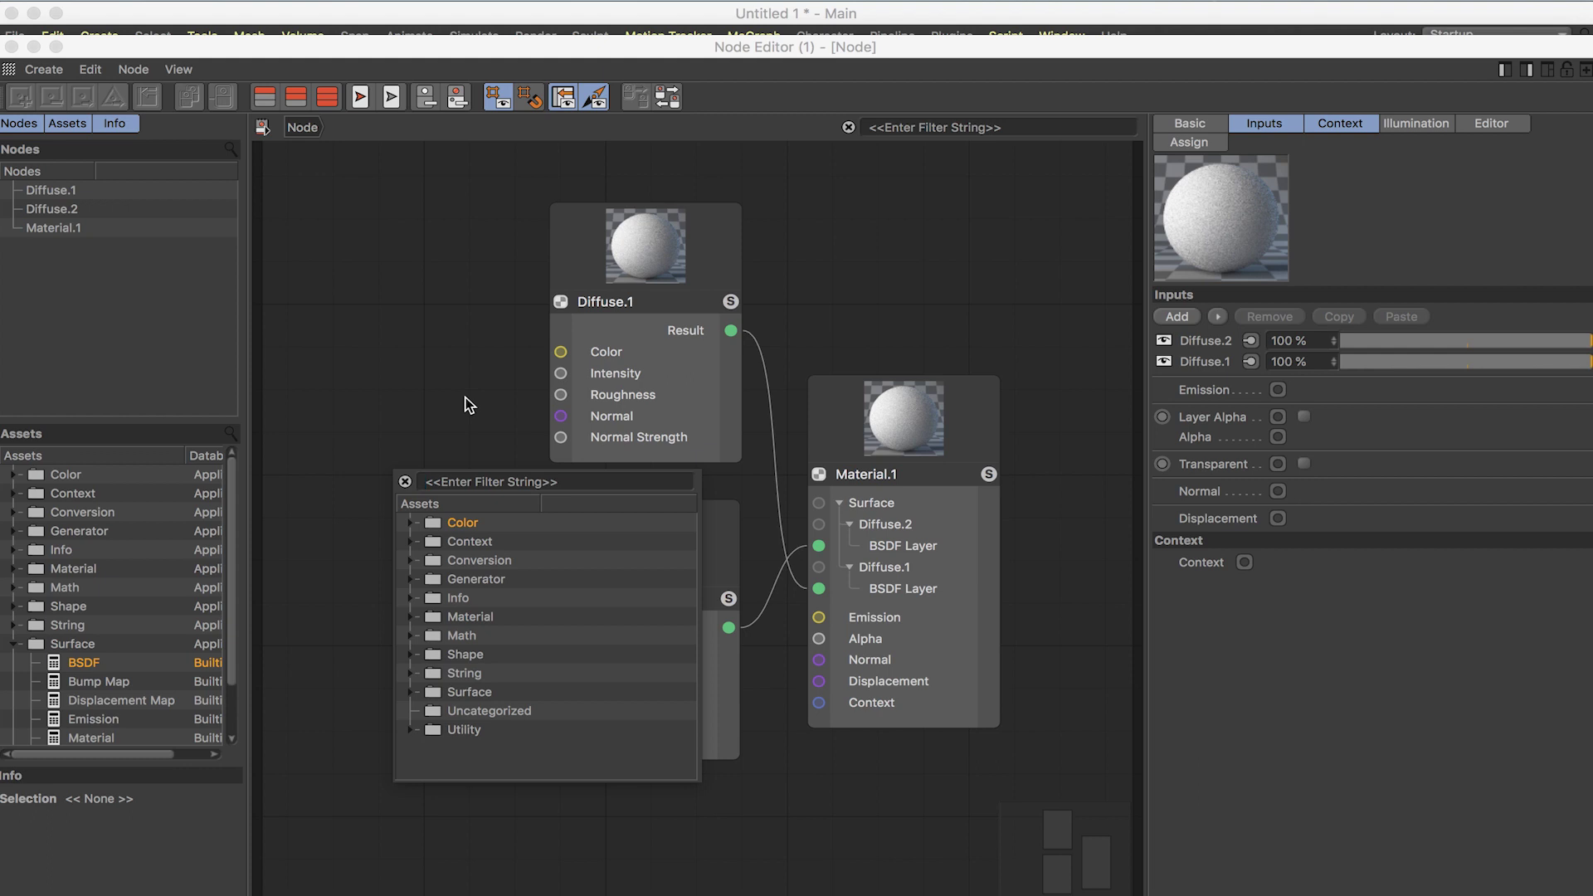
{"action": "type", "text": "am"}
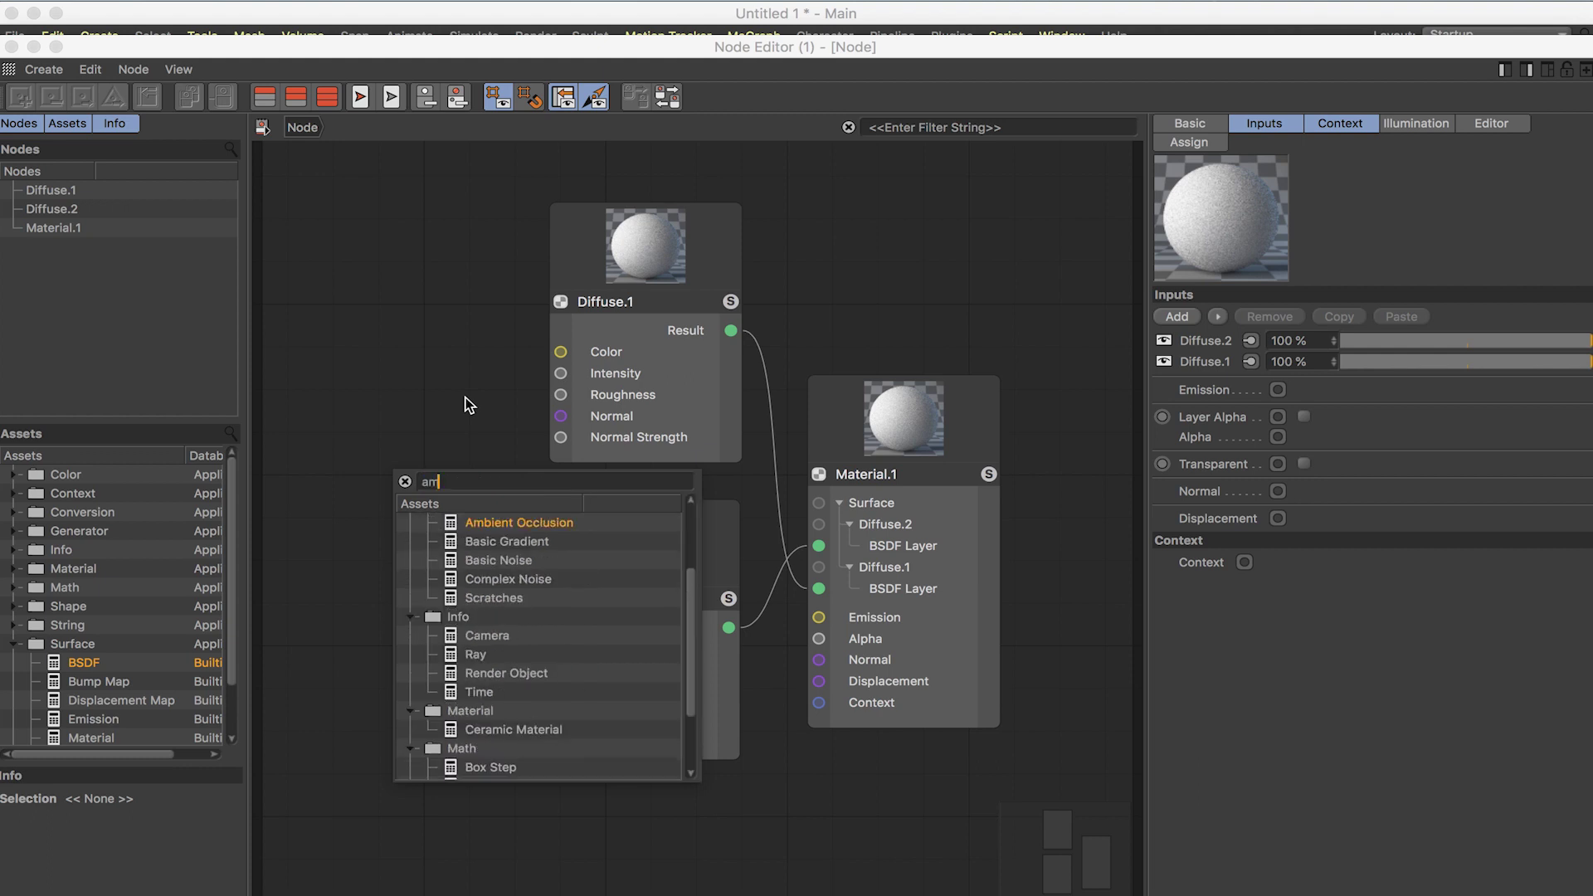
{"action": "left_click_drag", "start_coordinate": [513, 516], "coordinate": [379, 302]}
Delete the Diffuse.2 node and move Ambient Occlusion.1 up and left
{"action": "left_click", "coordinate": [357, 481]}
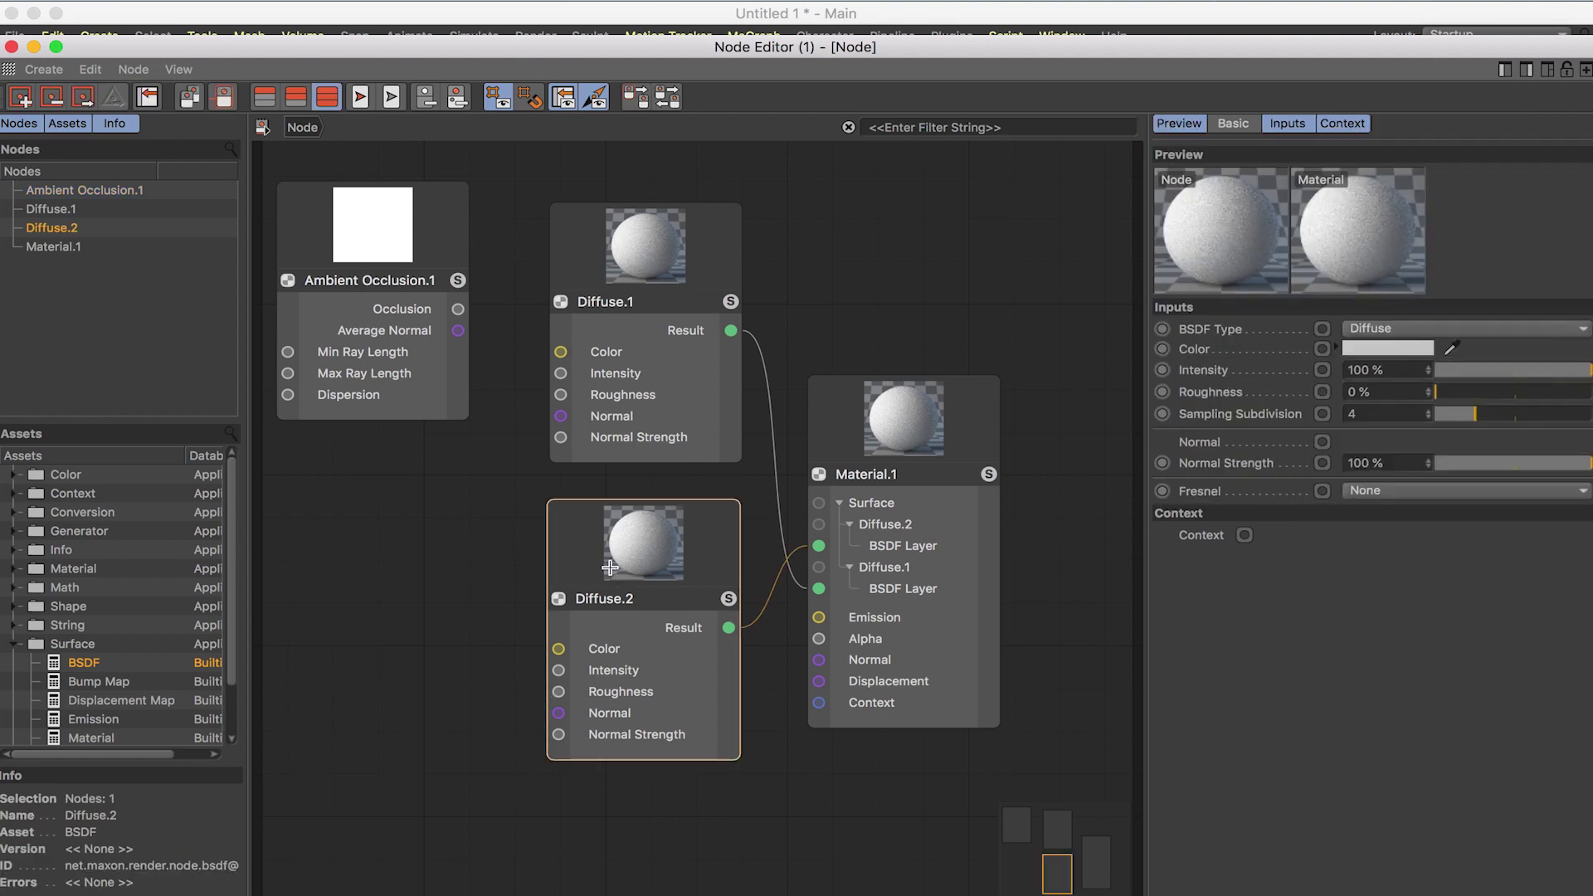
{"action": "key", "text": "Delete"}
{"action": "scroll", "coordinate": [474, 464], "scroll_direction": "left", "scroll_amount": 5}
{"action": "scroll", "coordinate": [475, 465], "scroll_direction": "up", "scroll_amount": 3}
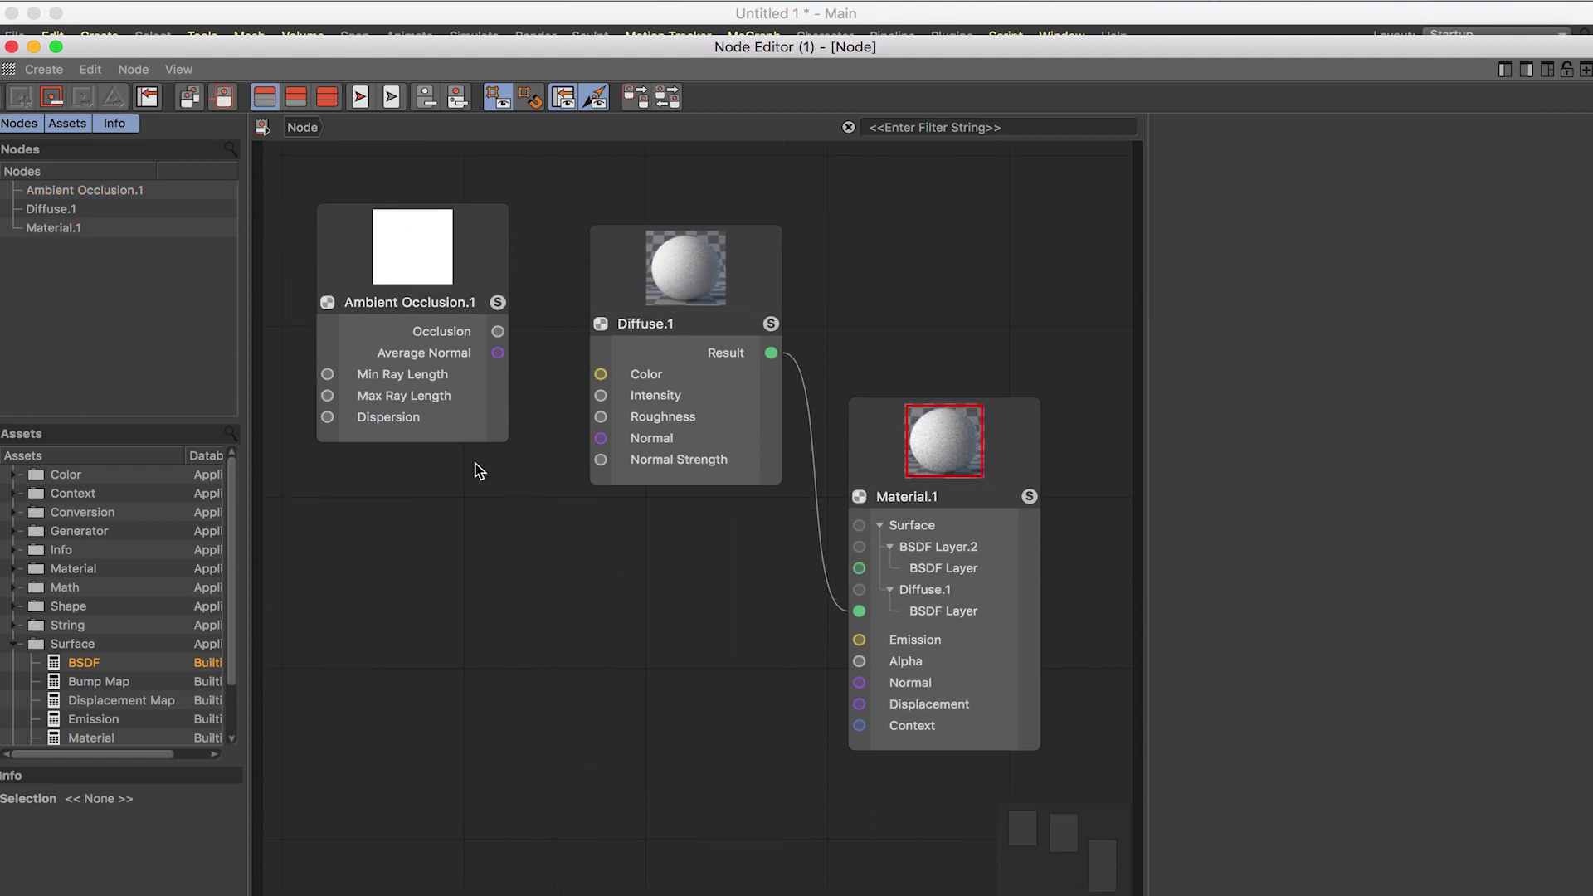
{"action": "left_click", "coordinate": [585, 404]}
{"action": "left_click_drag", "start_coordinate": [585, 410], "coordinate": [573, 240]}
Add a Color node from the 'co' search and set it to hue 114°, saturation 98%
{"action": "double_click", "coordinate": [486, 506]}
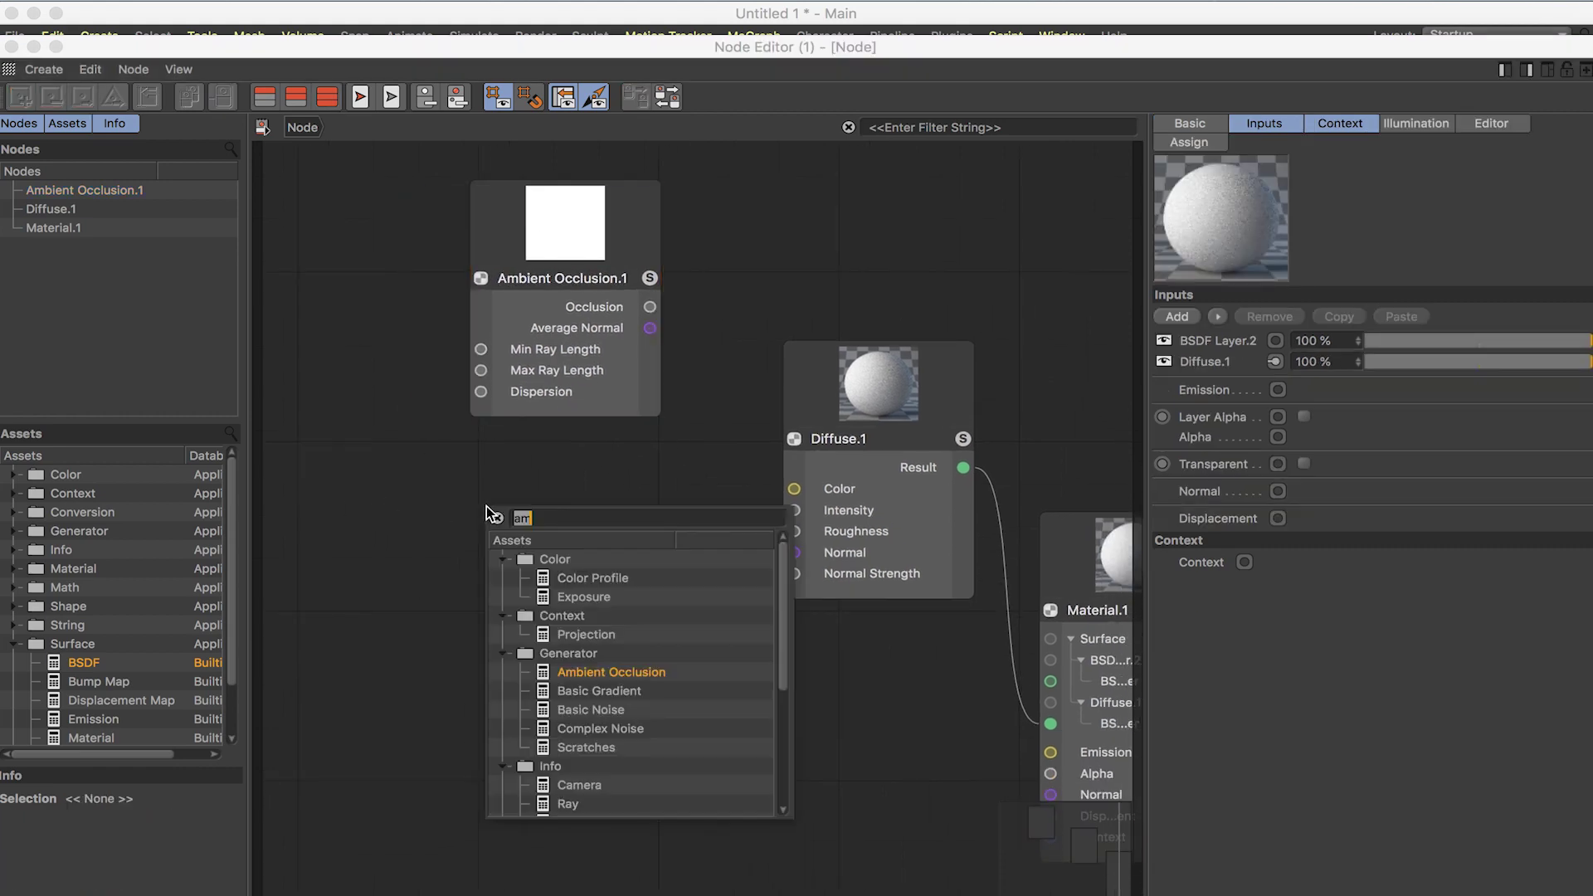
{"action": "type", "text": "co"}
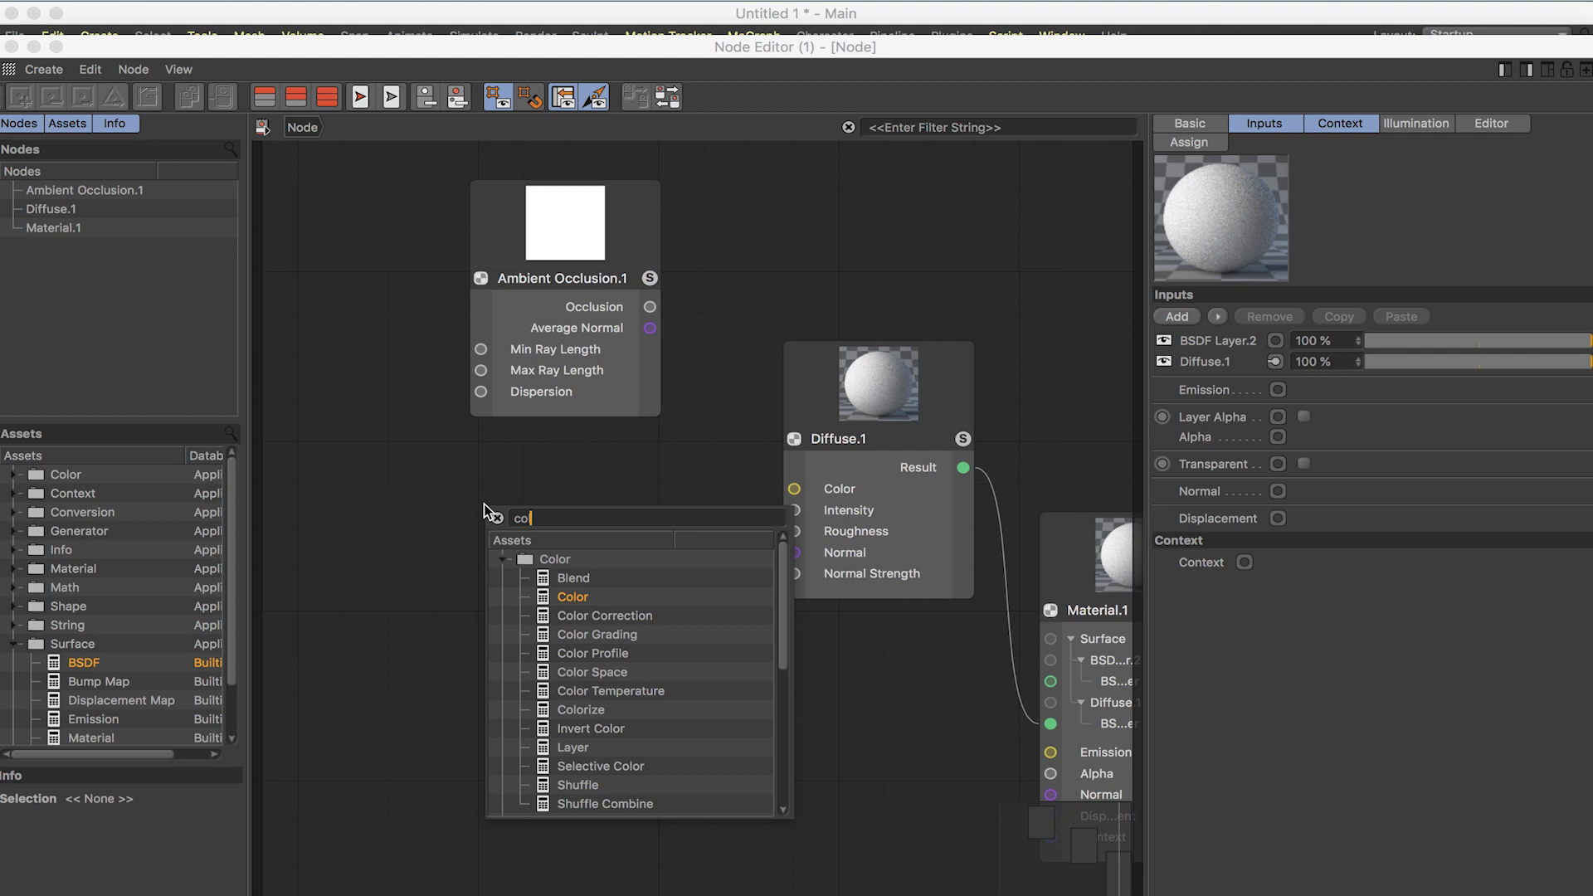
{"action": "left_click_drag", "start_coordinate": [574, 599], "coordinate": [458, 489]}
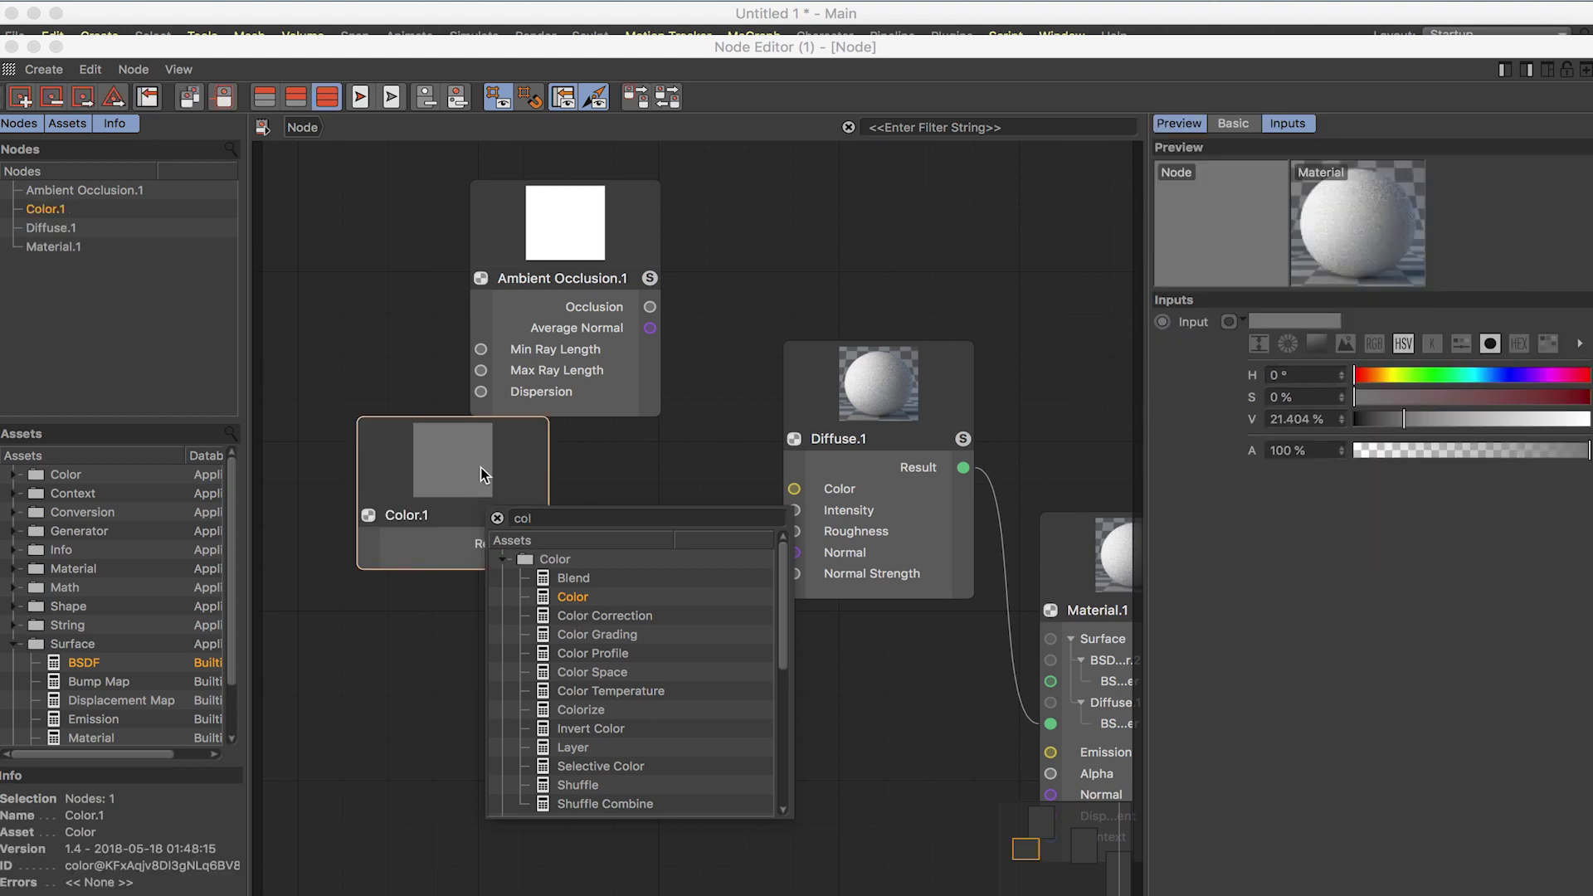
{"action": "left_click_drag", "start_coordinate": [559, 223], "coordinate": [416, 214]}
{"action": "left_click", "coordinate": [421, 498]}
{"action": "left_click", "coordinate": [1430, 375]}
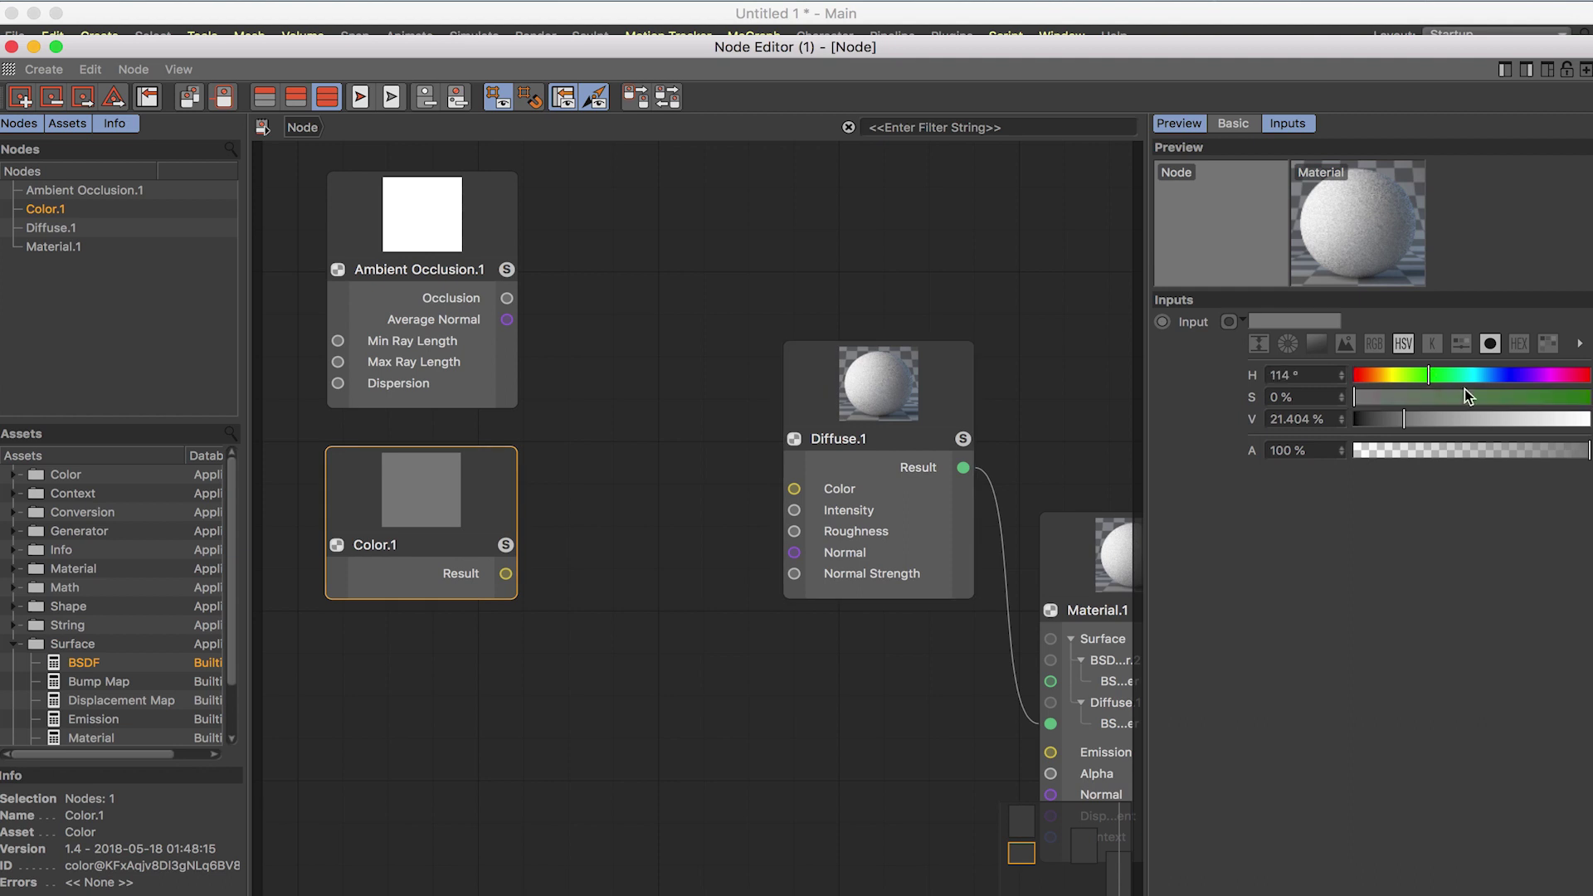
{"action": "left_click_drag", "start_coordinate": [1467, 397], "coordinate": [1585, 396]}
Nudge the Diffuse.1 node slightly up and left and clear the selection
{"action": "left_click", "coordinate": [563, 434]}
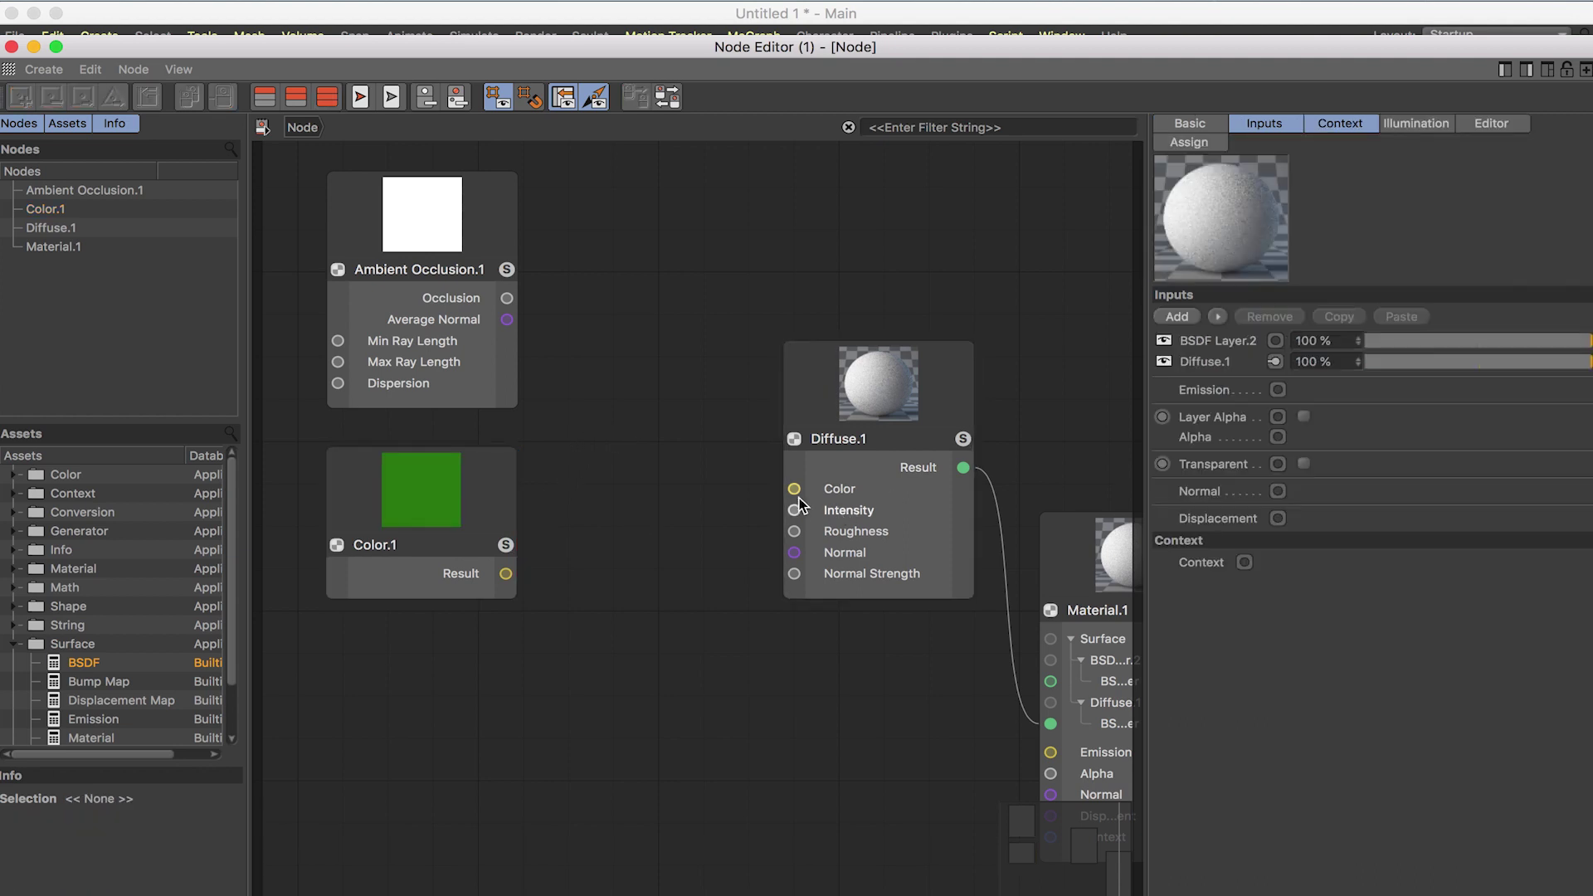
{"action": "mouse_move", "coordinate": [869, 396]}
{"action": "left_mouse_down"}
{"action": "mouse_move", "coordinate": [760, 383]}
{"action": "mouse_move", "coordinate": [884, 400]}
{"action": "mouse_move", "coordinate": [846, 387]}
{"action": "left_mouse_up"}
{"action": "left_click", "coordinate": [705, 427]}
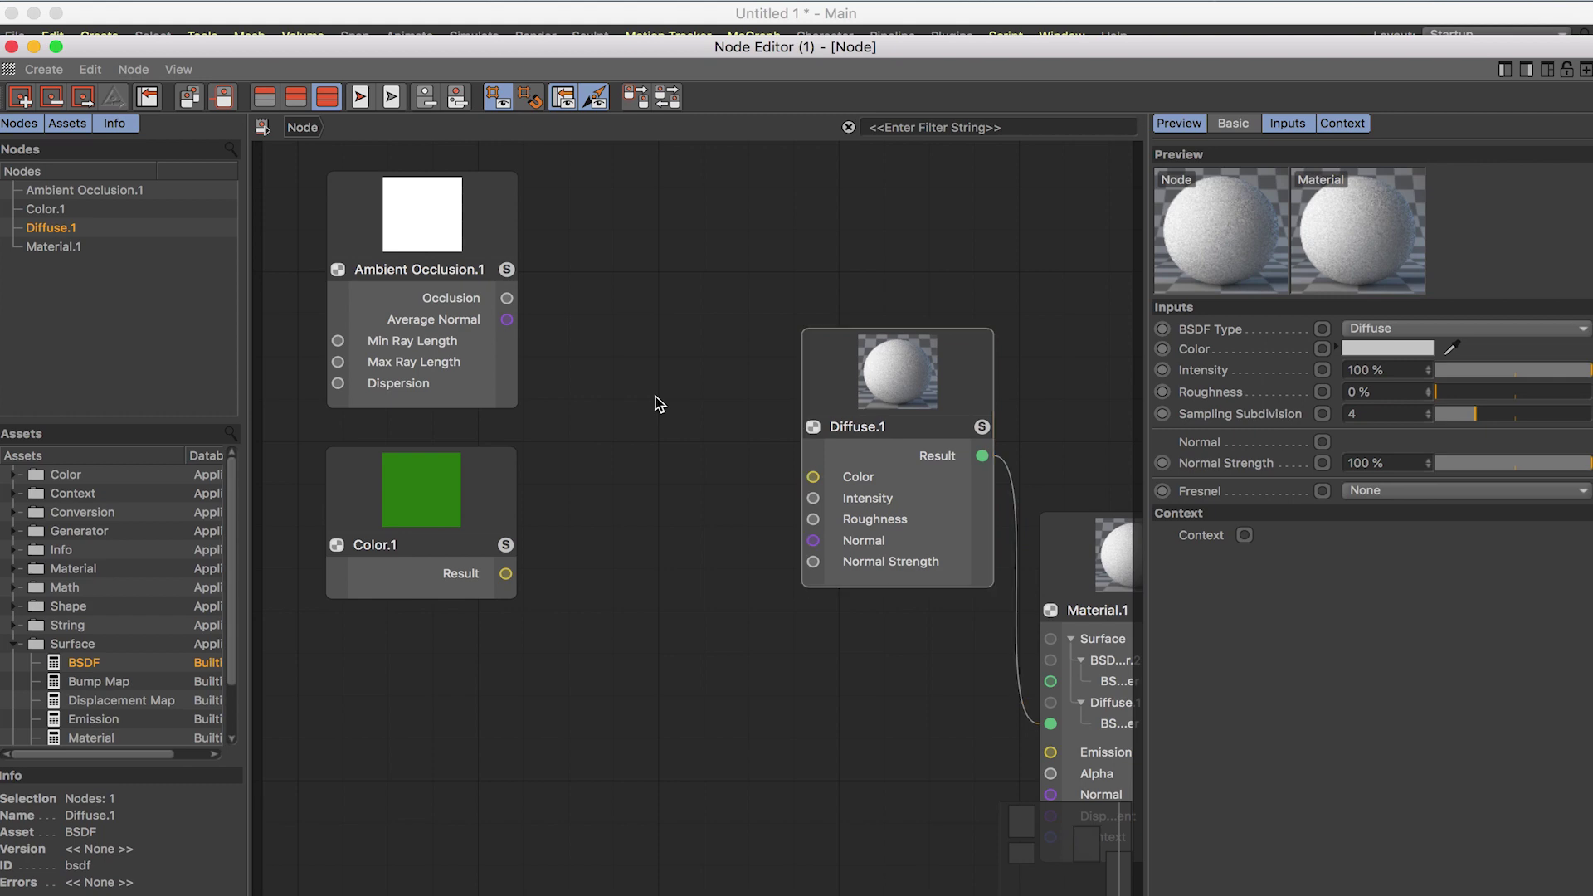
{"action": "left_click", "coordinate": [656, 396]}
Add a Blend node from the canvas search and place it between Ambient Occlusion.1 and Diffuse.1
{"action": "double_click", "coordinate": [656, 397]}
{"action": "type", "text": "collayer"}
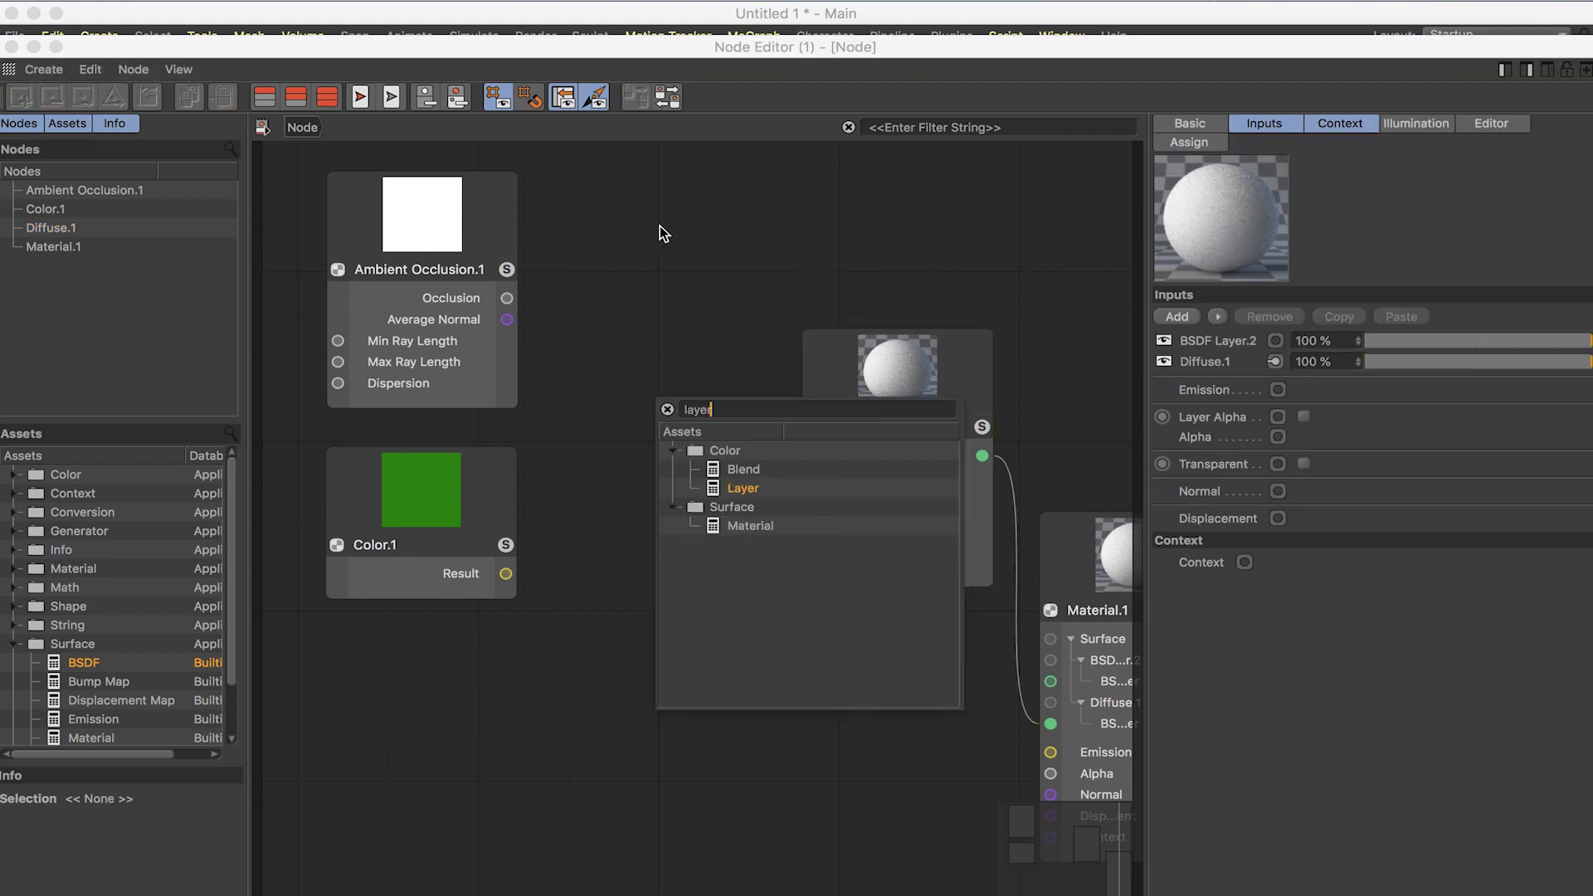
{"action": "double_click", "coordinate": [743, 469]}
{"action": "mouse_move", "coordinate": [634, 356]}
{"action": "left_mouse_down"}
{"action": "mouse_move", "coordinate": [609, 410]}
{"action": "mouse_move", "coordinate": [623, 381]}
{"action": "left_mouse_up"}
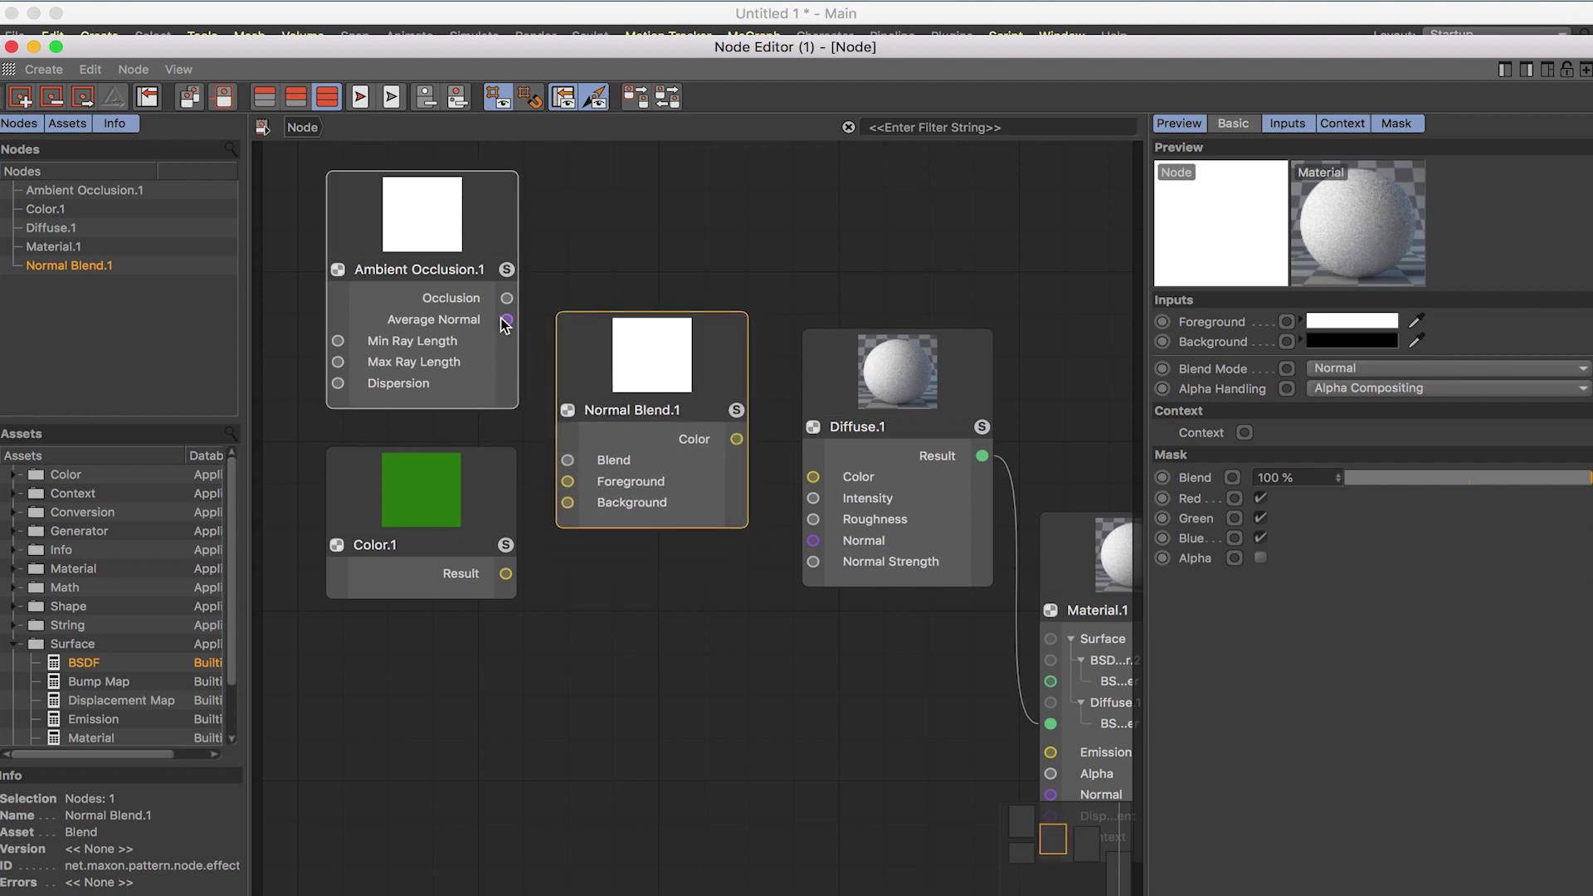
Wire Color.1 to Foreground and Occlusion to Background, set Multiply, and feed Diffuse.1's Color
{"action": "left_click_drag", "start_coordinate": [505, 574], "coordinate": [565, 481]}
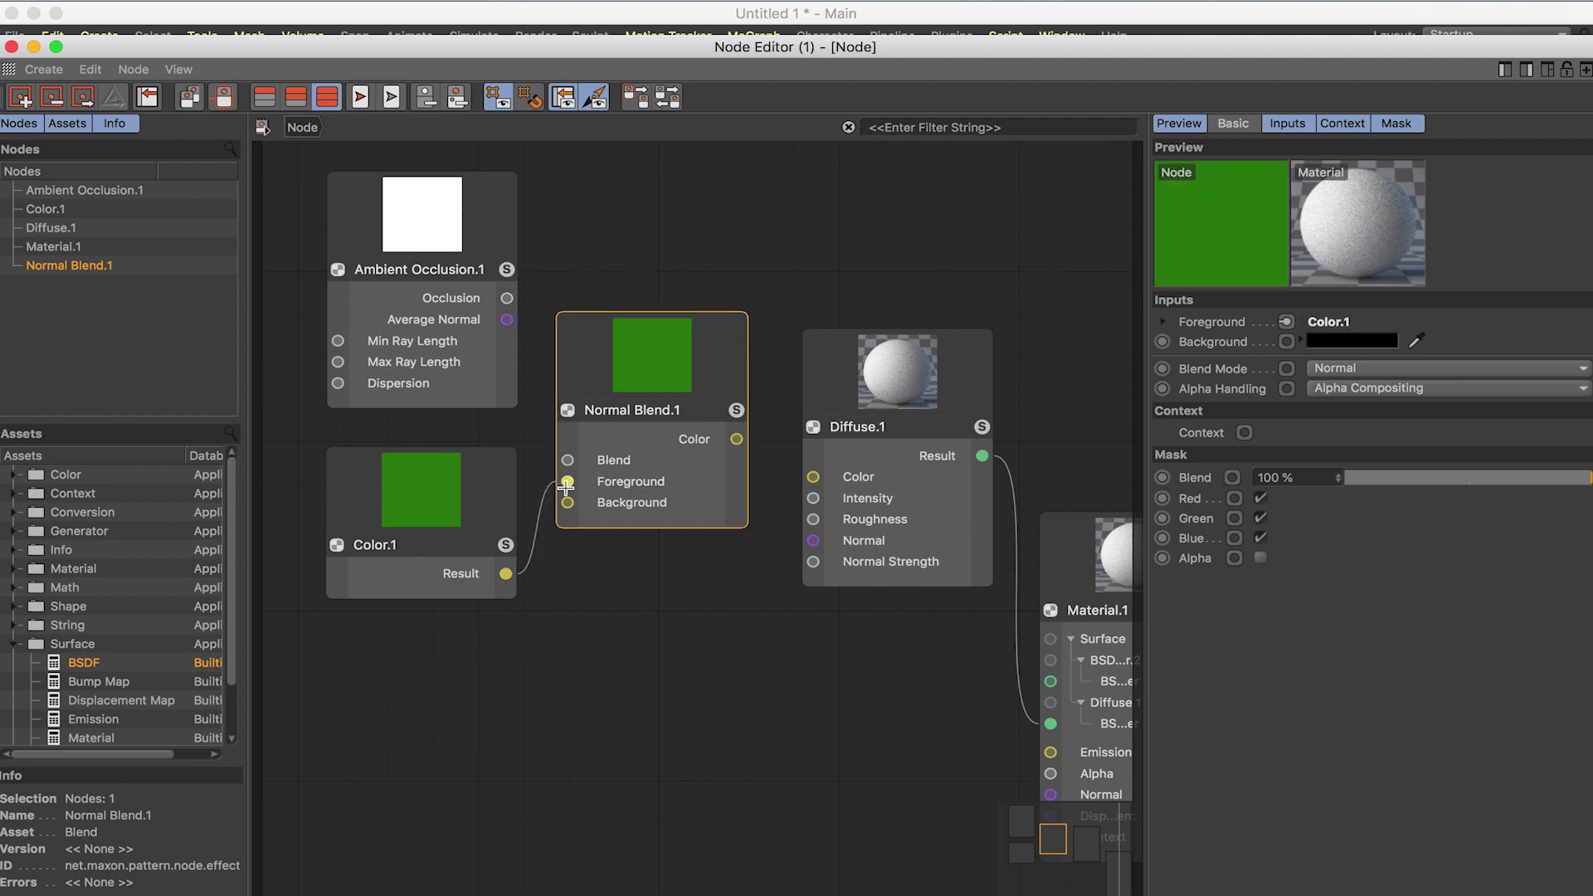
{"action": "left_click_drag", "start_coordinate": [506, 300], "coordinate": [580, 522]}
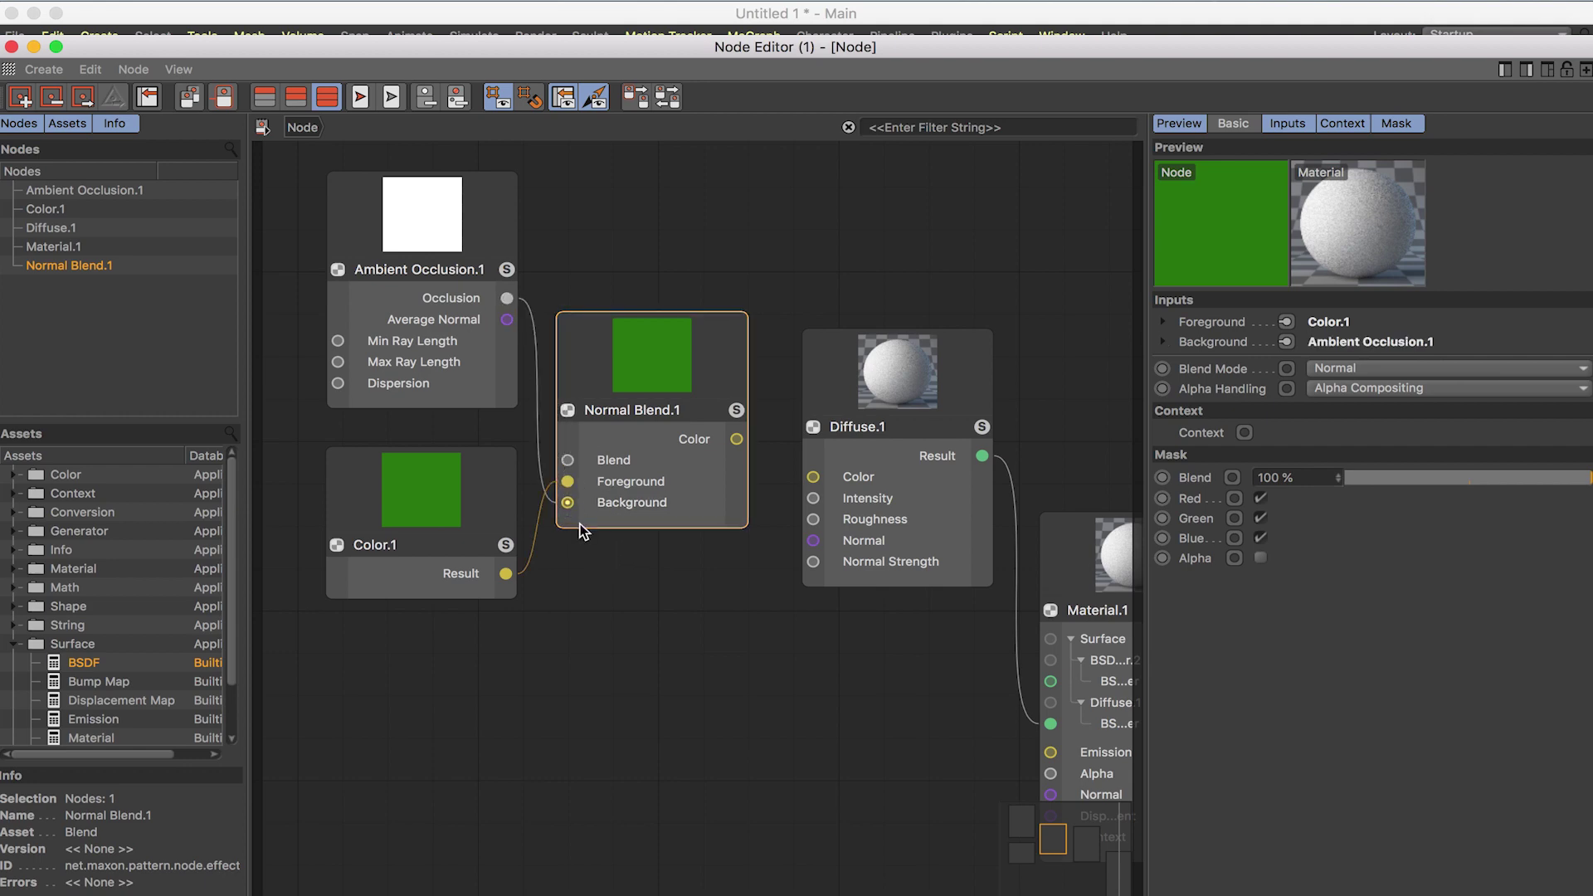
{"action": "left_click", "coordinate": [1352, 370]}
{"action": "left_click", "coordinate": [1363, 339]}
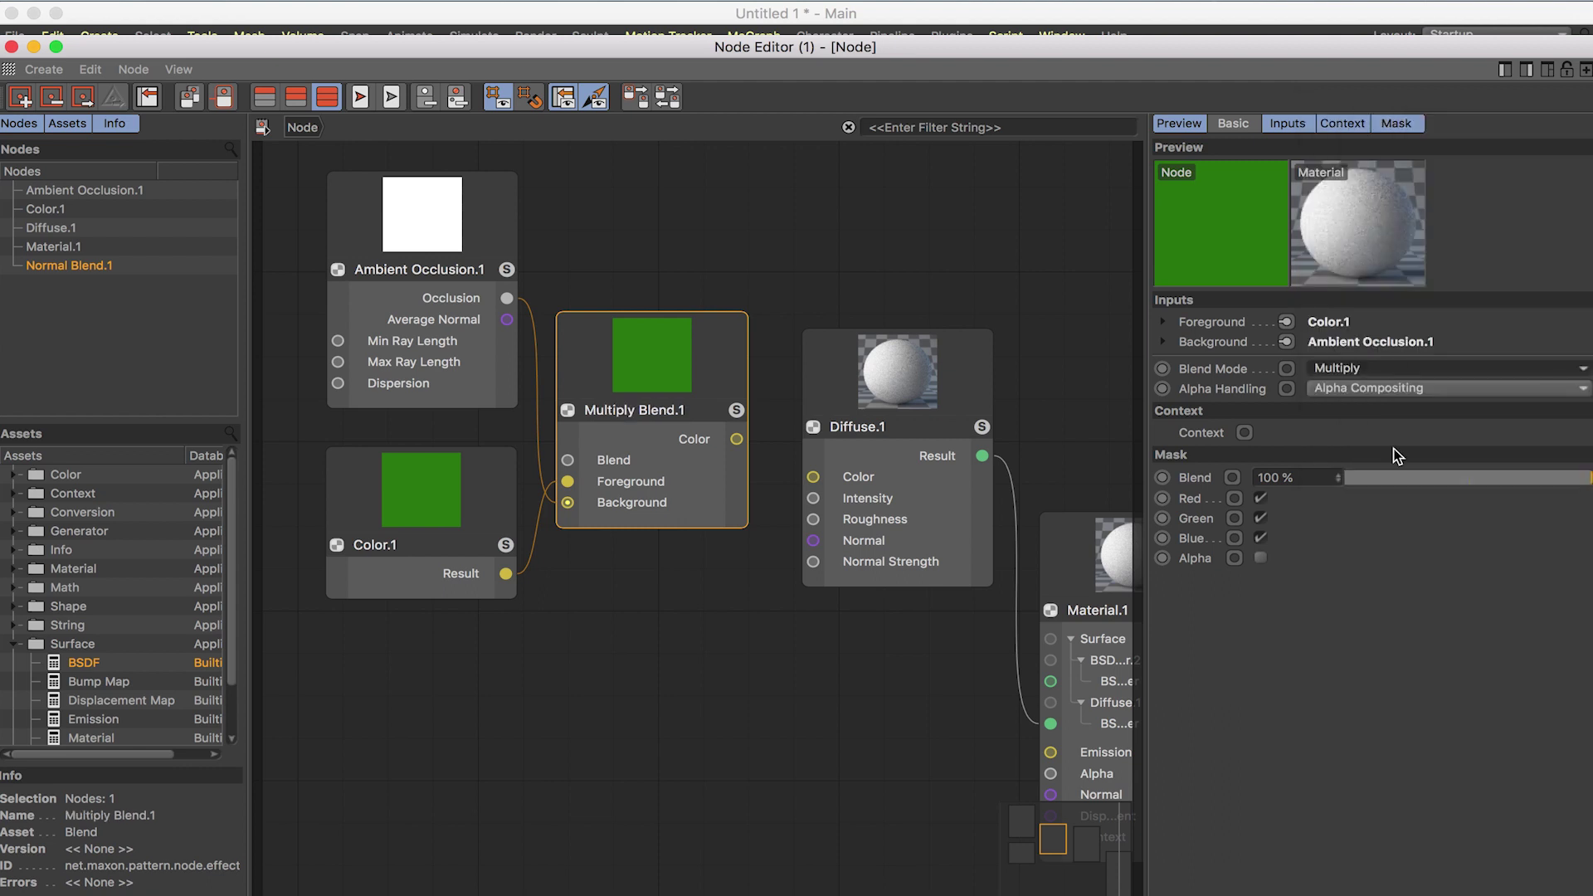
{"action": "left_click_drag", "start_coordinate": [737, 439], "coordinate": [813, 479]}
{"action": "mouse_move", "coordinate": [660, 381]}
{"action": "left_mouse_down"}
{"action": "mouse_move", "coordinate": [649, 361]}
{"action": "mouse_move", "coordinate": [665, 352]}
{"action": "left_mouse_up"}
{"action": "left_click", "coordinate": [448, 214]}
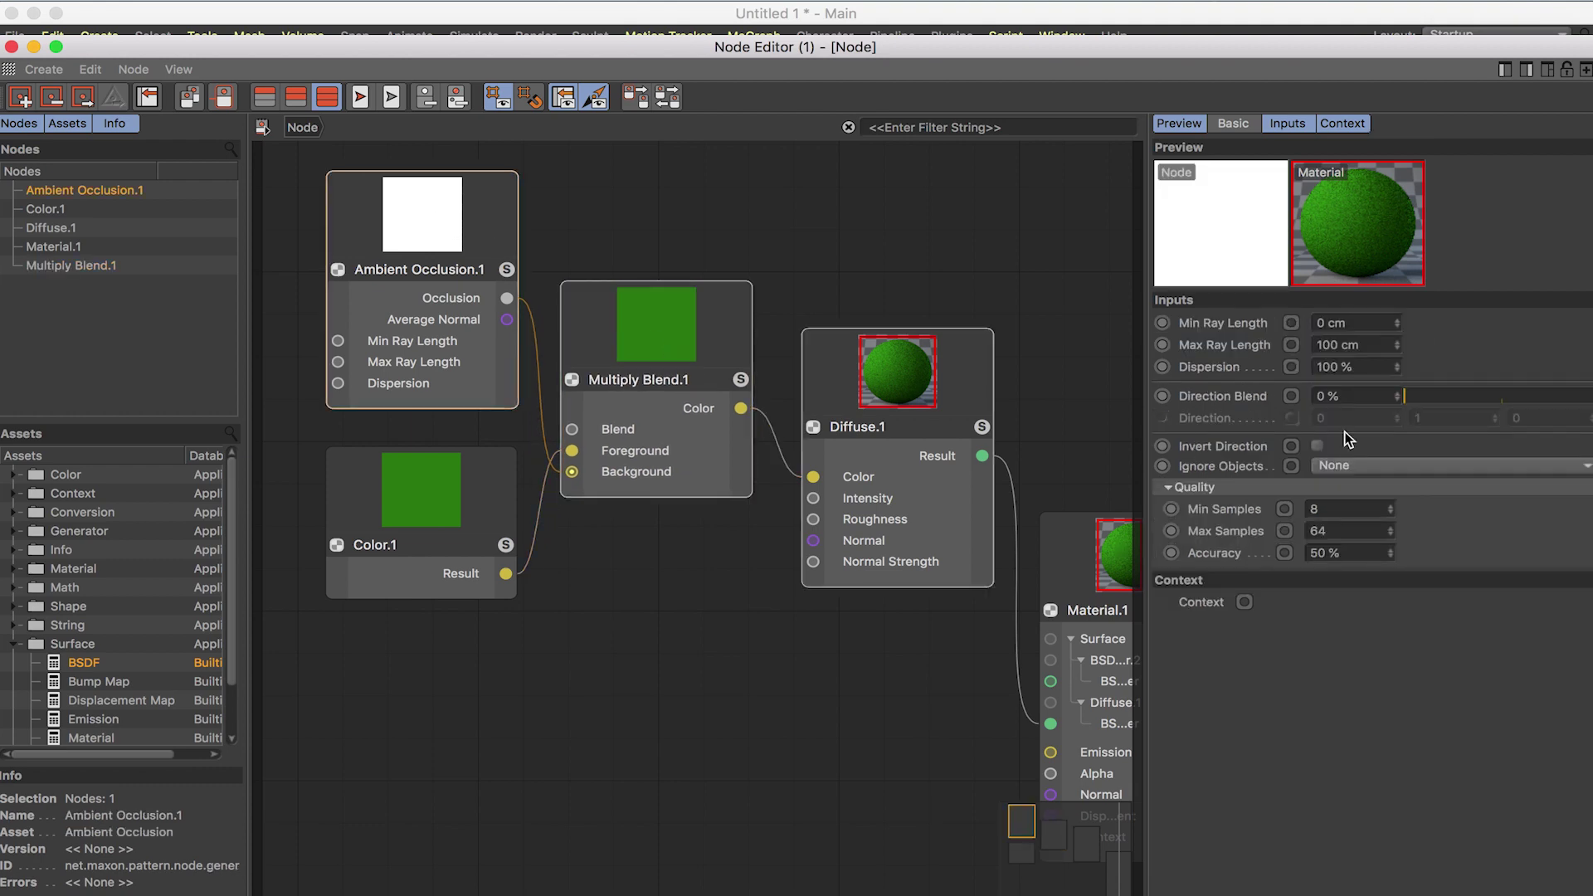
Set Ambient Occlusion.1's Max Ray Length to 45 cm
{"action": "double_click", "coordinate": [1364, 349]}
{"action": "type", "text": "46"}
{"action": "key", "text": "Return"}
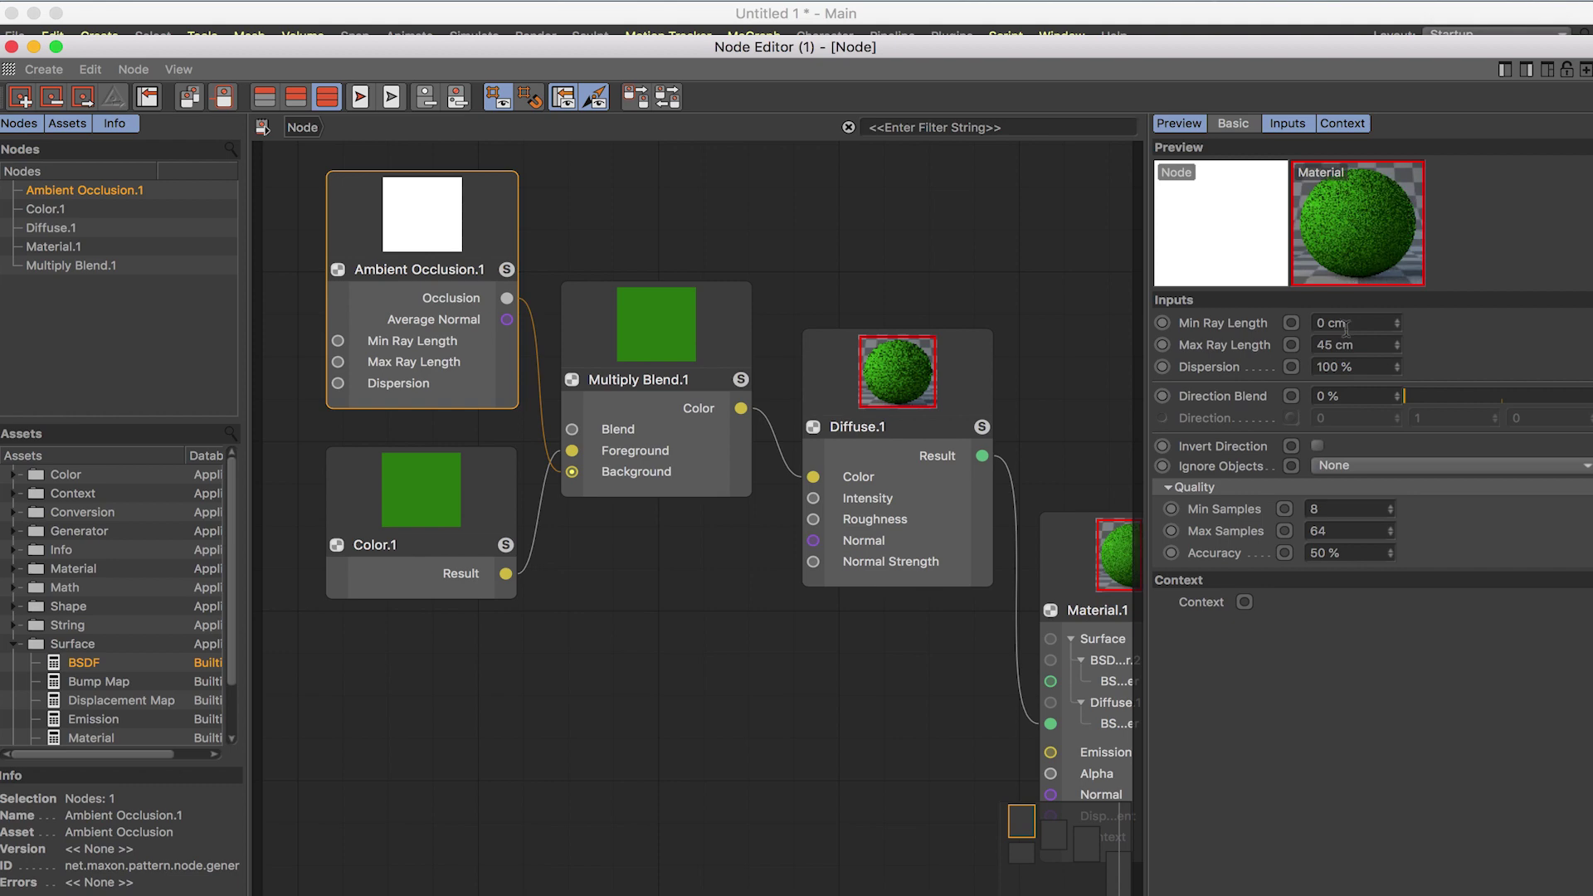
{"action": "mouse_move", "coordinate": [669, 342]}
{"action": "left_mouse_down"}
{"action": "mouse_move", "coordinate": [695, 299]}
{"action": "mouse_move", "coordinate": [645, 357]}
{"action": "mouse_move", "coordinate": [649, 338]}
{"action": "left_mouse_up"}
Delete the Multiply Blend.1 and Ambient Occlusion.1 nodes from the graph
{"action": "left_click", "coordinate": [451, 242]}
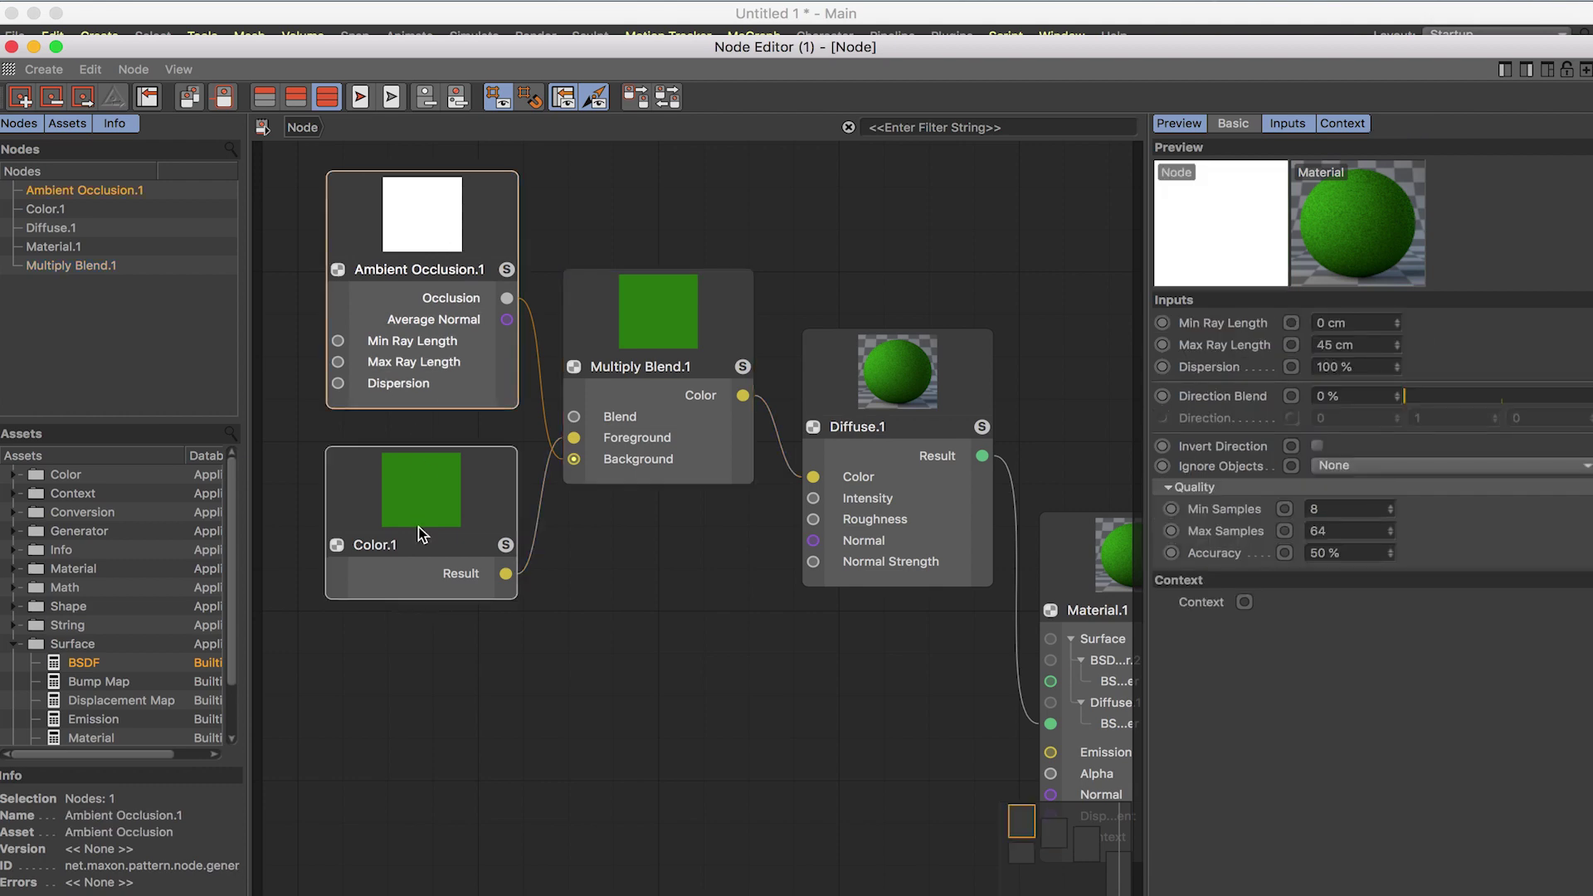
{"action": "left_click", "coordinate": [419, 526]}
{"action": "left_click", "coordinate": [391, 250]}
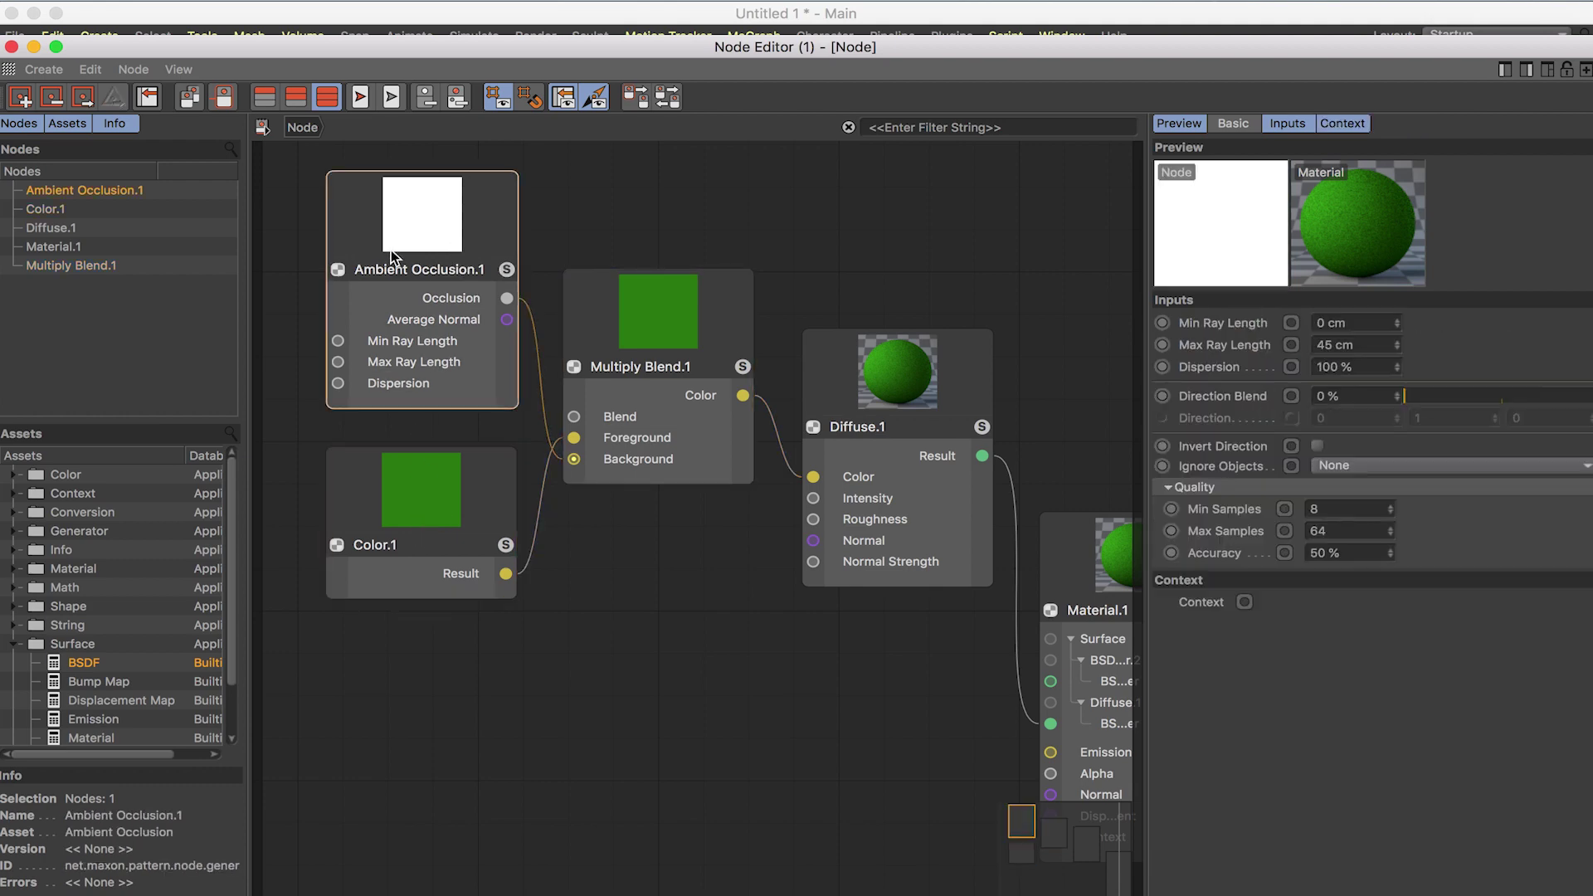
{"action": "left_click", "coordinate": [415, 480]}
{"action": "left_click", "coordinate": [640, 359]}
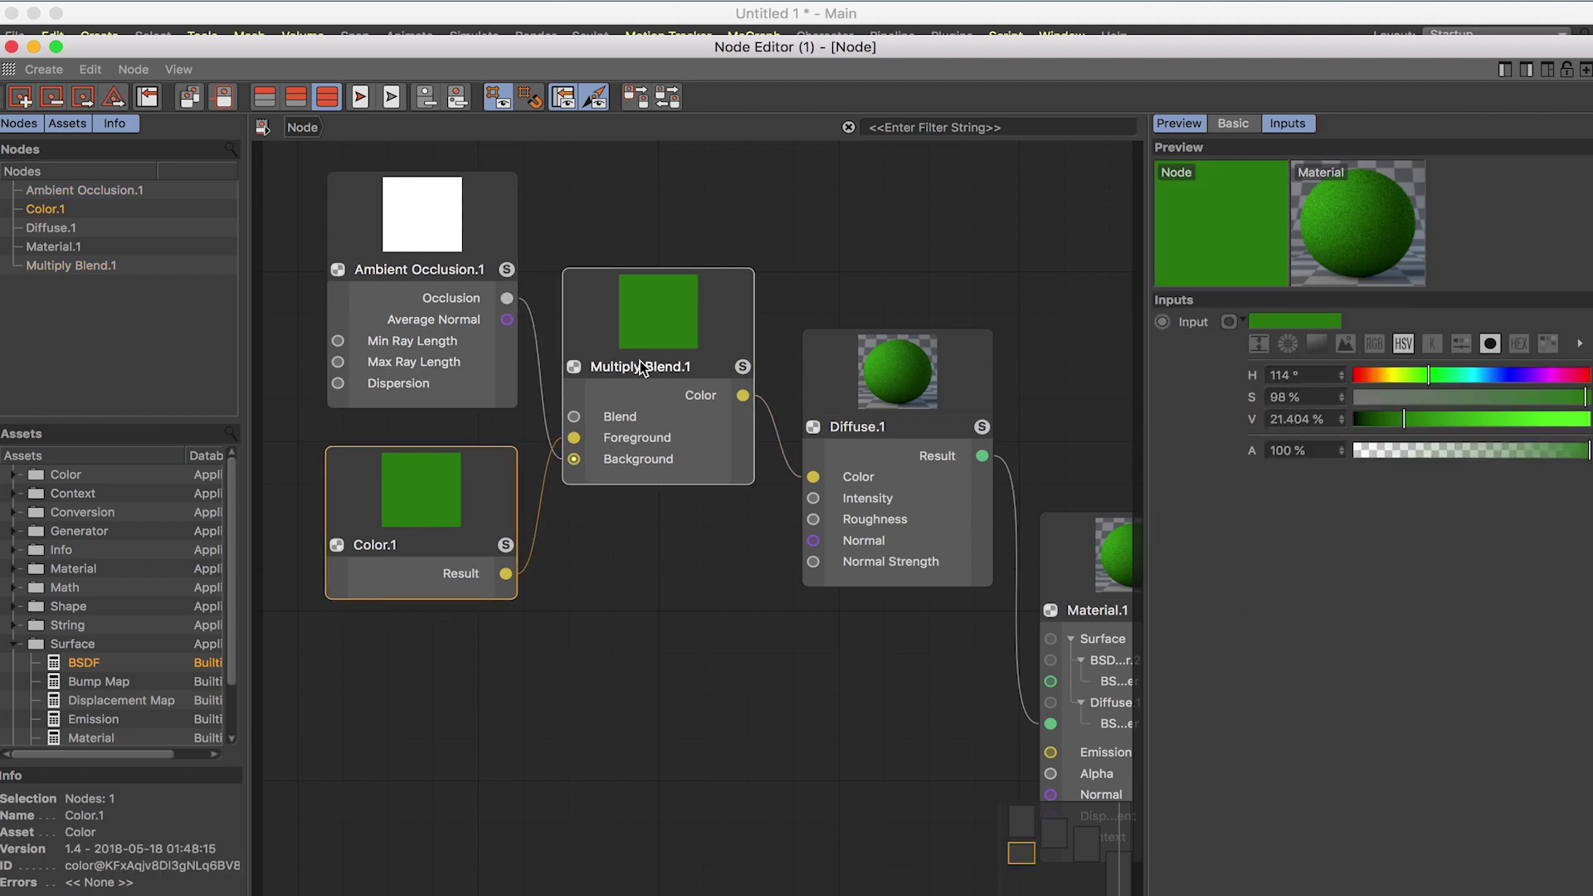
{"action": "key", "text": "Delete"}
{"action": "left_click", "coordinate": [451, 257]}
{"action": "key", "text": "Delete"}
Delete Color.1 and add a Layer node to the canvas
{"action": "left_click", "coordinate": [449, 483]}
{"action": "key", "text": "Delete"}
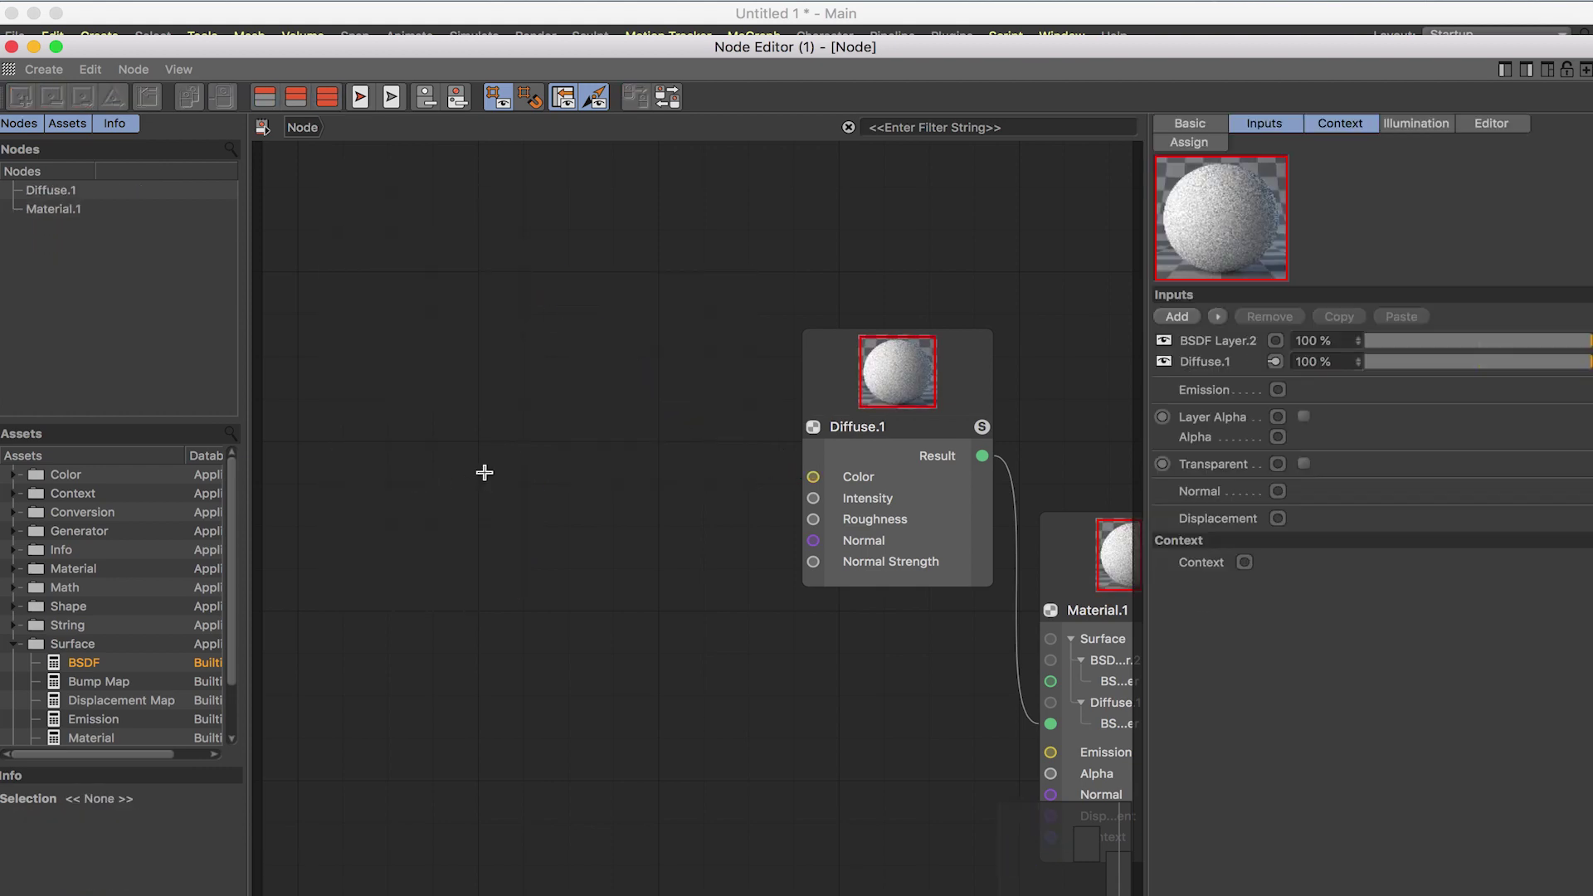
{"action": "double_click", "coordinate": [484, 472]}
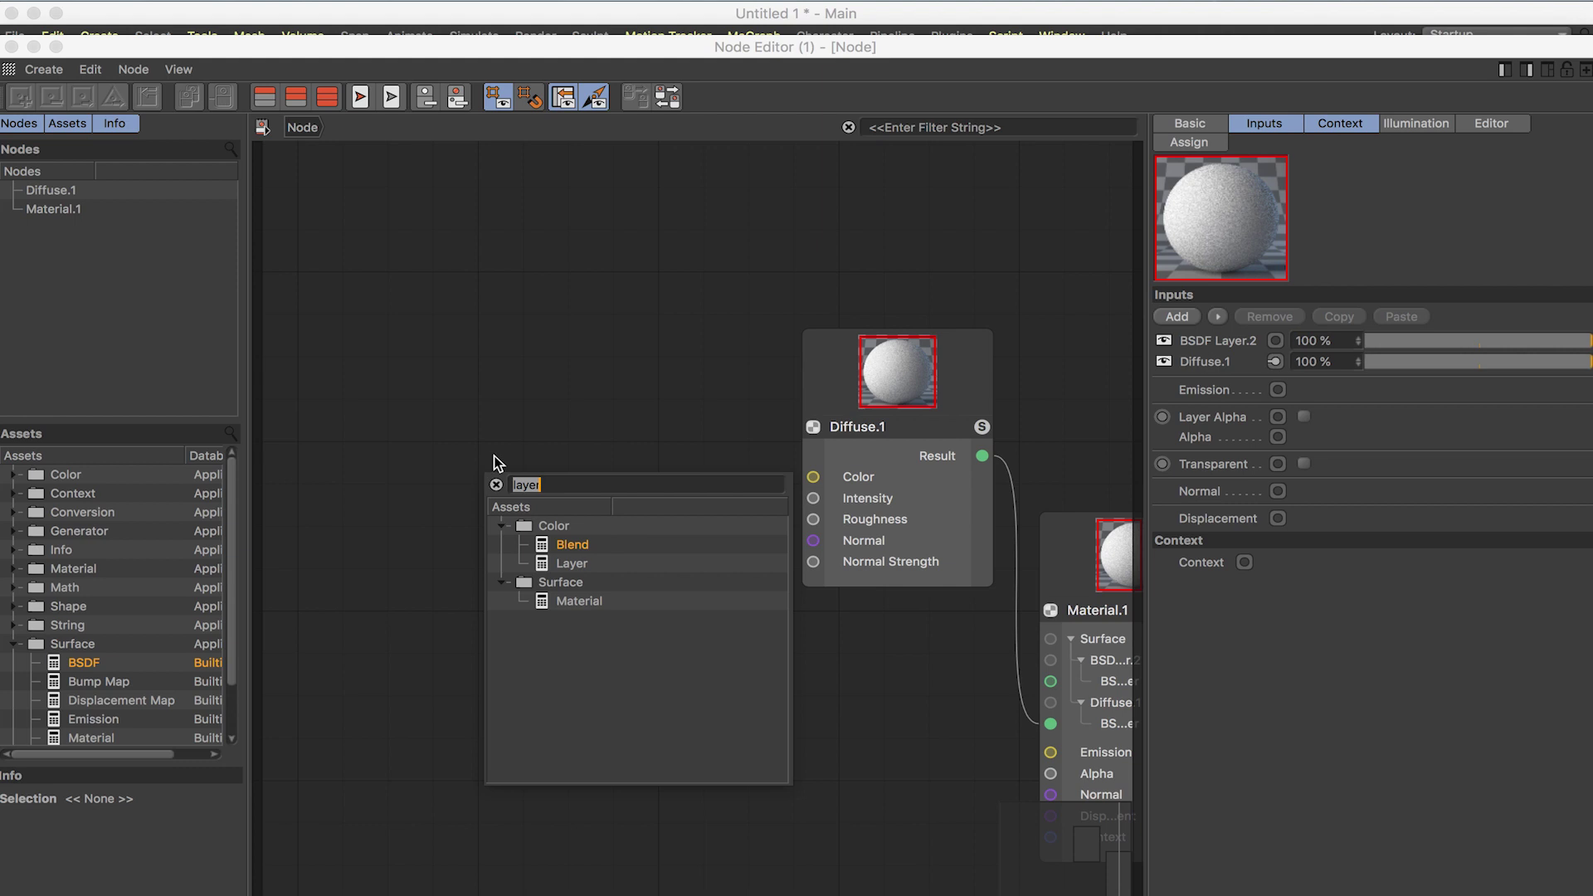
{"action": "left_click_drag", "start_coordinate": [567, 570], "coordinate": [571, 362]}
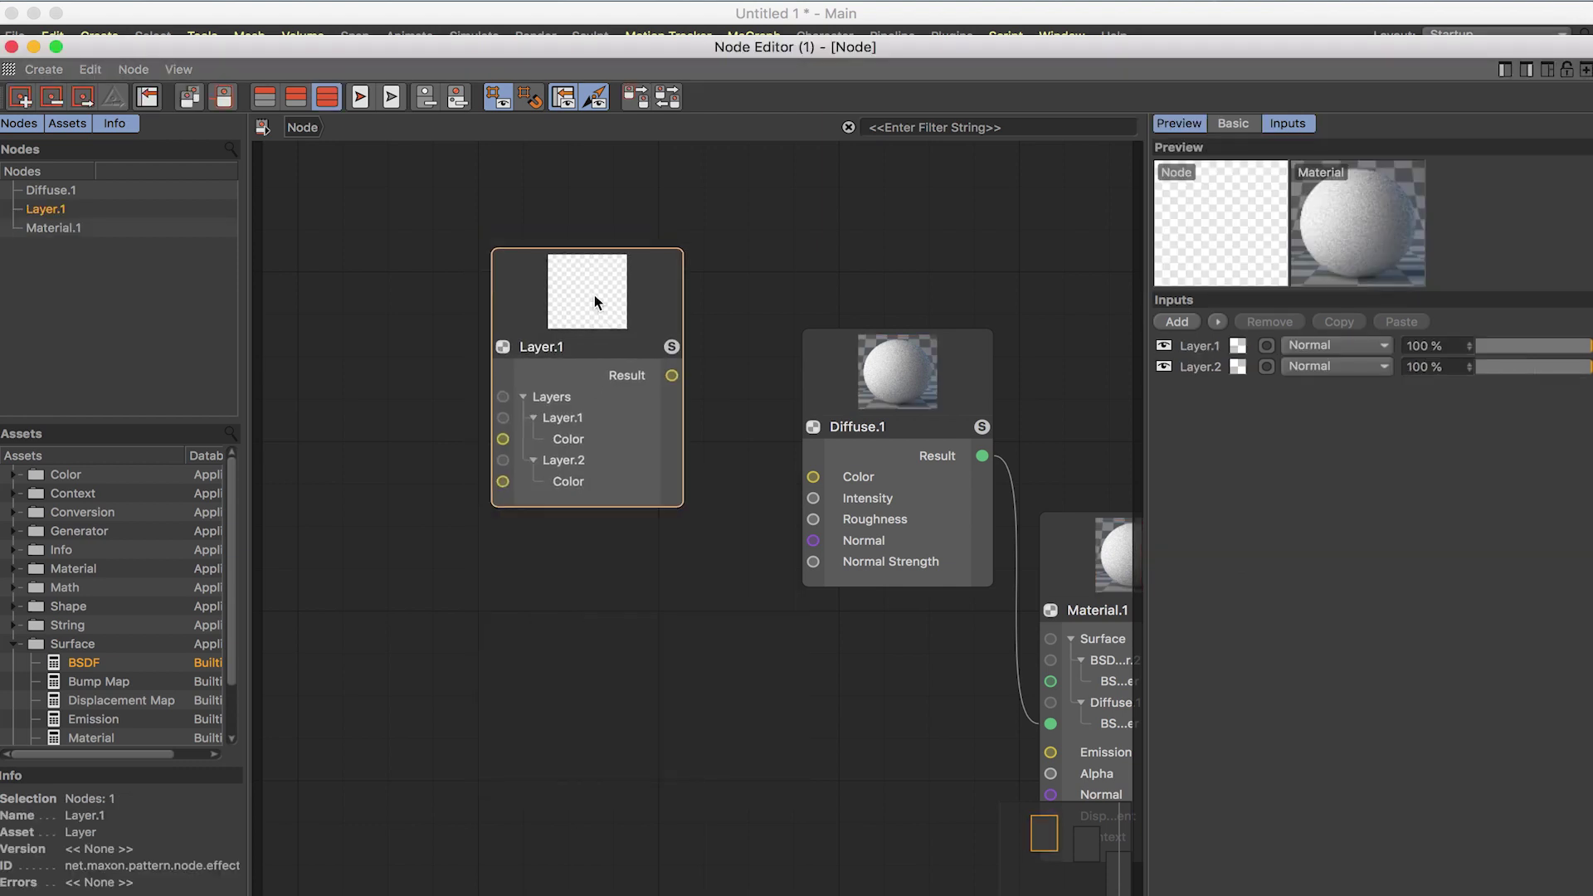
{"action": "left_click_drag", "start_coordinate": [594, 296], "coordinate": [615, 357]}
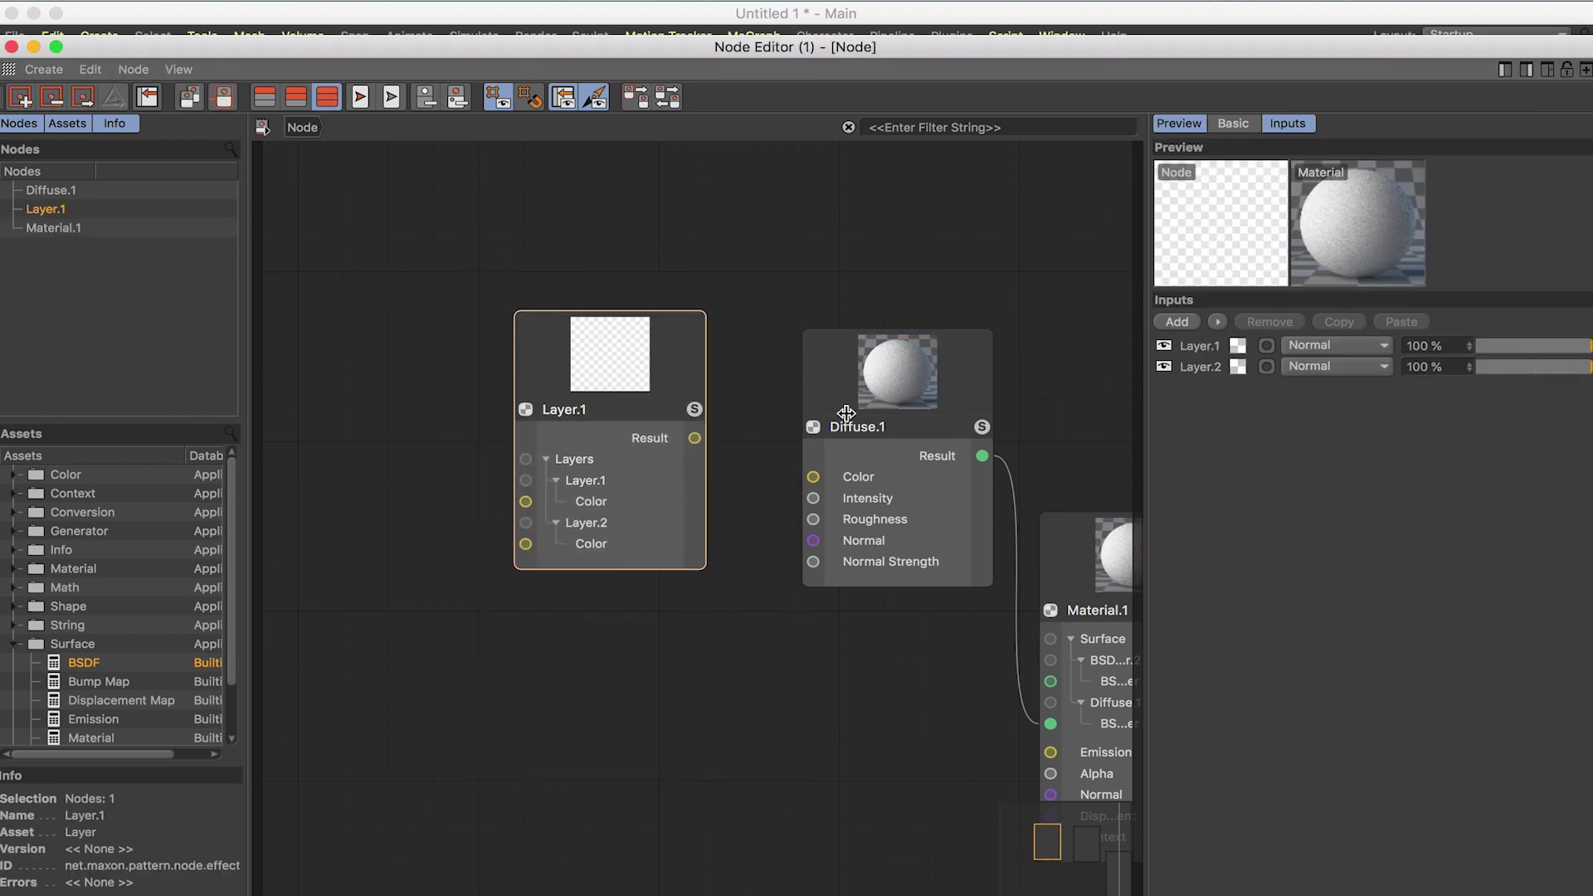
Add layers to Layer.1 until it holds six, Layer.1 through Layer.6
{"action": "left_click", "coordinate": [1298, 366]}
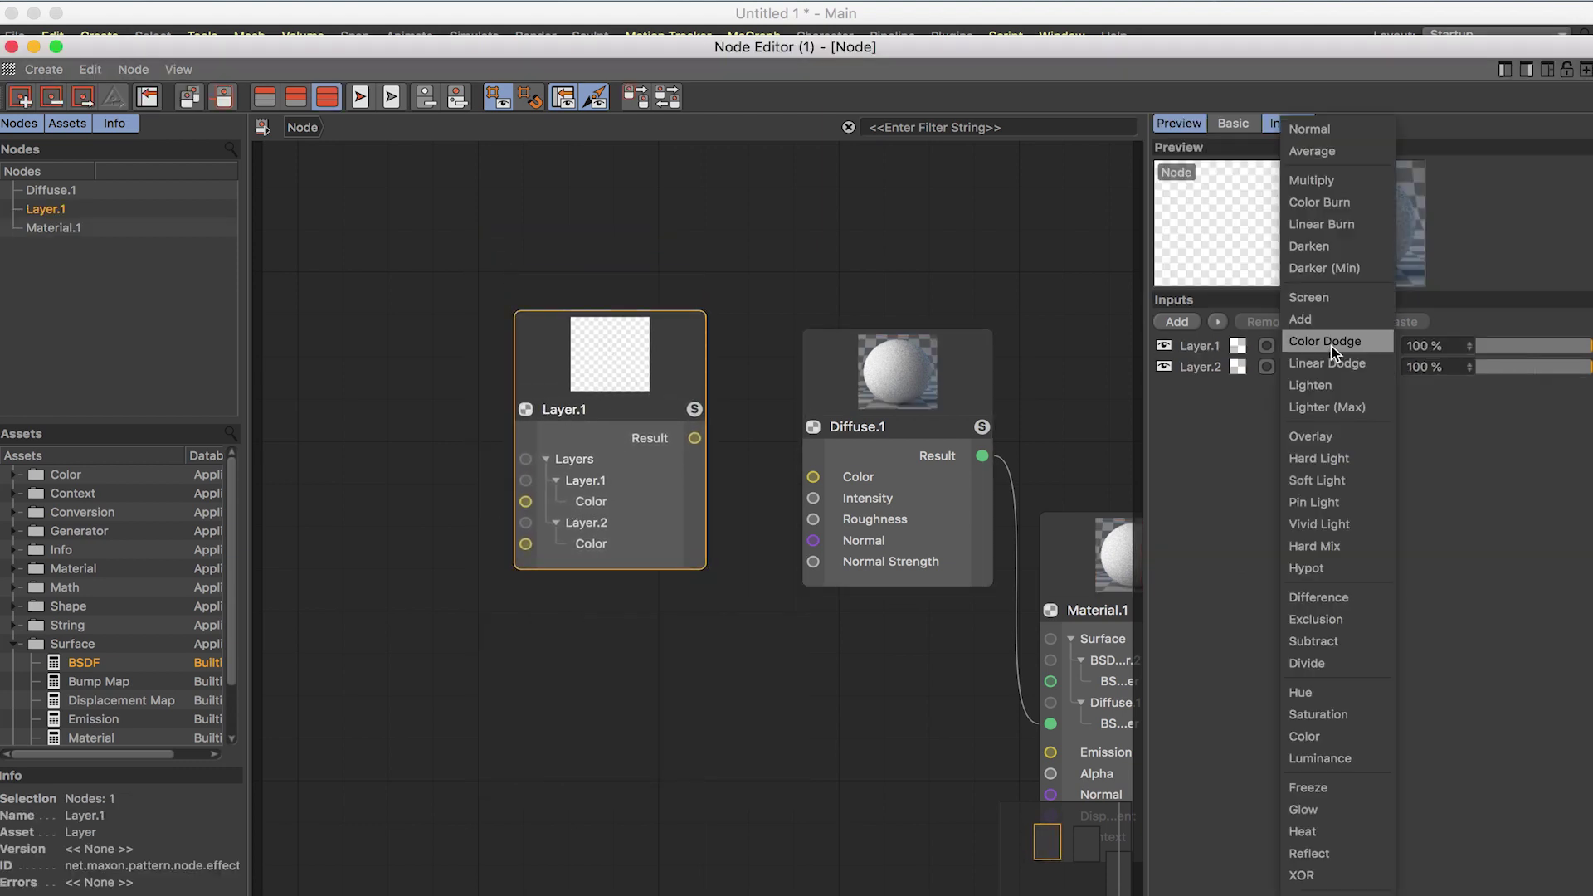
{"action": "left_click", "coordinate": [1464, 540]}
{"action": "left_click", "coordinate": [1216, 322]}
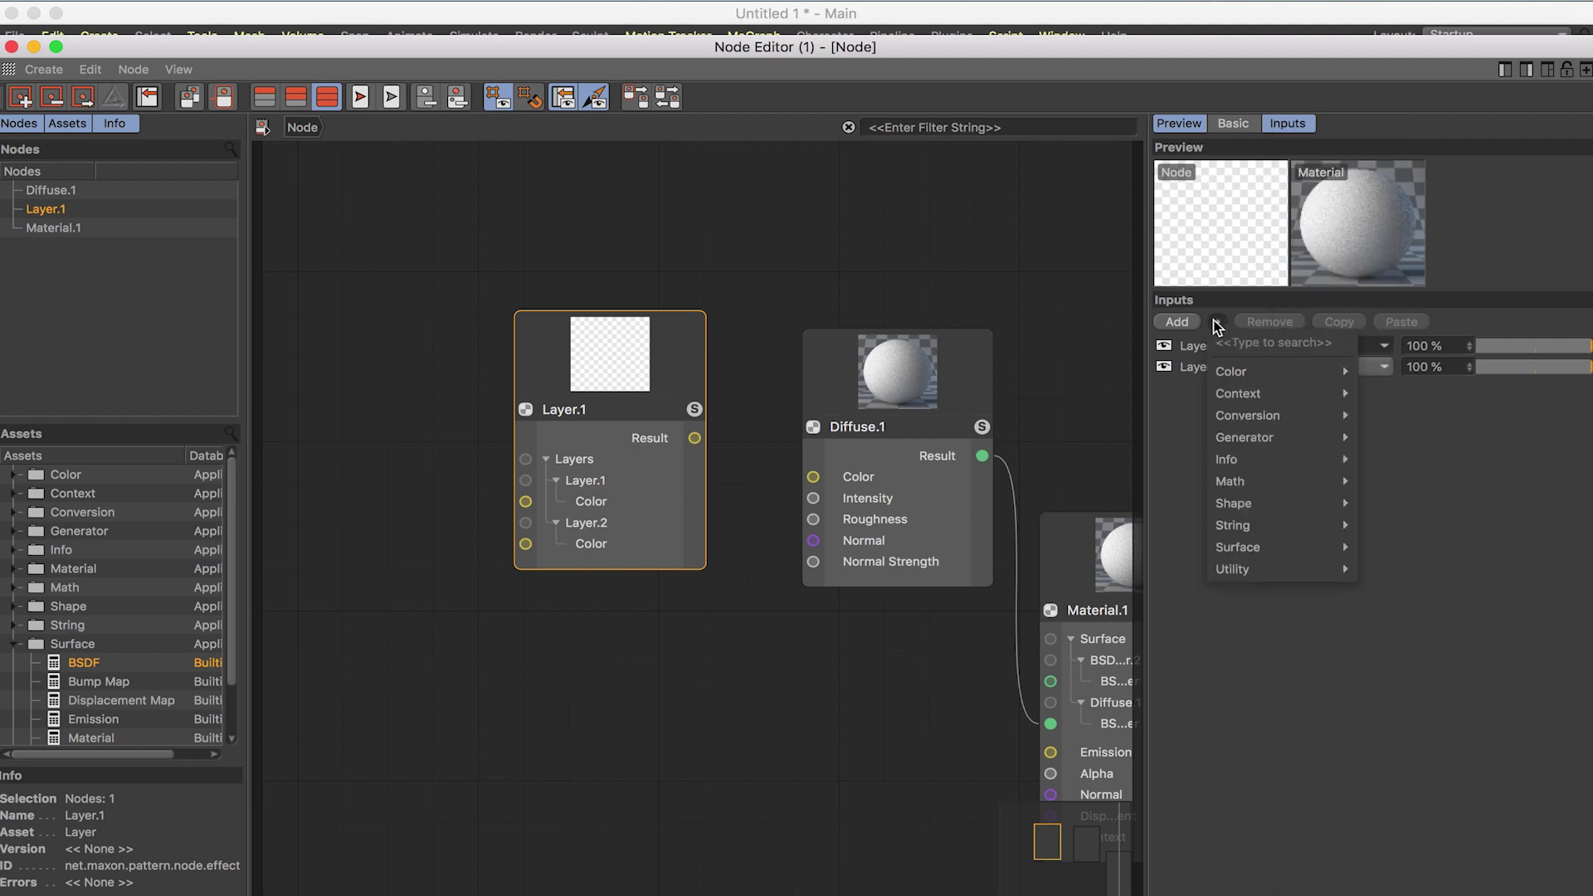
{"action": "left_click", "coordinate": [1194, 387]}
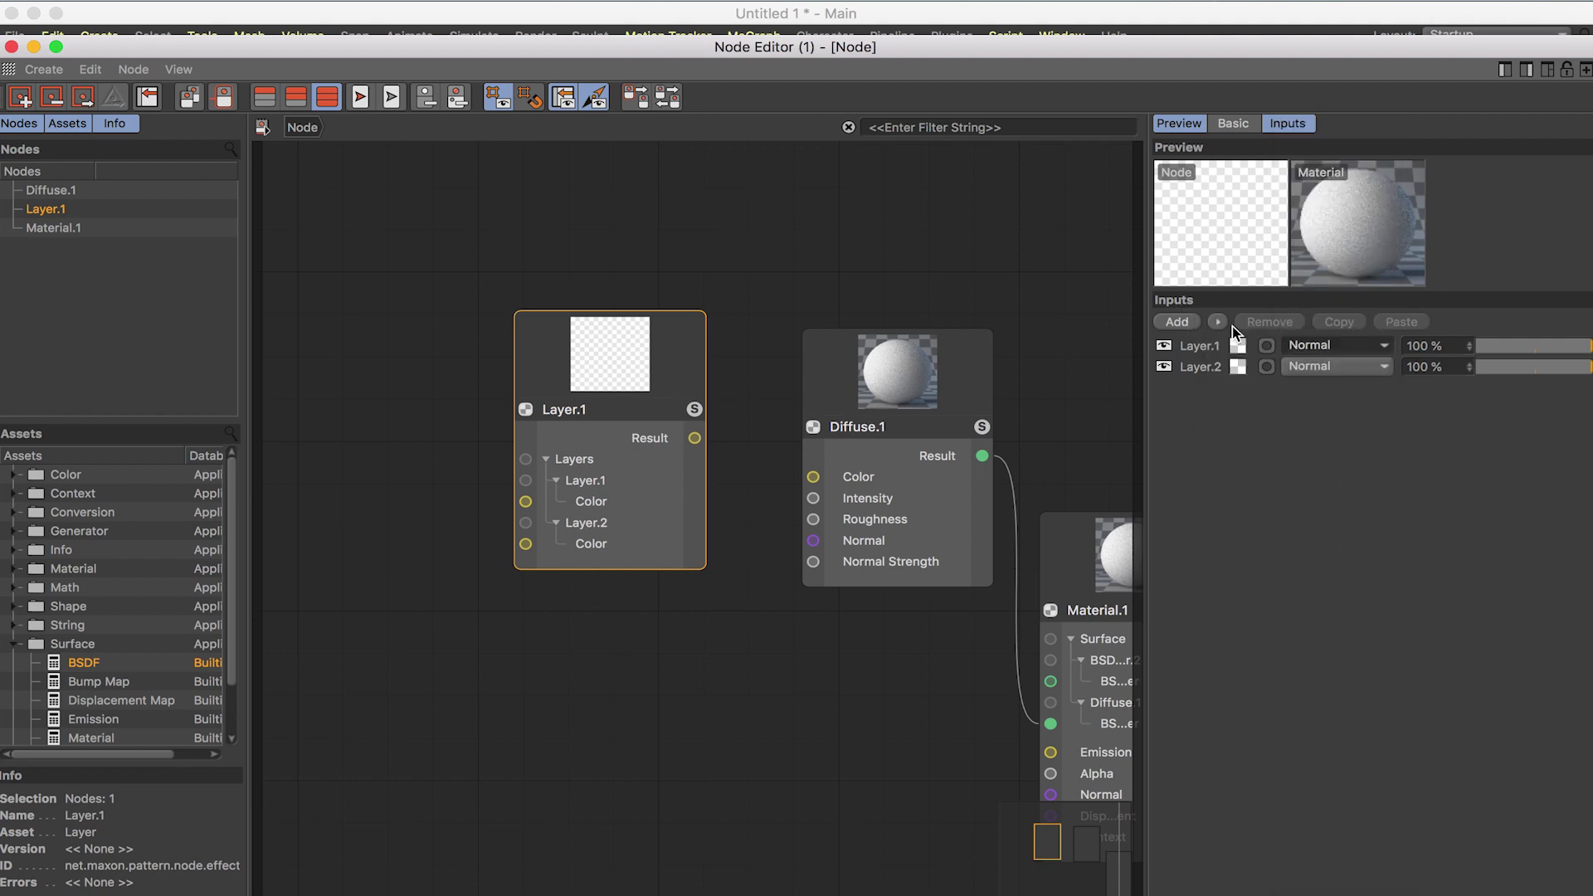
{"action": "left_click", "coordinate": [1223, 324]}
{"action": "left_click", "coordinate": [1186, 322]}
{"action": "left_click", "coordinate": [1185, 322]}
{"action": "left_click", "coordinate": [1185, 322]}
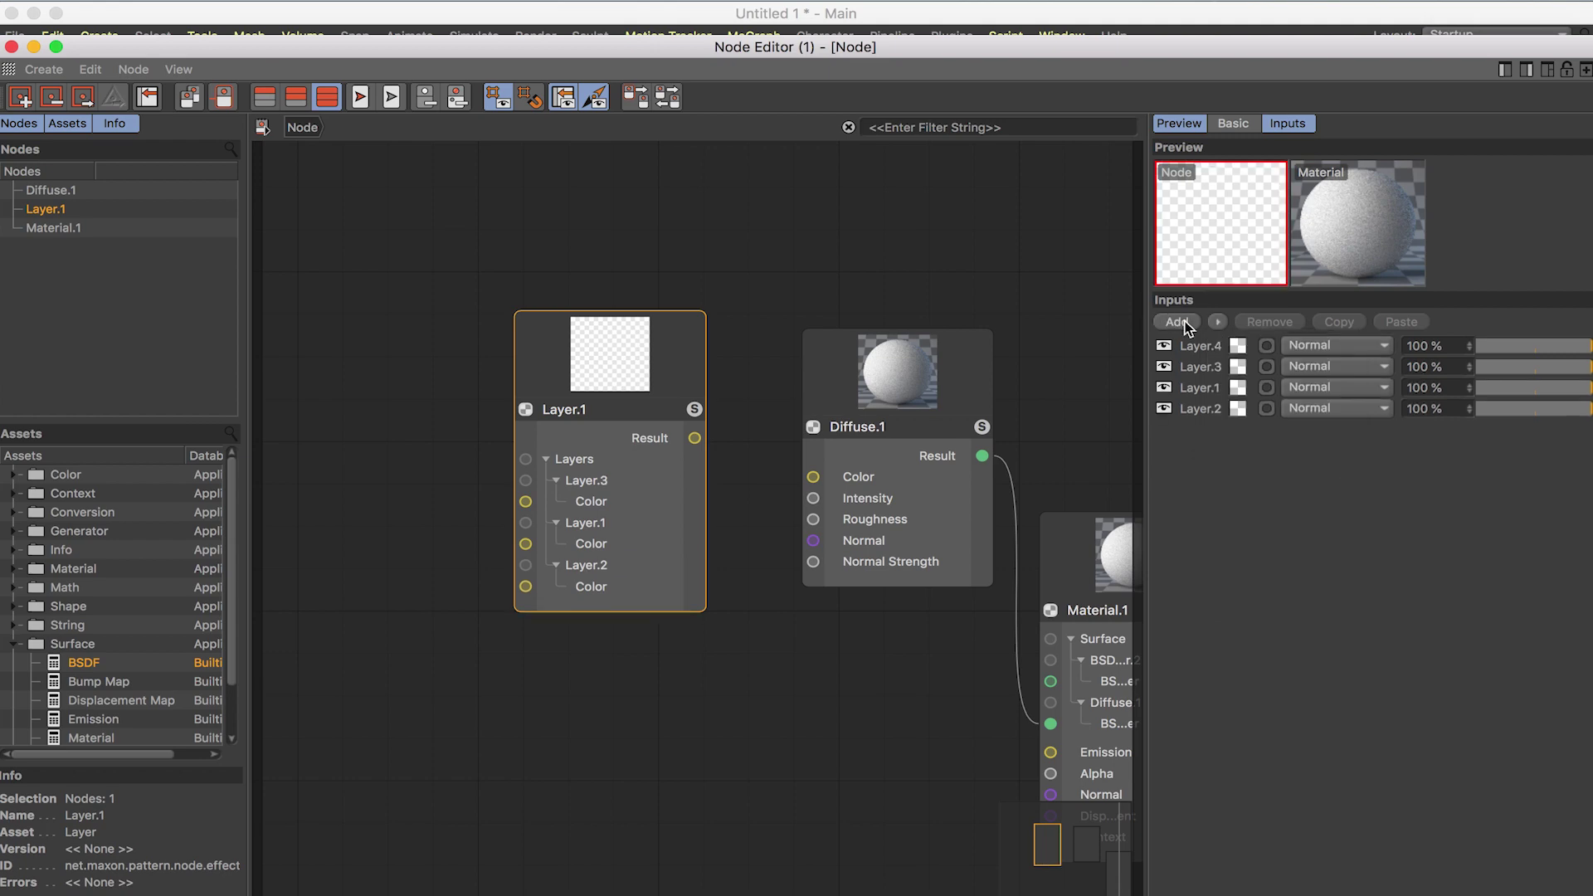
{"action": "left_click", "coordinate": [1185, 321]}
{"action": "left_click", "coordinate": [1184, 321]}
Reposition Layer.1 and connect its Result to Diffuse.1's Color input
{"action": "left_click_drag", "start_coordinate": [584, 396], "coordinate": [588, 302]}
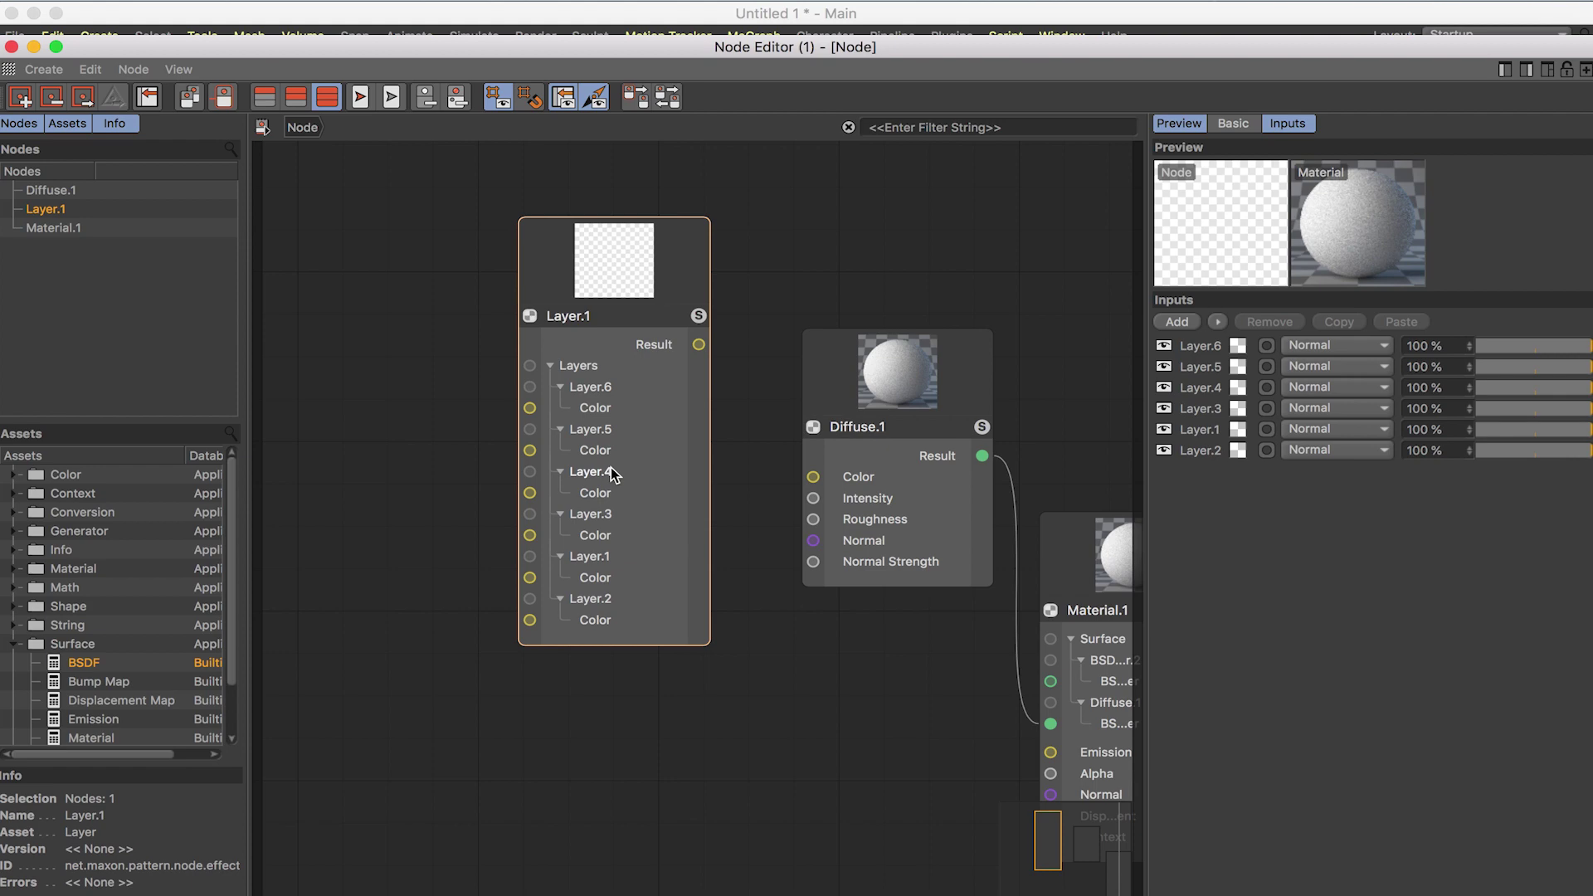
{"action": "left_click_drag", "start_coordinate": [626, 288], "coordinate": [806, 477]}
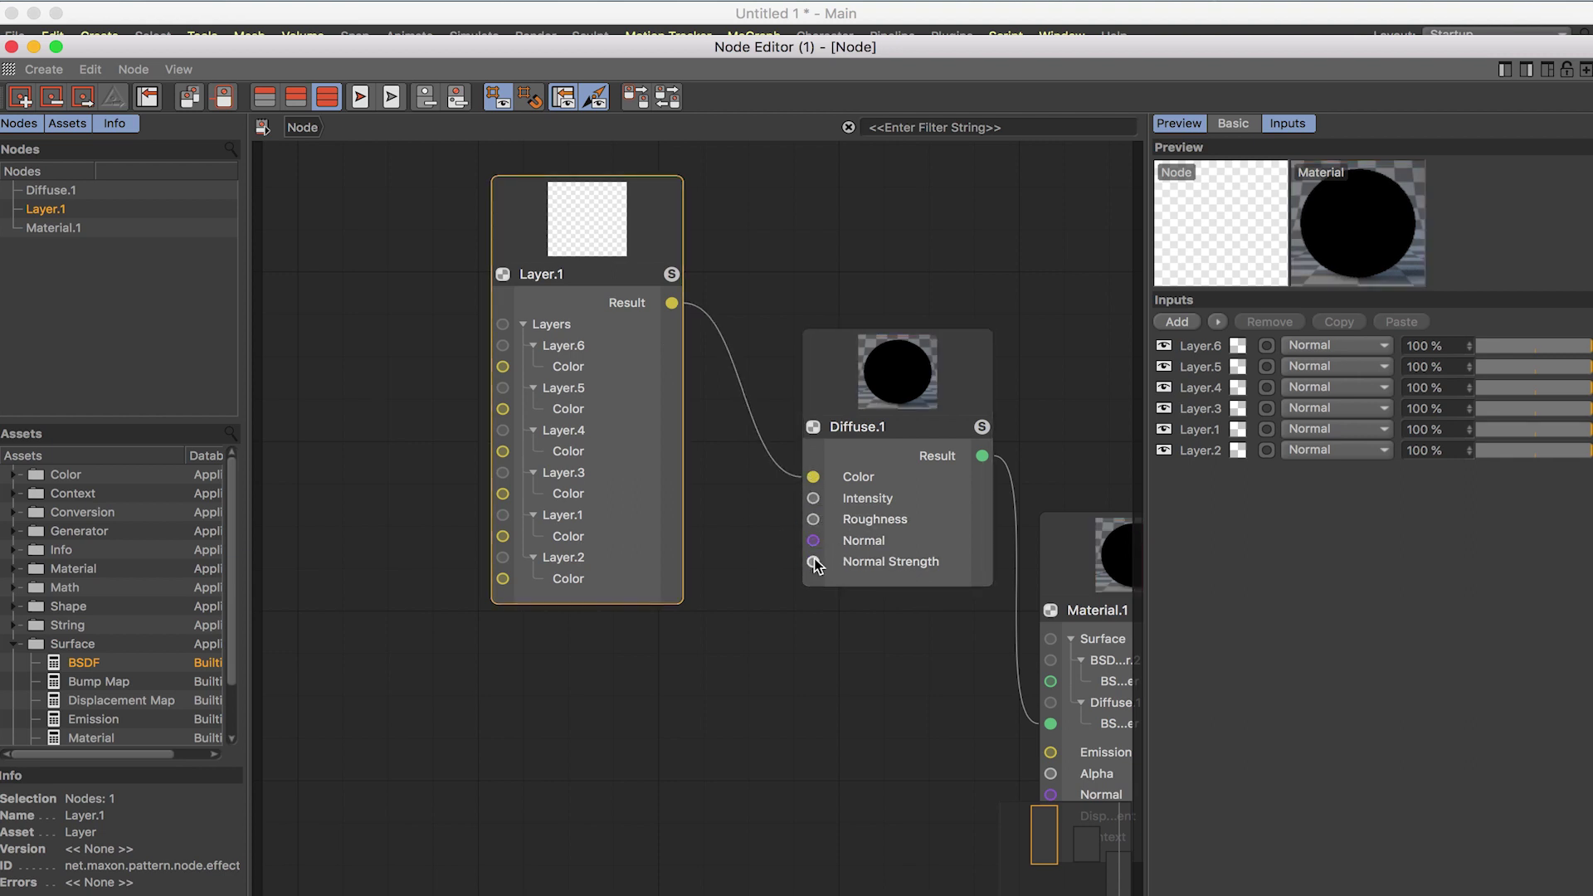
{"action": "left_click_drag", "start_coordinate": [632, 274], "coordinate": [577, 307]}
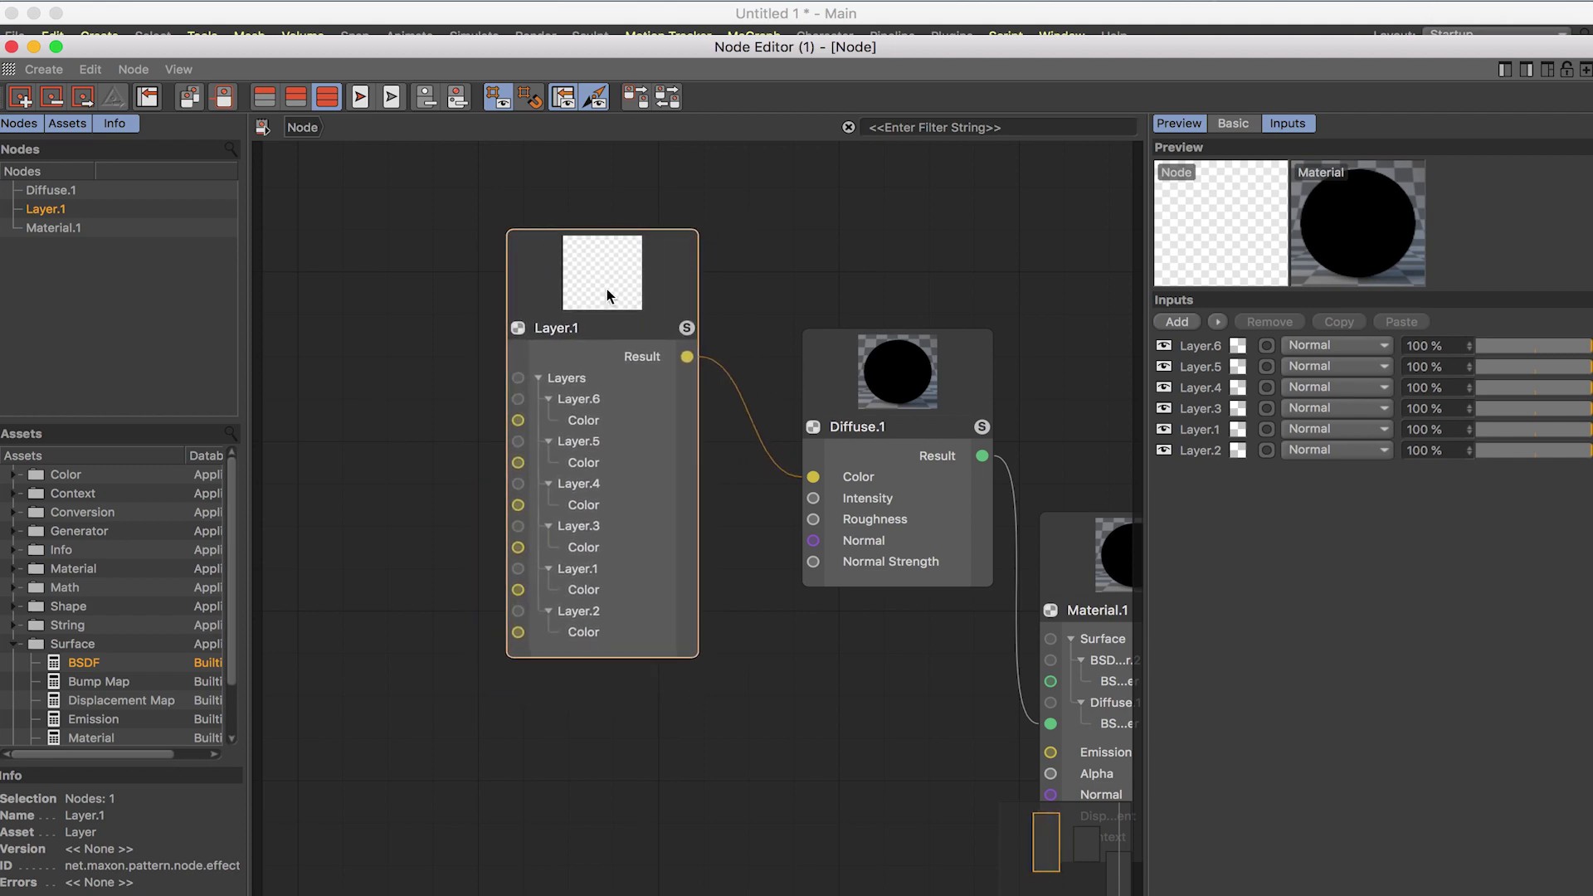
Delete Layer.1 and place a new Gradient node, found by searching 'gra', on the canvas
{"action": "key", "text": "Delete"}
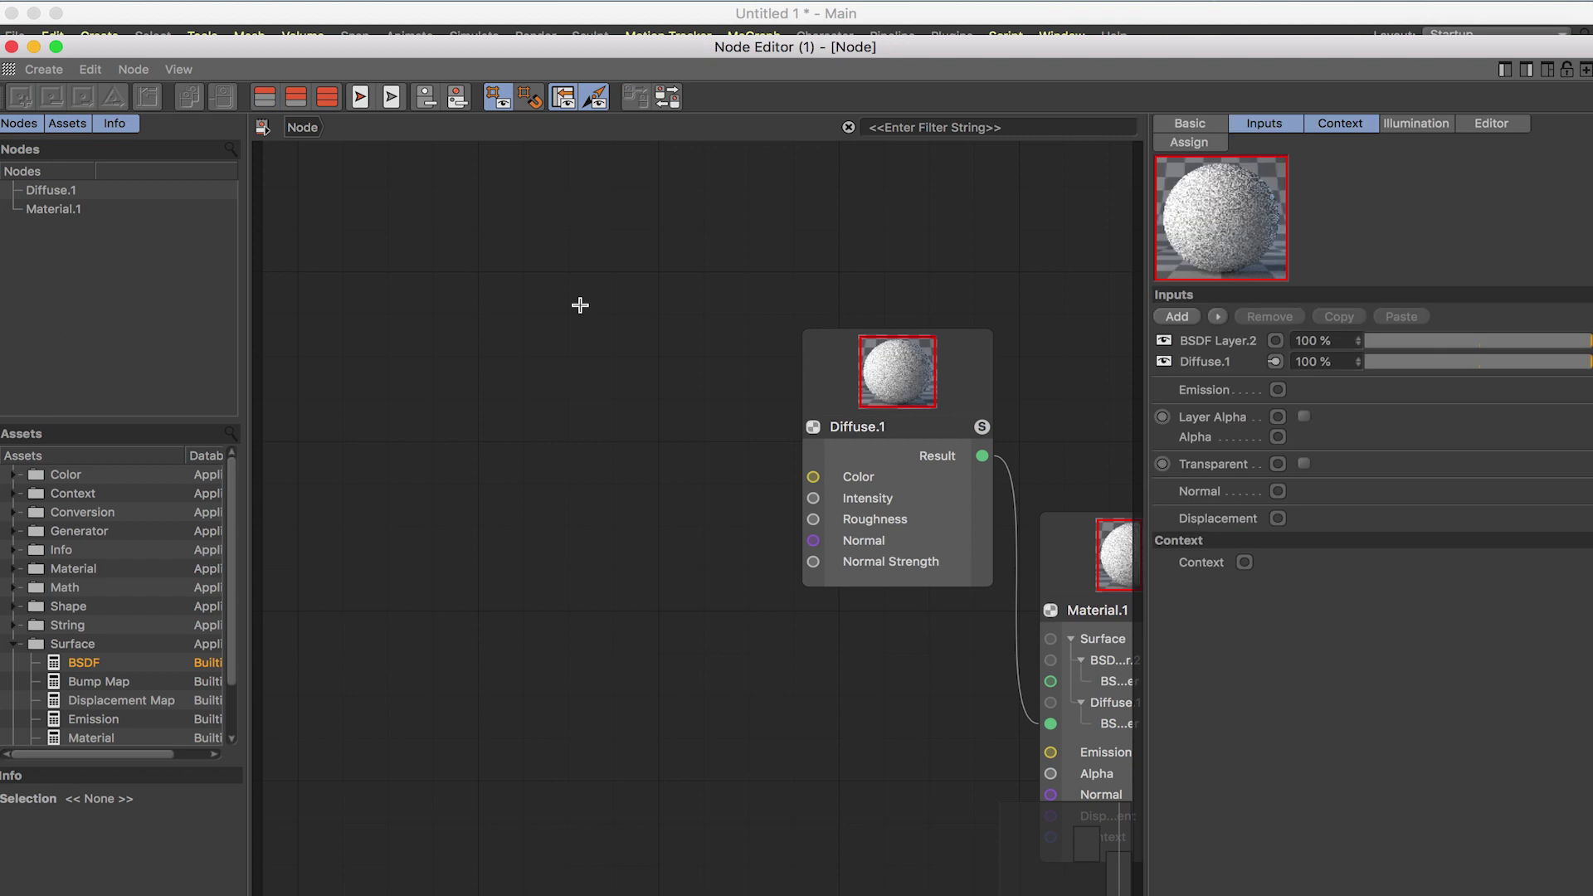
{"action": "double_click", "coordinate": [580, 305]}
{"action": "type", "text": "gra"}
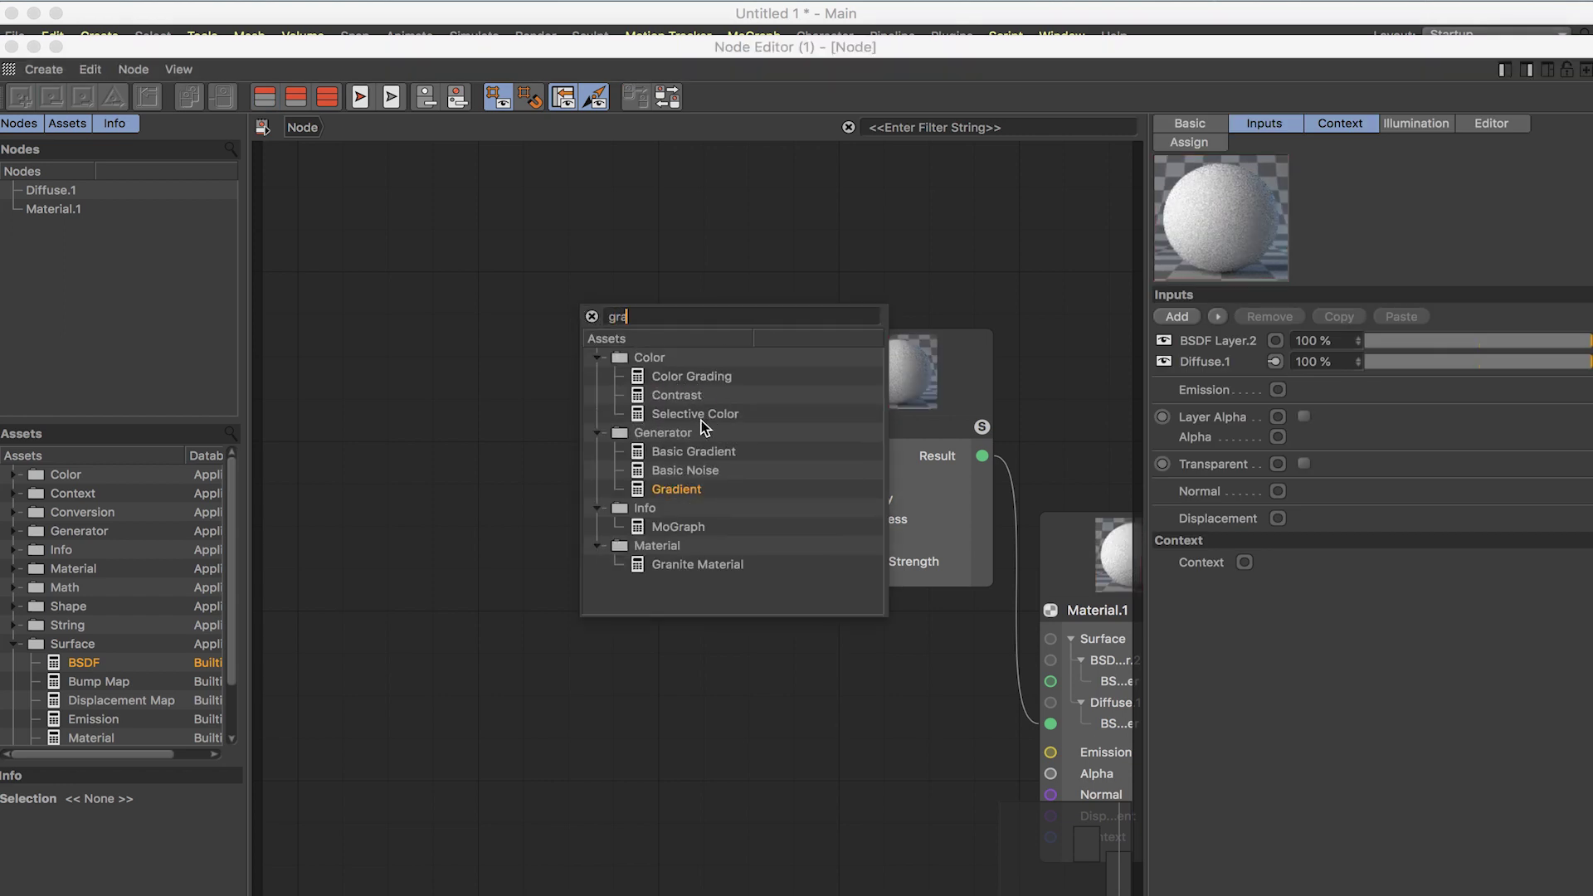
{"action": "left_click_drag", "start_coordinate": [674, 491], "coordinate": [489, 350]}
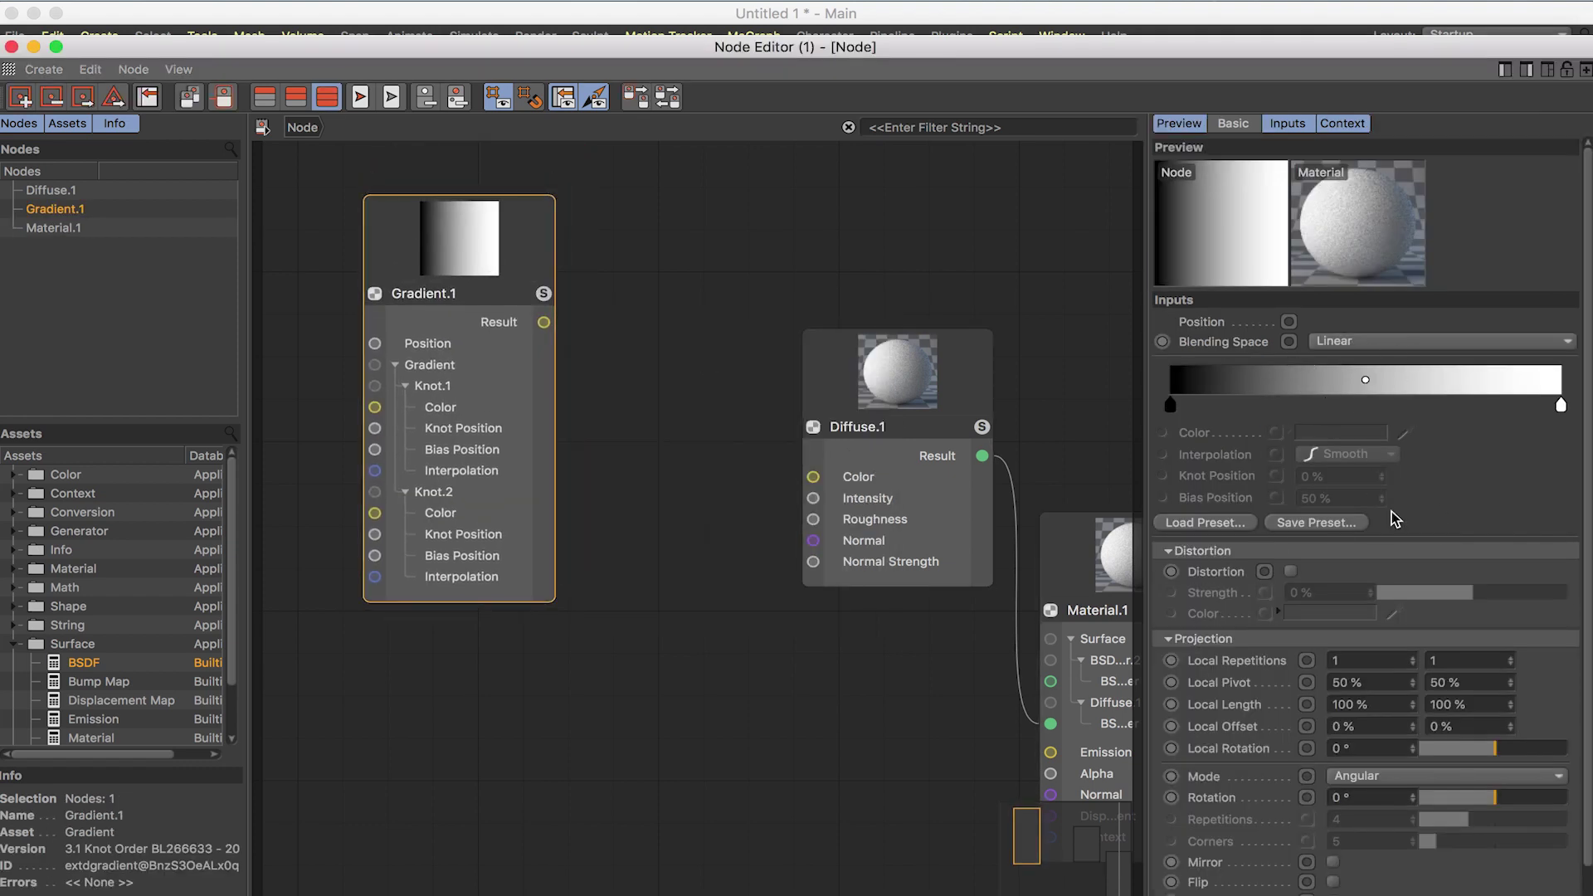
{"action": "left_click_drag", "start_coordinate": [459, 254], "coordinate": [477, 401]}
{"action": "middle_click_drag", "start_coordinate": [750, 626], "coordinate": [627, 531], "text": "alt"}
Remove BSDF Layer.2 from Material.1 and add a new BSDF layer
{"action": "left_click", "coordinate": [924, 443]}
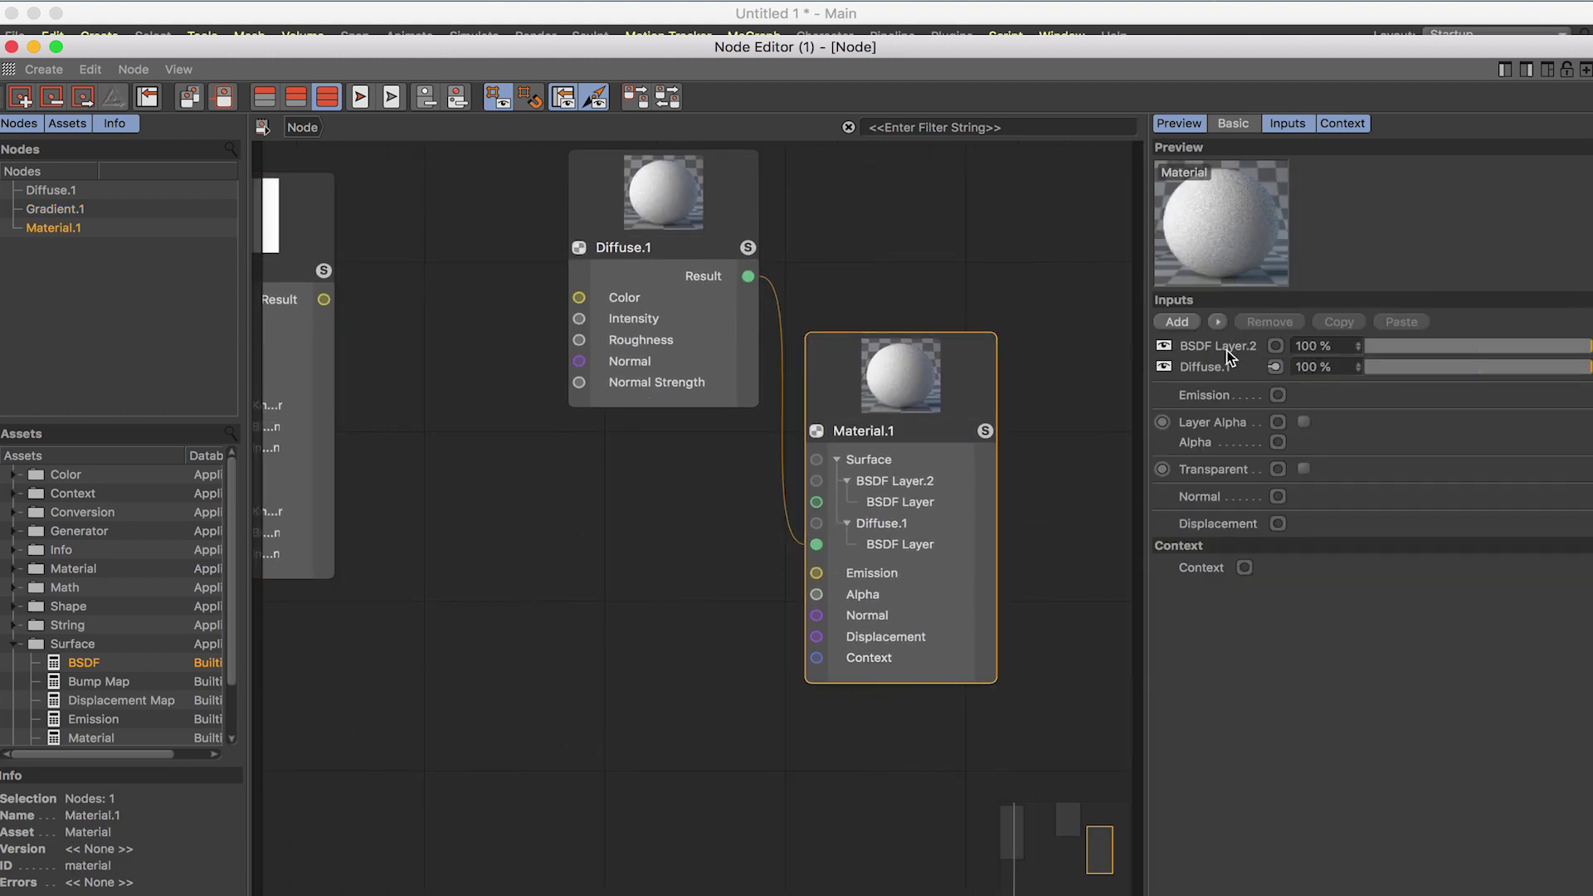
{"action": "left_click", "coordinate": [1216, 350]}
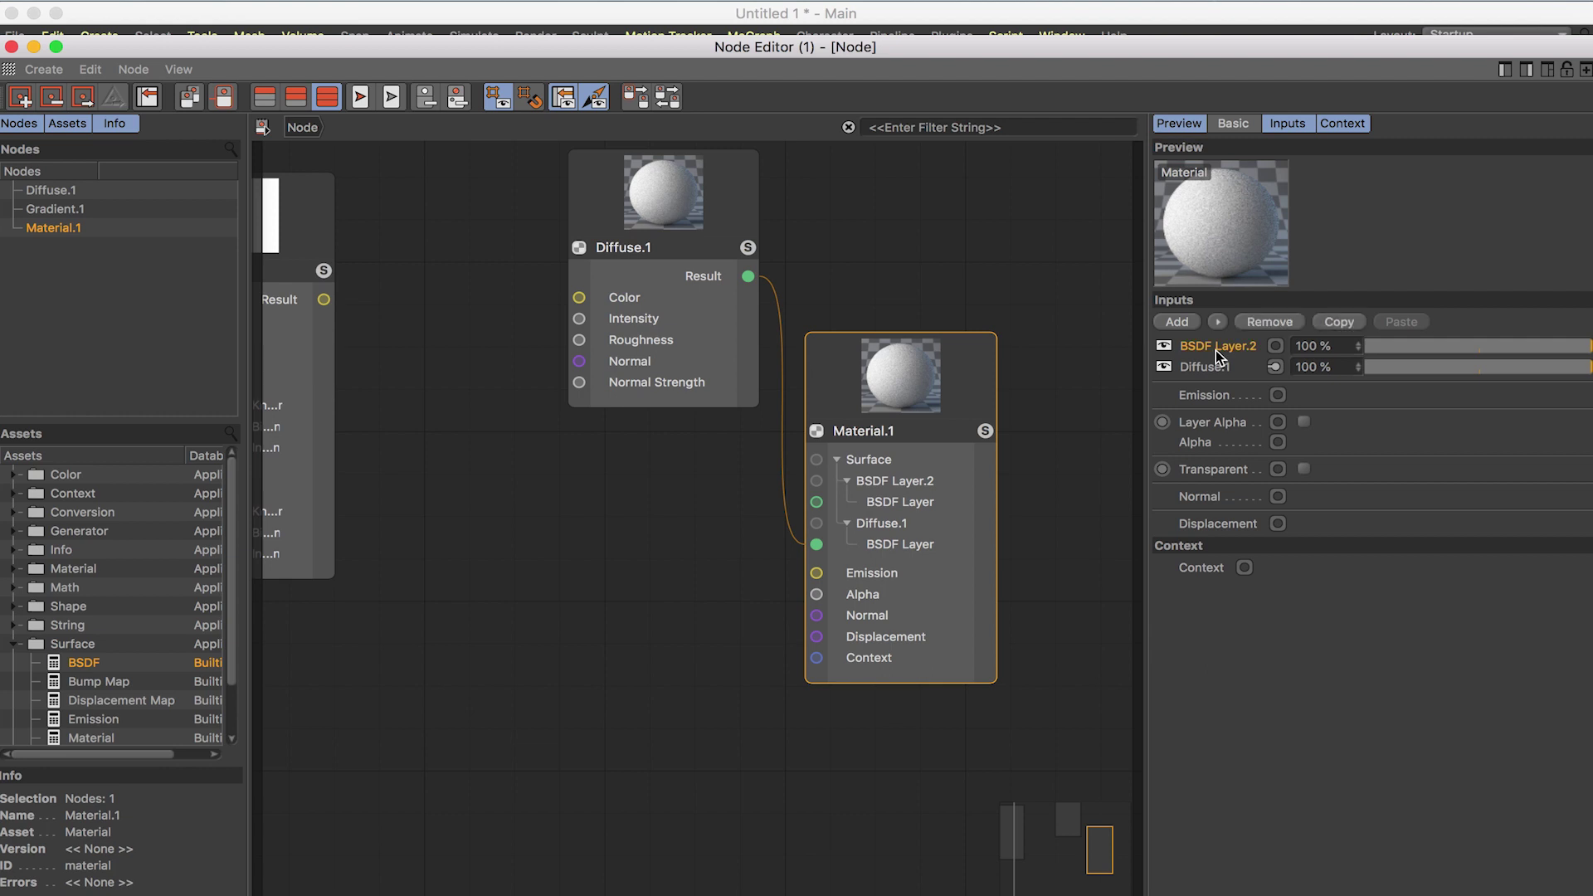
{"action": "key", "text": "Delete"}
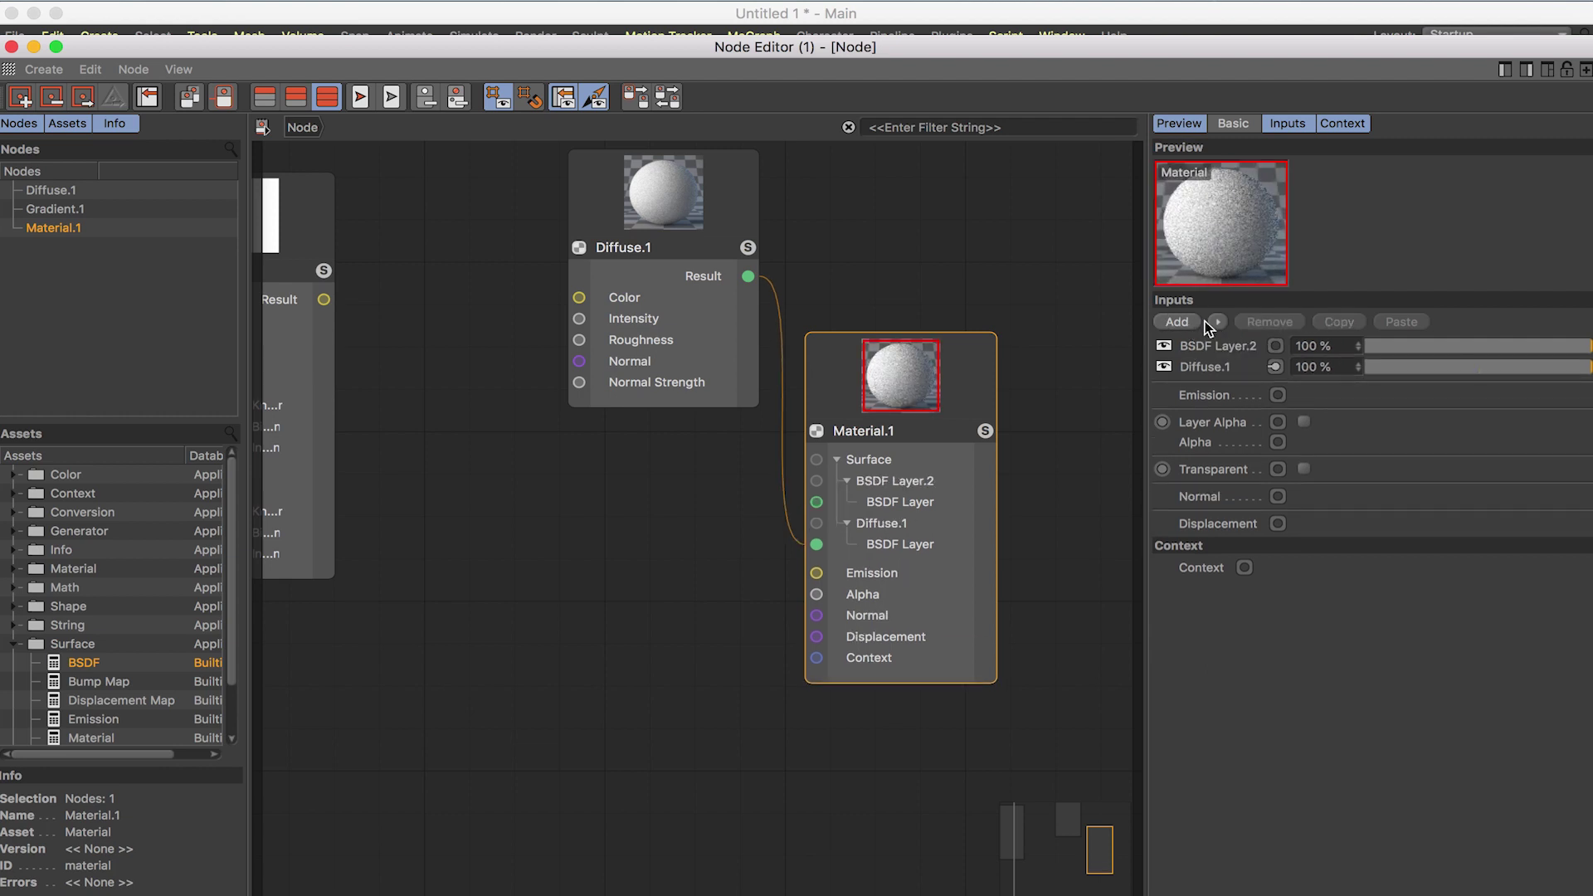
{"action": "left_click", "coordinate": [1217, 322]}
{"action": "mouse_move", "coordinate": [1275, 380]}
{"action": "left_click", "coordinate": [1393, 371]}
Make the new layer a Beckmann BSDF with Dielectric Fresnel
{"action": "left_click_drag", "start_coordinate": [762, 444], "coordinate": [696, 510]}
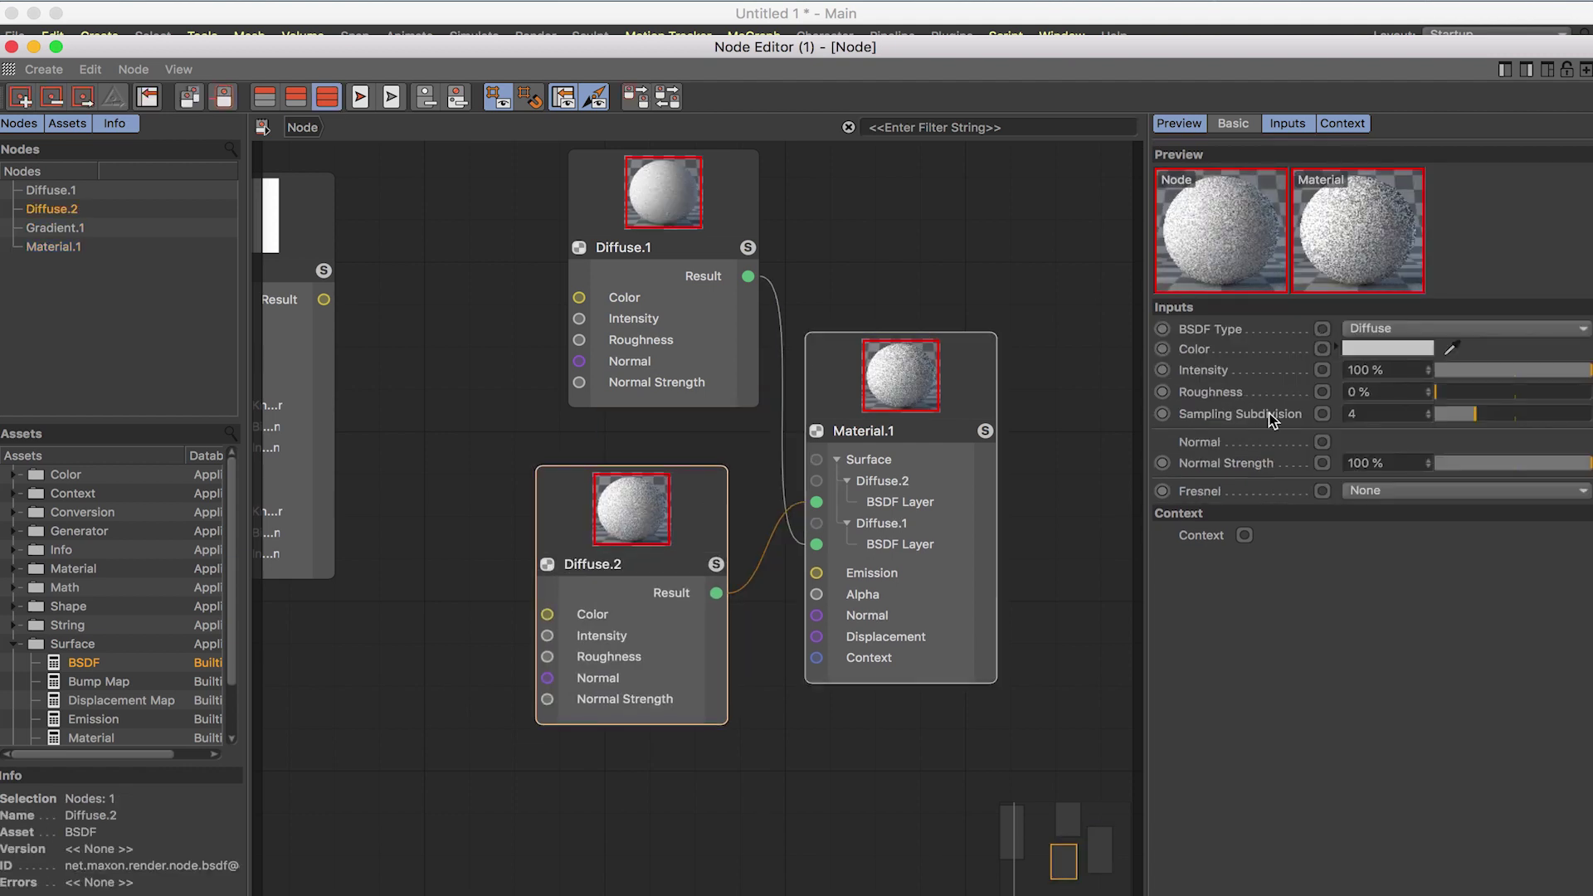
{"action": "left_click", "coordinate": [1444, 332]}
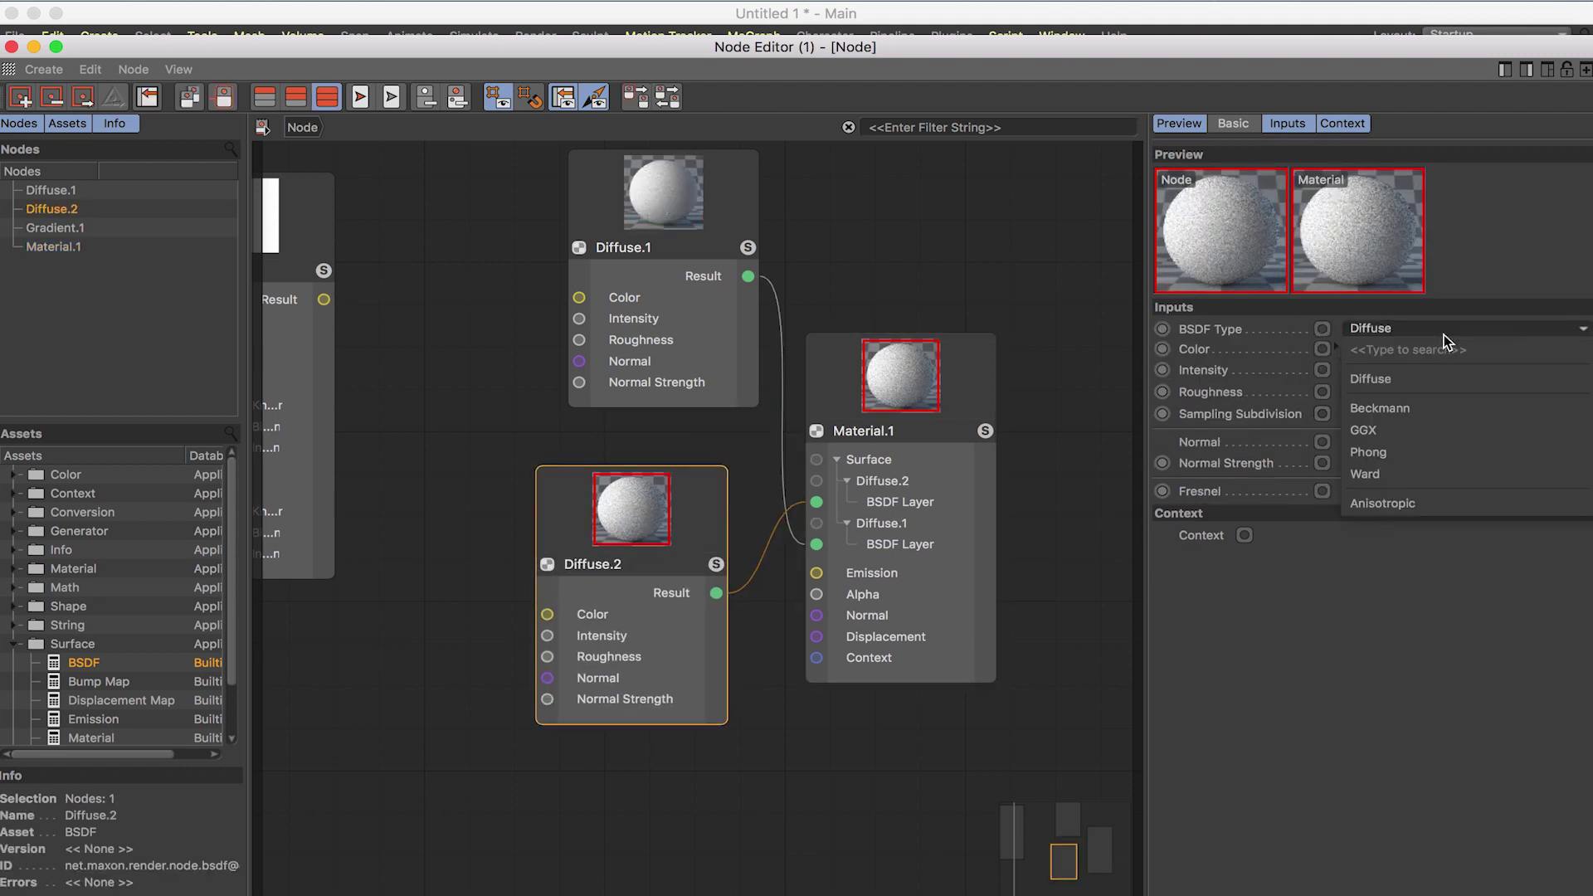
{"action": "left_click", "coordinate": [1431, 406]}
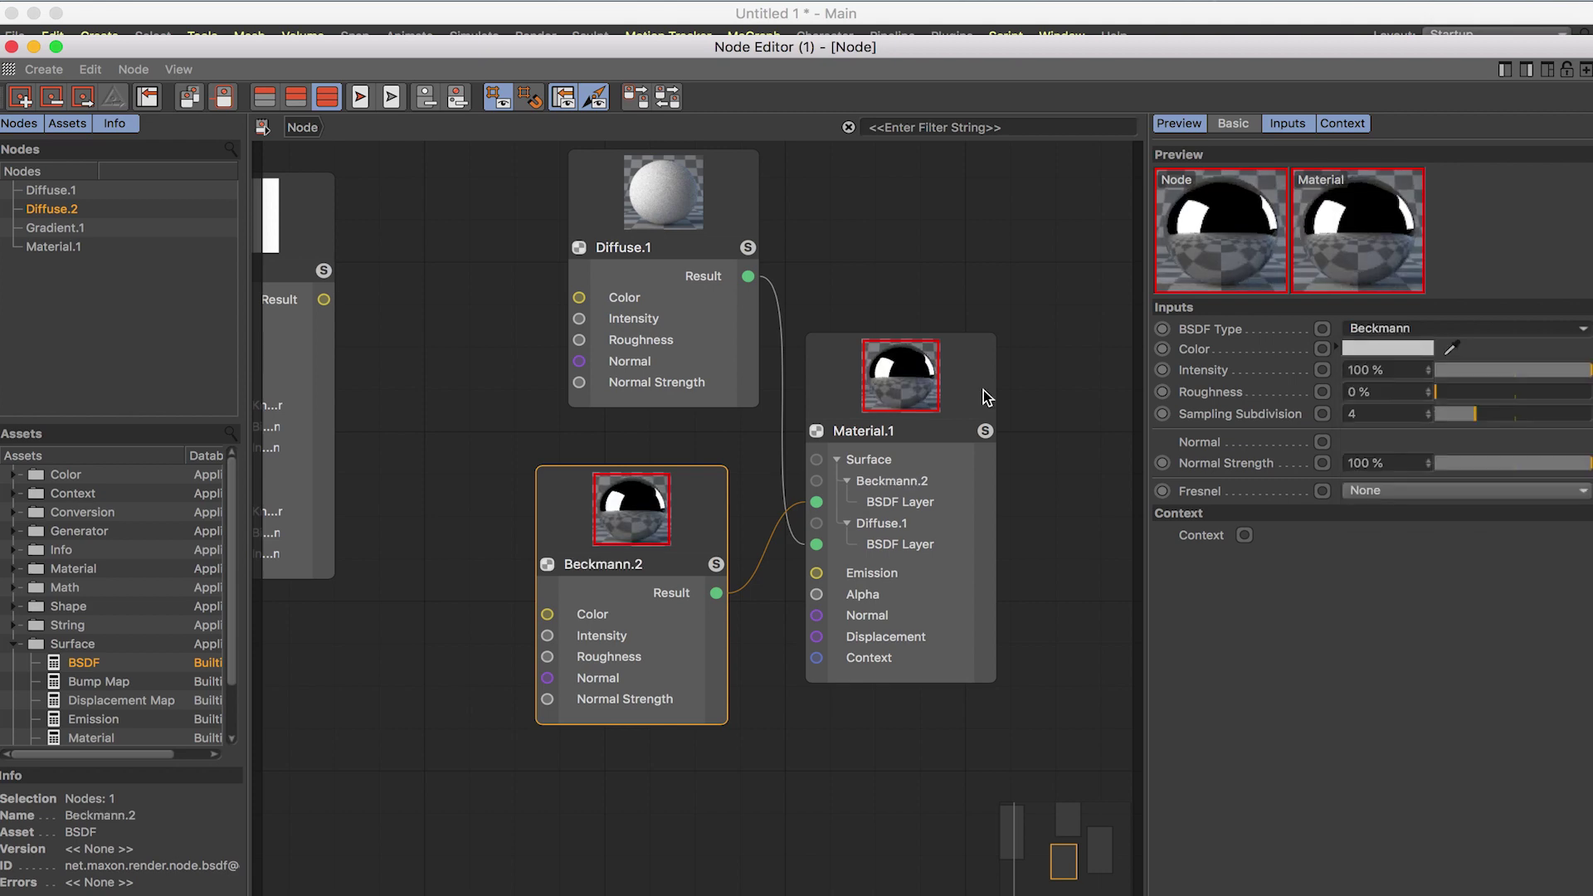
{"action": "left_click", "coordinate": [1378, 493]}
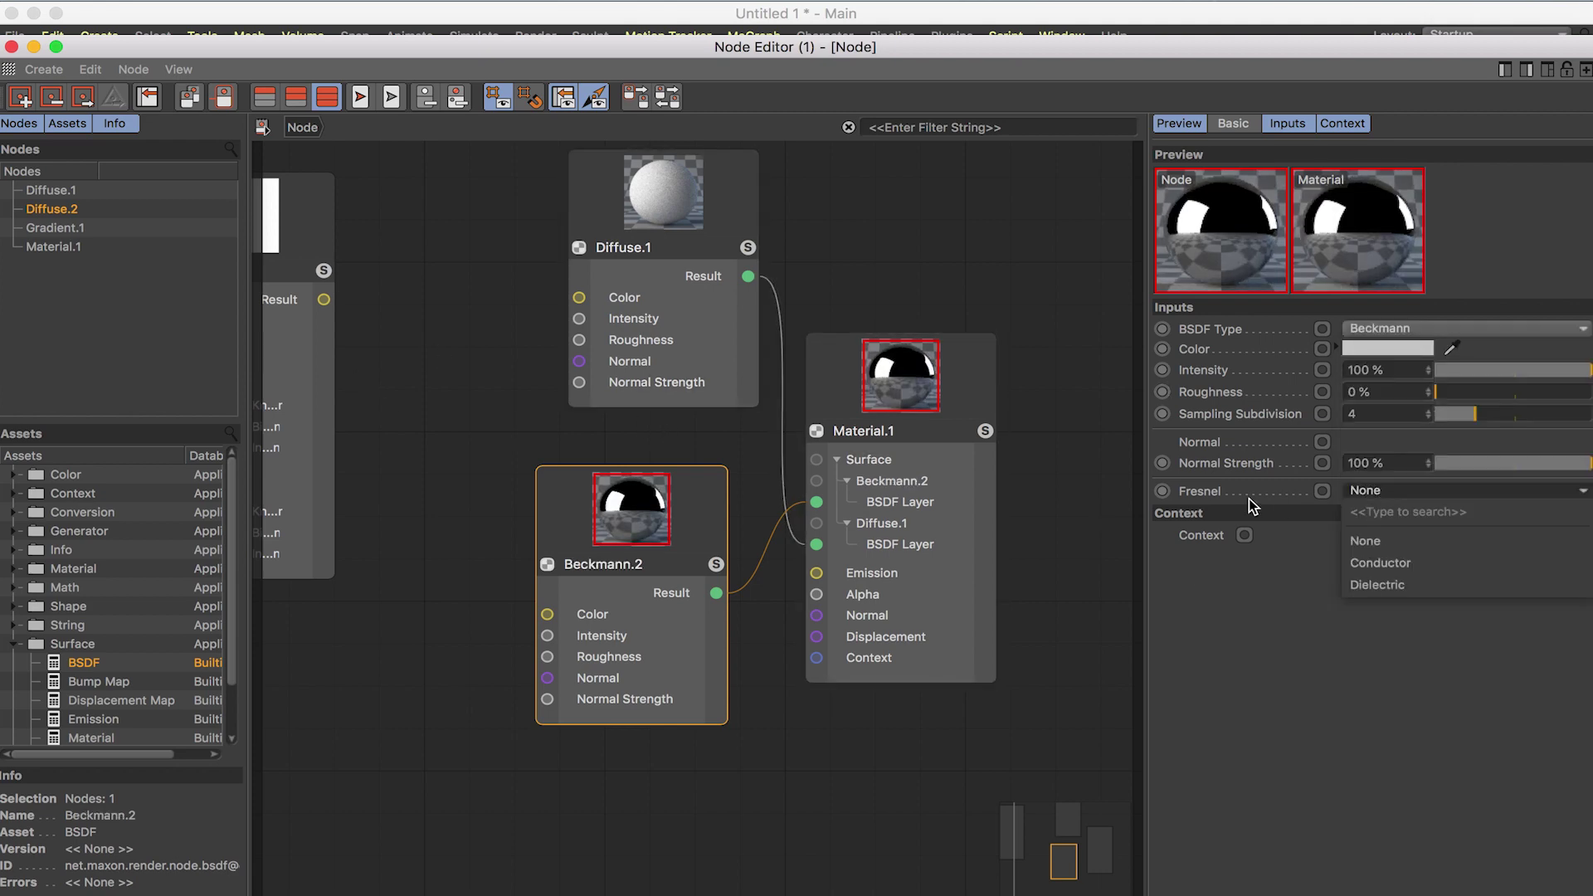
{"action": "left_click", "coordinate": [1421, 585]}
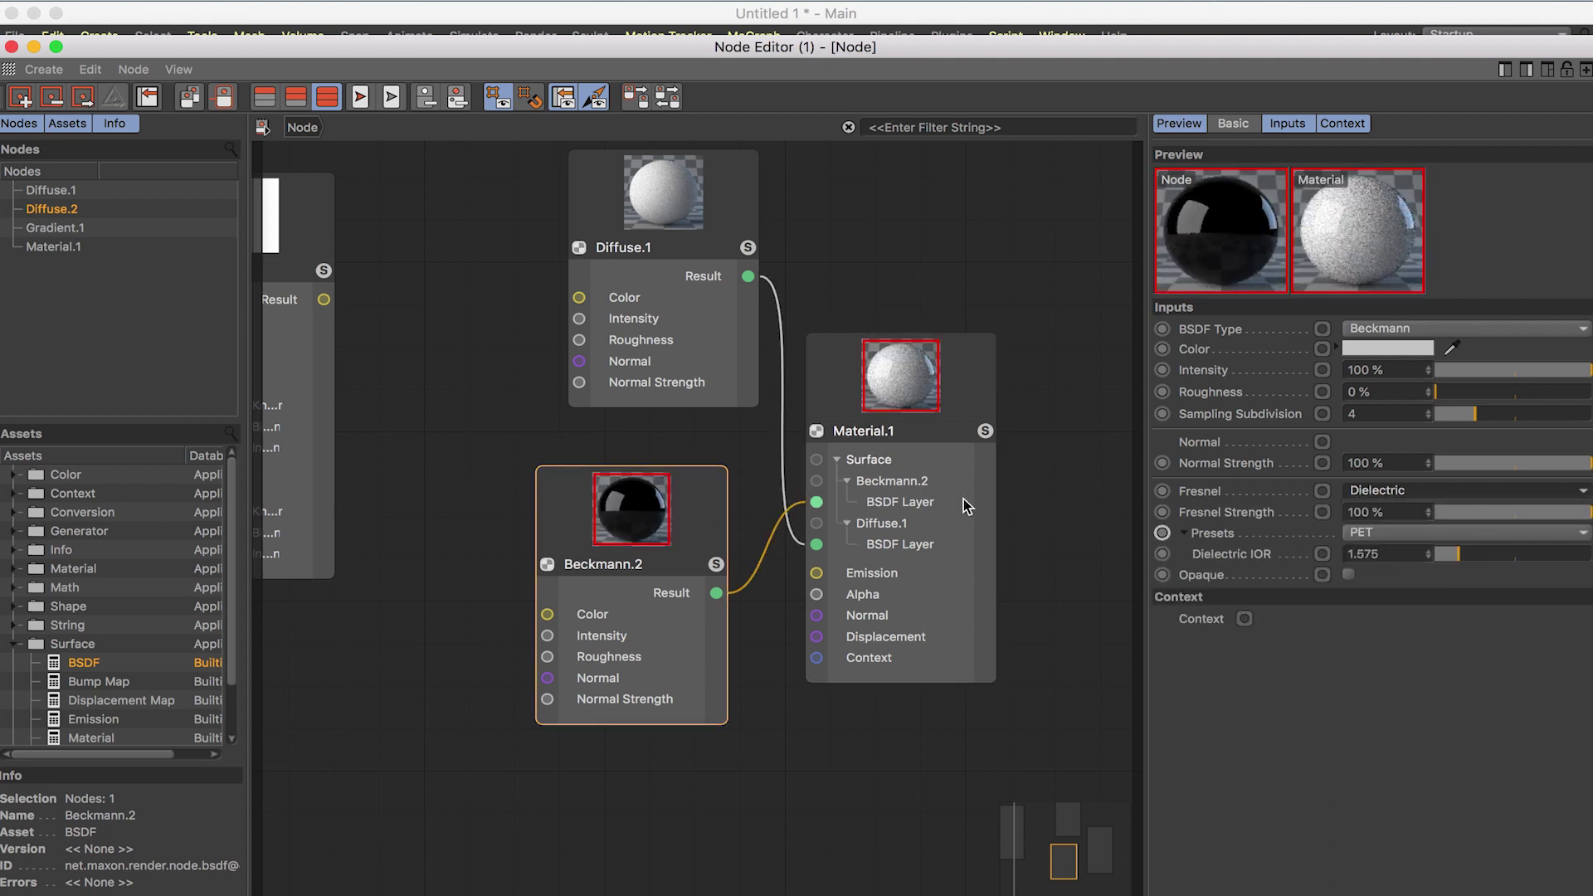
Move Diffuse.1 and the Gradient node further left to tidy the graph
{"action": "left_click_drag", "start_coordinate": [648, 251], "coordinate": [612, 258]}
{"action": "middle_click_drag", "start_coordinate": [610, 251], "coordinate": [954, 318]}
{"action": "left_click_drag", "start_coordinate": [554, 313], "coordinate": [434, 330]}
{"action": "left_click", "coordinate": [641, 429]}
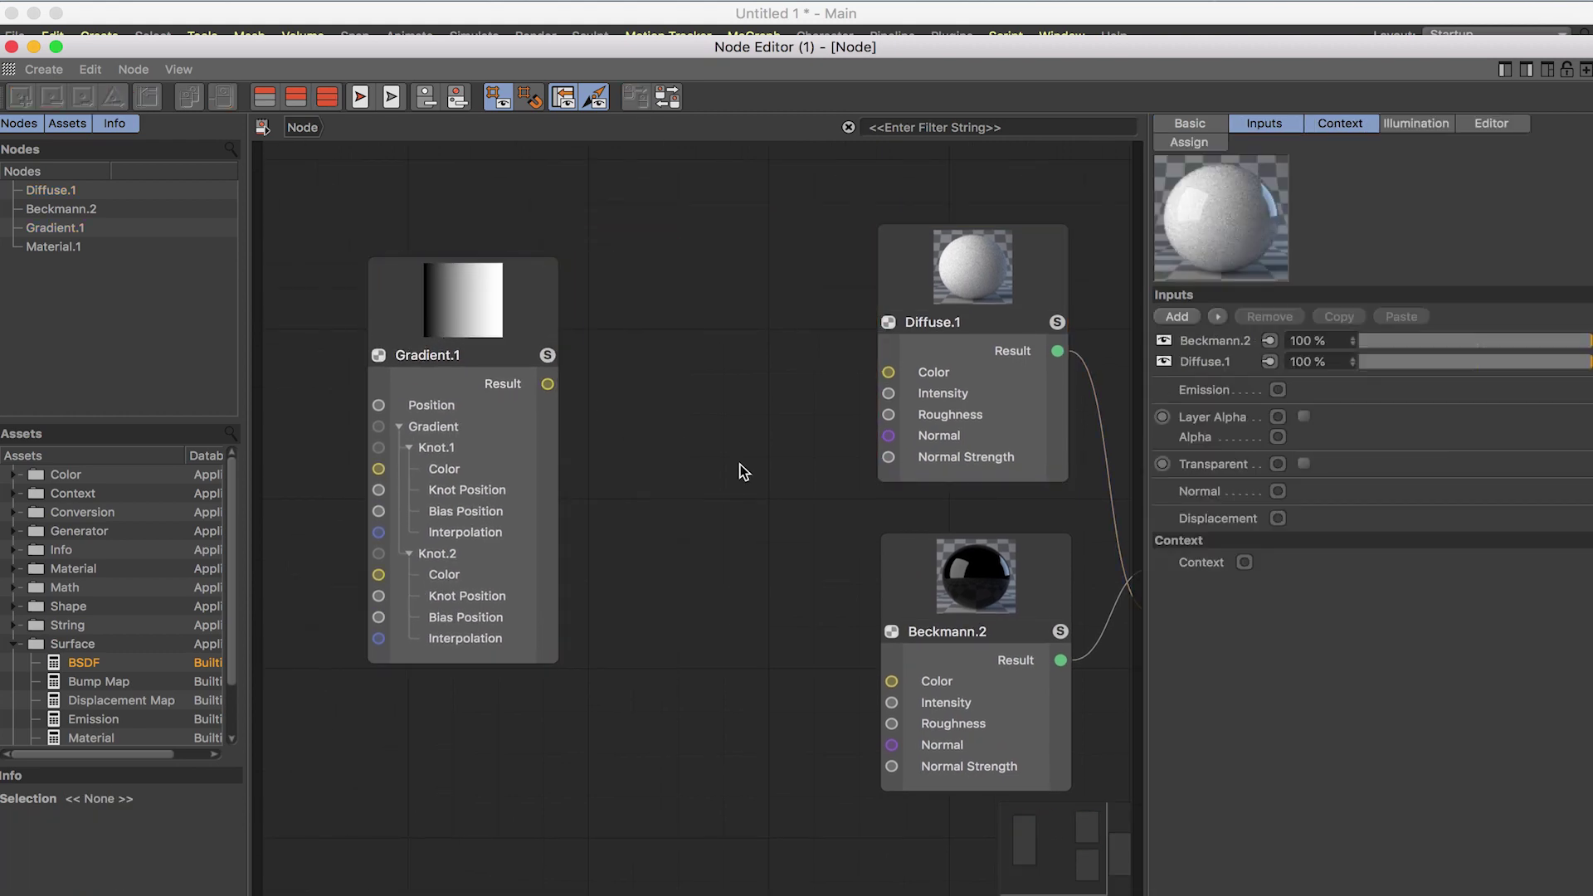
Reopen the Node material in the Node Editor and search the nodes for 'ble'
{"action": "left_click", "coordinate": [12, 48]}
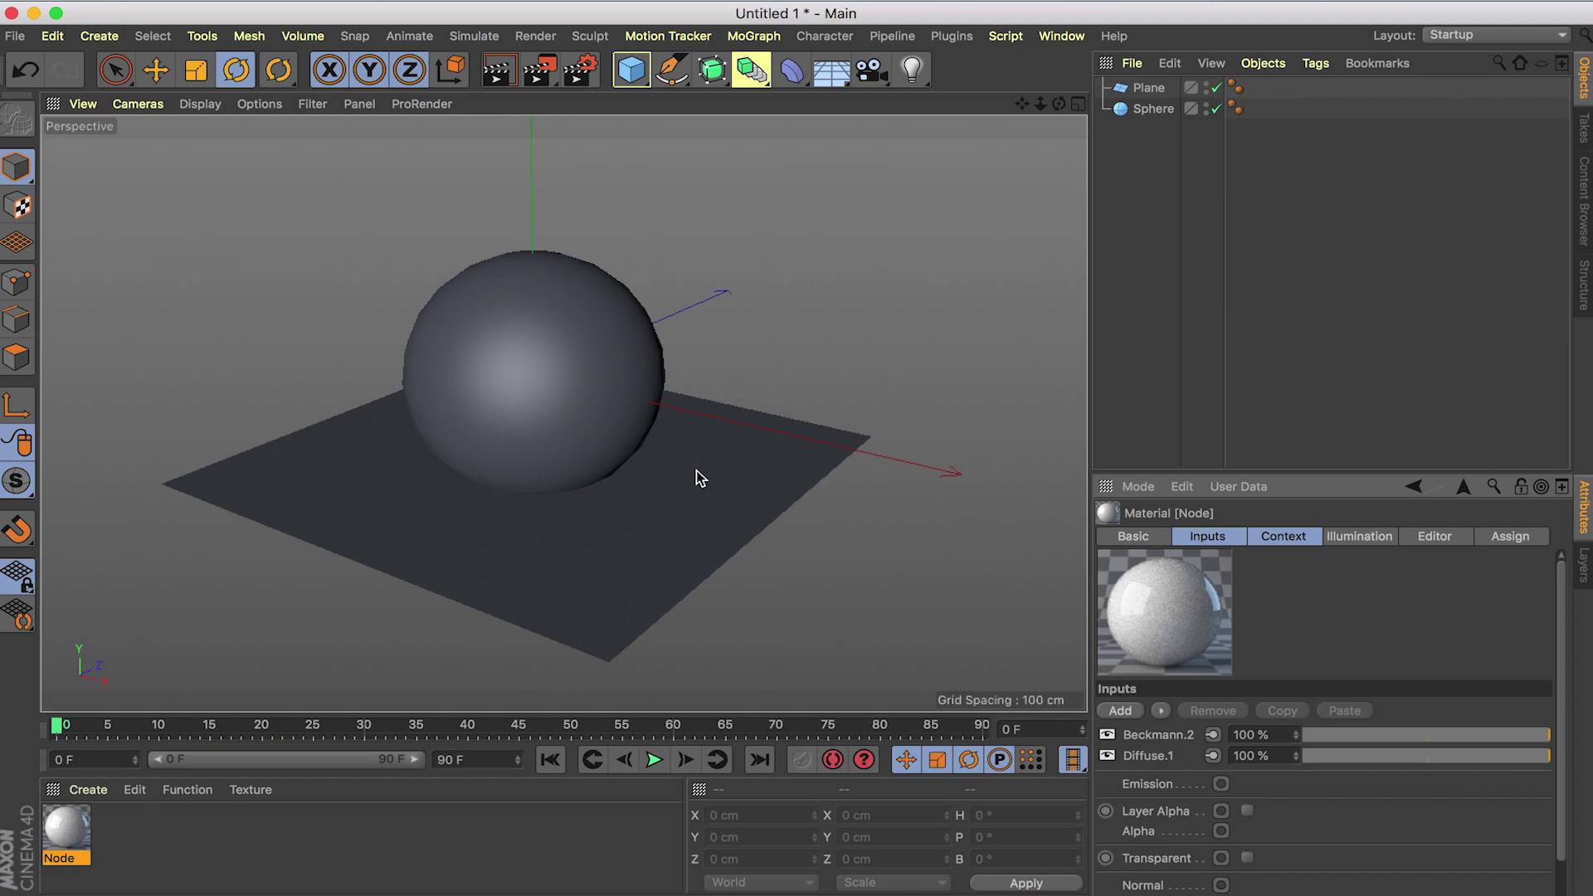
{"action": "double_click", "coordinate": [65, 828]}
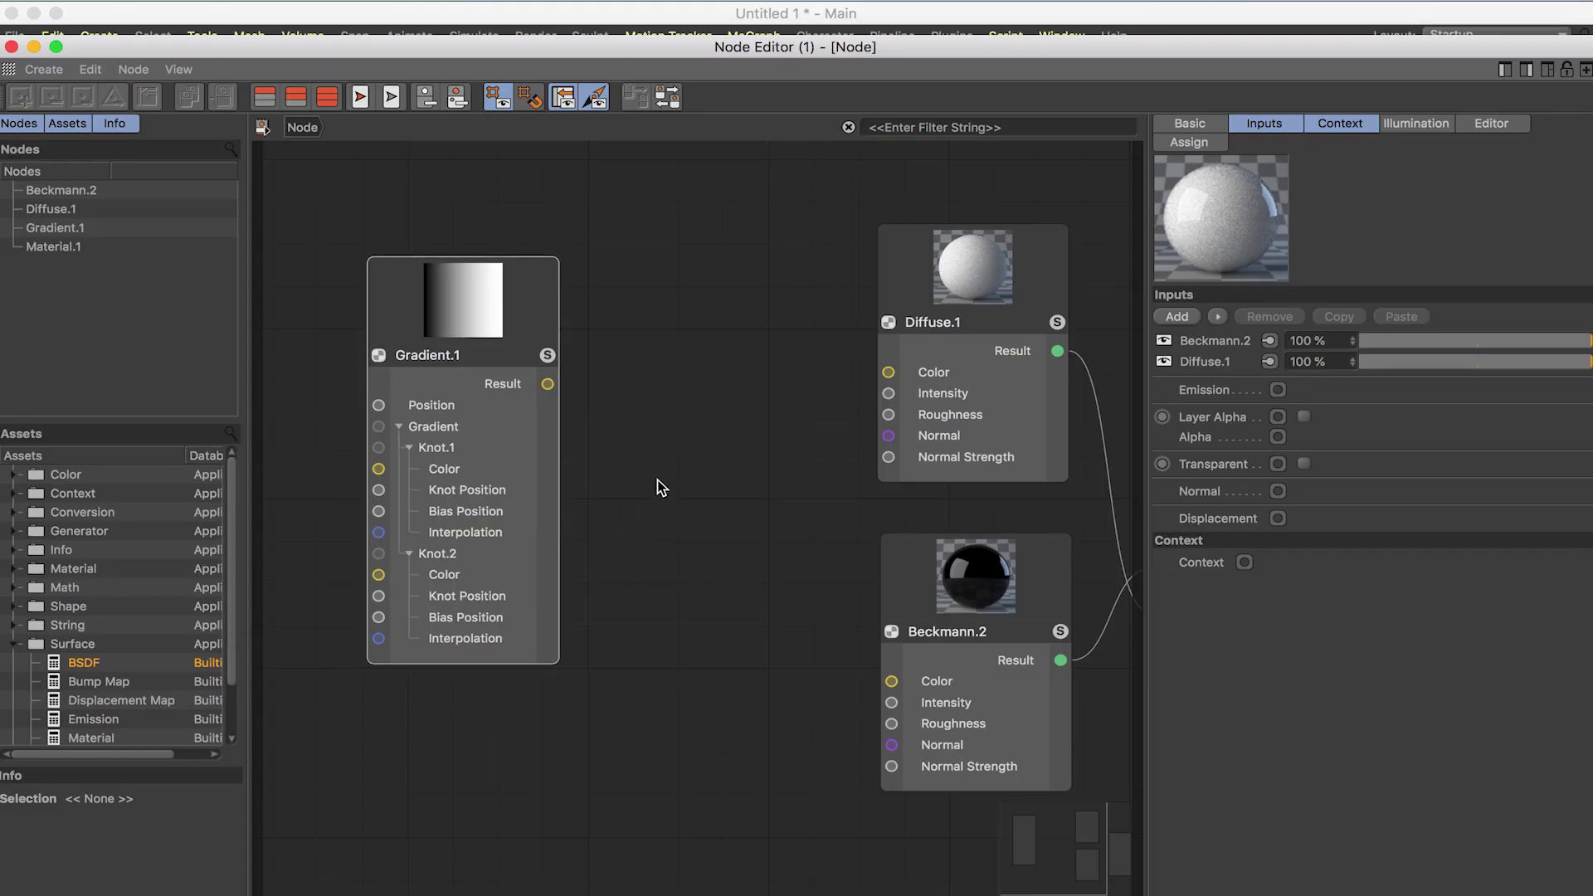
{"action": "double_click", "coordinate": [741, 462]}
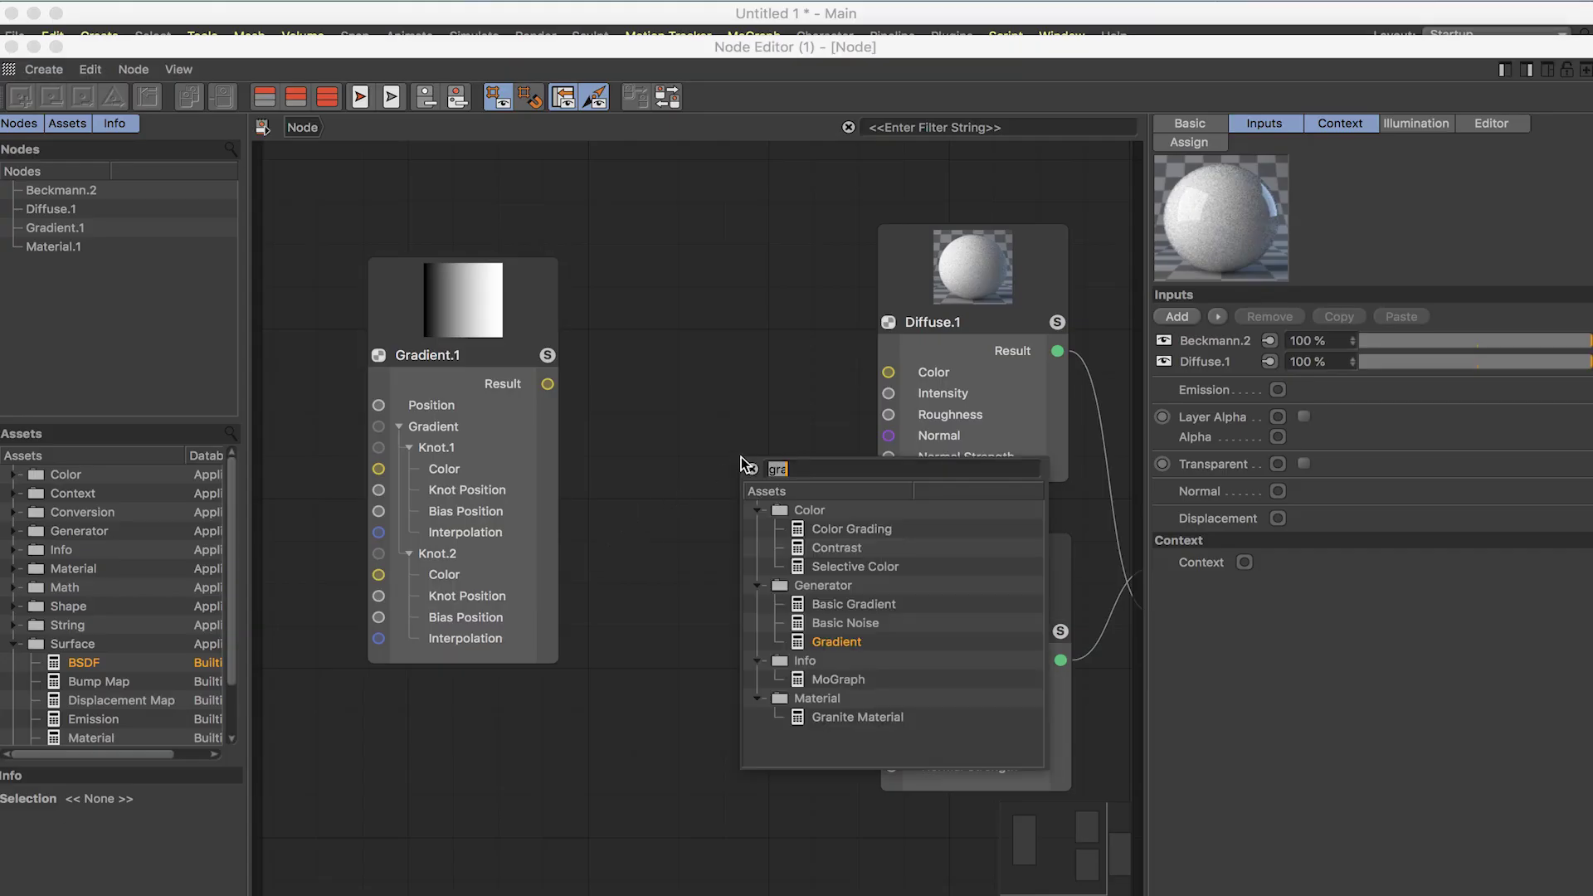
{"action": "type", "text": "be"}
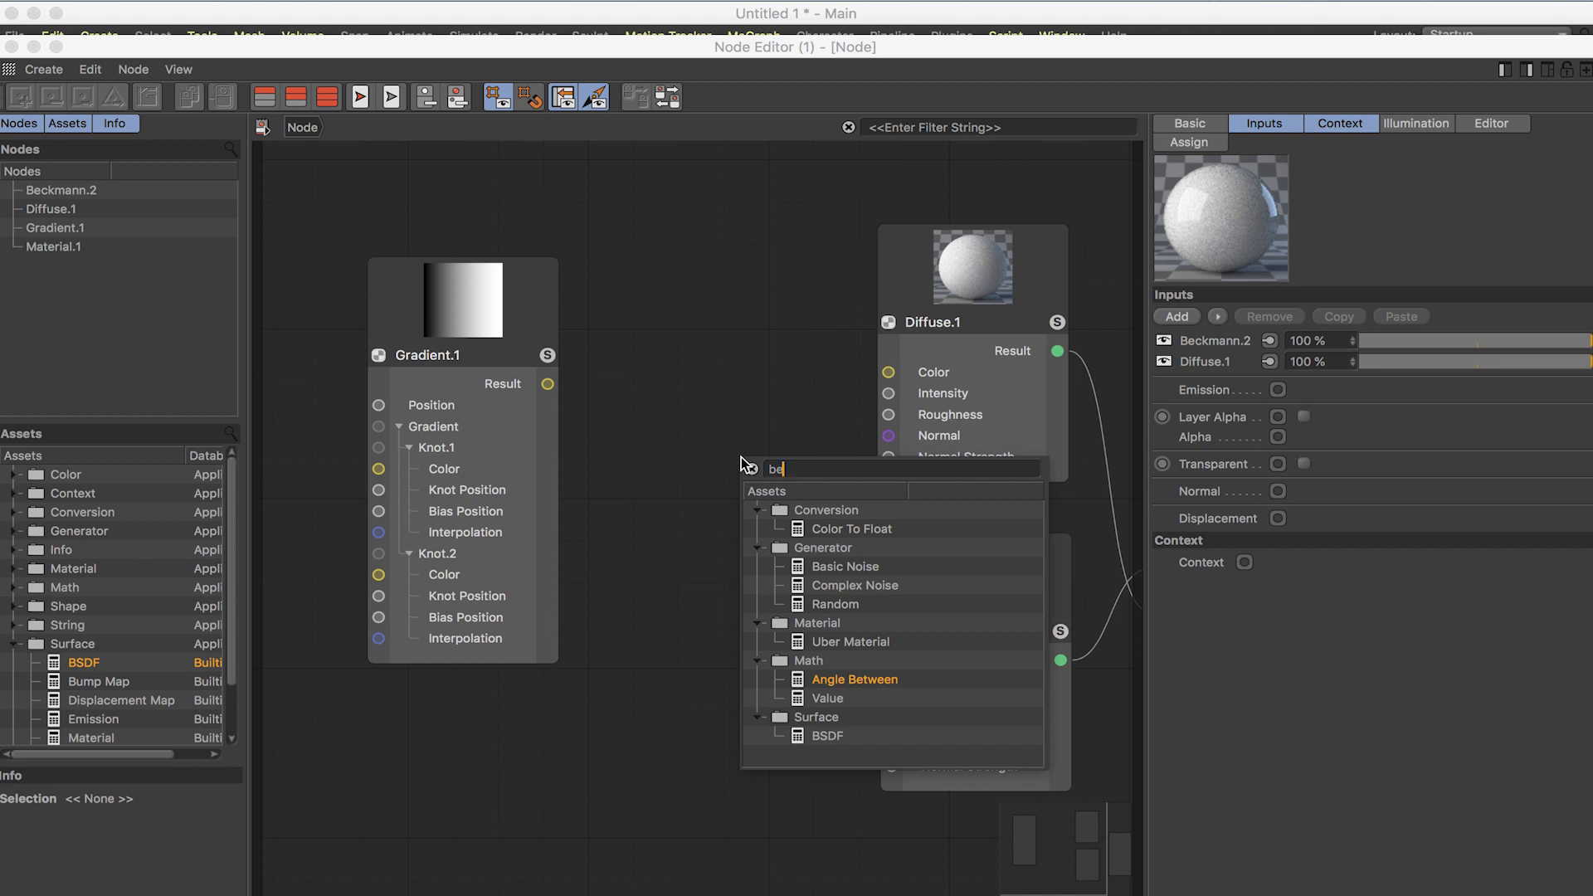
{"action": "key", "text": "BackSpace"}
{"action": "key", "text": "BackSpace"}
{"action": "type", "text": "ble"}
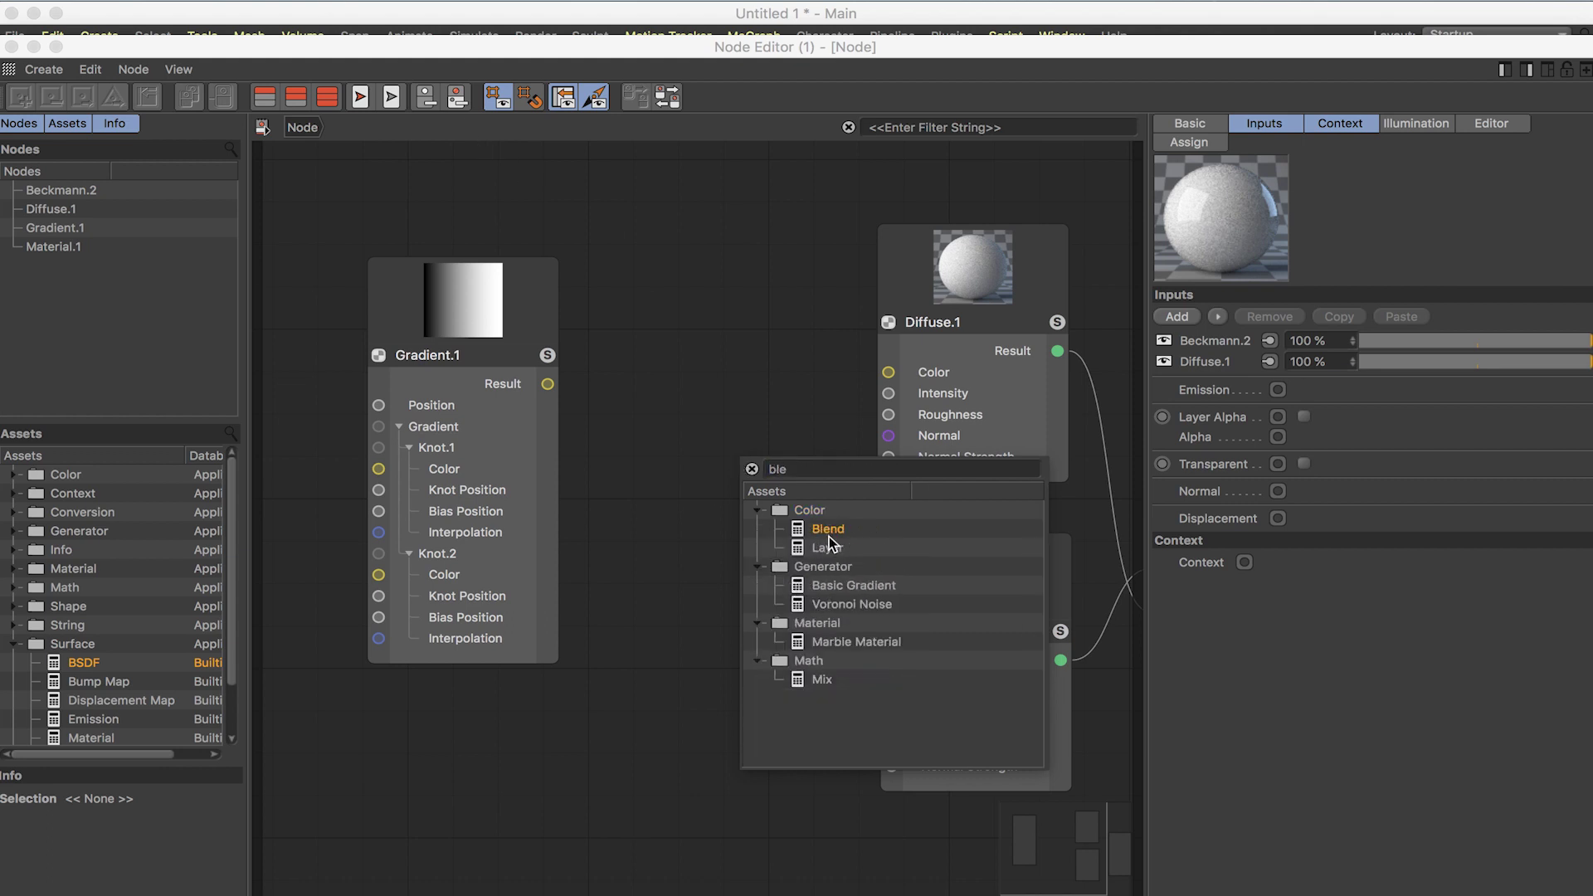
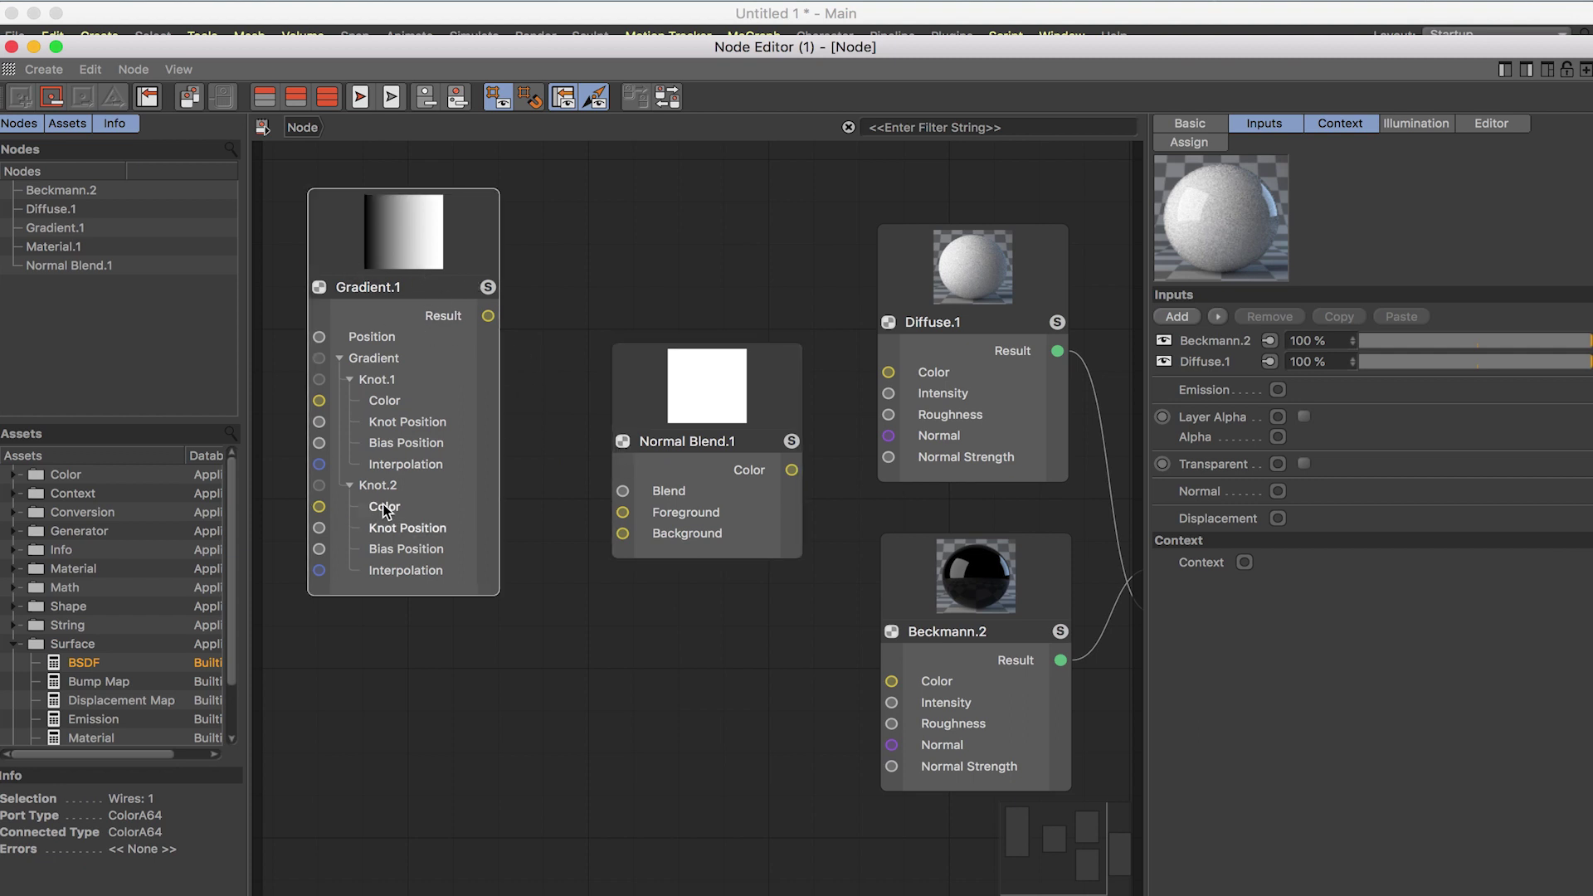
Bring up the asset search to add another node to the graph
{"action": "left_click", "coordinate": [539, 480]}
Add a Noise node via a 'cnoise' search and wire it into Normal Blend.1's Foreground
{"action": "type", "text": "c"}
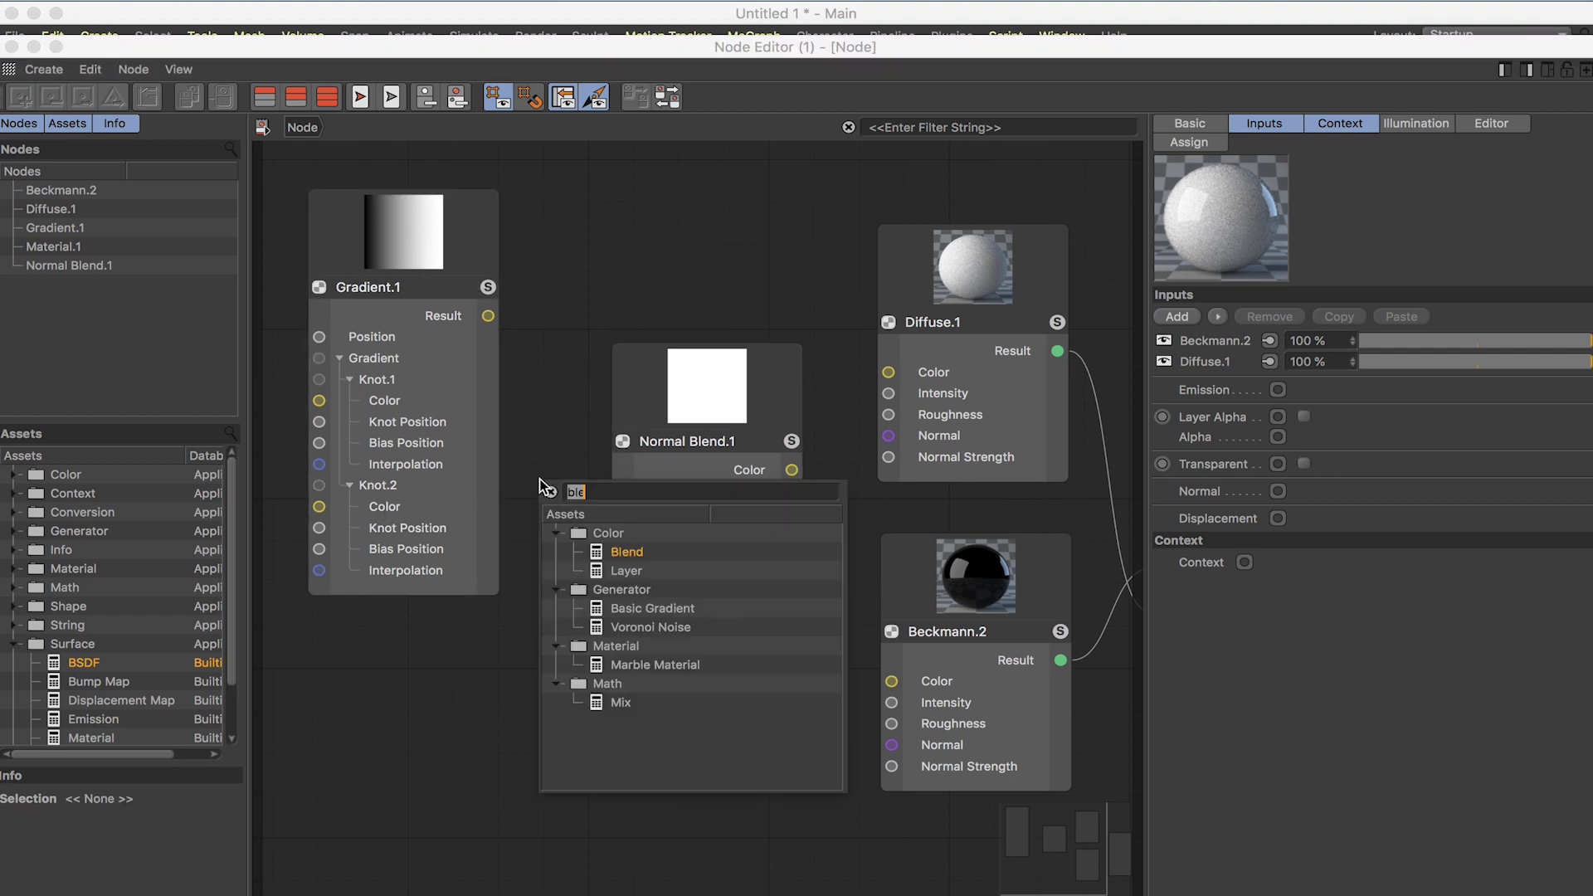
{"action": "type", "text": "noise"}
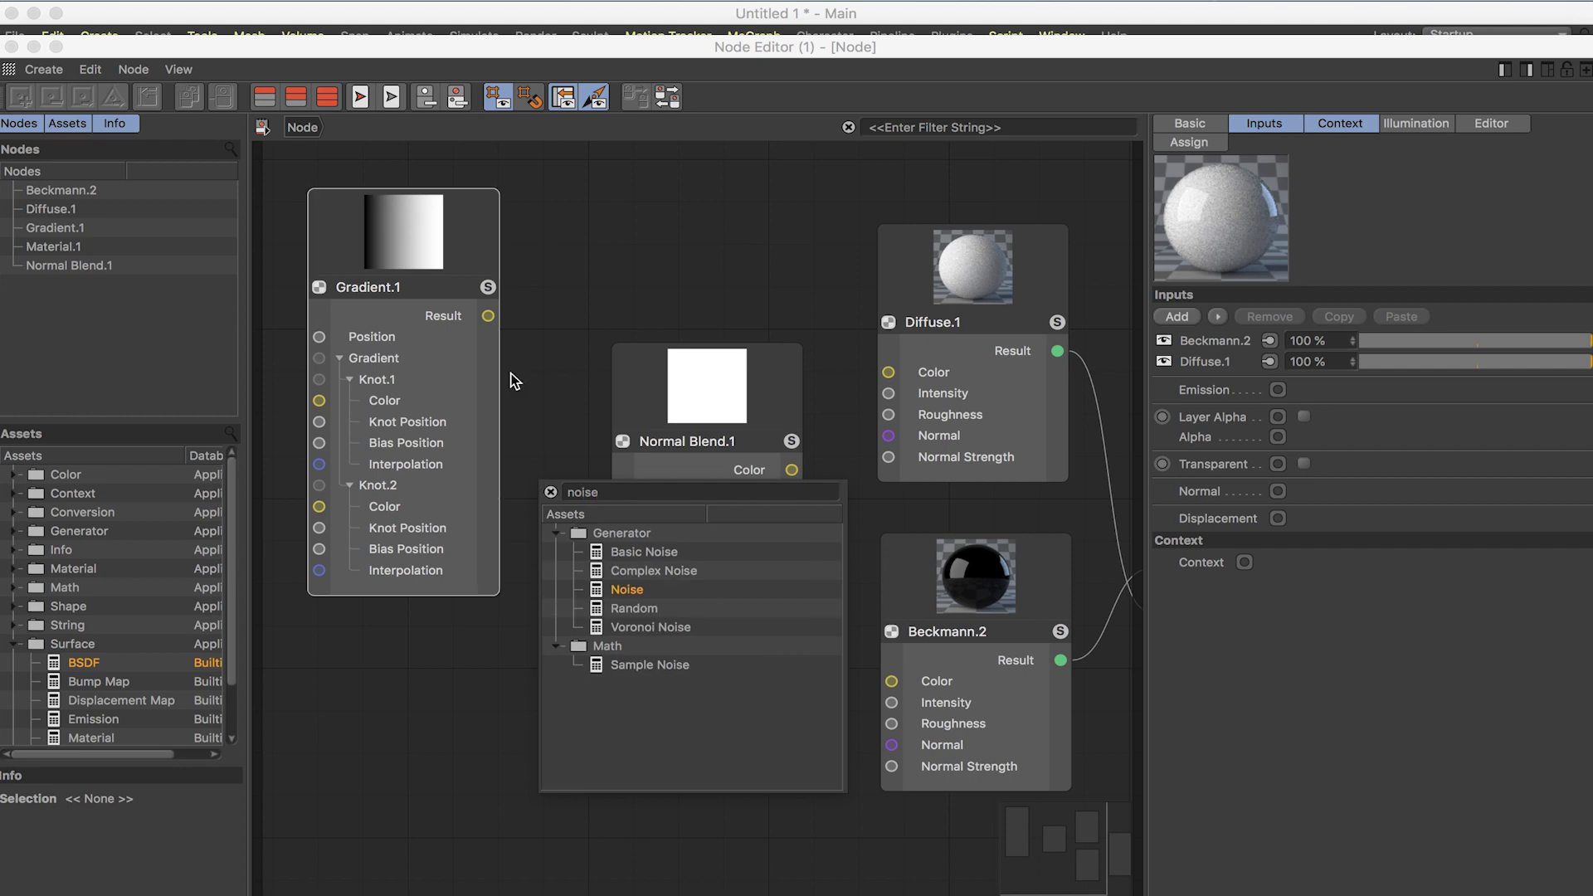
{"action": "left_click_drag", "start_coordinate": [668, 591], "coordinate": [398, 689]}
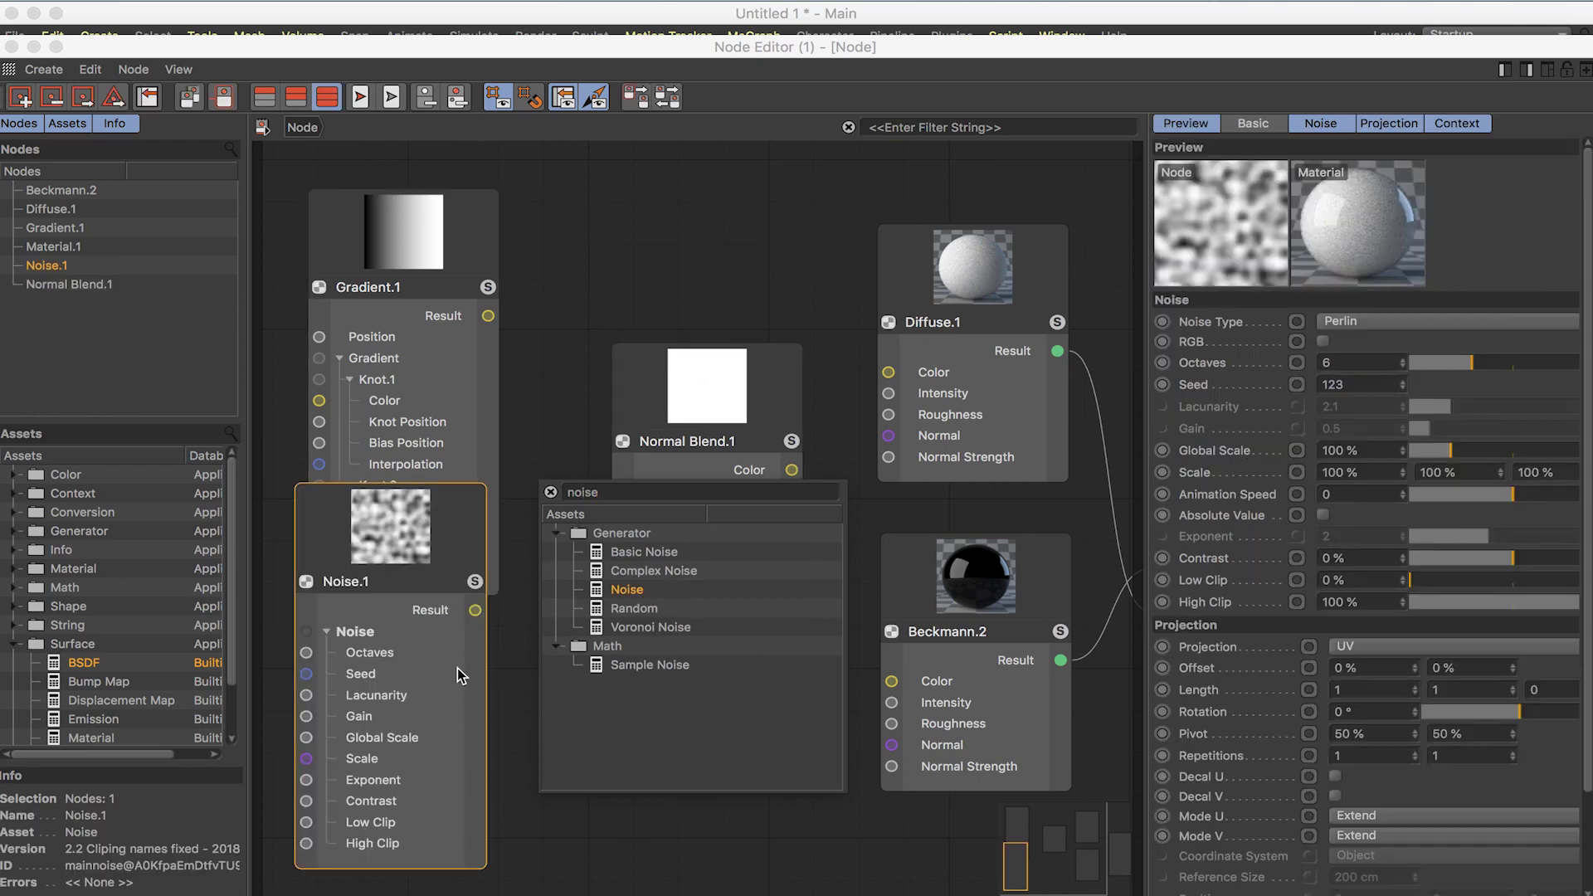
{"action": "left_click_drag", "start_coordinate": [488, 595], "coordinate": [622, 512]}
{"action": "scroll", "coordinate": [635, 720], "scroll_direction": "down", "scroll_amount": 3}
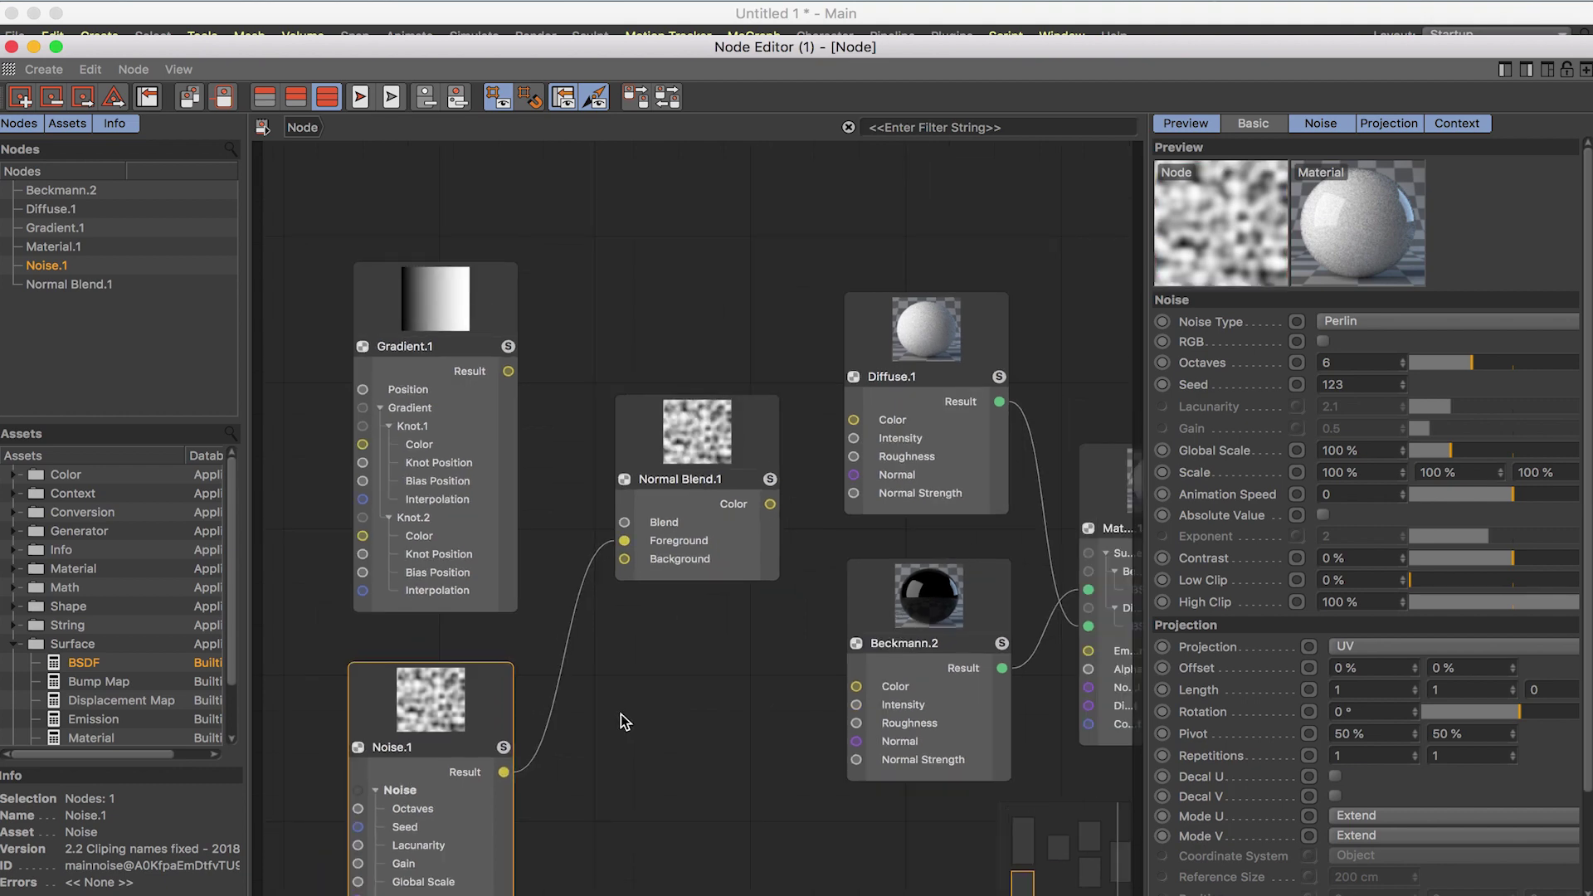
{"action": "scroll", "coordinate": [555, 744], "scroll_direction": "down", "scroll_amount": 5}
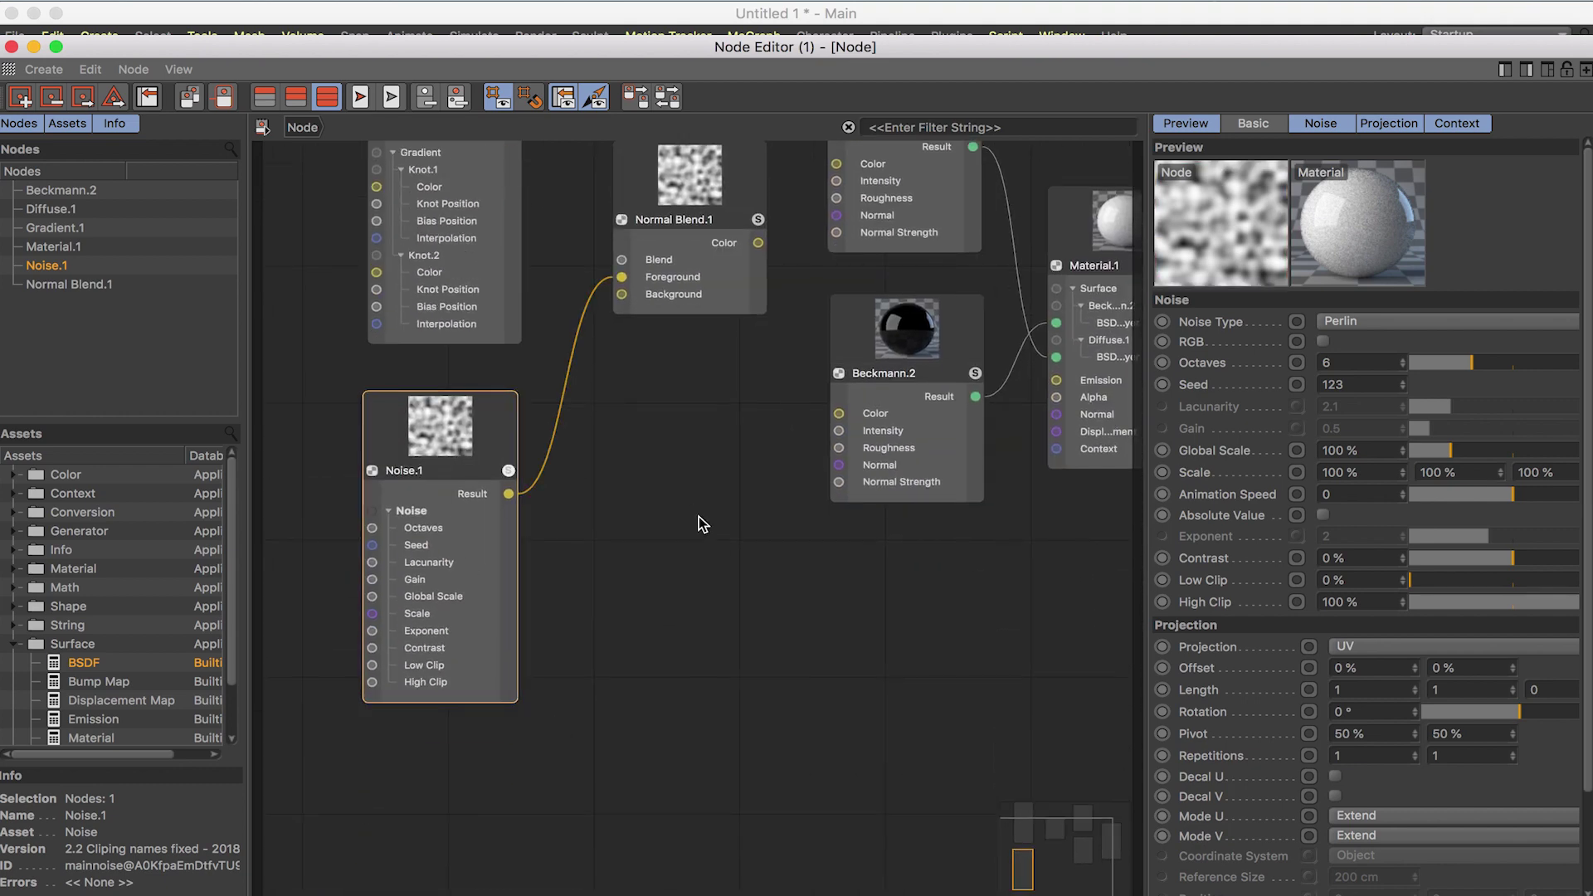
Duplicate it as Noise.2 with Electric noise and 29% Low Clip, wired to Background
{"action": "key", "text": "super+c"}
{"action": "key", "text": "super+v"}
{"action": "left_click_drag", "start_coordinate": [664, 427], "coordinate": [591, 460]}
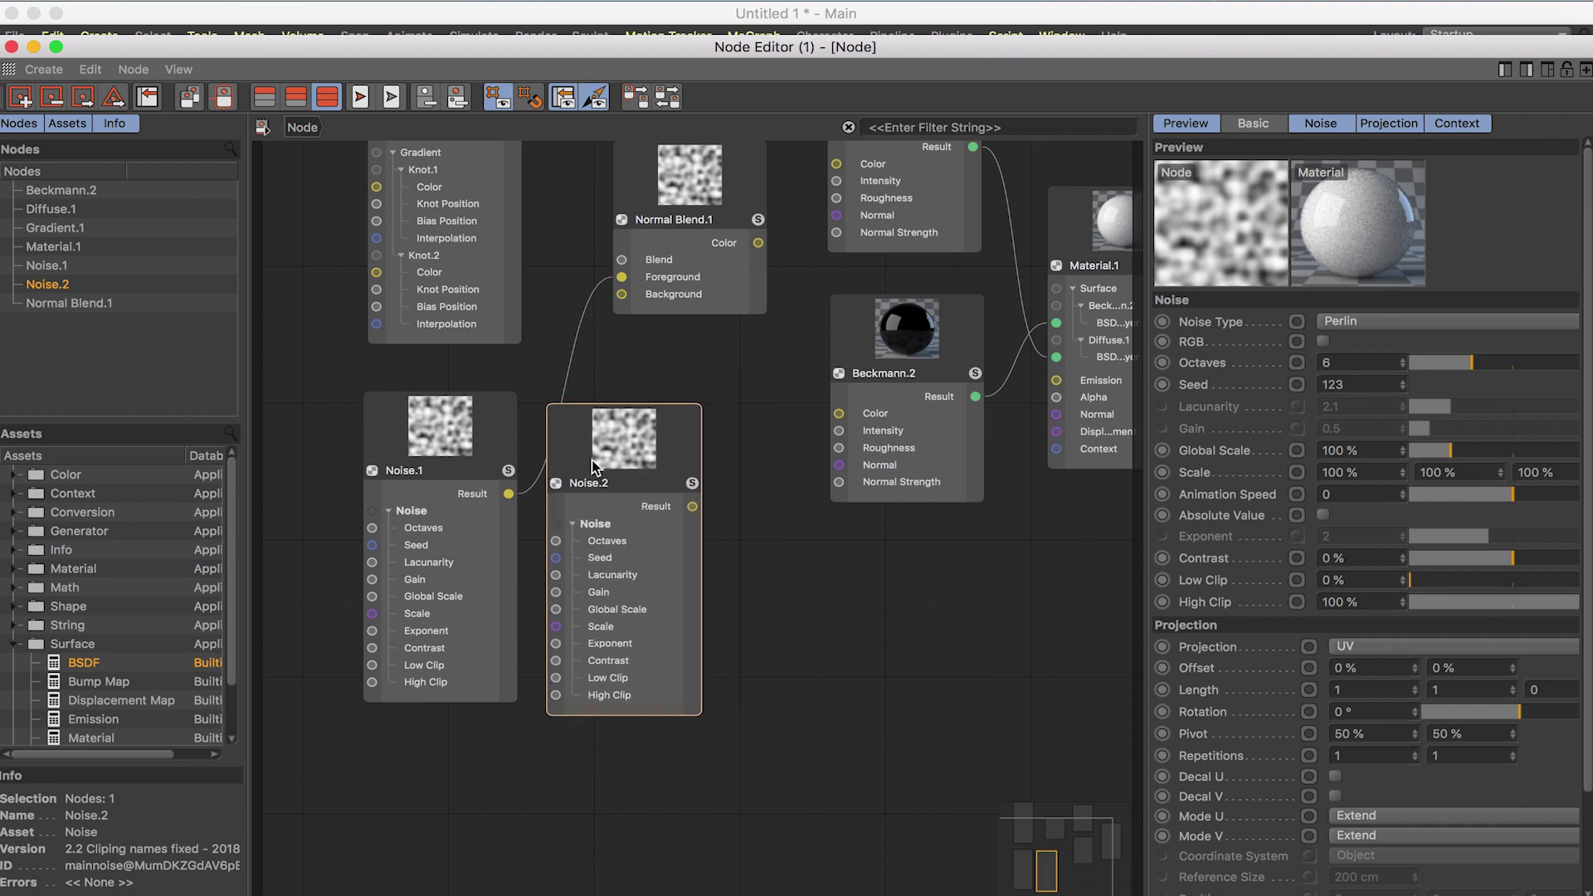
{"action": "left_click", "coordinate": [1329, 322]}
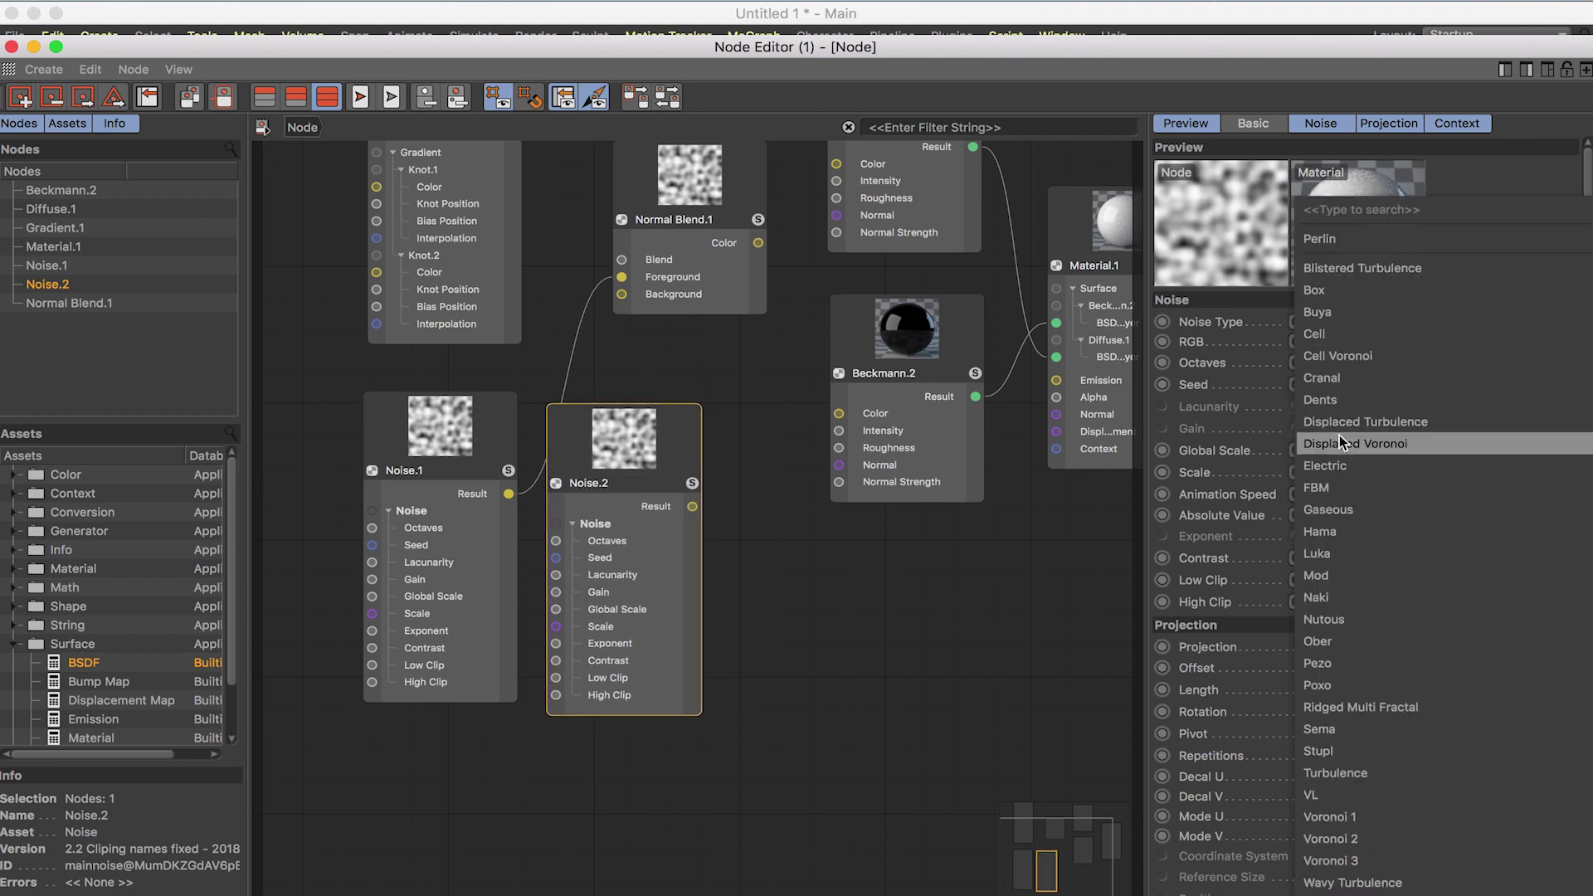
{"action": "left_click", "coordinate": [1311, 465]}
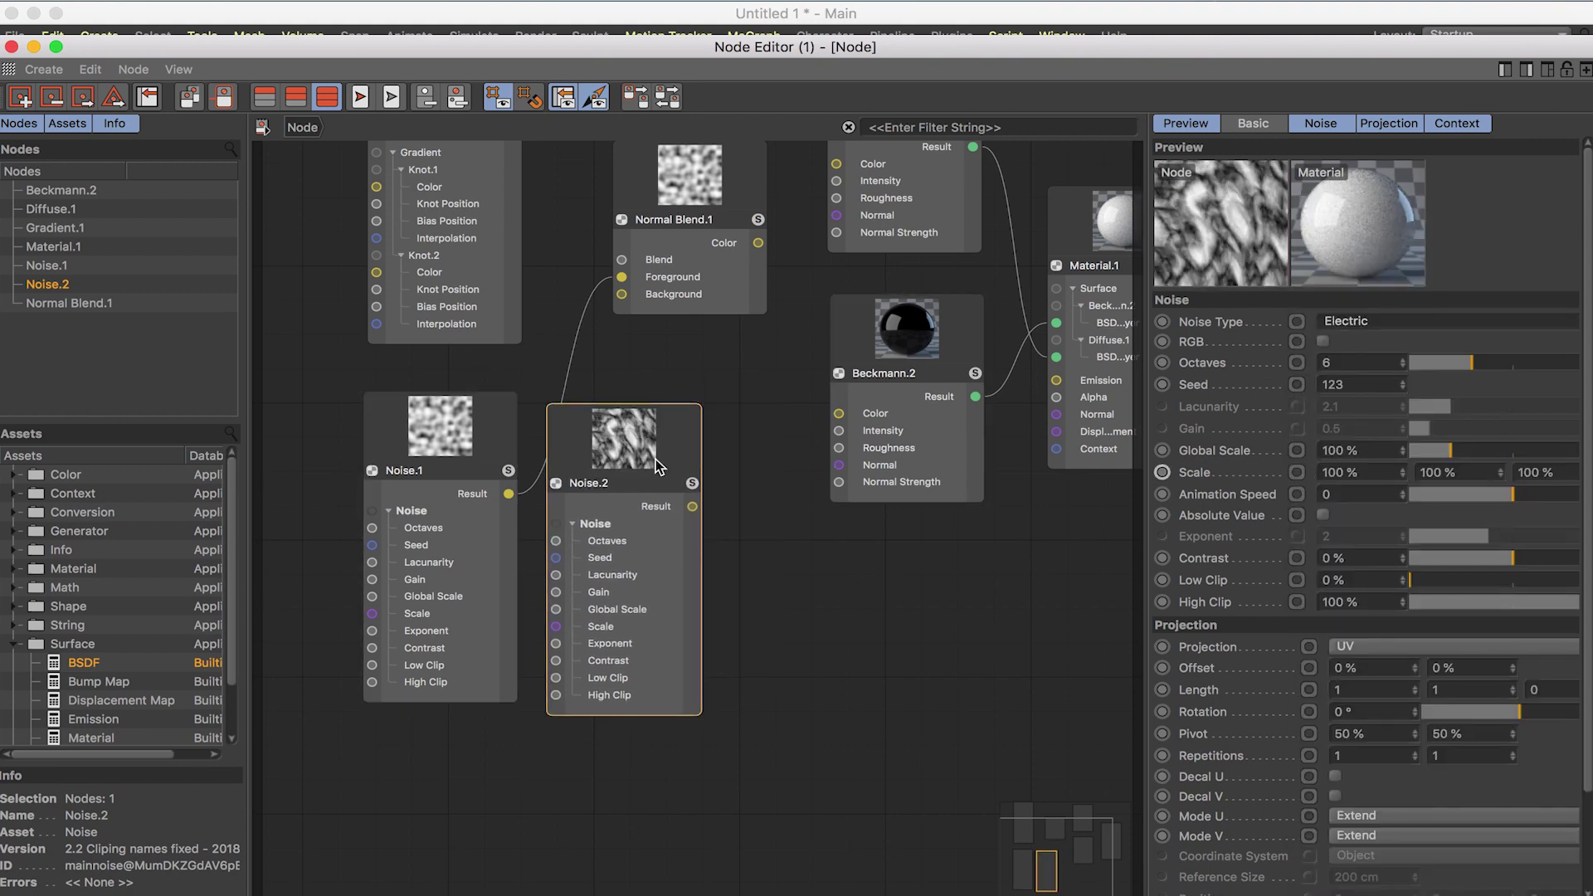
{"action": "left_click_drag", "start_coordinate": [692, 506], "coordinate": [624, 294]}
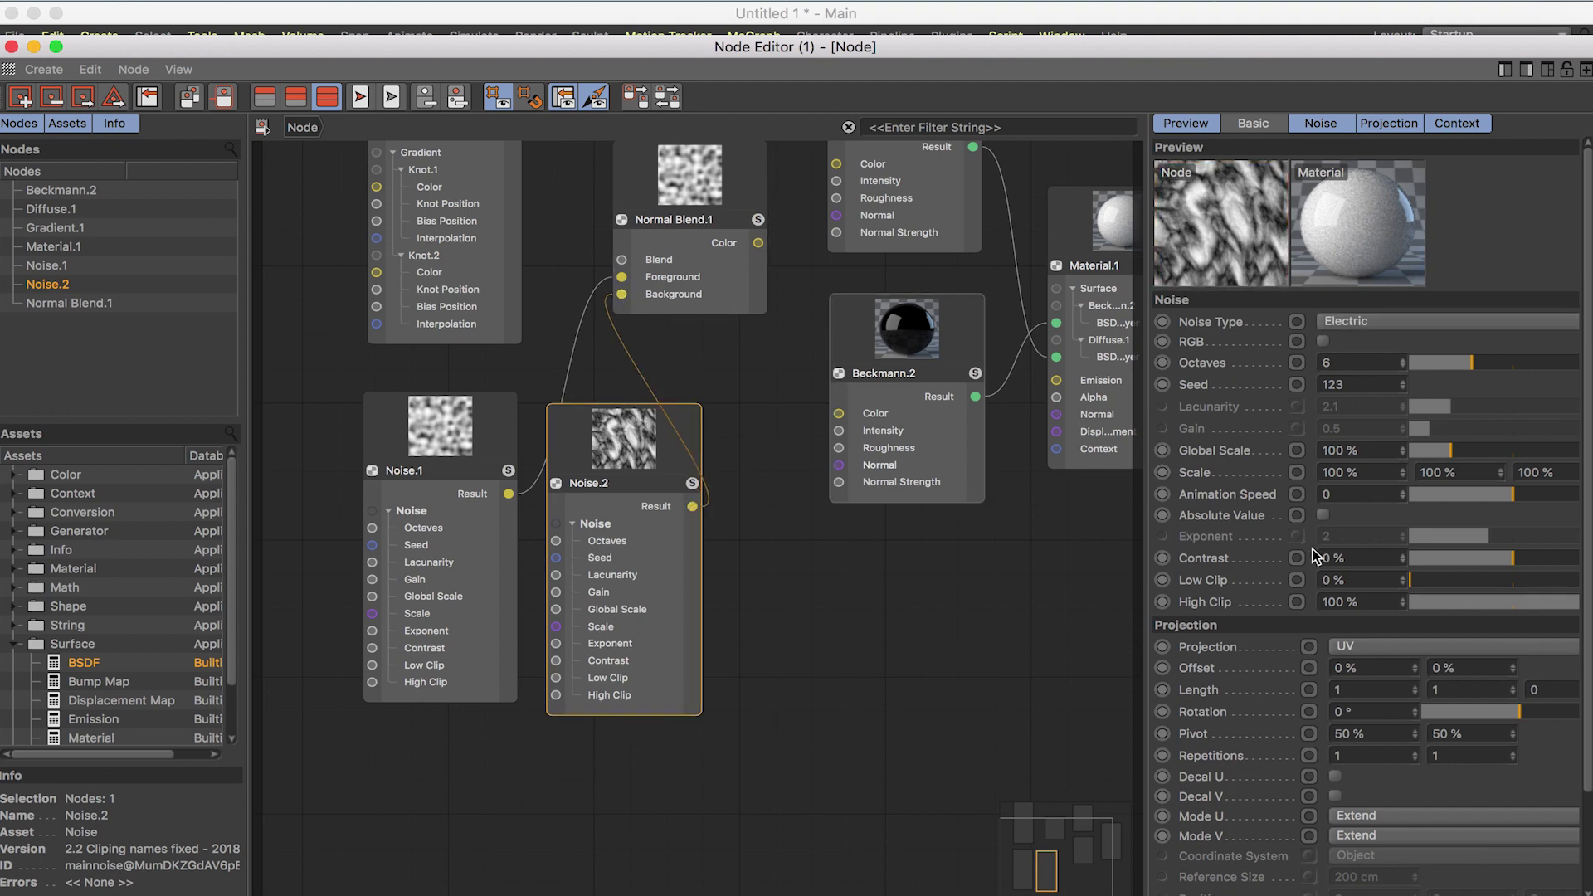
{"action": "left_click", "coordinate": [1470, 583]}
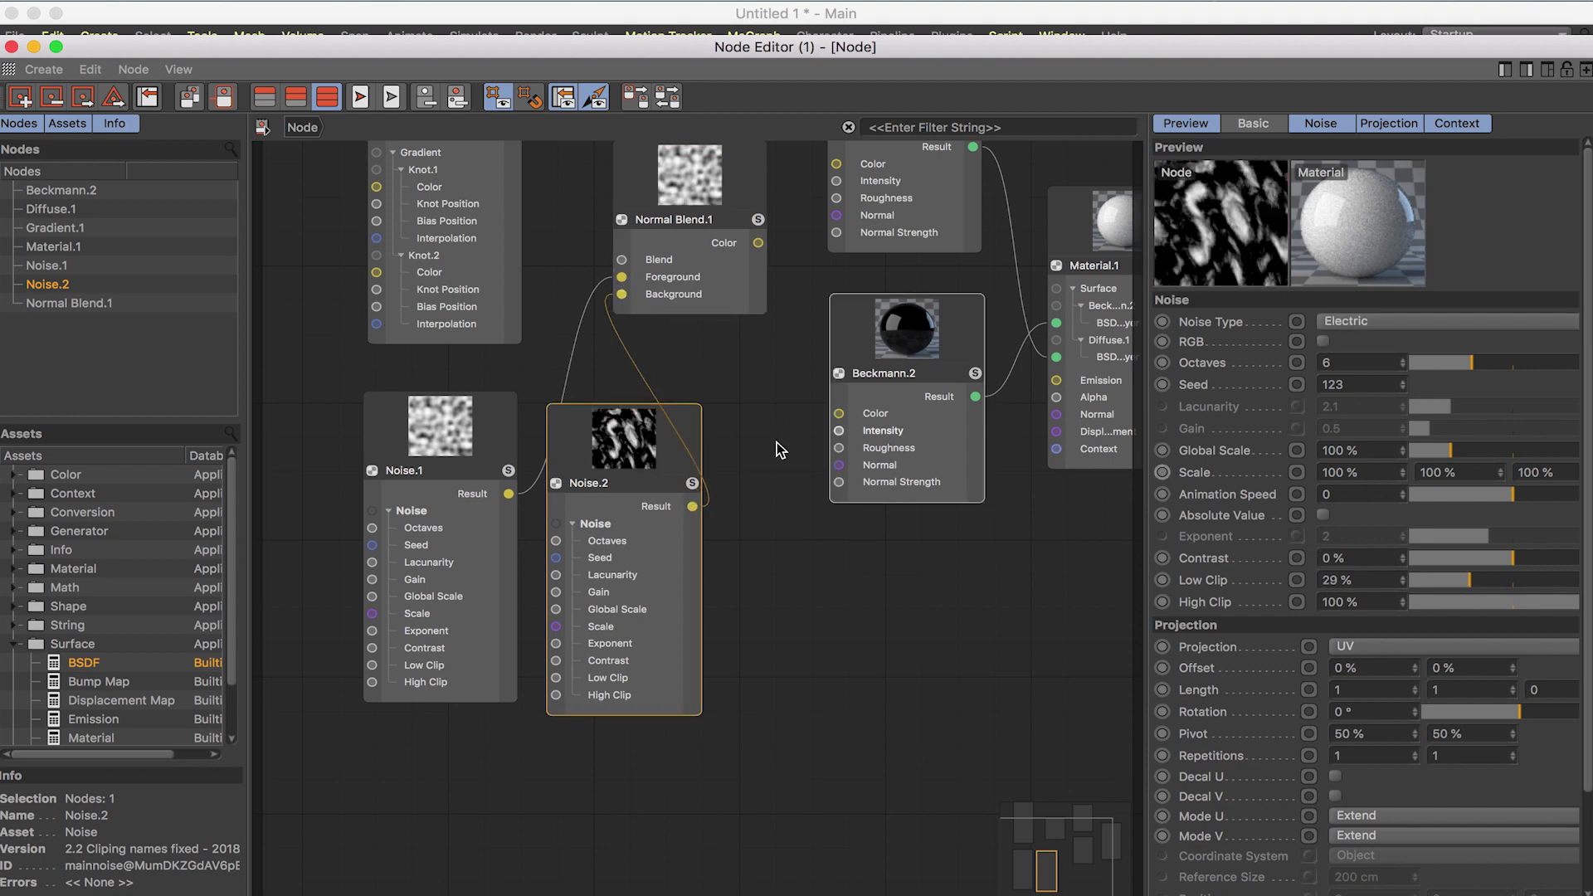
{"action": "scroll", "coordinate": [672, 335], "scroll_direction": "up", "scroll_amount": 1}
{"action": "middle_click_drag", "start_coordinate": [606, 287], "coordinate": [680, 546], "text": "alt"}
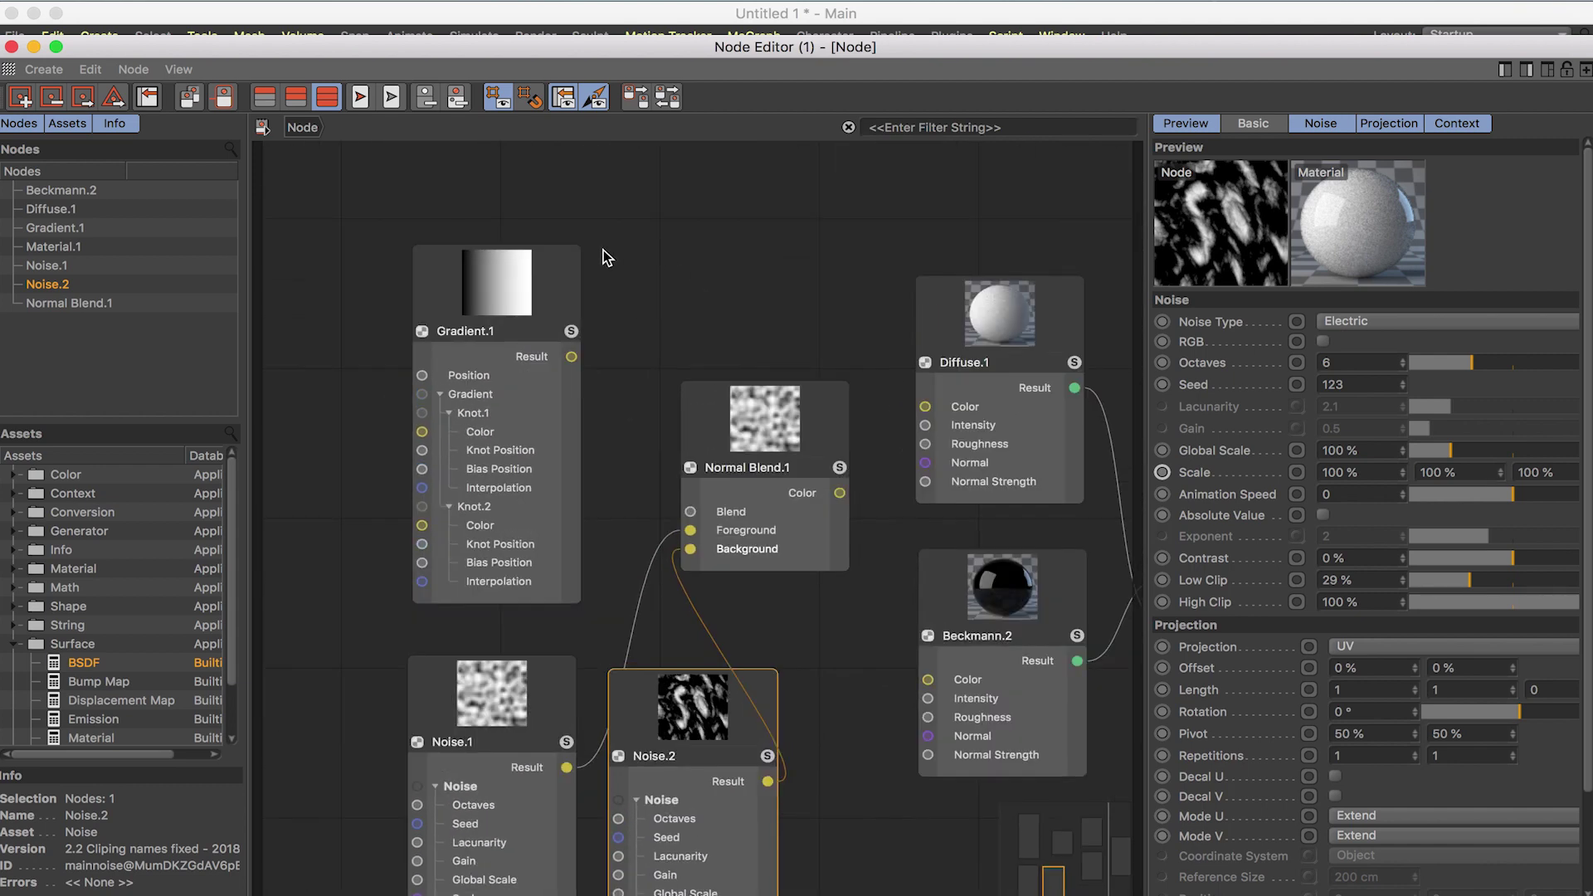
Wire a Circular, inverted Gradient.1 into Normal Blend's Blend, and Normal Blend into Beckmann.2 Intensity
{"action": "left_click_drag", "start_coordinate": [570, 357], "coordinate": [690, 511]}
{"action": "left_click", "coordinate": [516, 295]}
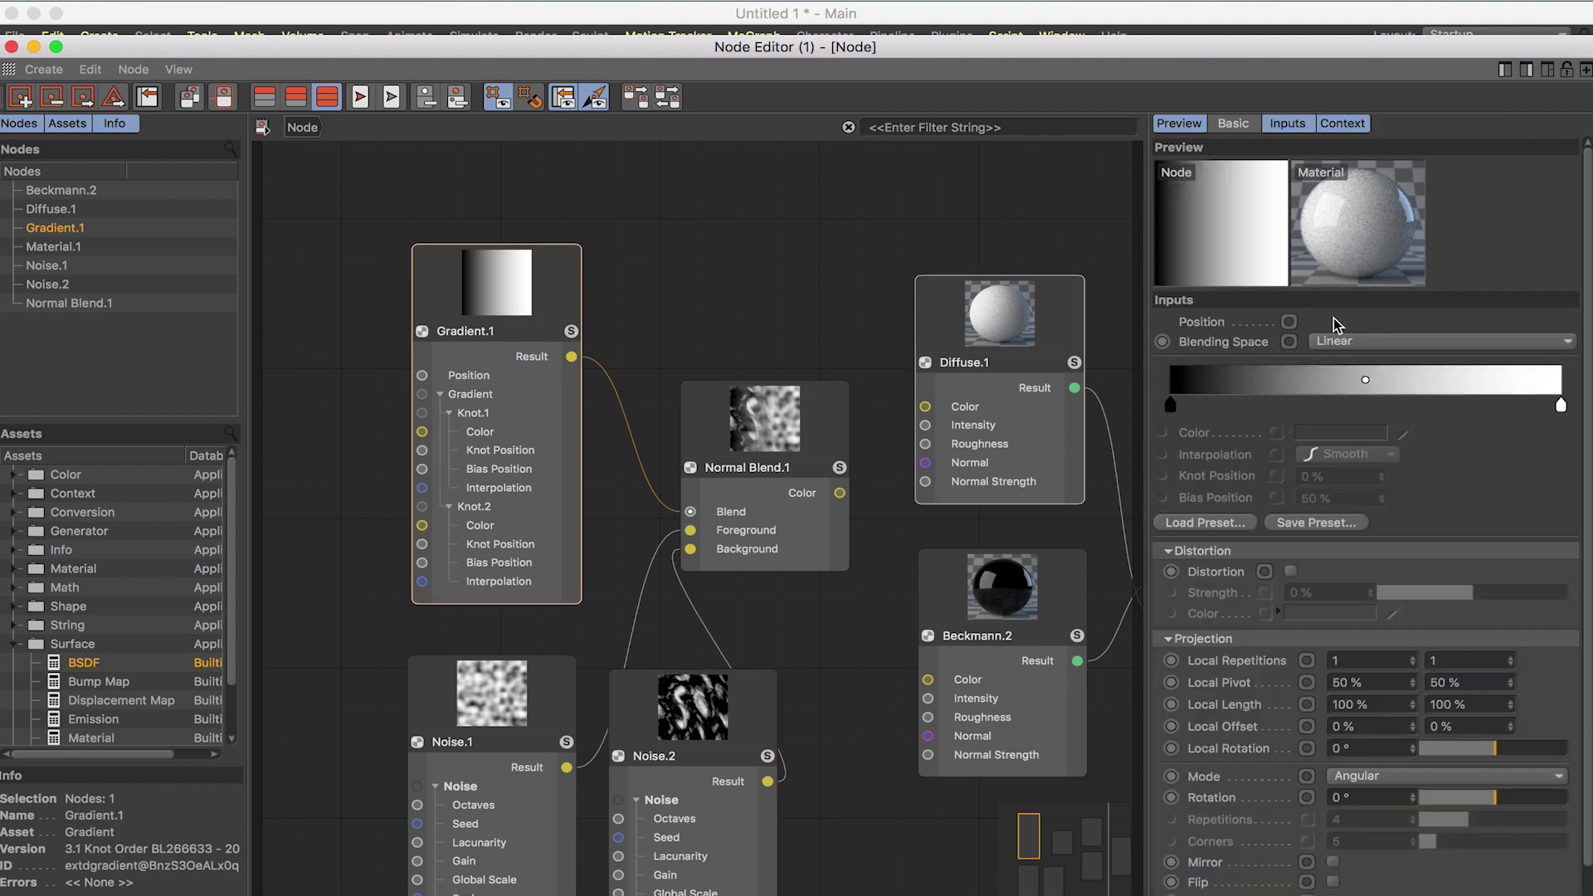
{"action": "left_click", "coordinate": [1407, 777]}
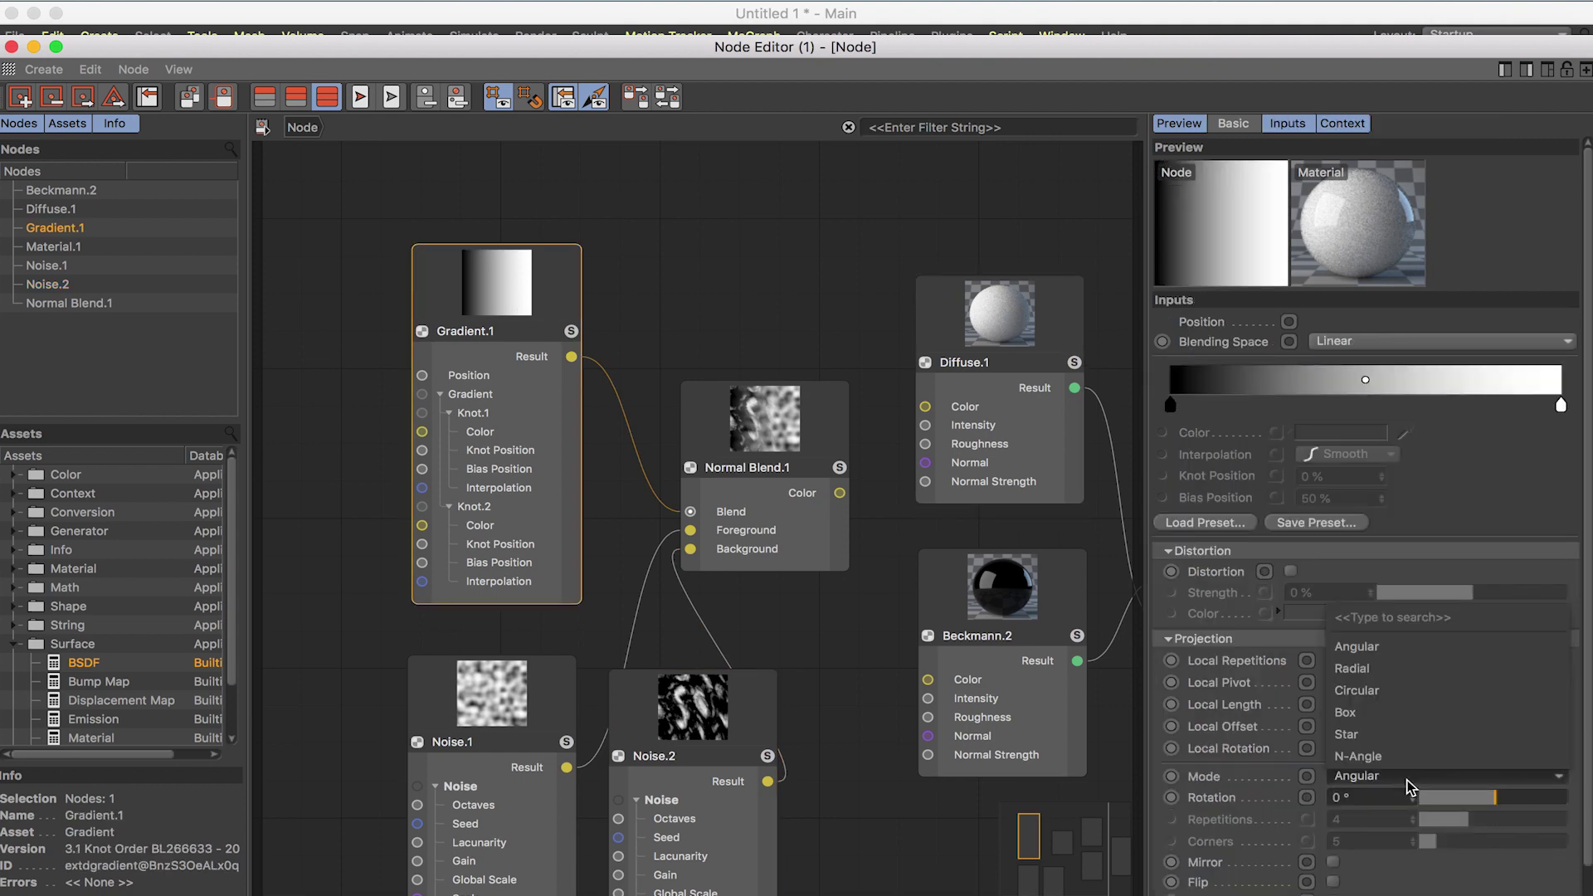
{"action": "left_click", "coordinate": [1395, 694]}
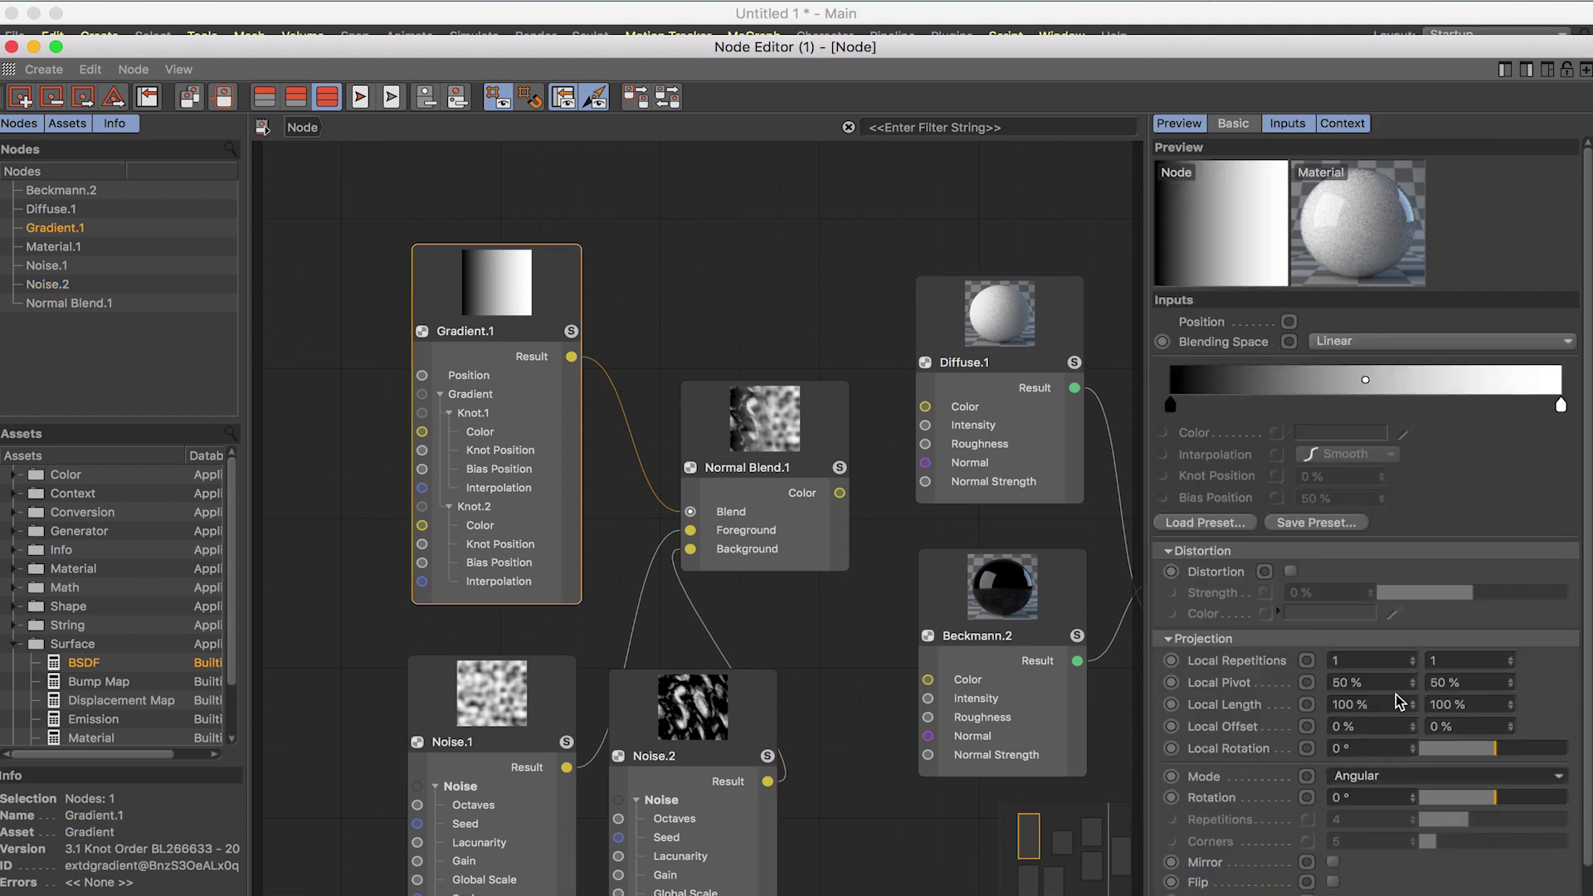
{"action": "right_click", "coordinate": [1312, 394]}
{"action": "left_click", "coordinate": [1371, 415]}
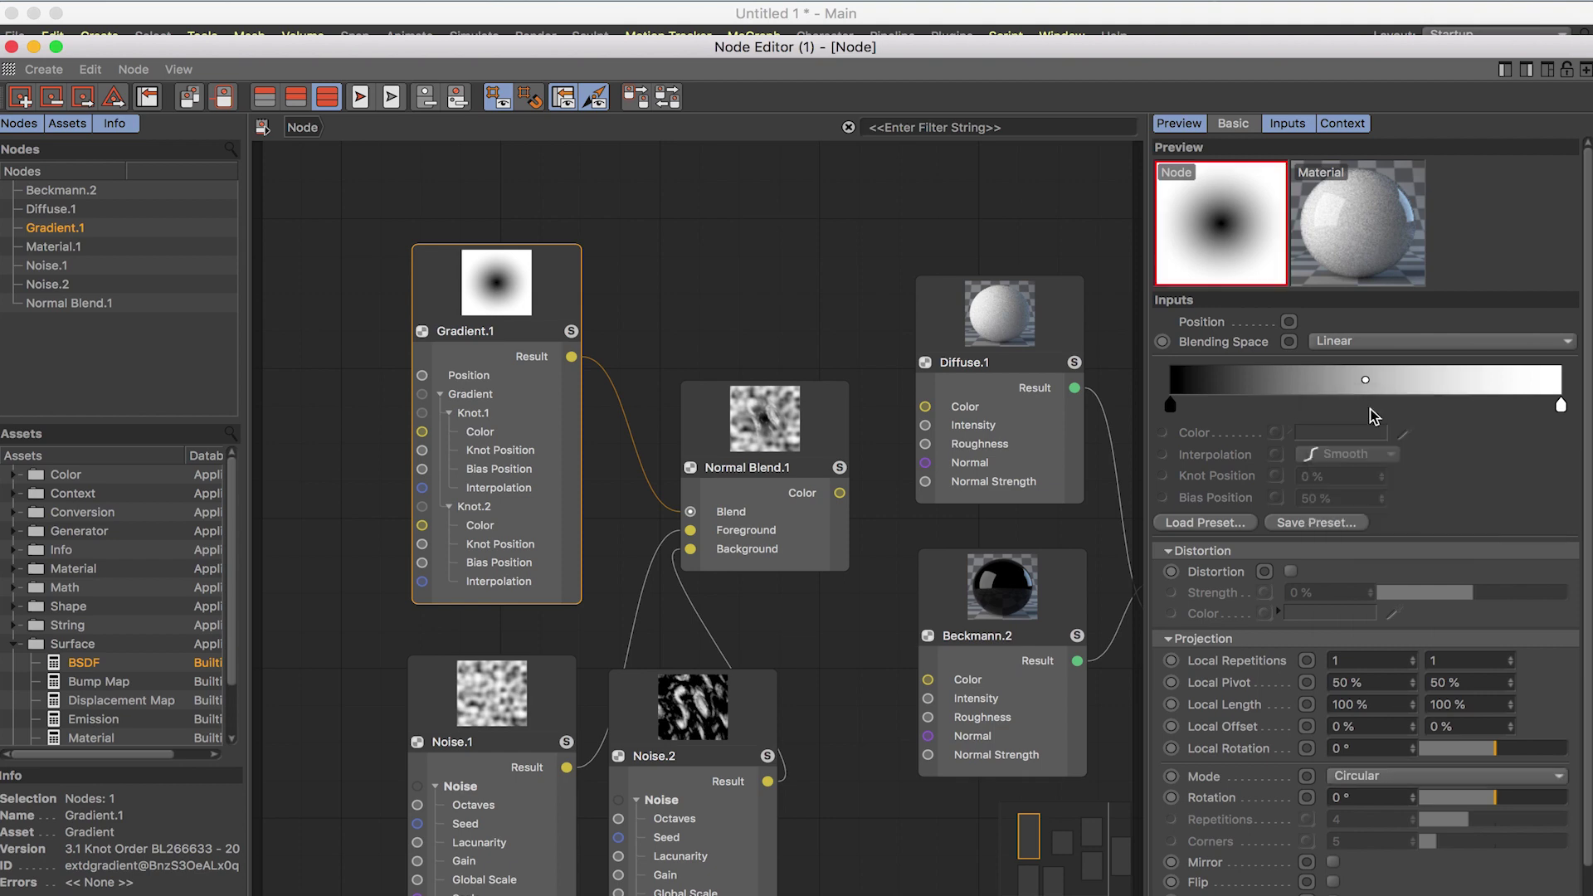
{"action": "middle_click_drag", "start_coordinate": [894, 531], "coordinate": [736, 472]}
{"action": "left_click_drag", "start_coordinate": [677, 386], "coordinate": [766, 591]}
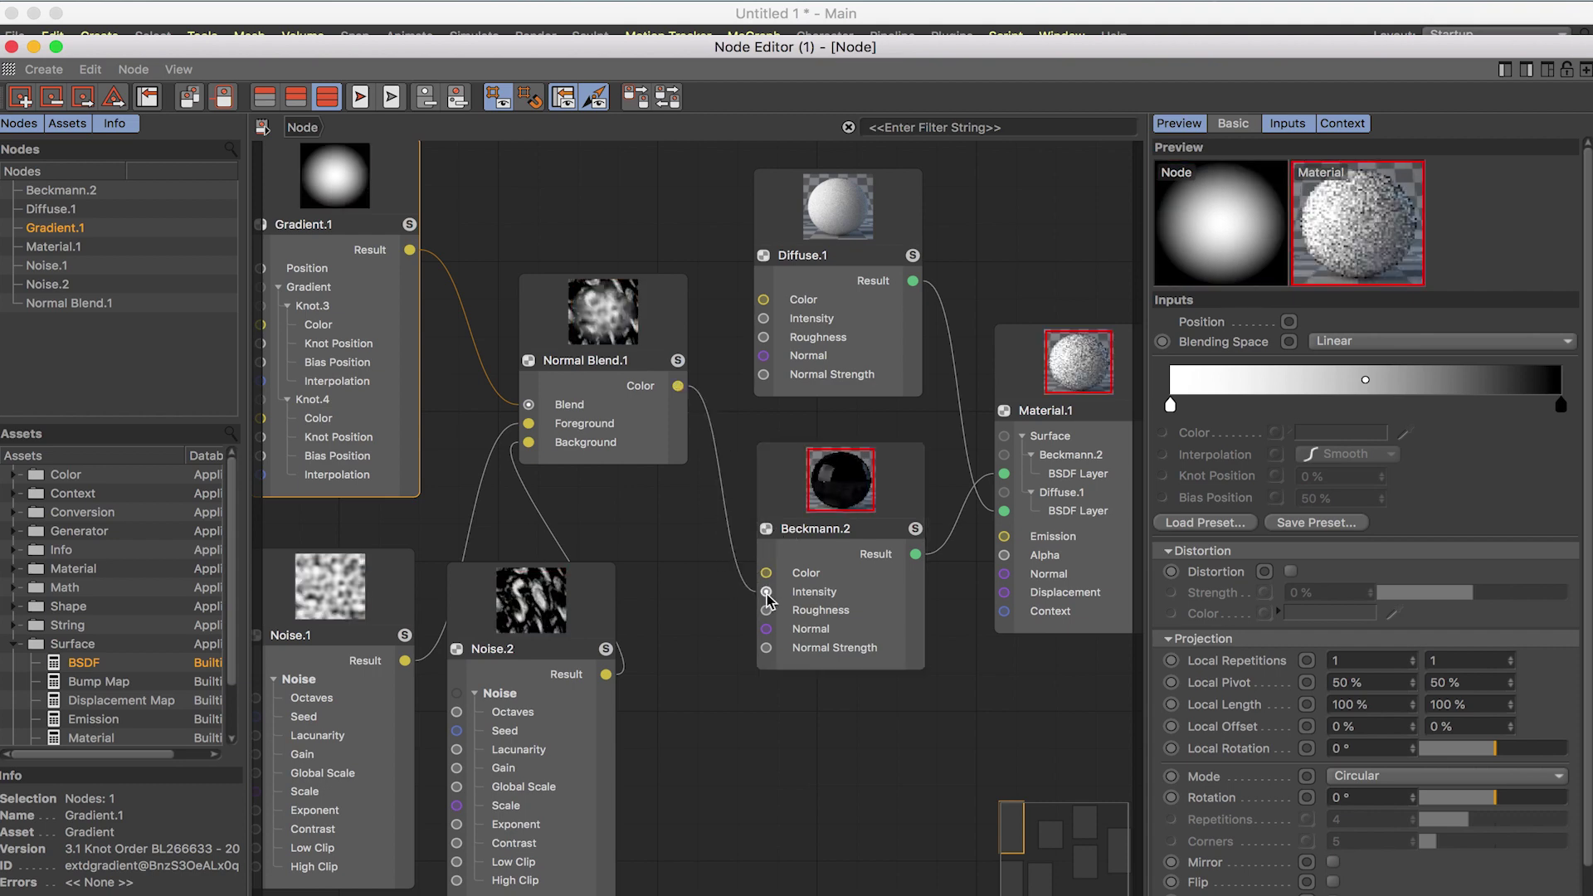
Enter 10 for Beckmann.2's Dielectric IOR, which clamps to 5, then frame all nodes
{"action": "middle_click_drag", "start_coordinate": [901, 567], "coordinate": [777, 611]}
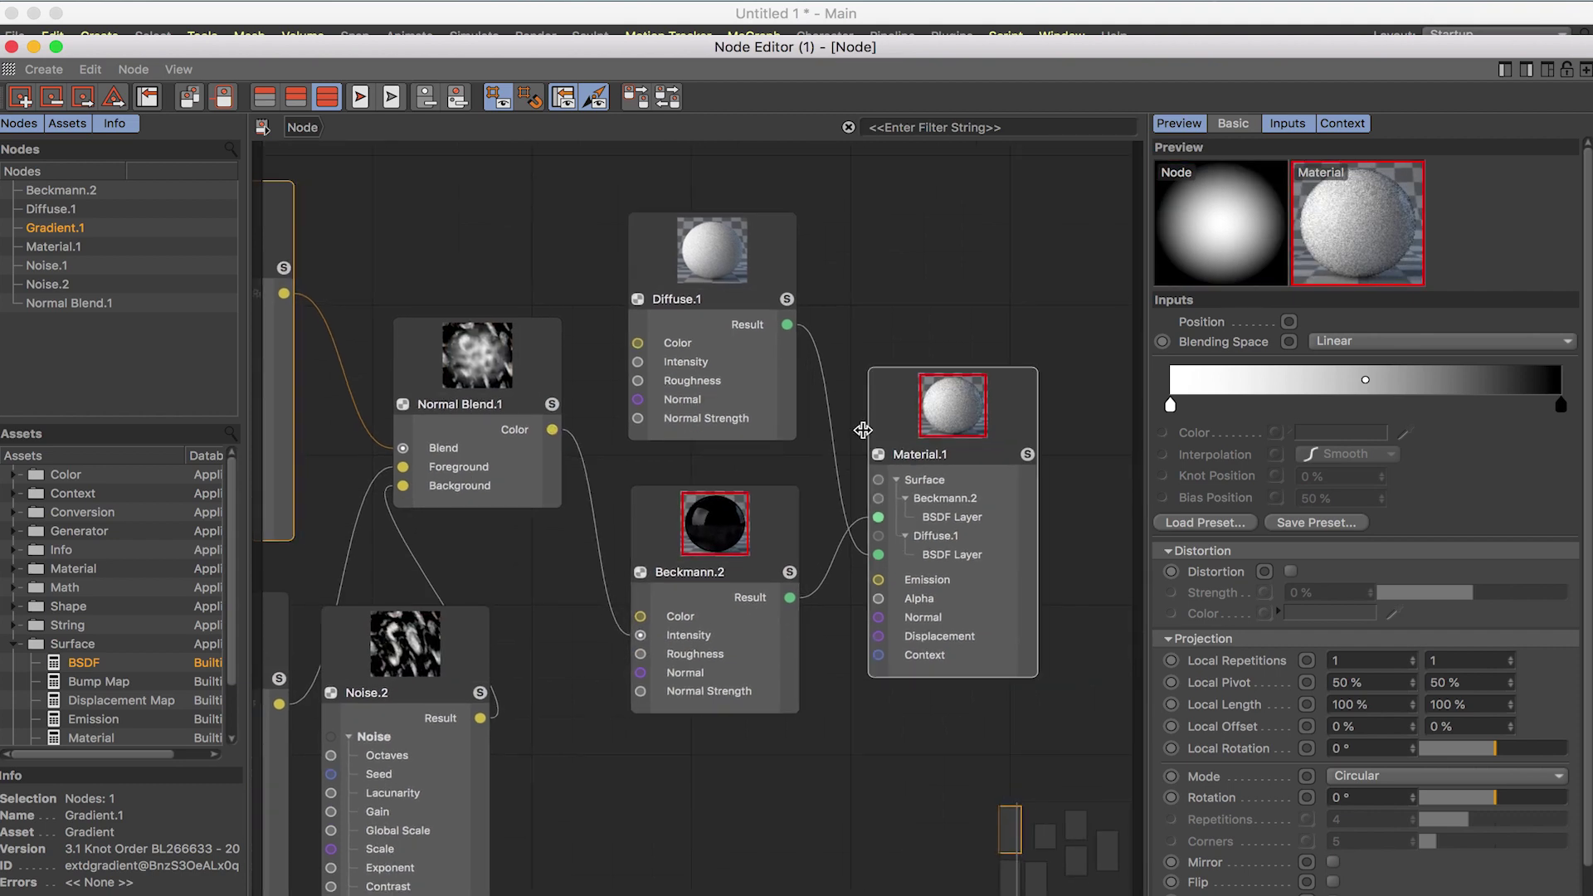
{"action": "left_click", "coordinate": [785, 506]}
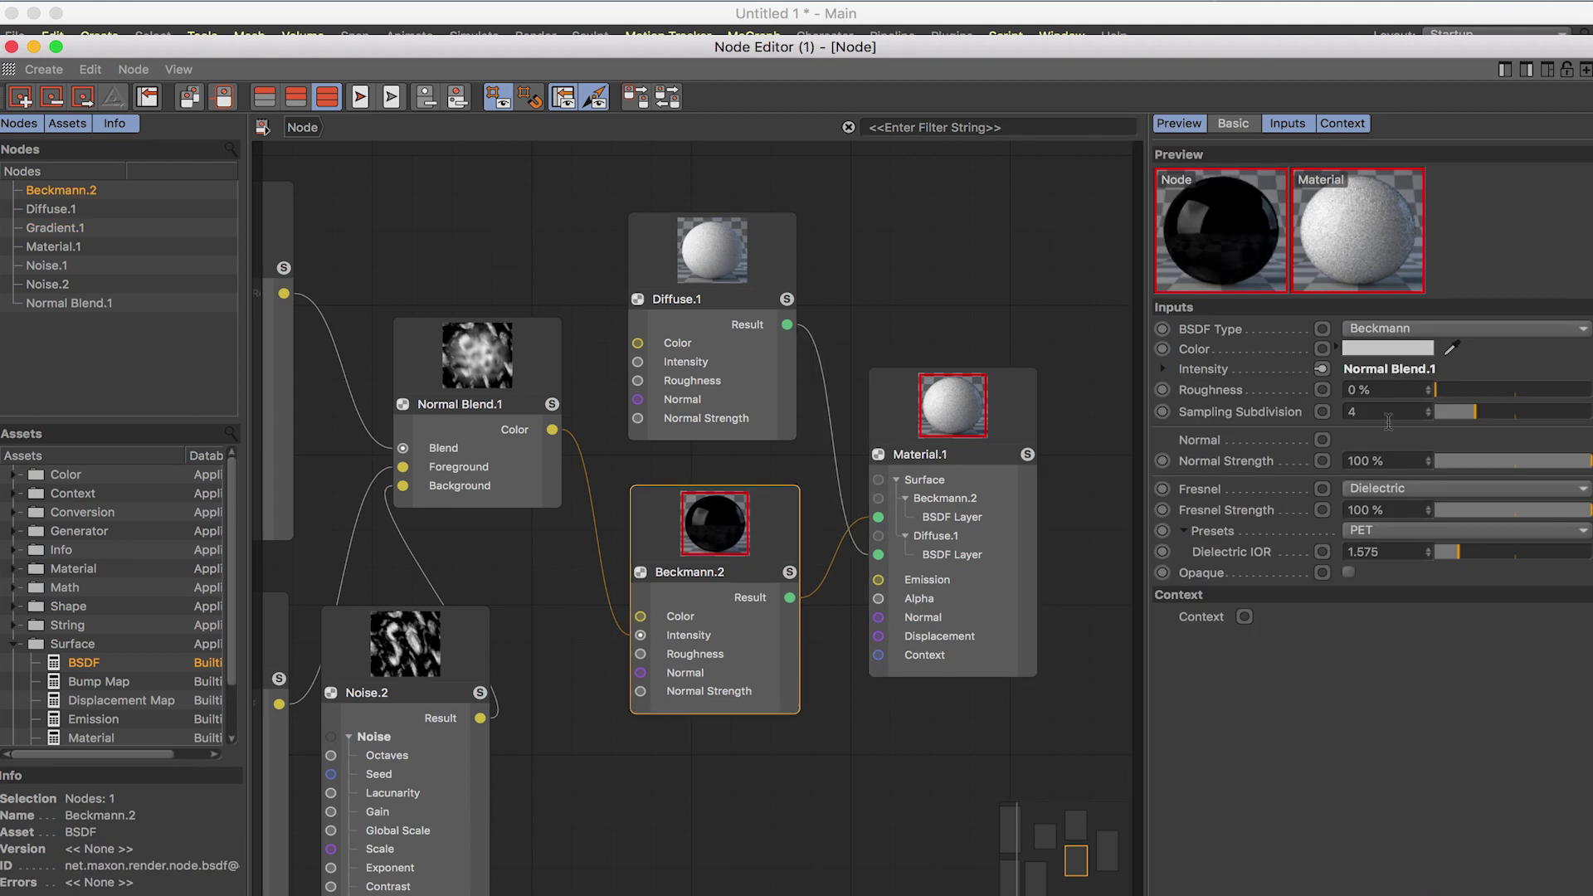
{"action": "double_click", "coordinate": [1360, 551]}
{"action": "type", "text": "10"}
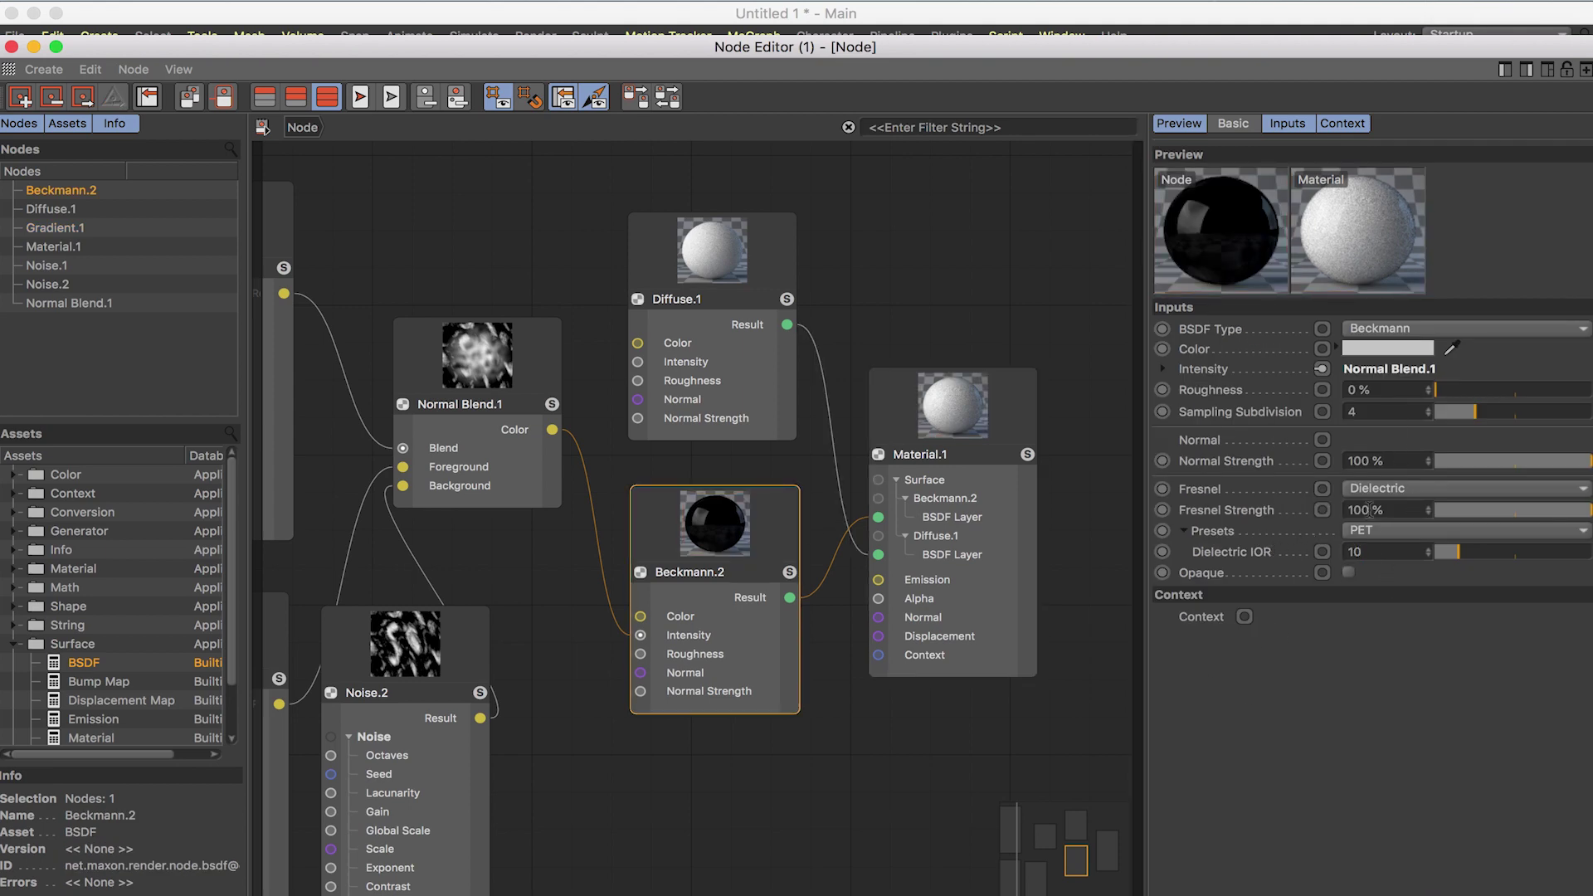
{"action": "key", "text": "Return"}
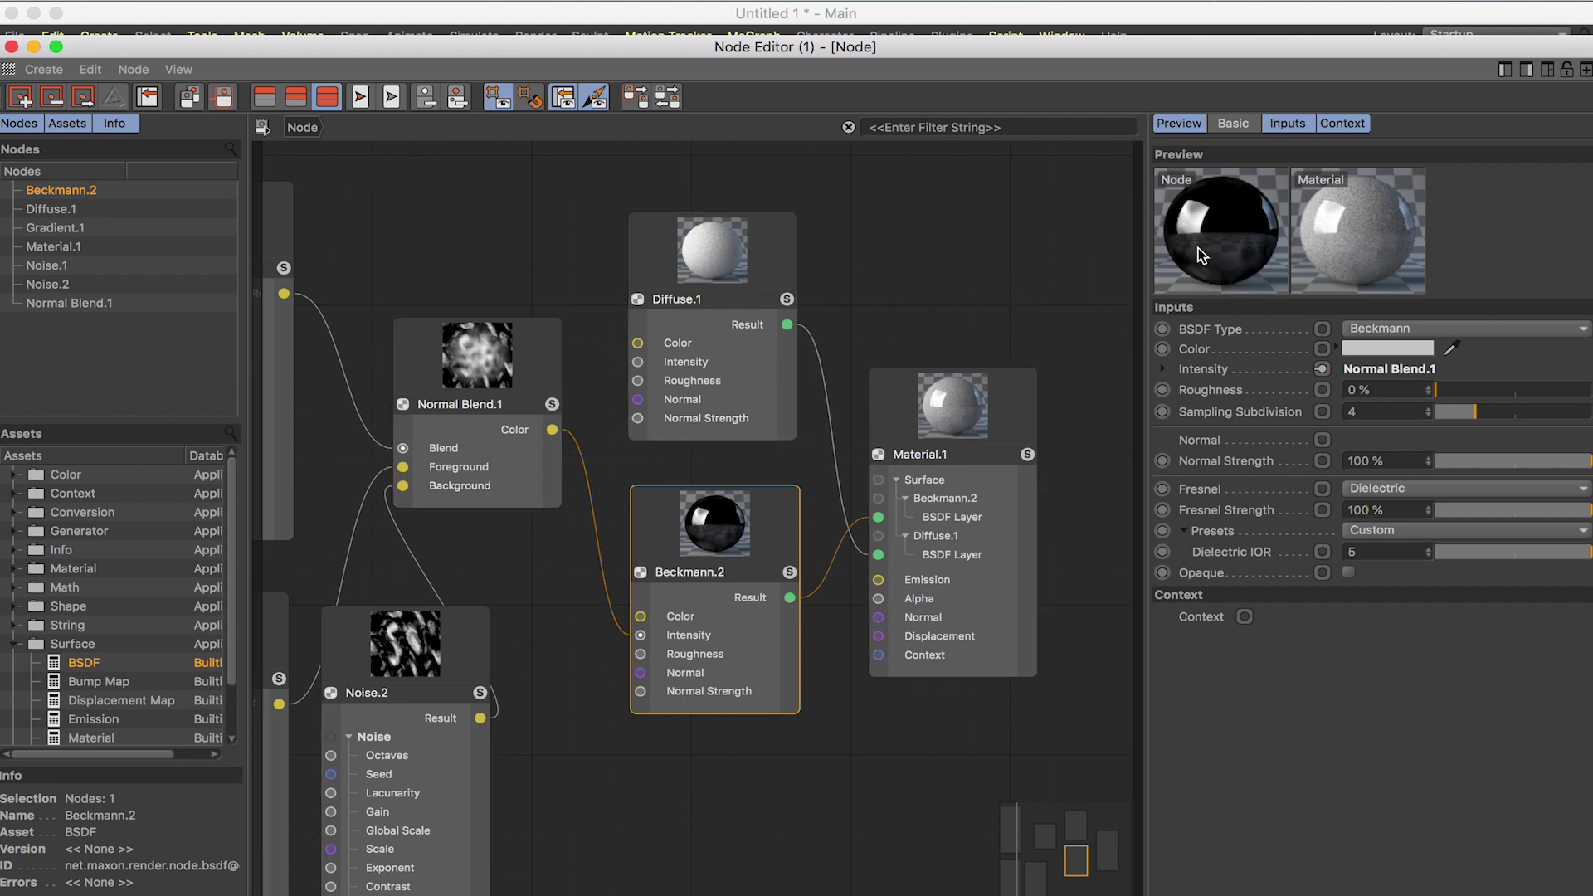
{"action": "scroll", "coordinate": [732, 591], "scroll_direction": "down", "scroll_amount": 2}
{"action": "scroll", "coordinate": [732, 591], "scroll_direction": "down", "scroll_amount": 2}
{"action": "middle_click_drag", "start_coordinate": [601, 646], "coordinate": [737, 567]}
{"action": "scroll", "coordinate": [602, 624], "scroll_direction": "up", "scroll_amount": 1}
{"action": "scroll", "coordinate": [602, 632], "scroll_direction": "up", "scroll_amount": 1}
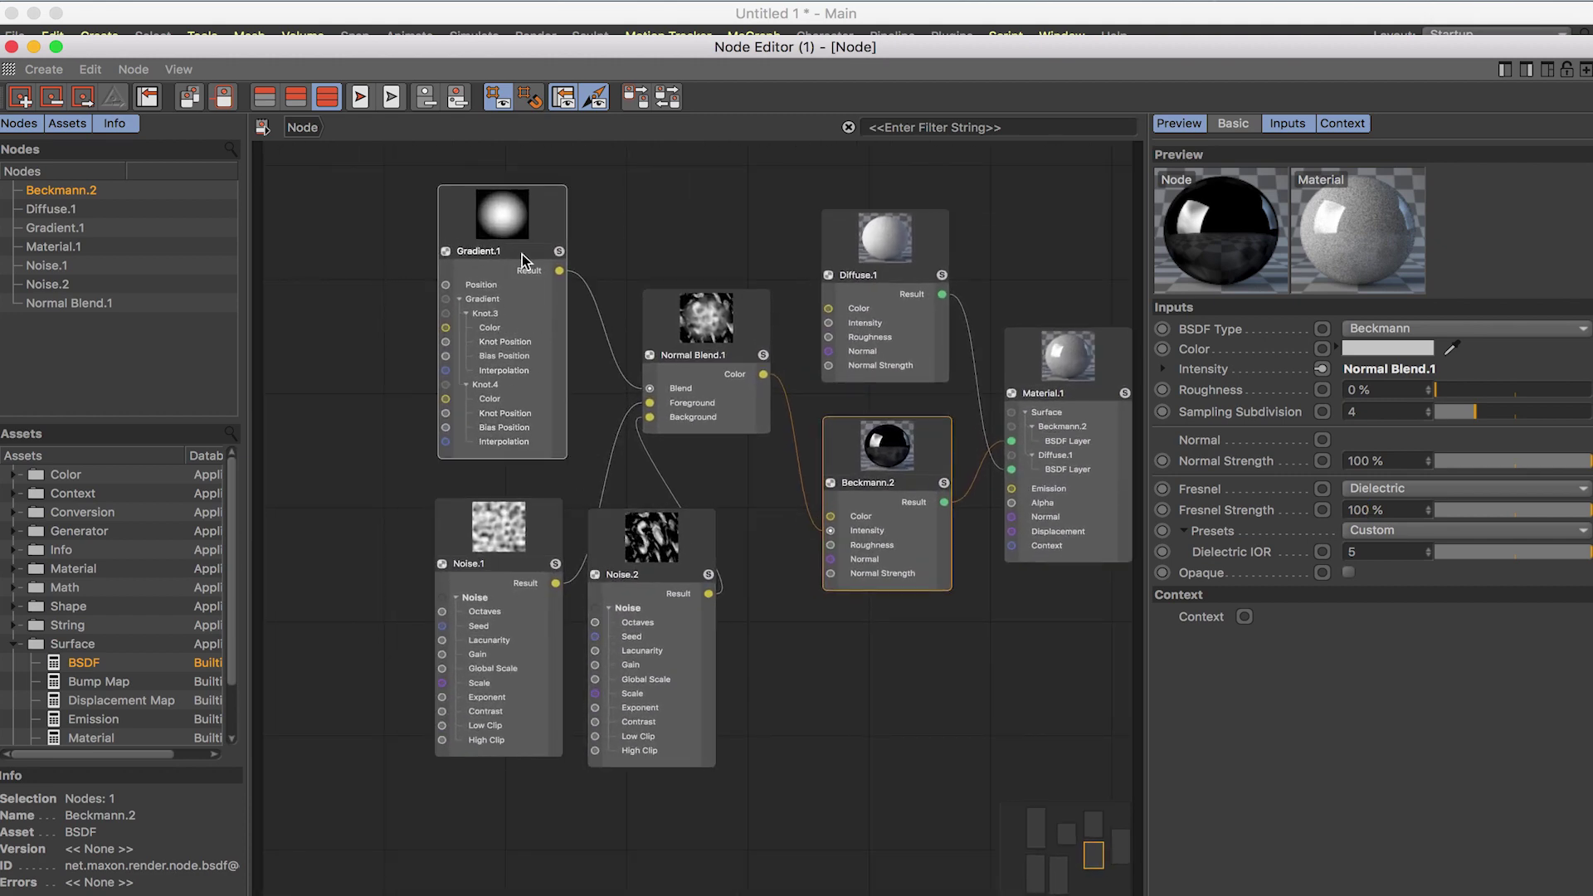
Delete the Gradient.1 node from the graph
{"action": "middle_click_drag", "start_coordinate": [771, 499], "coordinate": [646, 529]}
{"action": "middle_click_drag", "start_coordinate": [453, 272], "coordinate": [551, 295]}
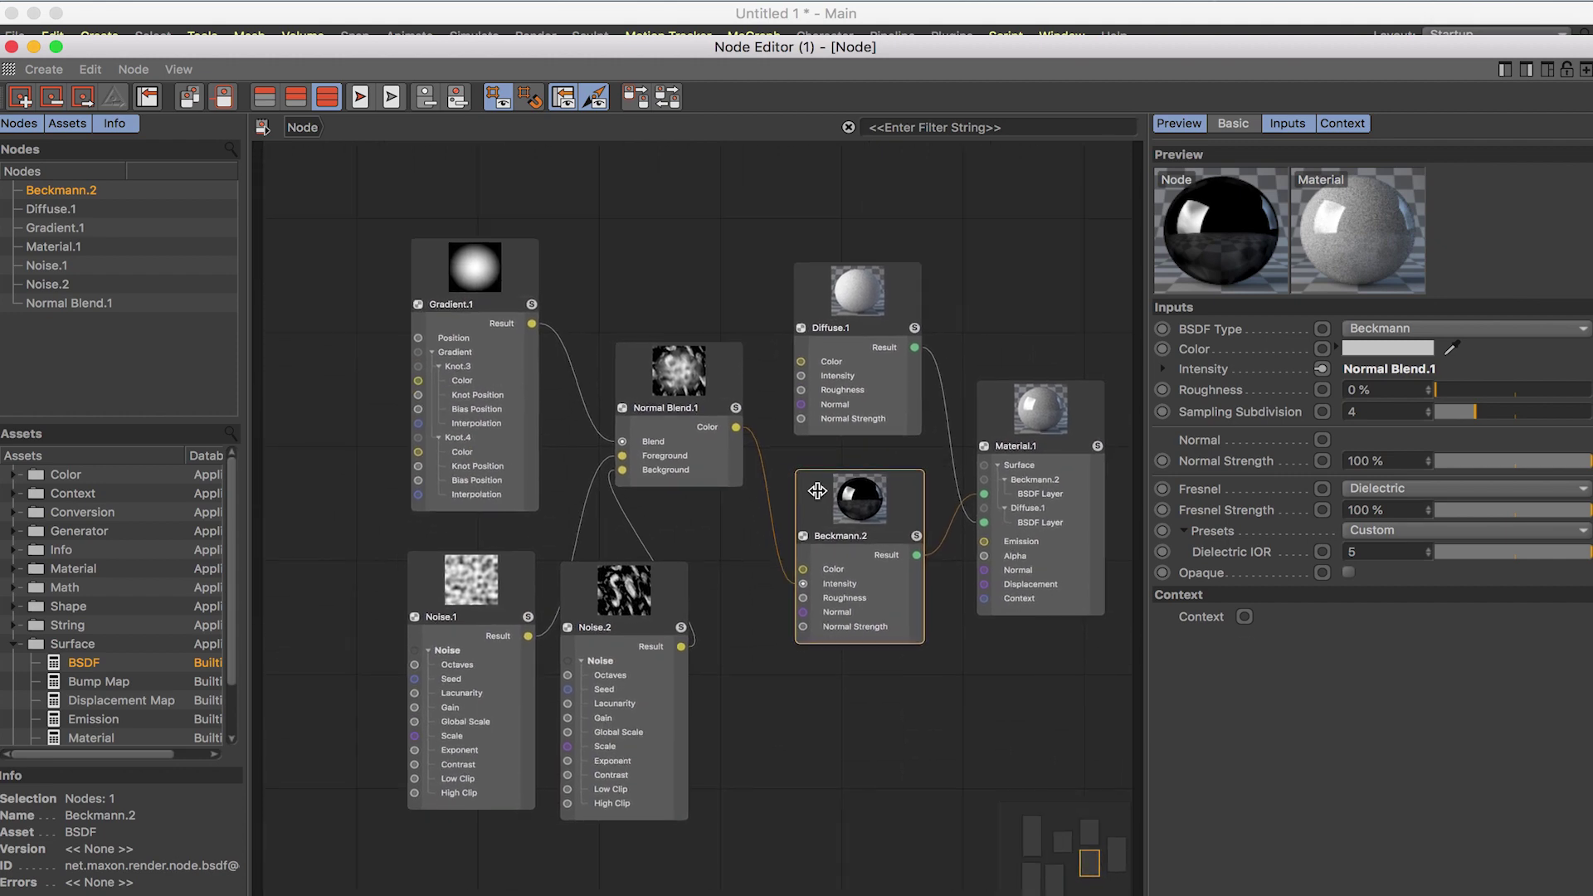
{"action": "left_click", "coordinate": [569, 259]}
{"action": "left_click", "coordinate": [475, 301]}
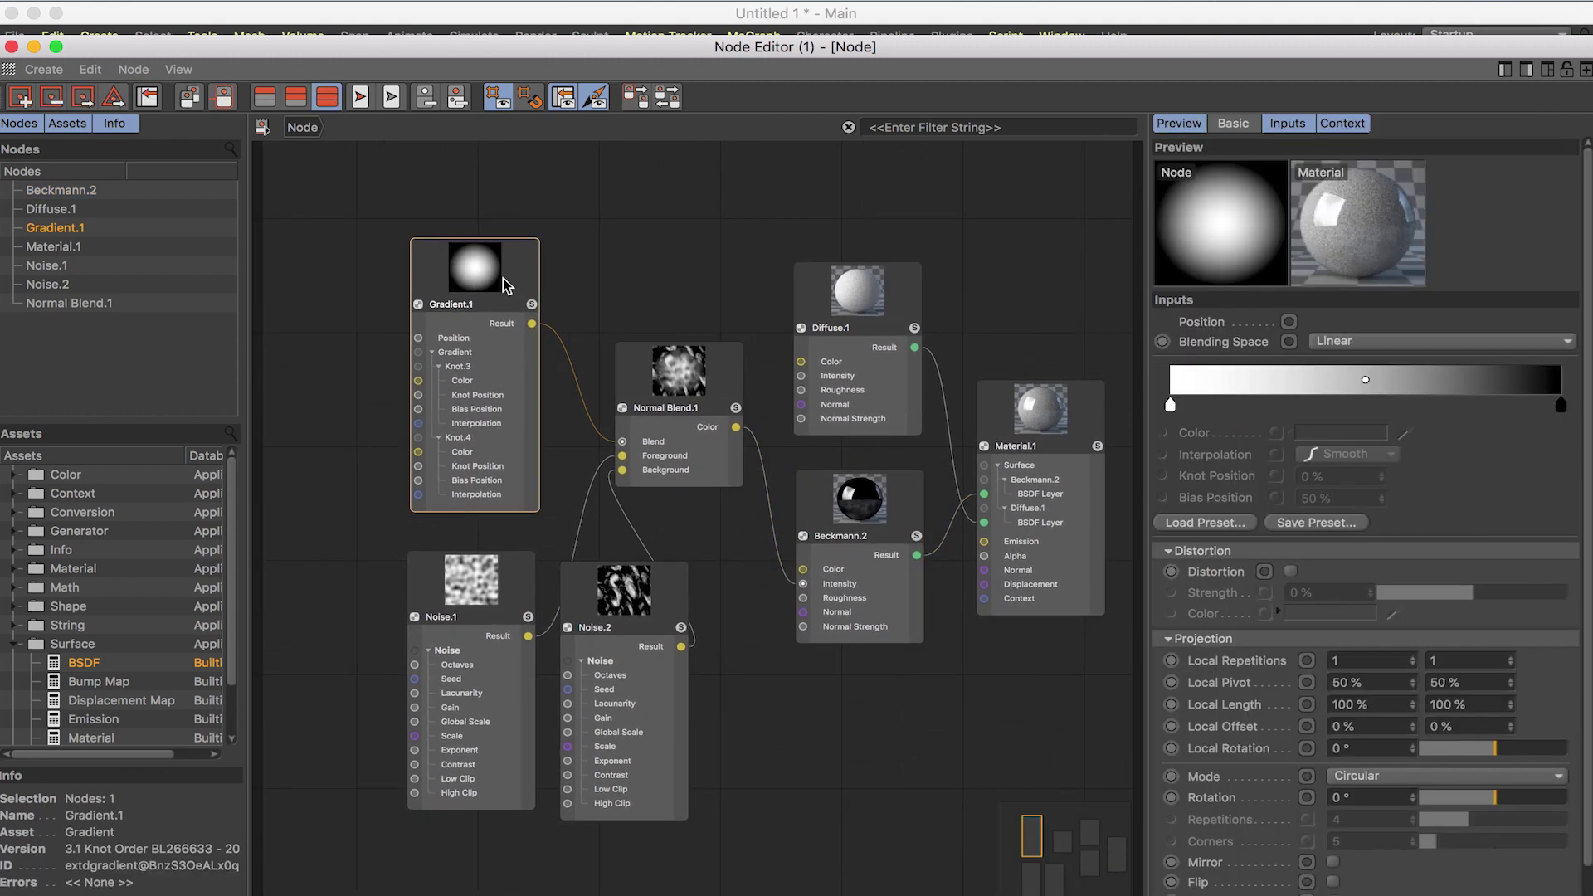
{"action": "key", "text": "Delete"}
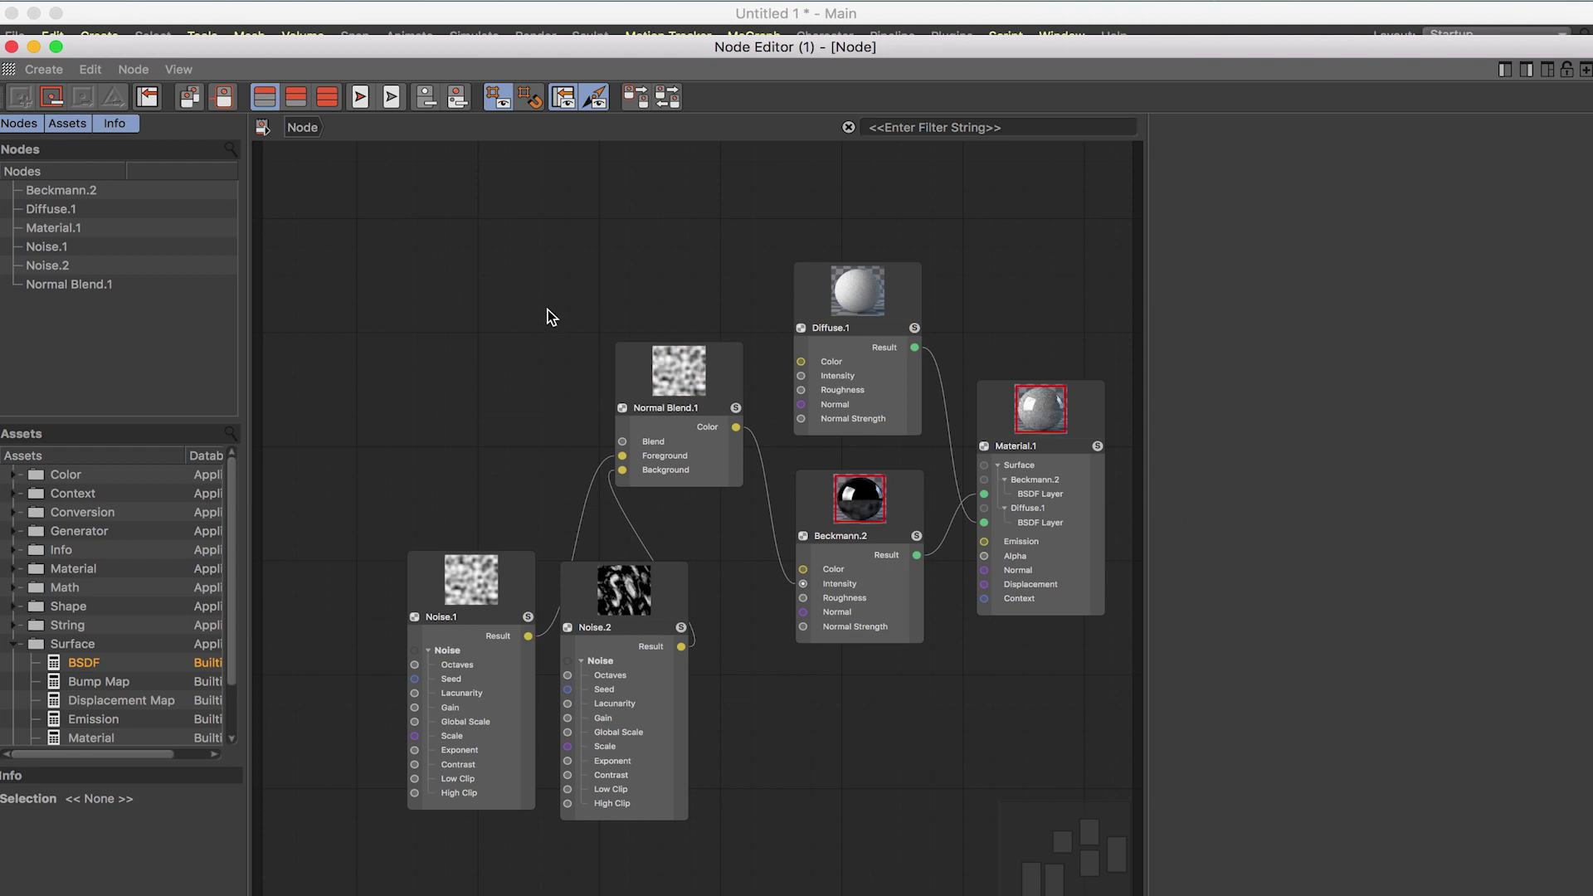
Search the node assets for 'tr', then 'cu', and dismiss without adding anything
{"action": "double_click", "coordinate": [450, 357]}
{"action": "type", "text": "tr"}
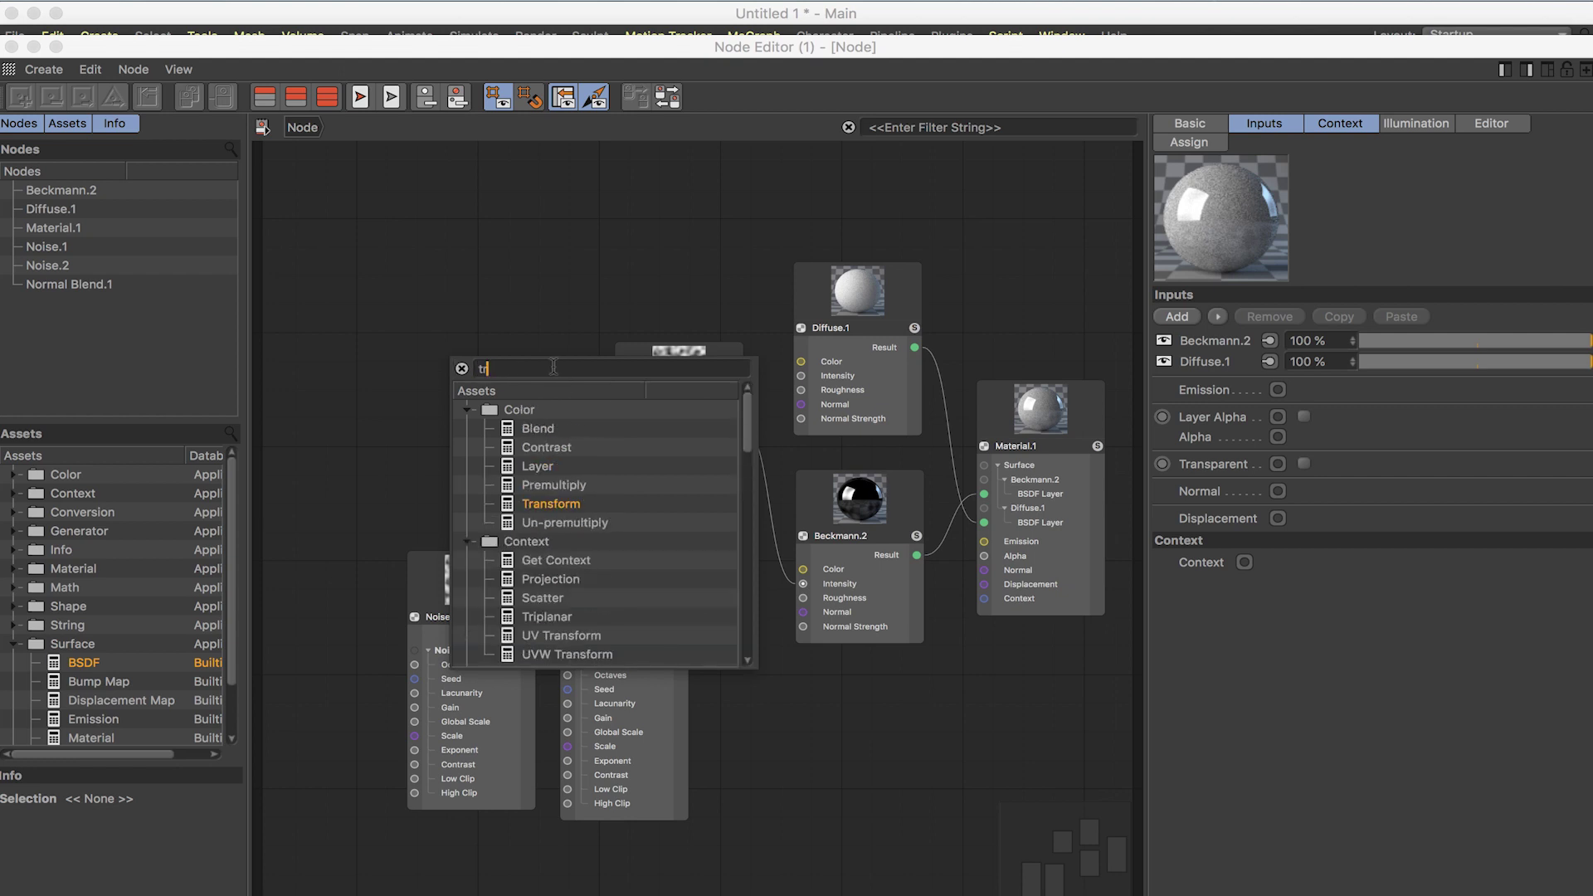
{"action": "key", "text": "BackSpace"}
{"action": "key", "text": "BackSpace"}
{"action": "type", "text": "cu"}
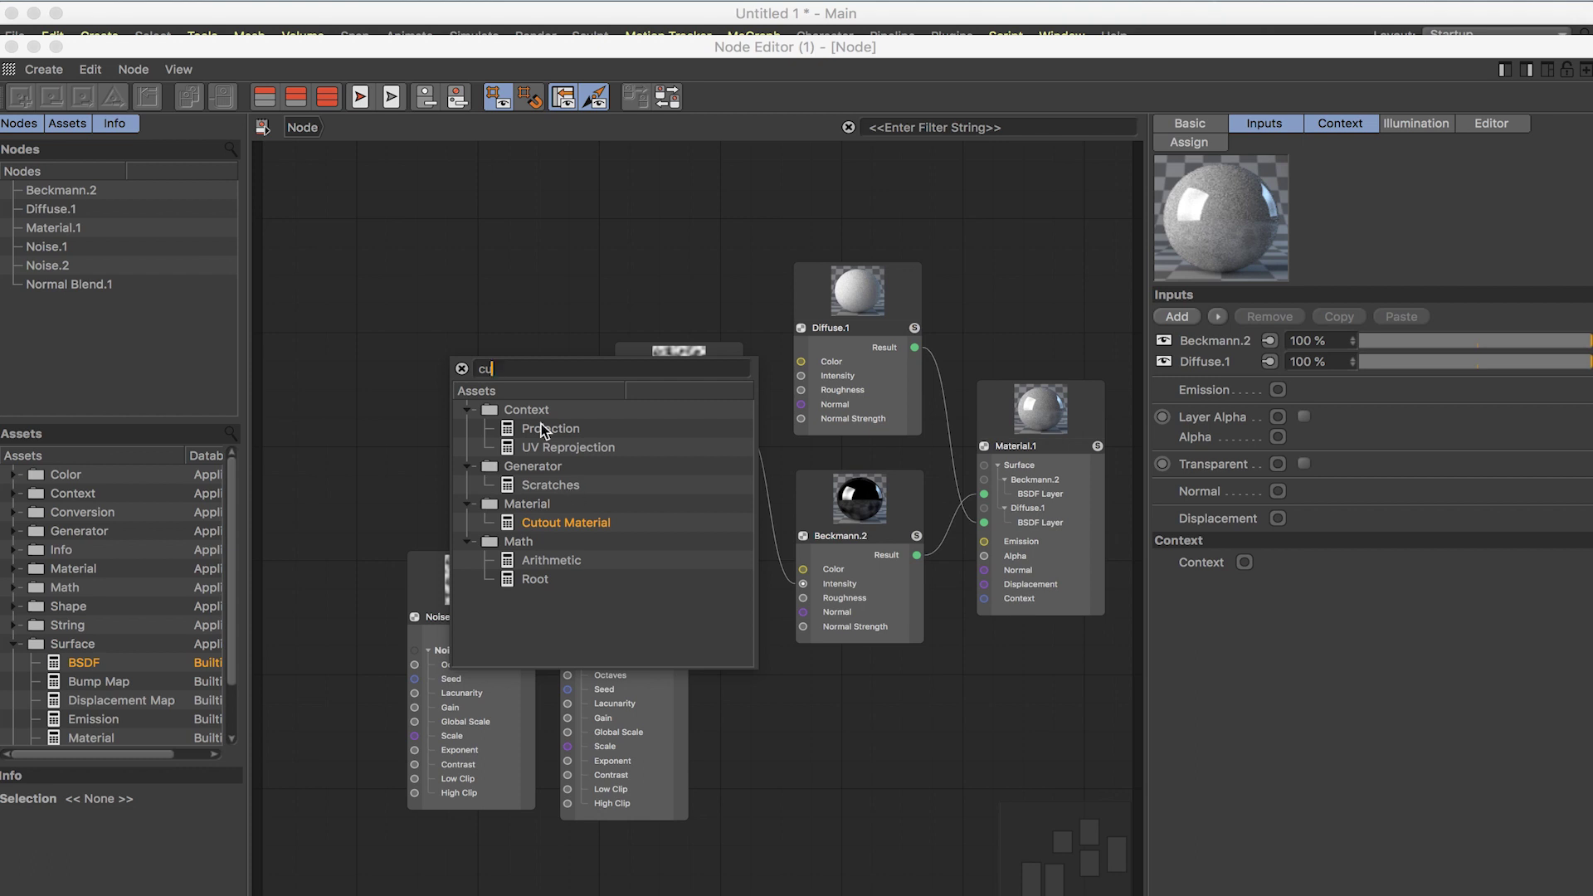
{"action": "left_click", "coordinate": [558, 326]}
Select Normal Blend.1, Noise.1 and Noise.2 together and delete them
{"action": "scroll", "coordinate": [510, 500], "scroll_direction": "up", "scroll_amount": 3}
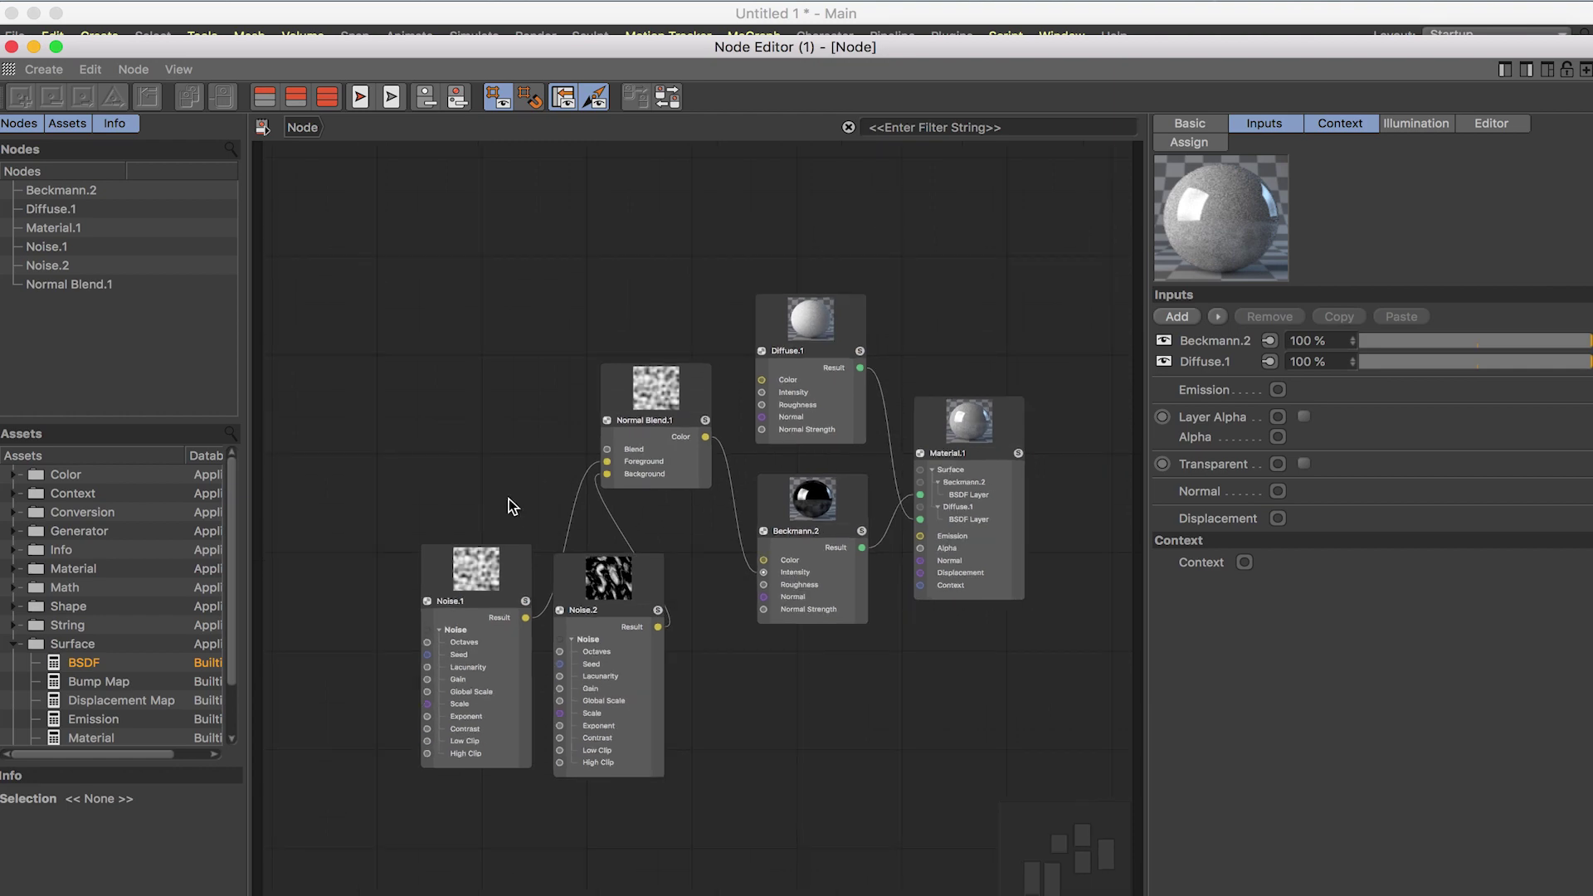
{"action": "middle_click_drag", "start_coordinate": [748, 524], "coordinate": [607, 491]}
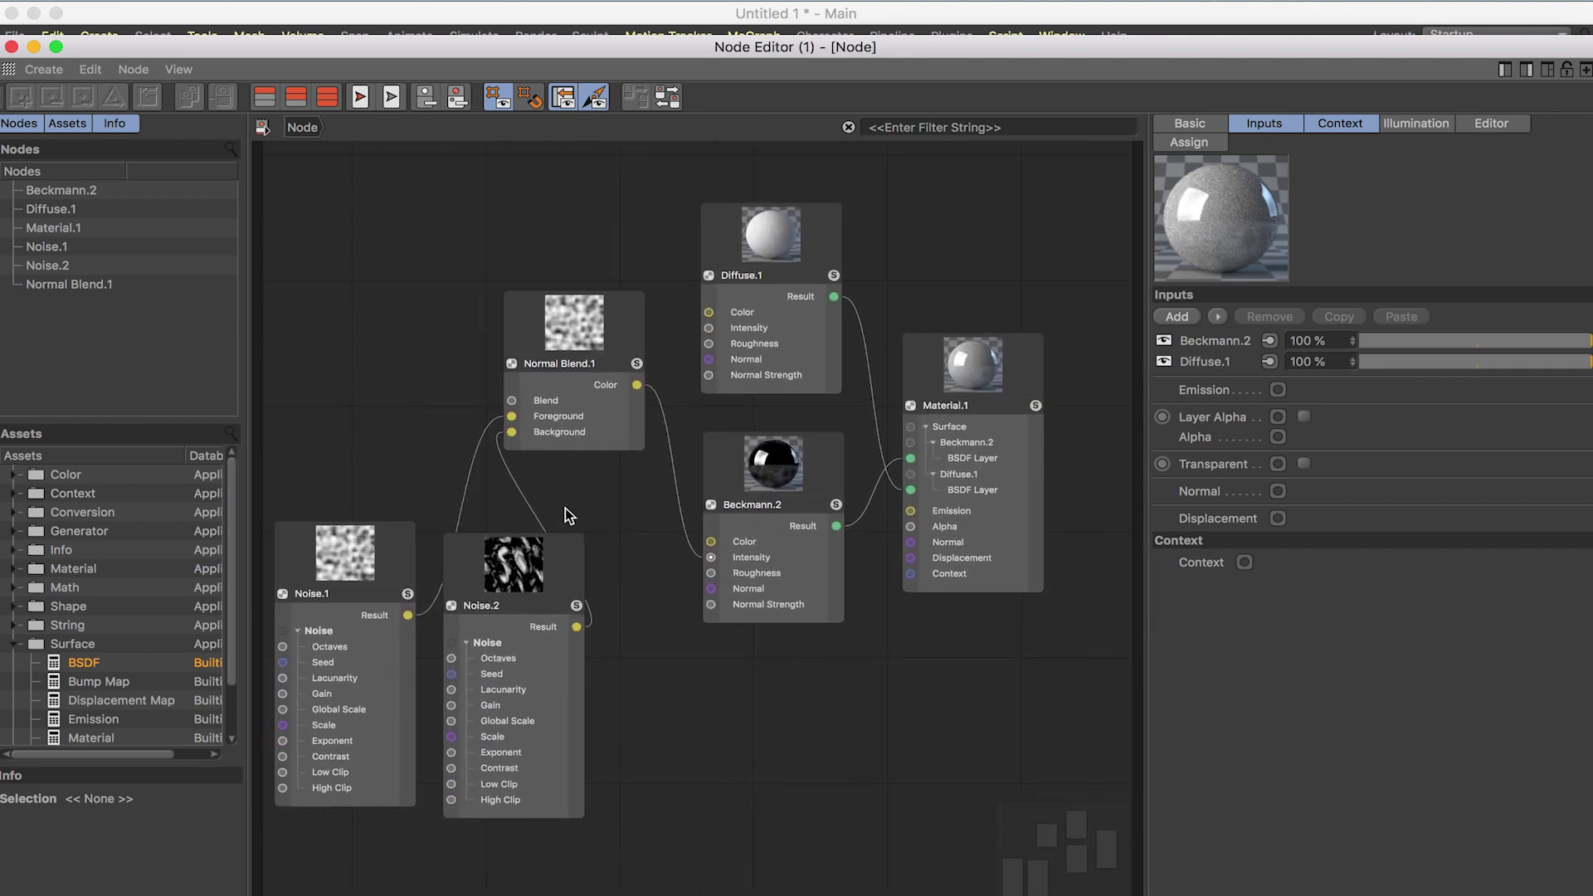
{"action": "mouse_move", "coordinate": [594, 541]}
{"action": "middle_mouse_down"}
{"action": "mouse_move", "coordinate": [664, 552]}
{"action": "mouse_move", "coordinate": [611, 541]}
{"action": "mouse_move", "coordinate": [617, 497]}
{"action": "mouse_move", "coordinate": [578, 539]}
{"action": "middle_mouse_up"}
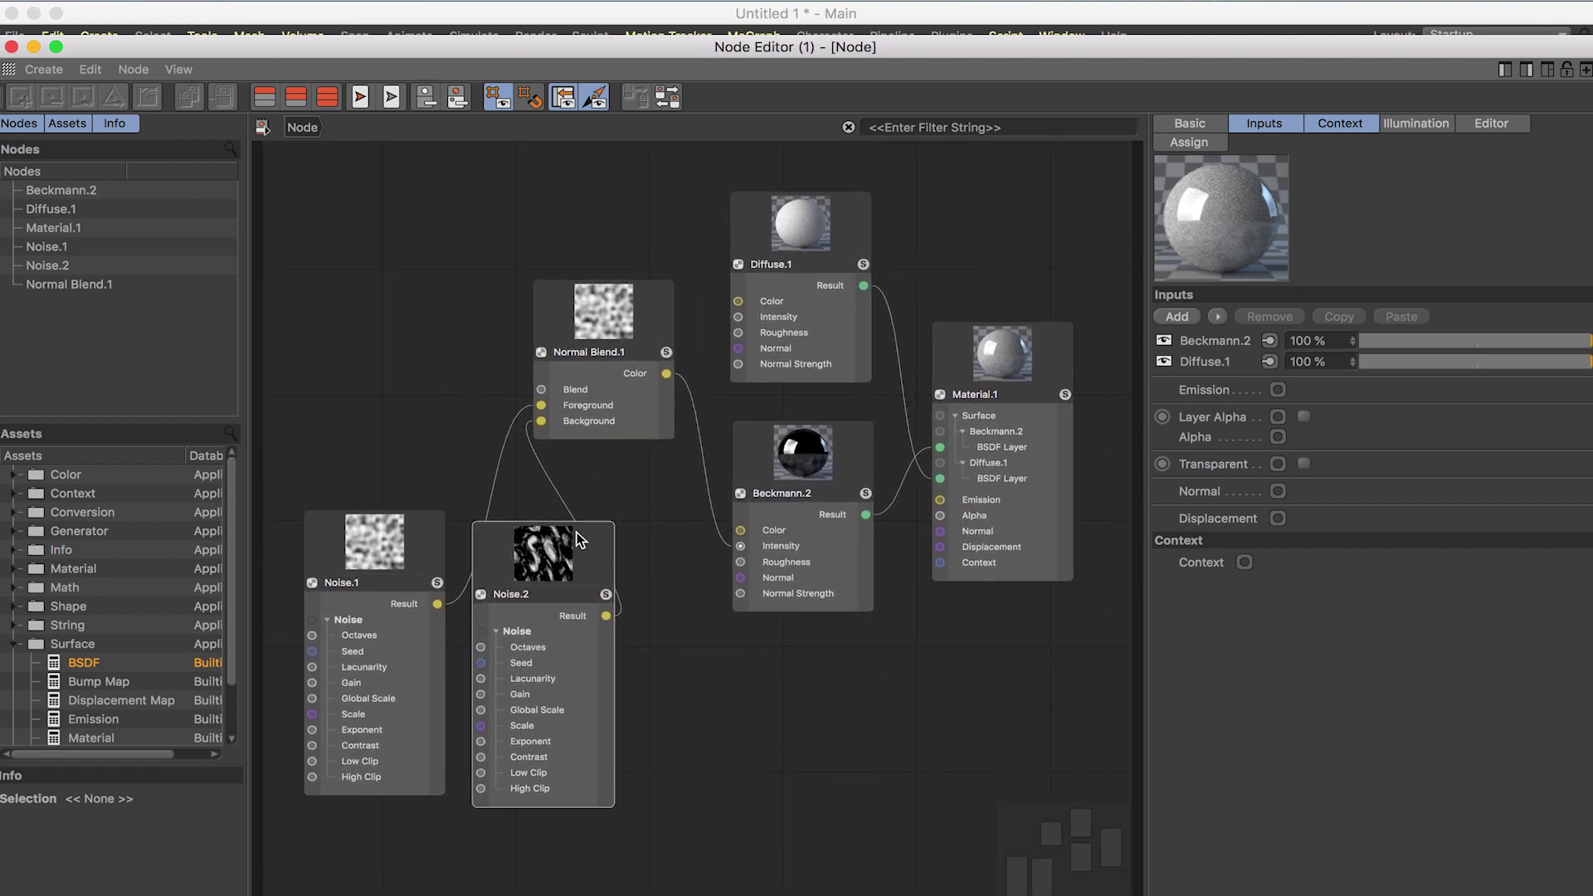
{"action": "scroll", "coordinate": [578, 540], "scroll_direction": "down", "scroll_amount": 3}
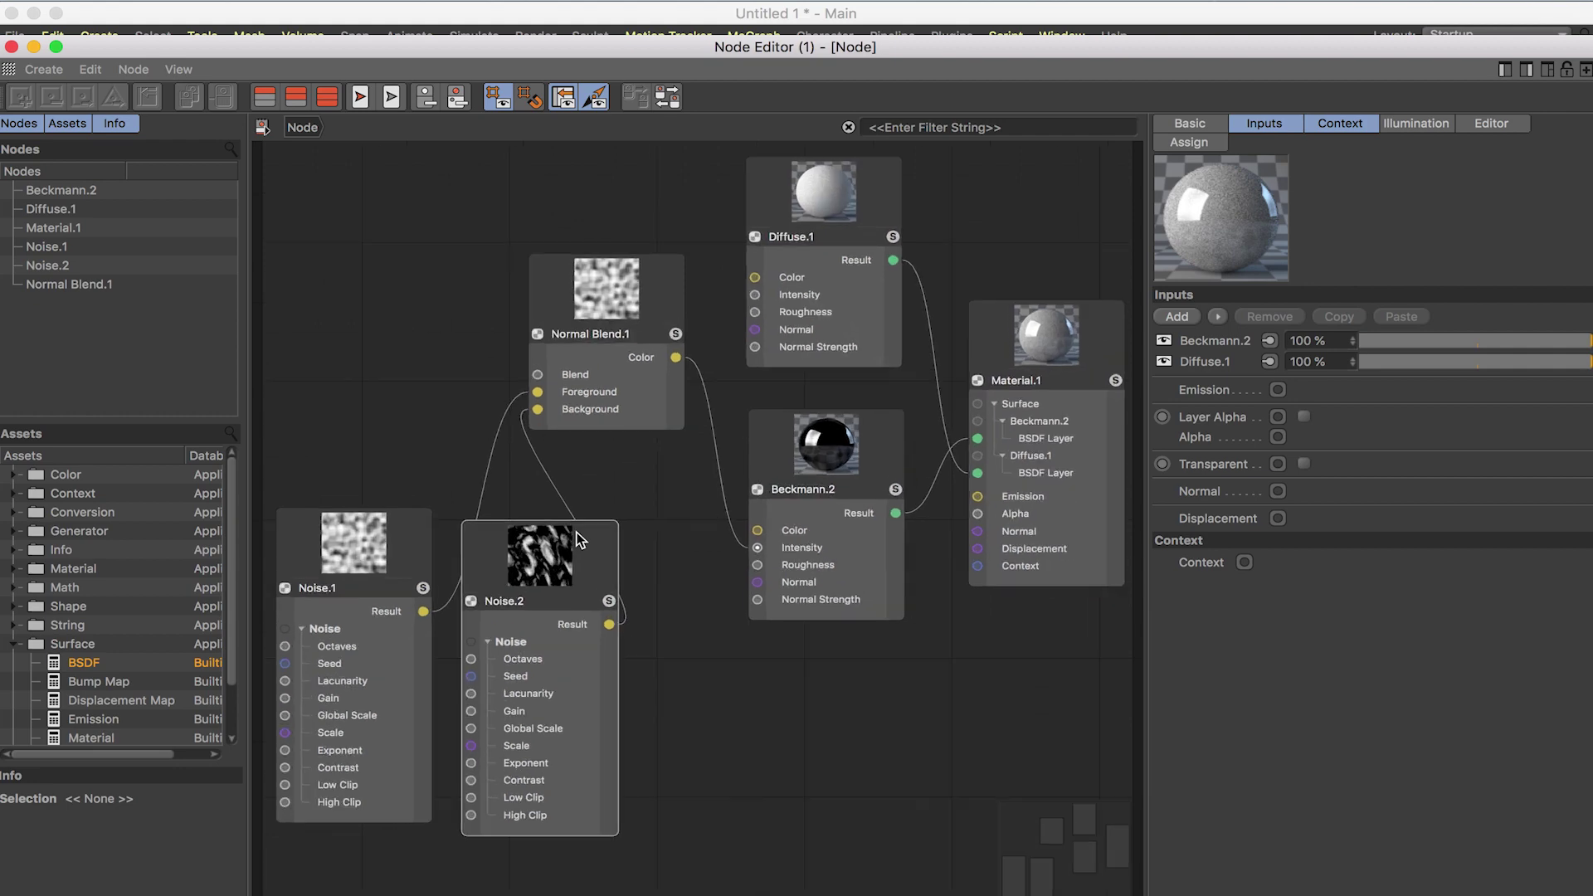
{"action": "left_click_drag", "start_coordinate": [394, 316], "coordinate": [580, 378]}
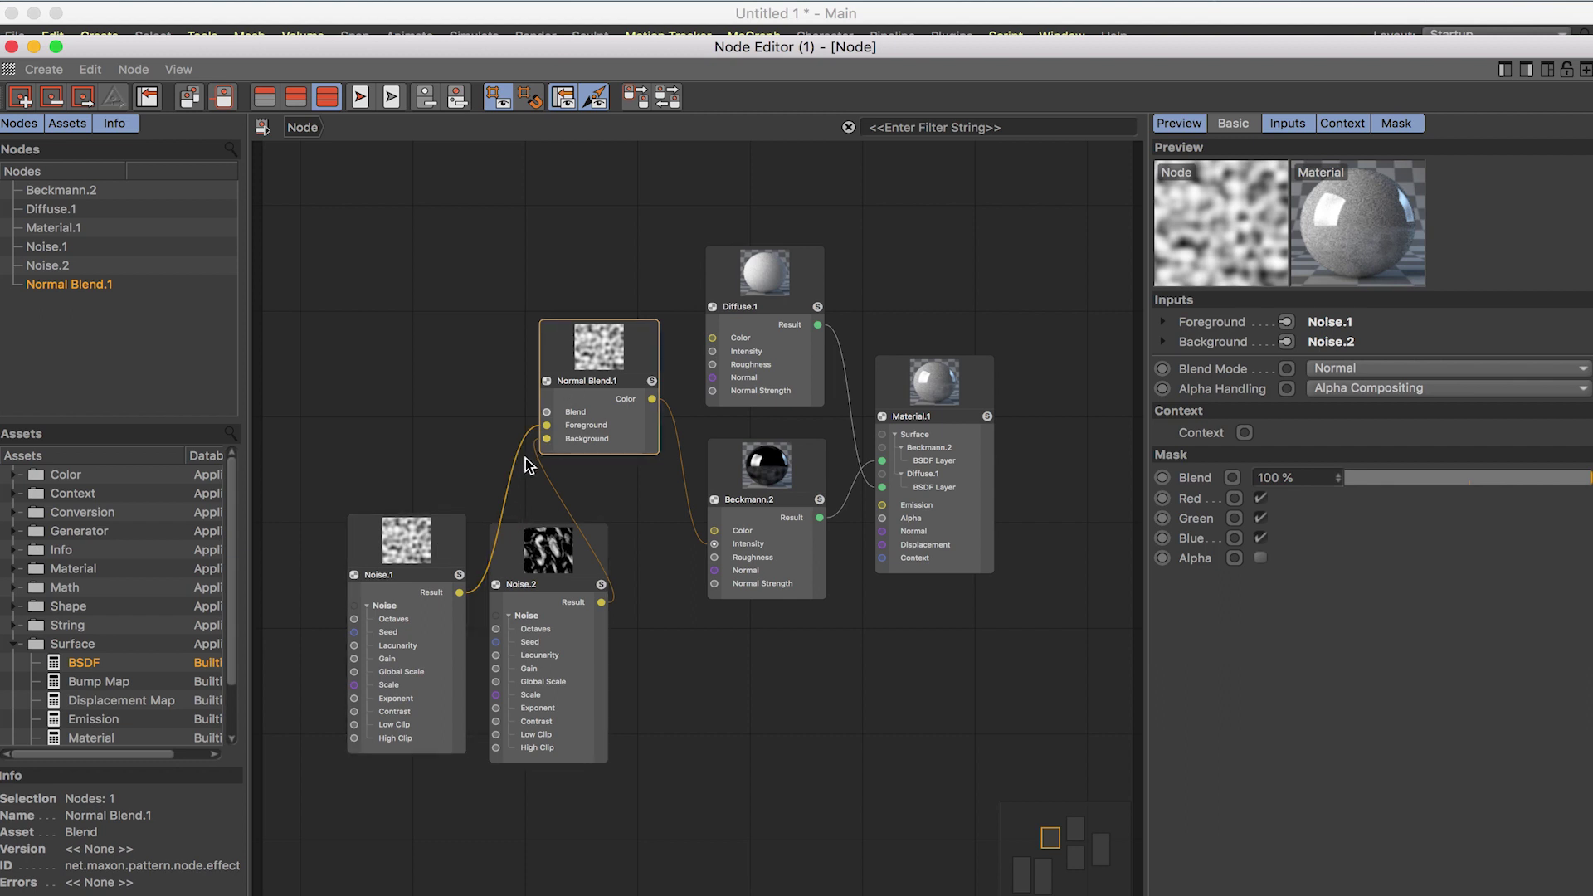
{"action": "left_click_drag", "start_coordinate": [405, 291], "coordinate": [629, 671]}
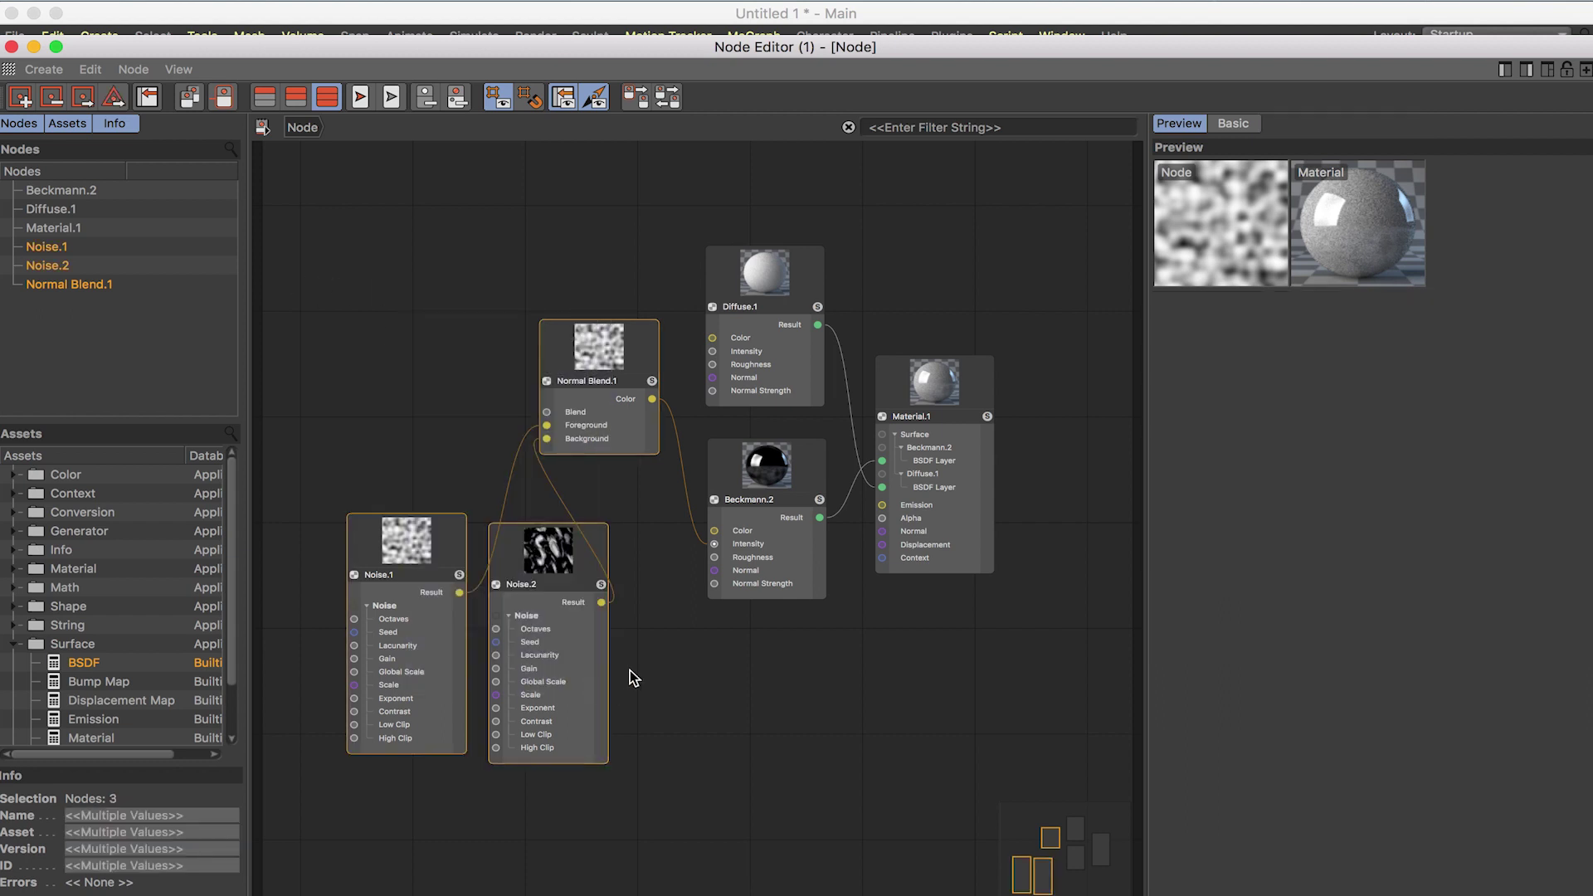
{"action": "key", "text": "Delete"}
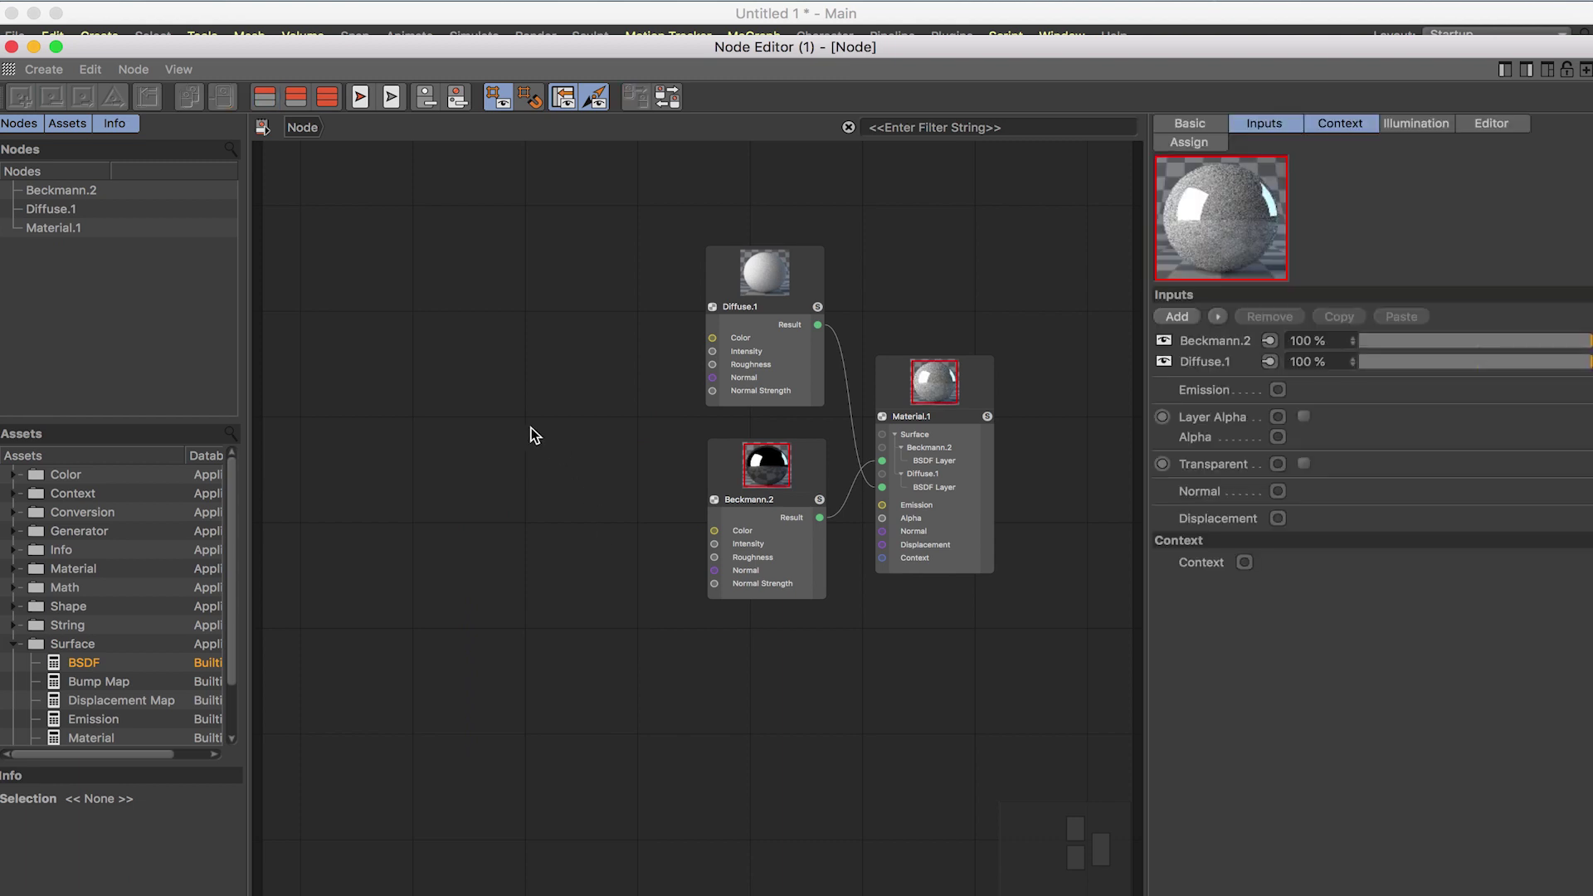
Add an Image node via an 'ima' search and load fireplace_4k.hdr without copying it to the project
{"action": "double_click", "coordinate": [530, 435]}
{"action": "type", "text": "cu"}
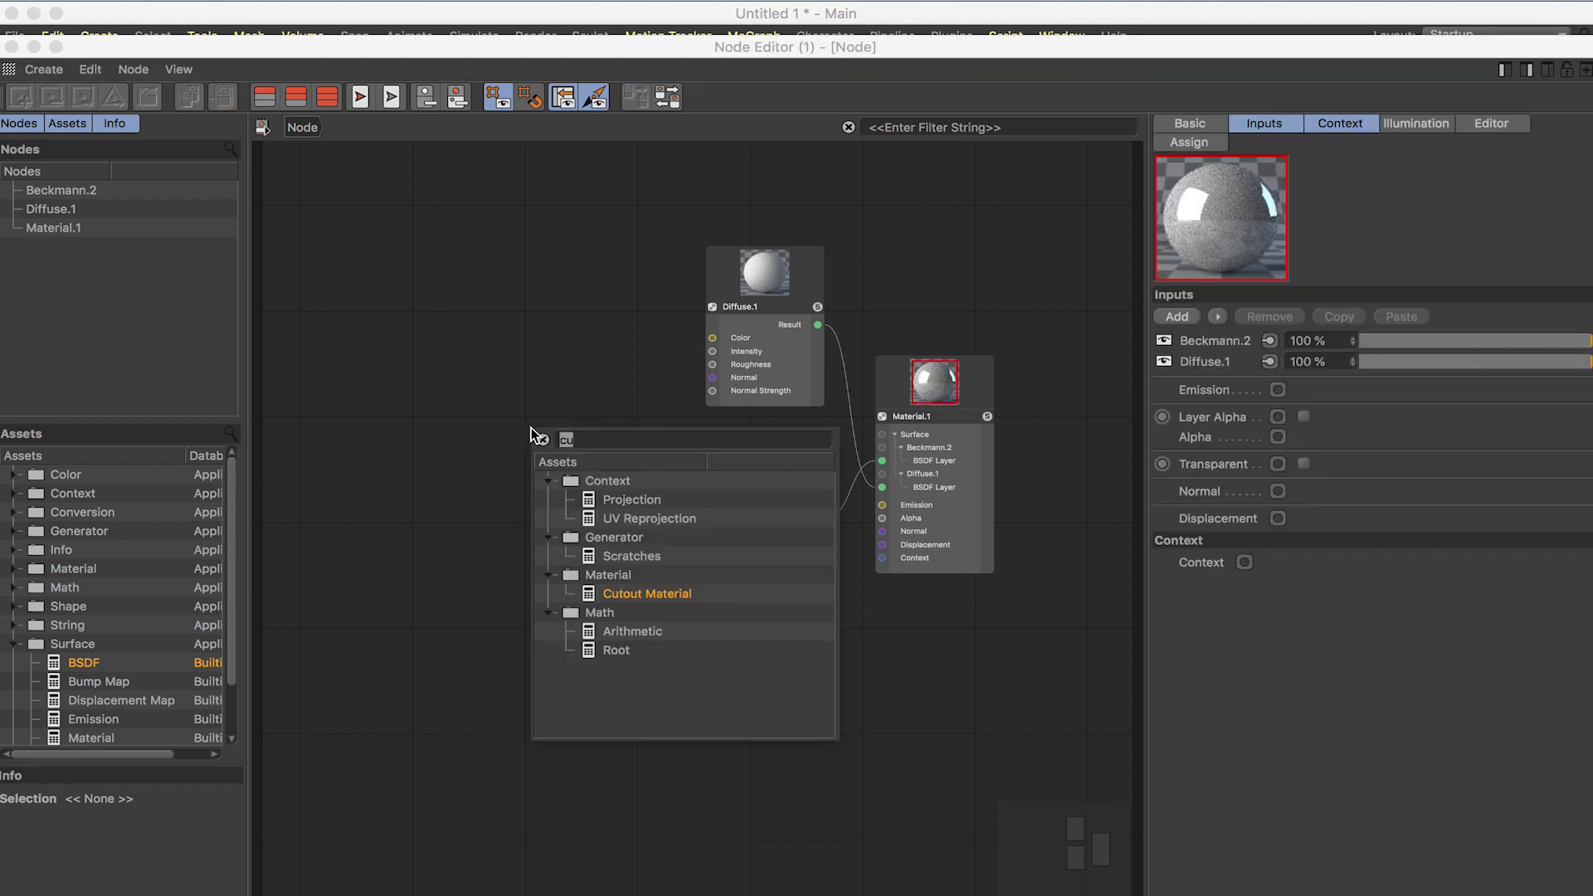
{"action": "type", "text": "ima"}
{"action": "left_click_drag", "start_coordinate": [631, 541], "coordinate": [543, 357]}
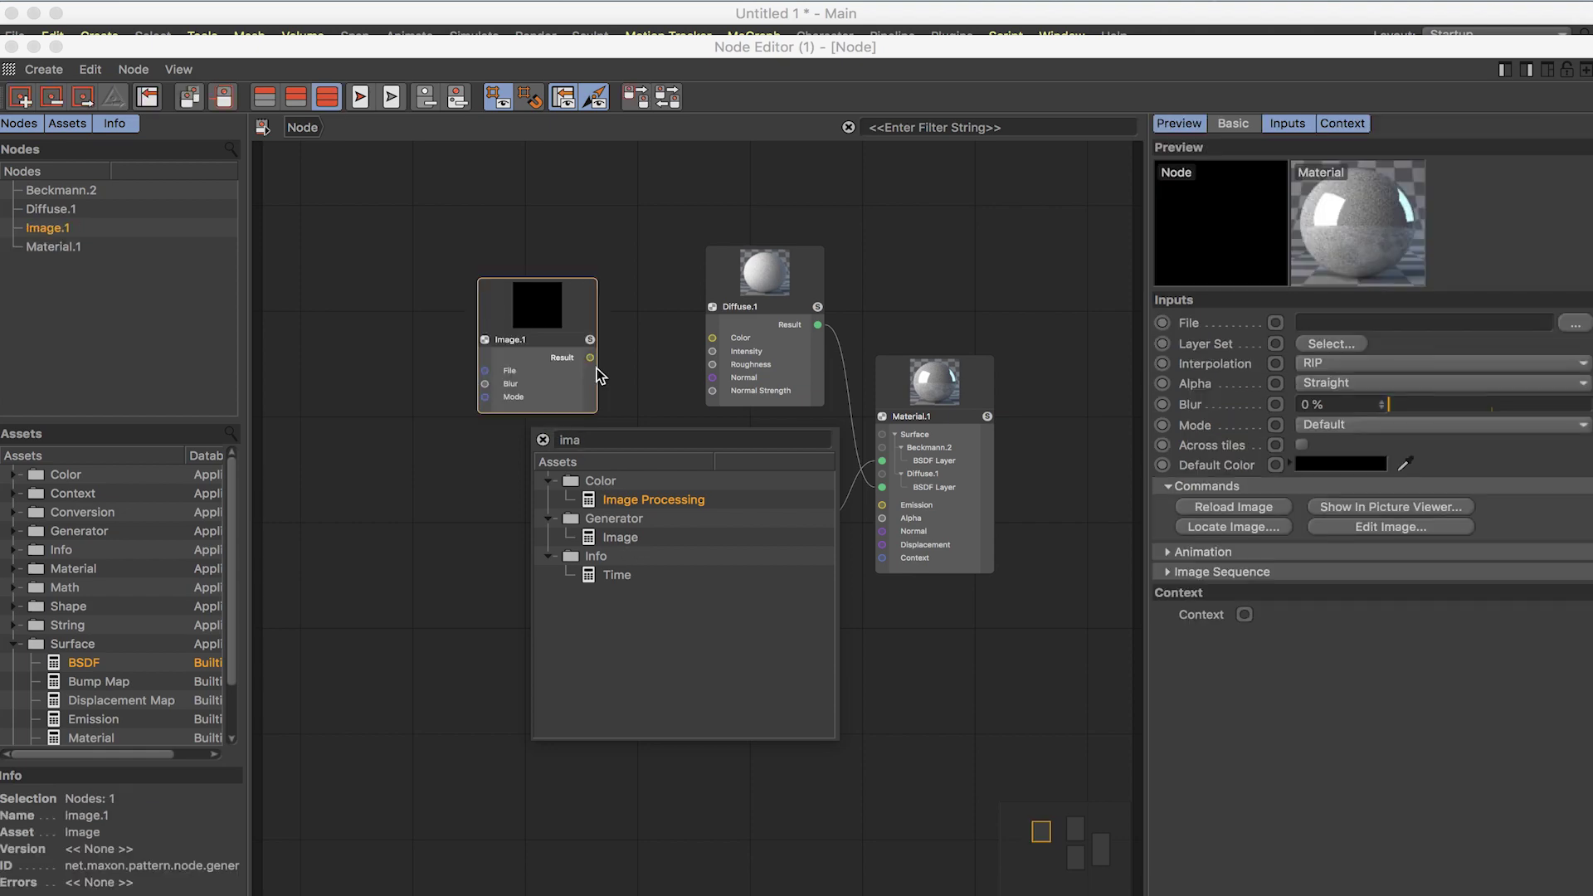
{"action": "left_click", "coordinate": [1575, 324]}
{"action": "left_click", "coordinate": [489, 367]}
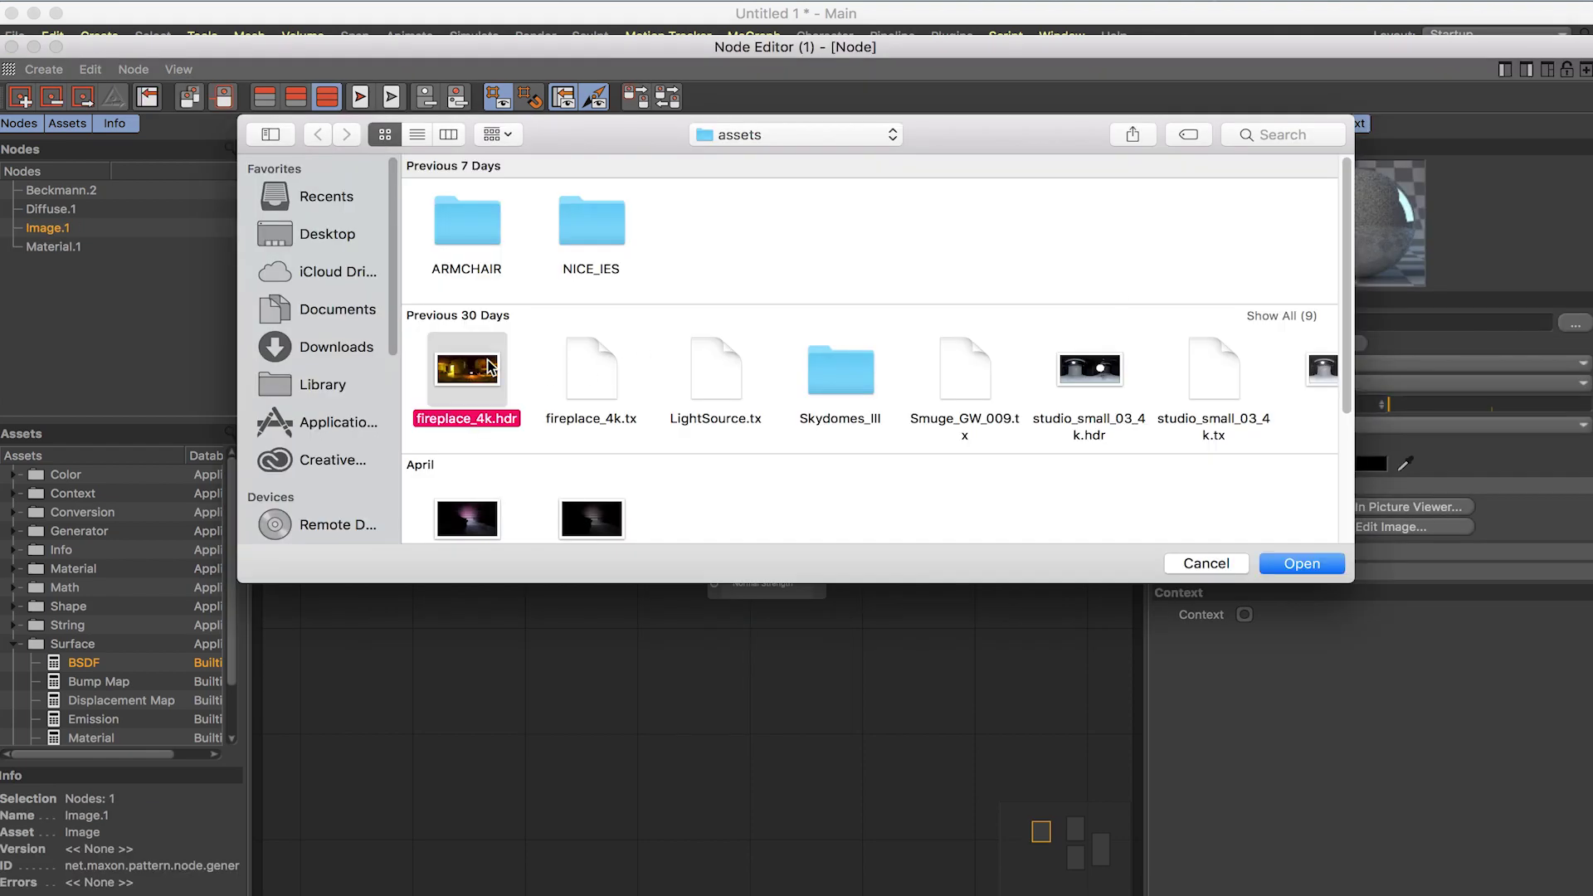
{"action": "left_click", "coordinate": [1272, 562]}
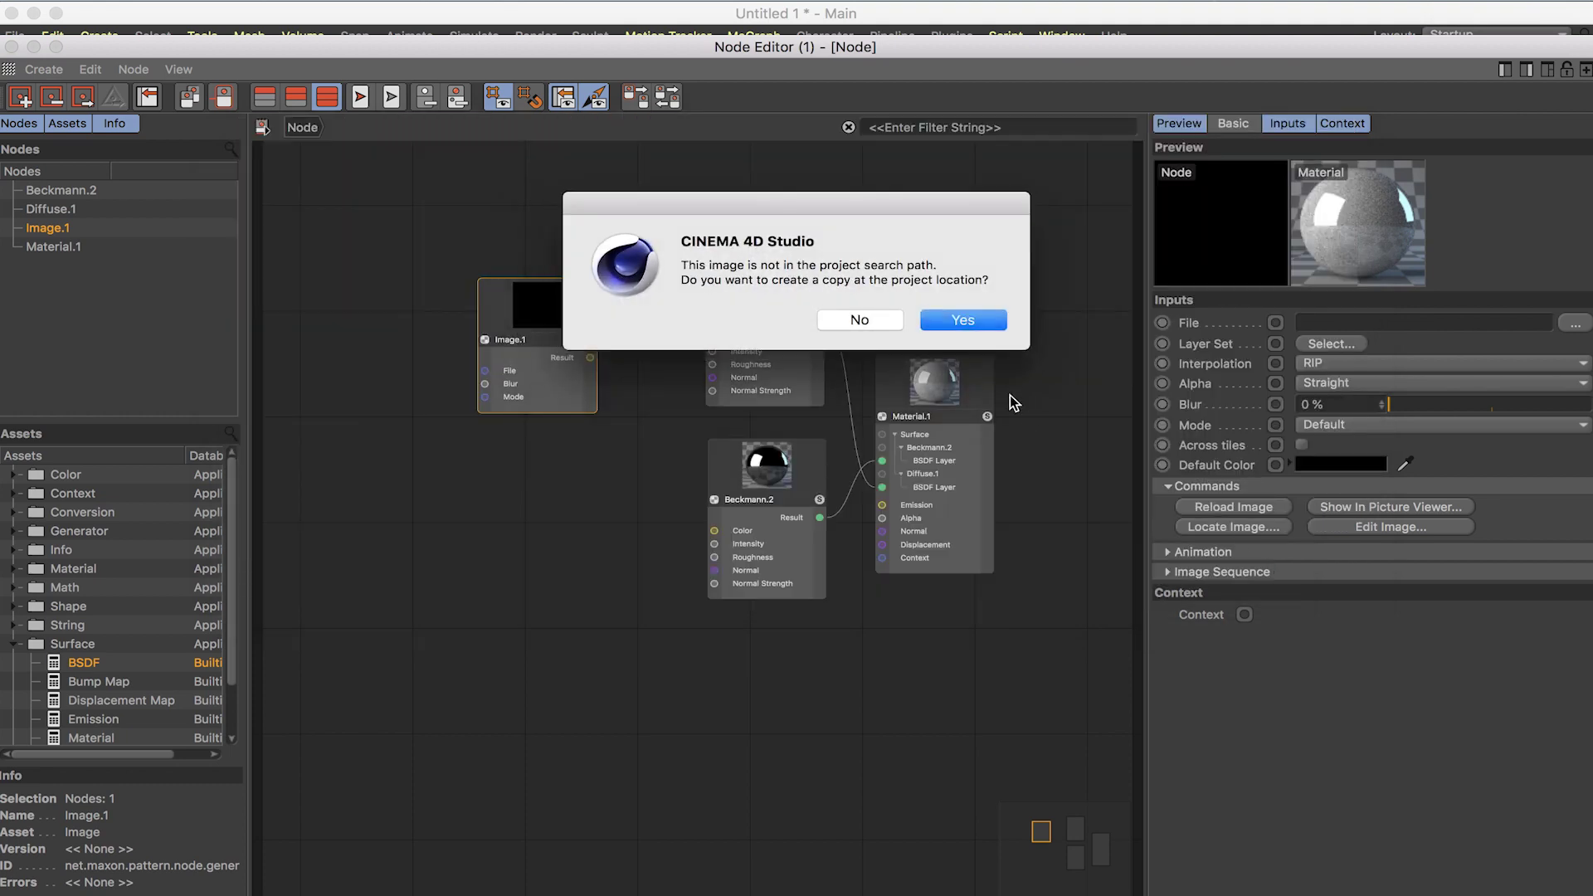
{"action": "left_click", "coordinate": [846, 317]}
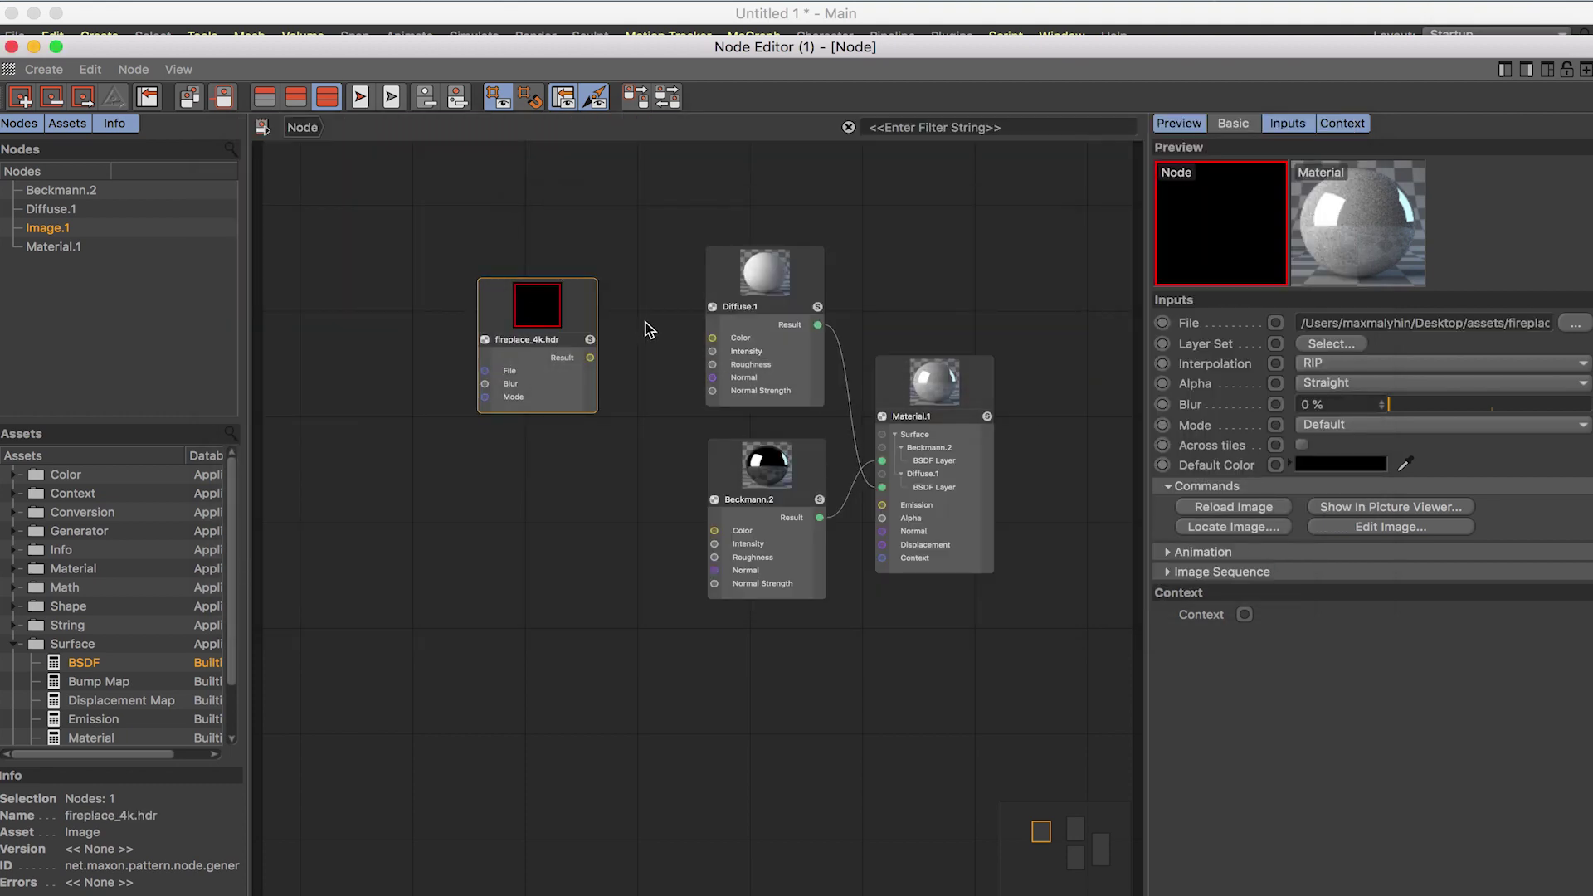
Insert a Color Correction converter on the fireplace image's connection to Diffuse.1 Color
{"action": "left_click_drag", "start_coordinate": [565, 321], "coordinate": [711, 338]}
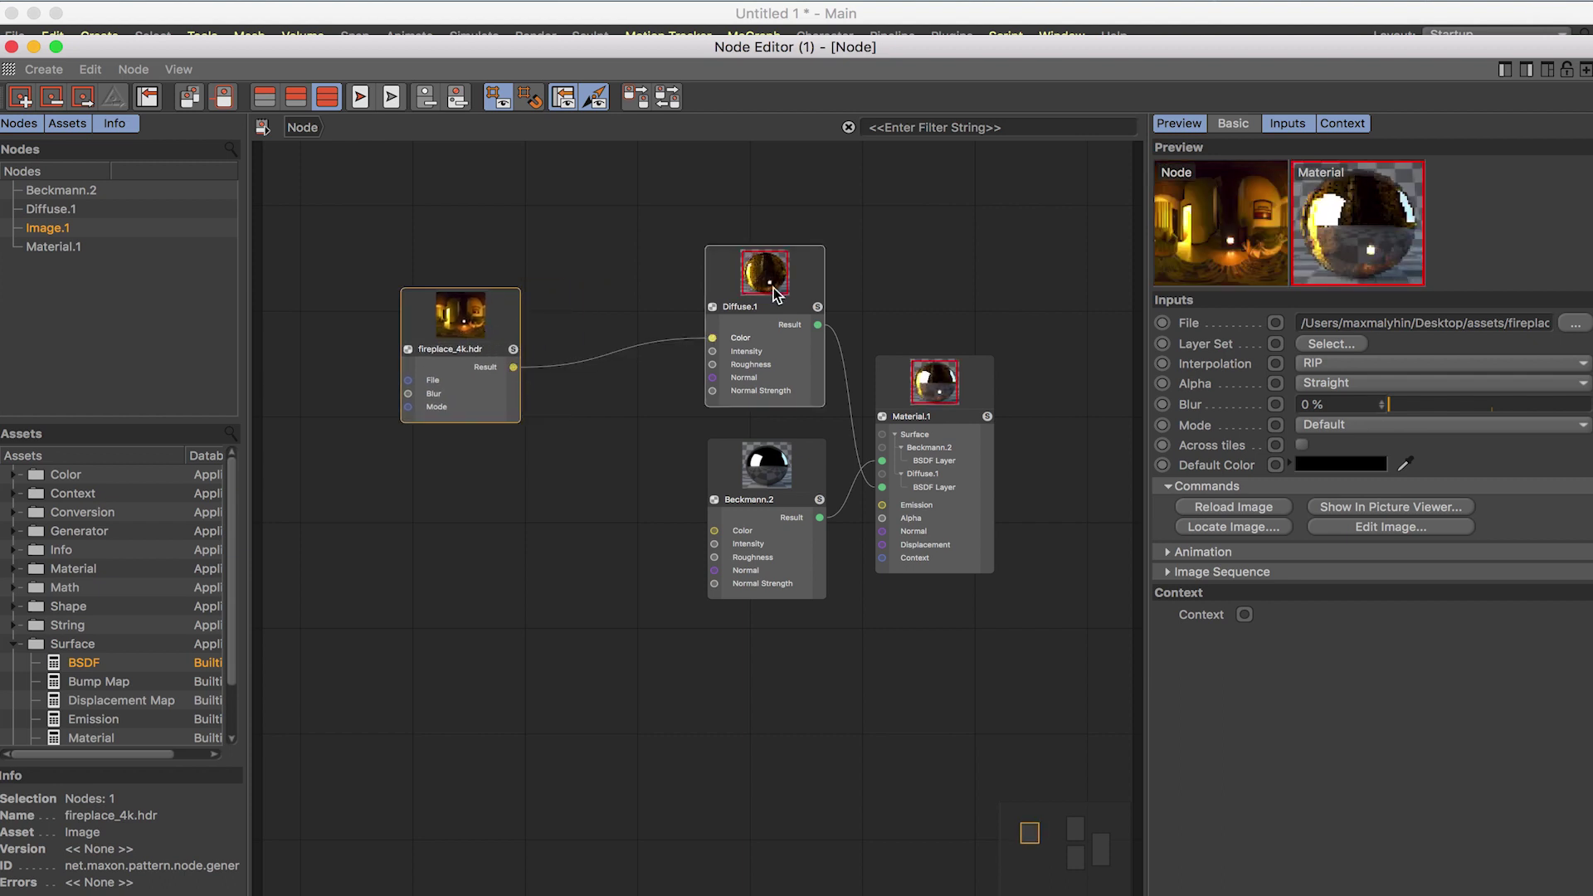
{"action": "right_click", "coordinate": [623, 355]}
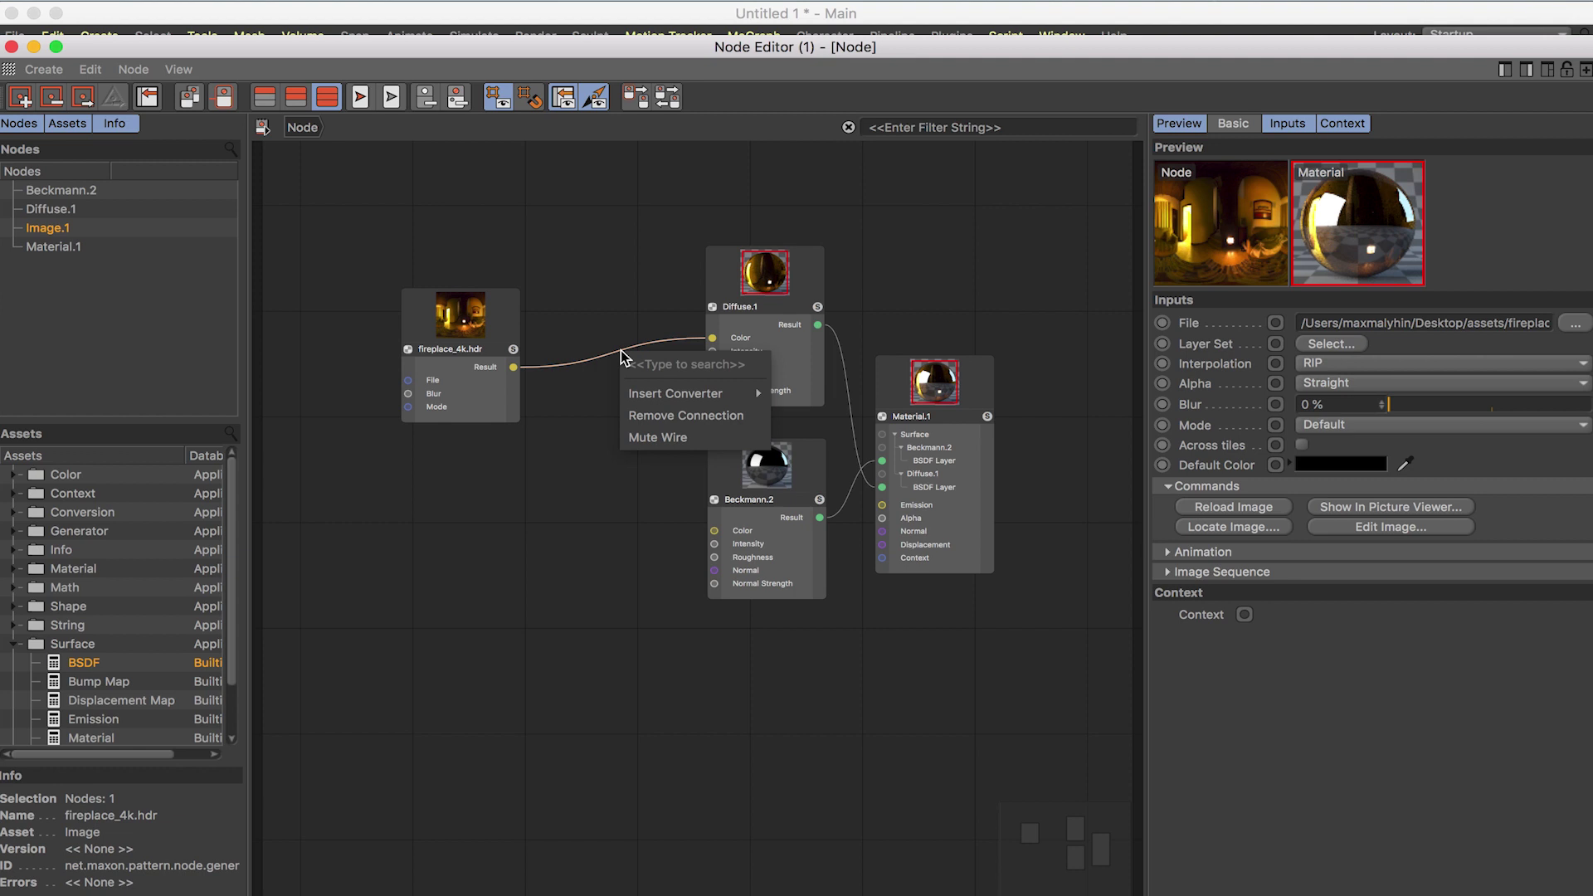
{"action": "mouse_move", "coordinate": [710, 395]}
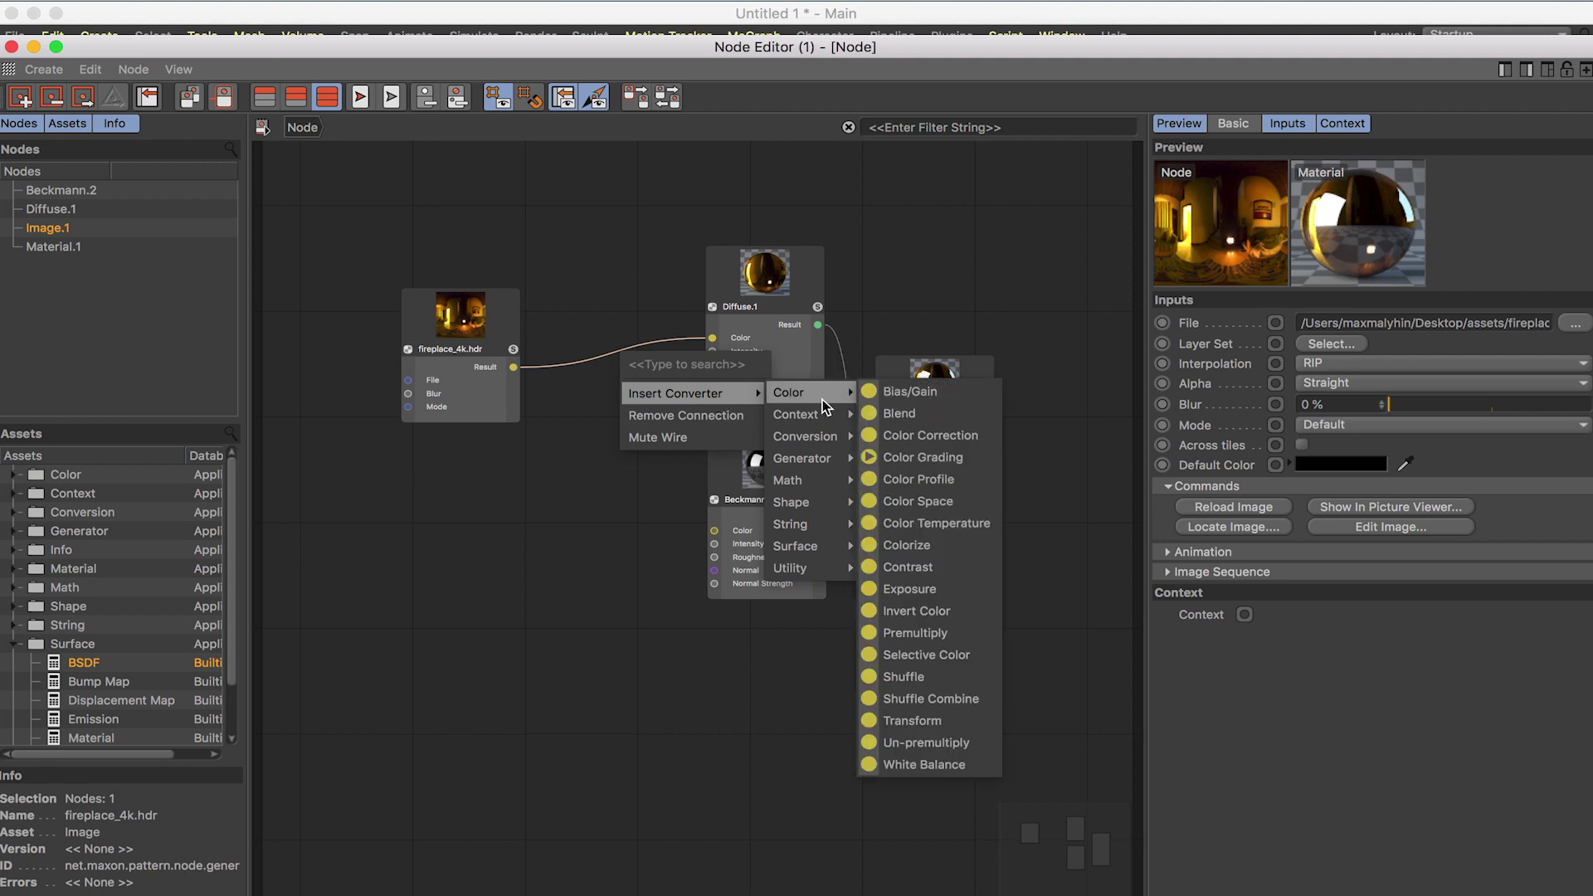
{"action": "mouse_move", "coordinate": [830, 424]}
{"action": "mouse_move", "coordinate": [817, 391]}
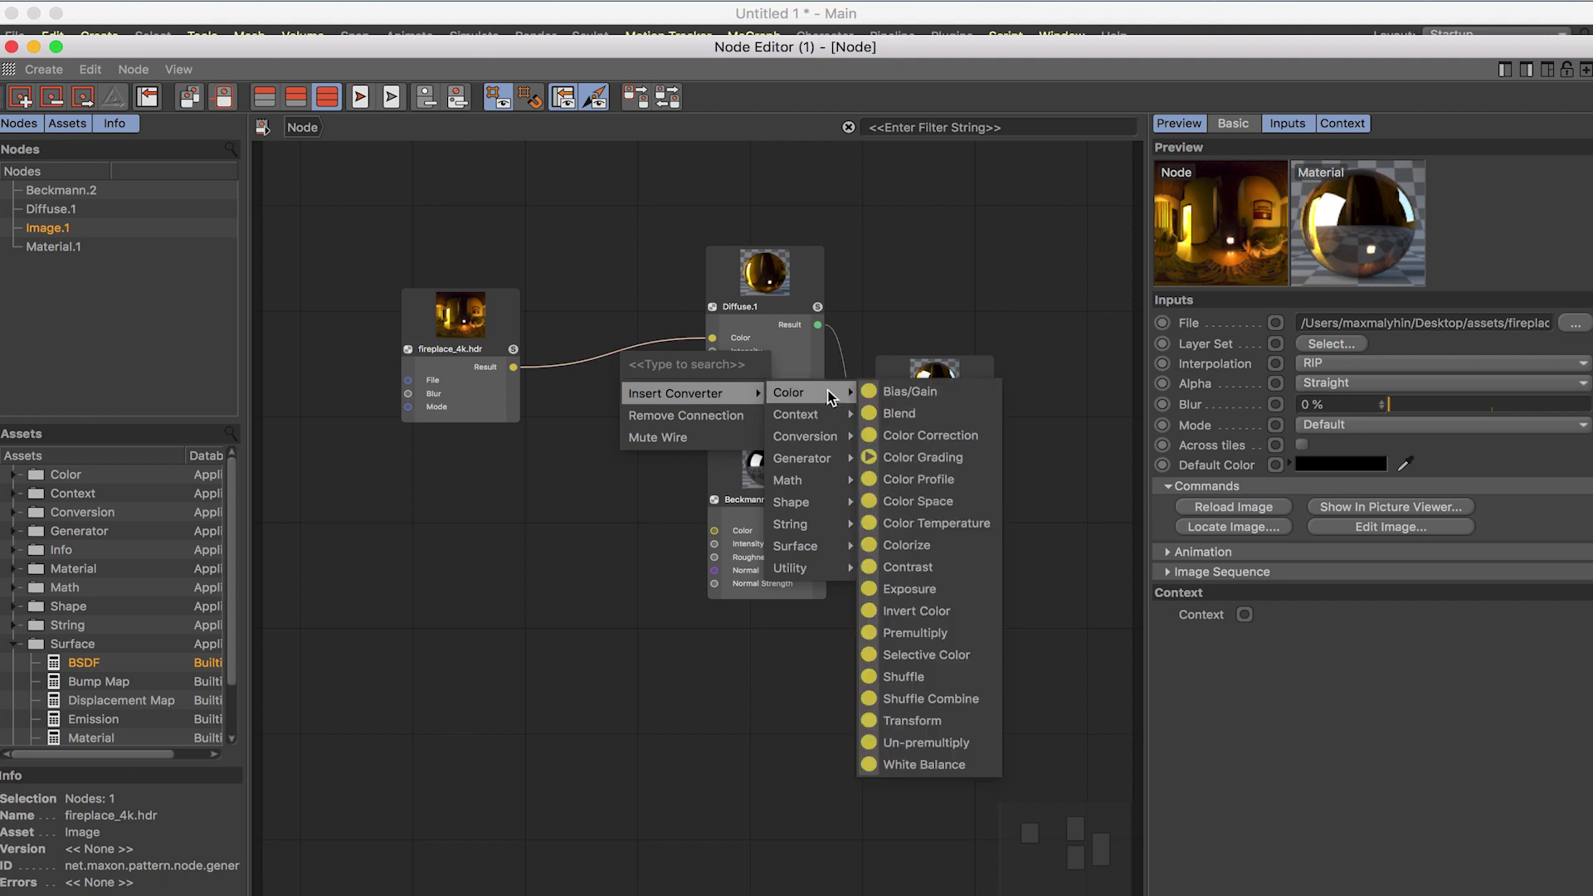
{"action": "left_click", "coordinate": [963, 442]}
Position Color Correction.1 between the nodes and shift the image's hue toward blue
{"action": "left_click_drag", "start_coordinate": [697, 490], "coordinate": [616, 349]}
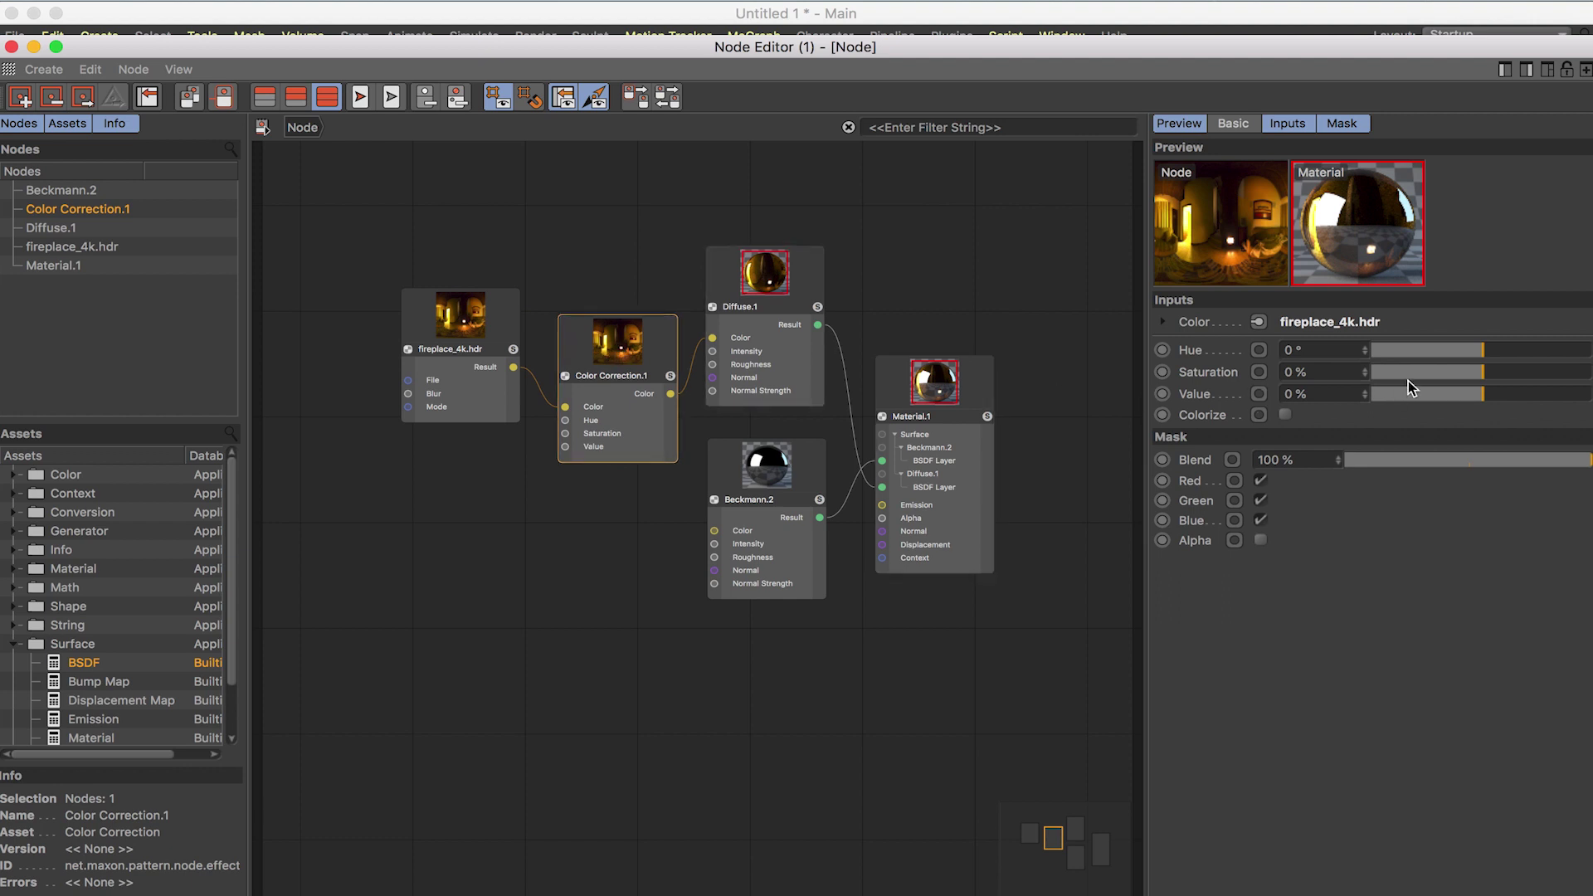
{"action": "left_click_drag", "start_coordinate": [1433, 355], "coordinate": [1516, 372]}
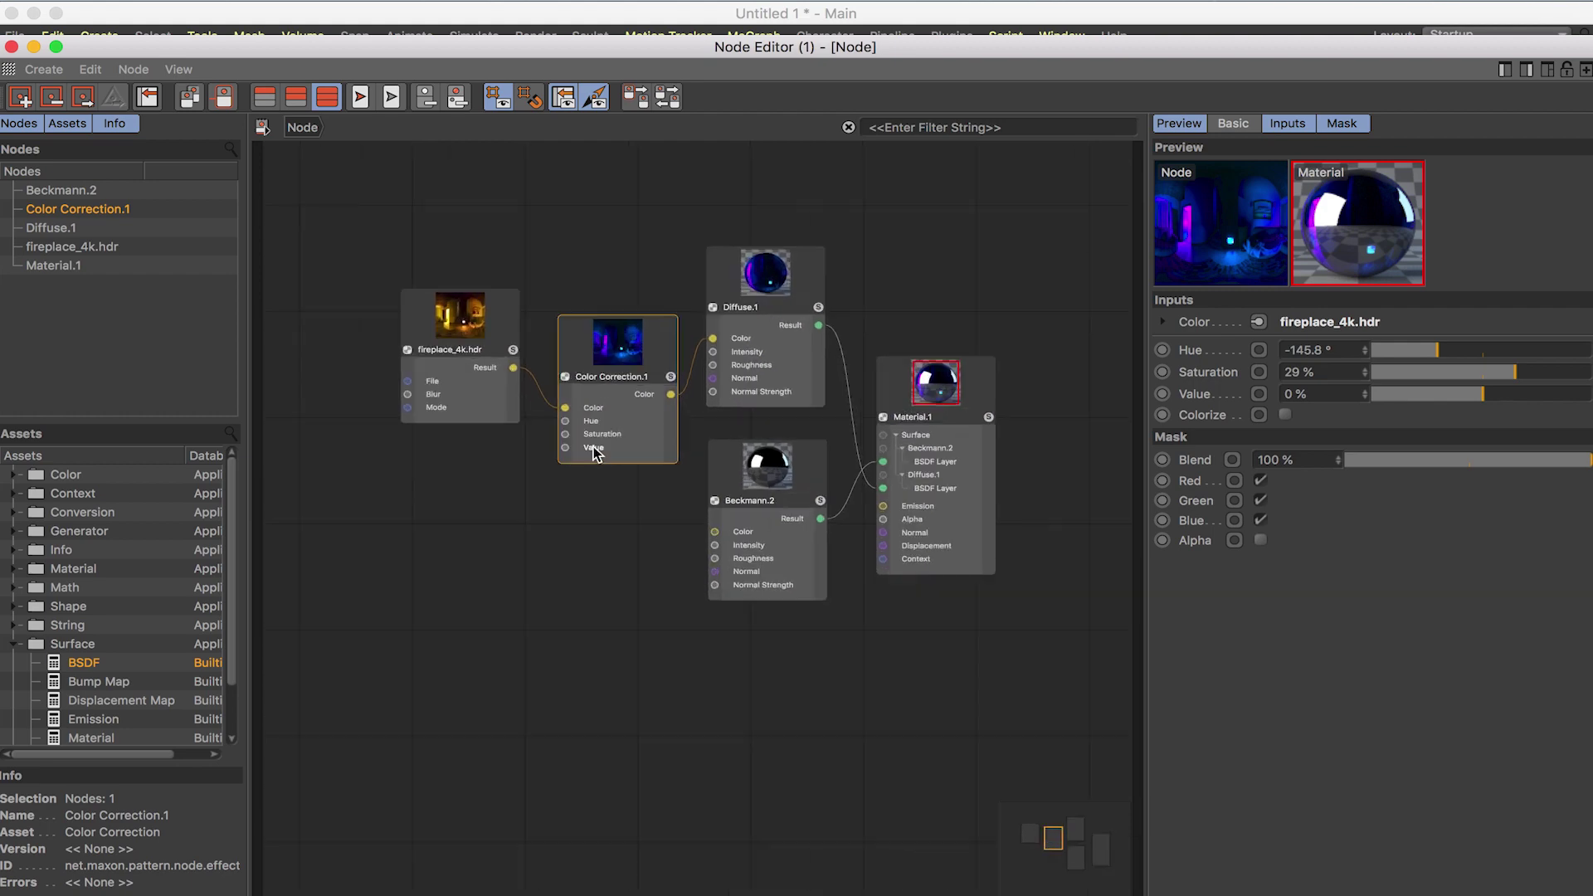
{"action": "scroll", "coordinate": [594, 450], "scroll_direction": "up", "scroll_amount": 3}
{"action": "scroll", "coordinate": [591, 450], "scroll_direction": "up", "scroll_amount": 1}
{"action": "mouse_move", "coordinate": [612, 290]}
{"action": "left_mouse_down"}
{"action": "mouse_move", "coordinate": [585, 285]}
{"action": "mouse_move", "coordinate": [605, 275]}
{"action": "left_mouse_up"}
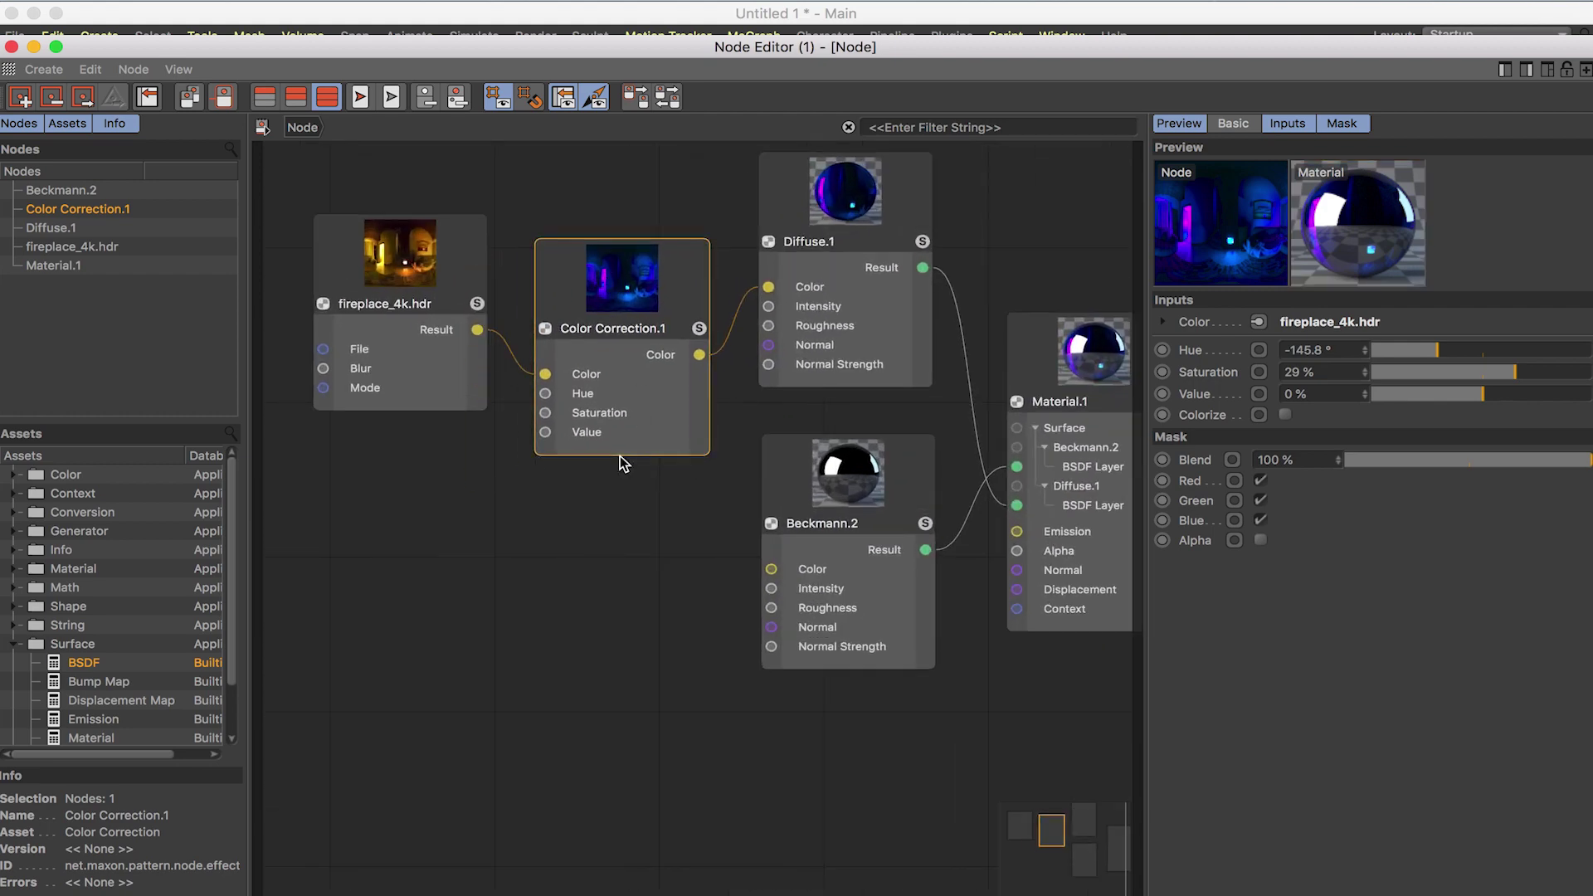
Add a slight blur to the fireplace image, leaving its alpha on Straight
{"action": "left_click", "coordinate": [412, 295]}
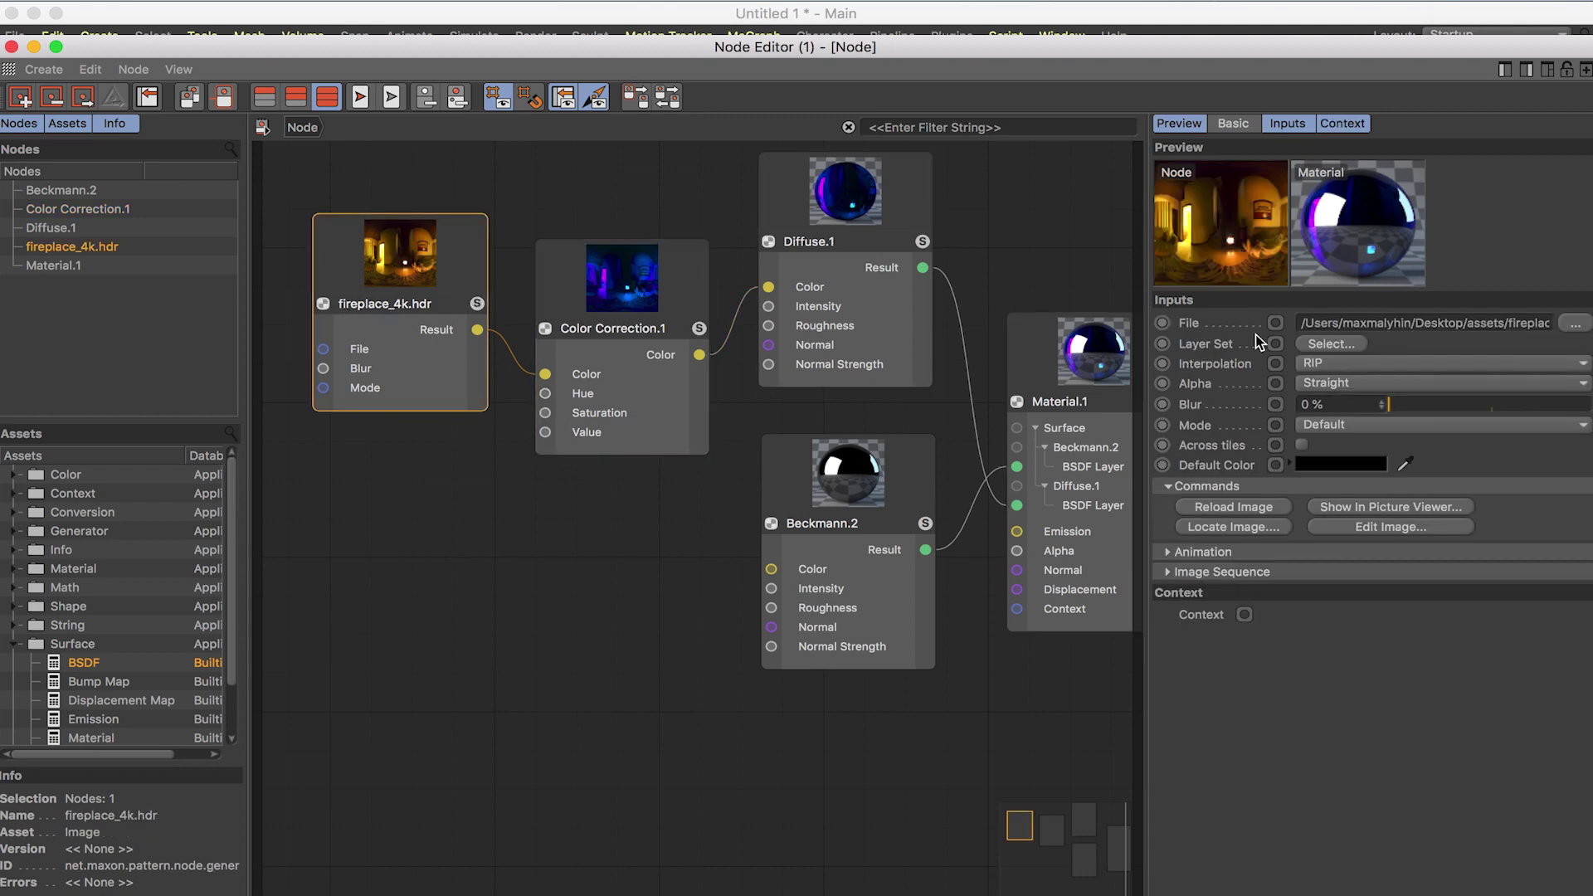
{"action": "left_click_drag", "start_coordinate": [1429, 406], "coordinate": [1358, 407]}
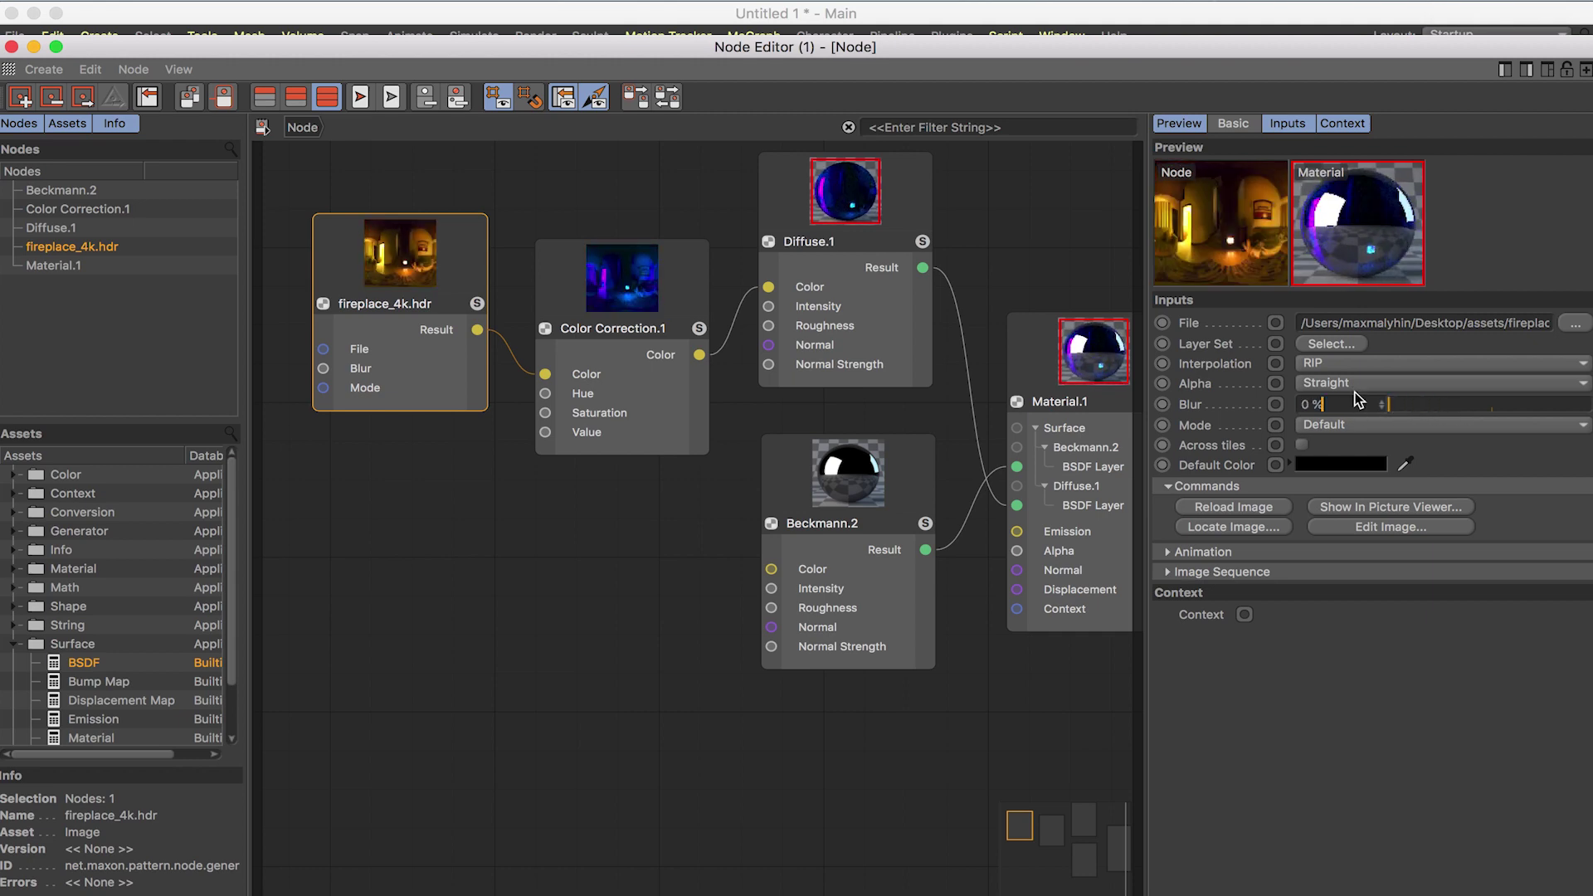
{"action": "left_click", "coordinate": [1361, 383]}
{"action": "left_click", "coordinate": [1378, 616]}
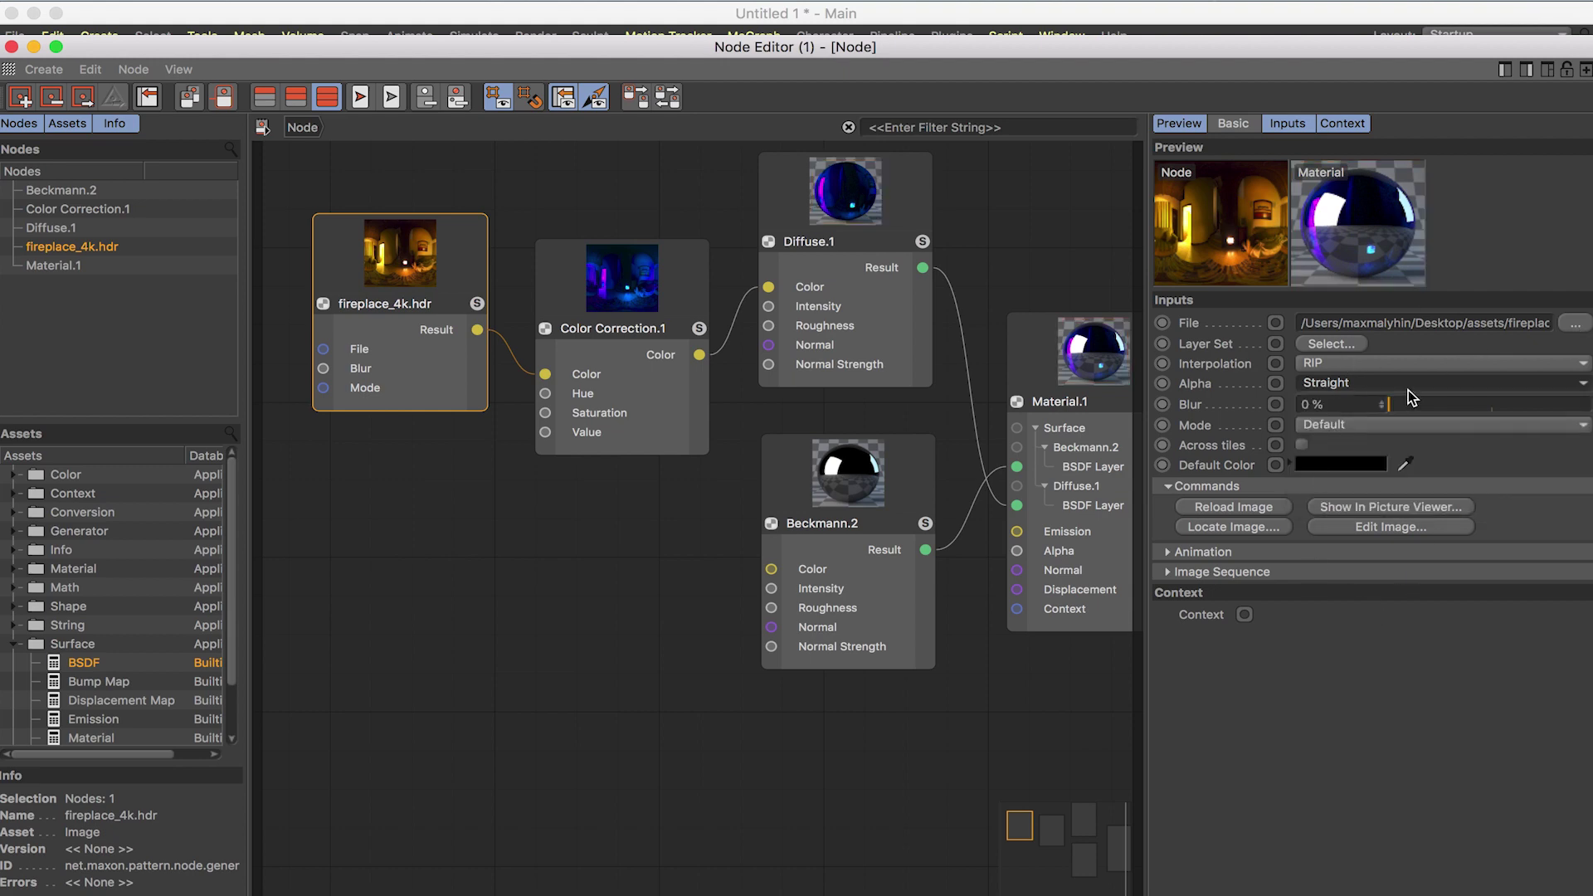
Delete the fireplace_4k.hdr and Color Correction.1 nodes
{"action": "scroll", "coordinate": [510, 472], "scroll_direction": "down", "scroll_amount": 2}
{"action": "middle_click_drag", "start_coordinate": [495, 399], "coordinate": [571, 458], "text": "alt"}
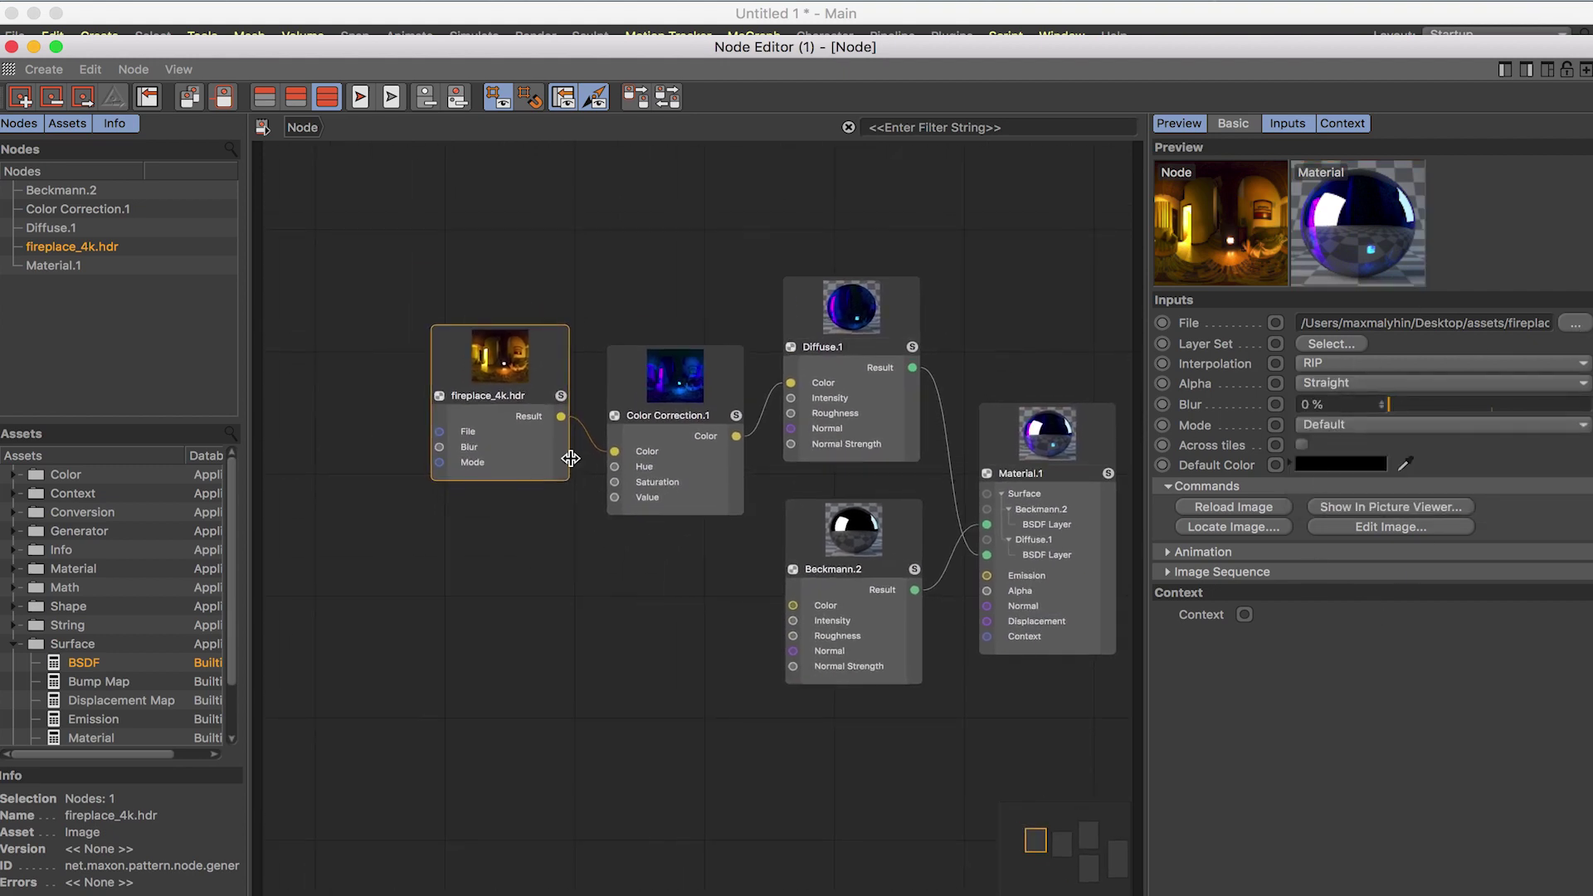
{"action": "left_click_drag", "start_coordinate": [453, 257], "coordinate": [694, 534]}
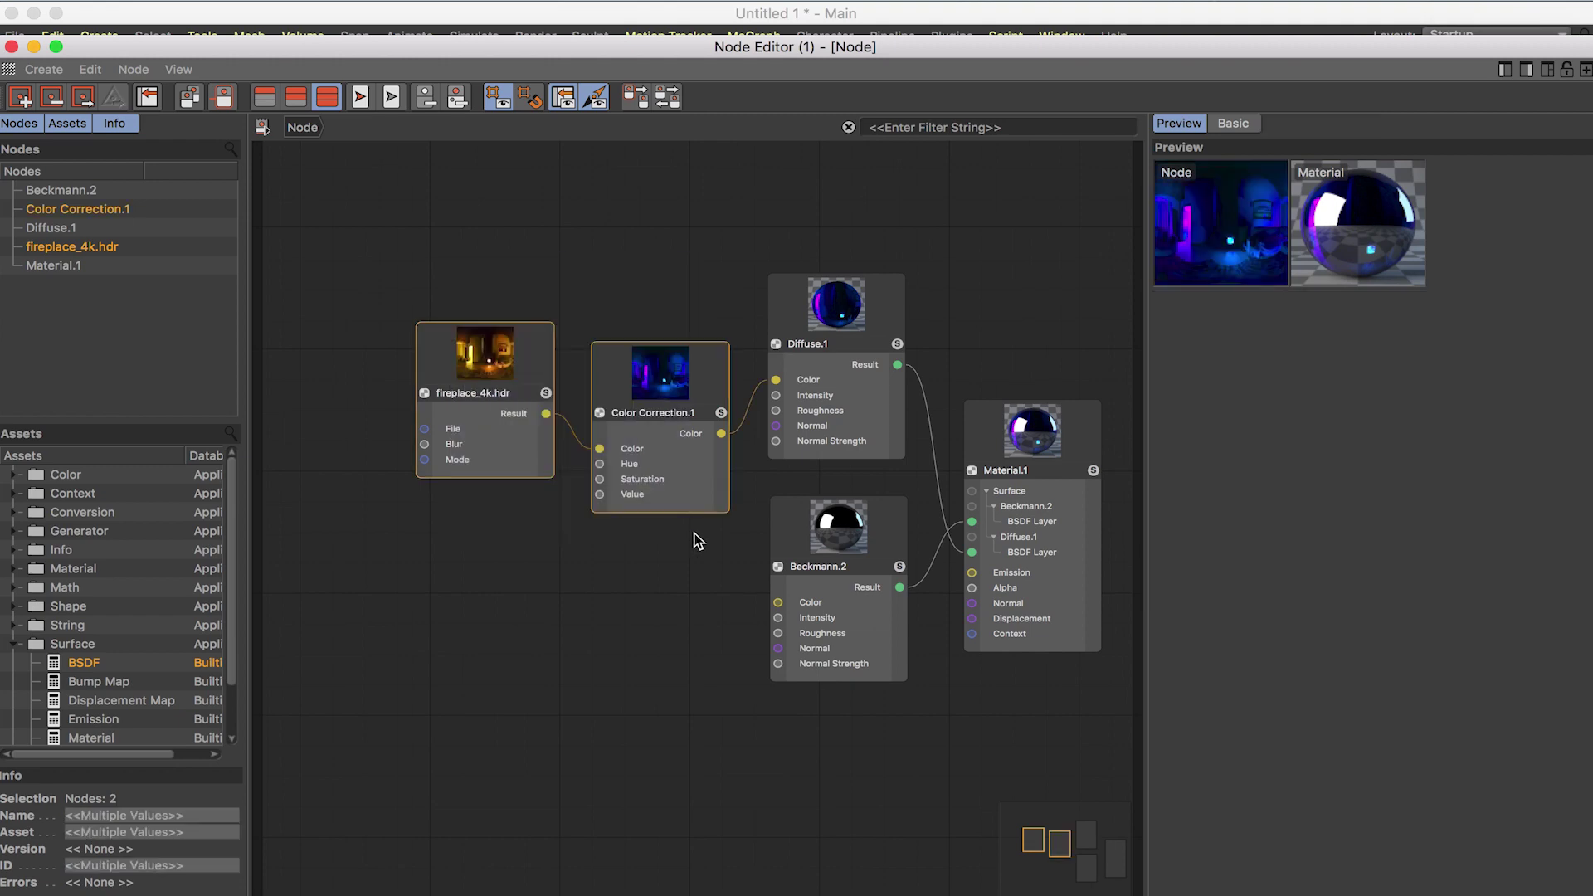
{"action": "key", "text": "Delete"}
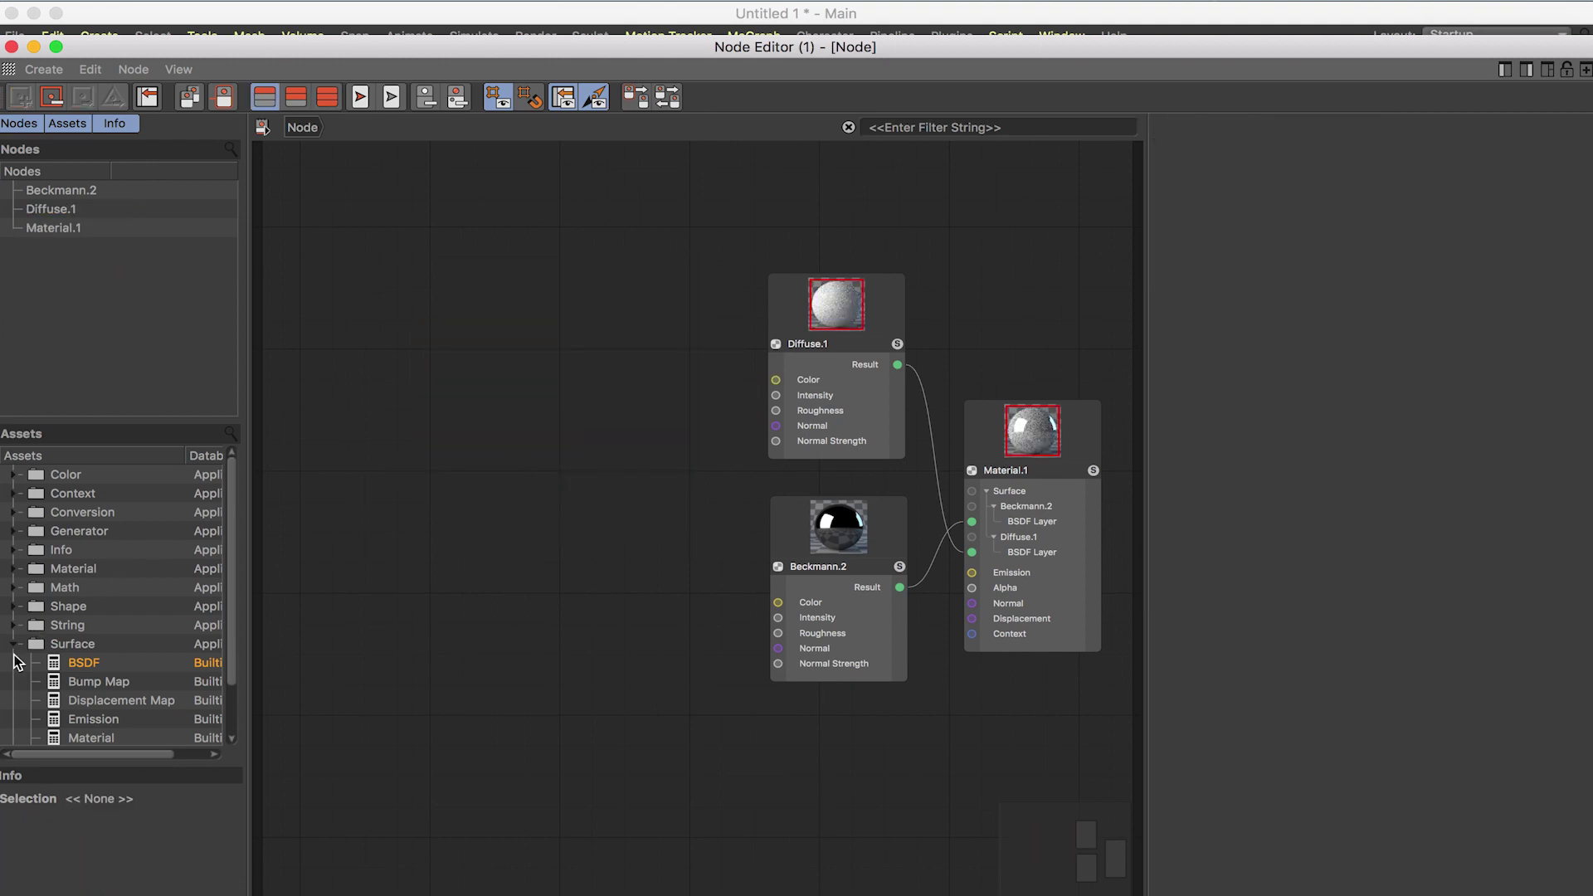
Search the node popup for 'bum' and try dragging Bump Map onto the graph
{"action": "left_click", "coordinate": [13, 655]}
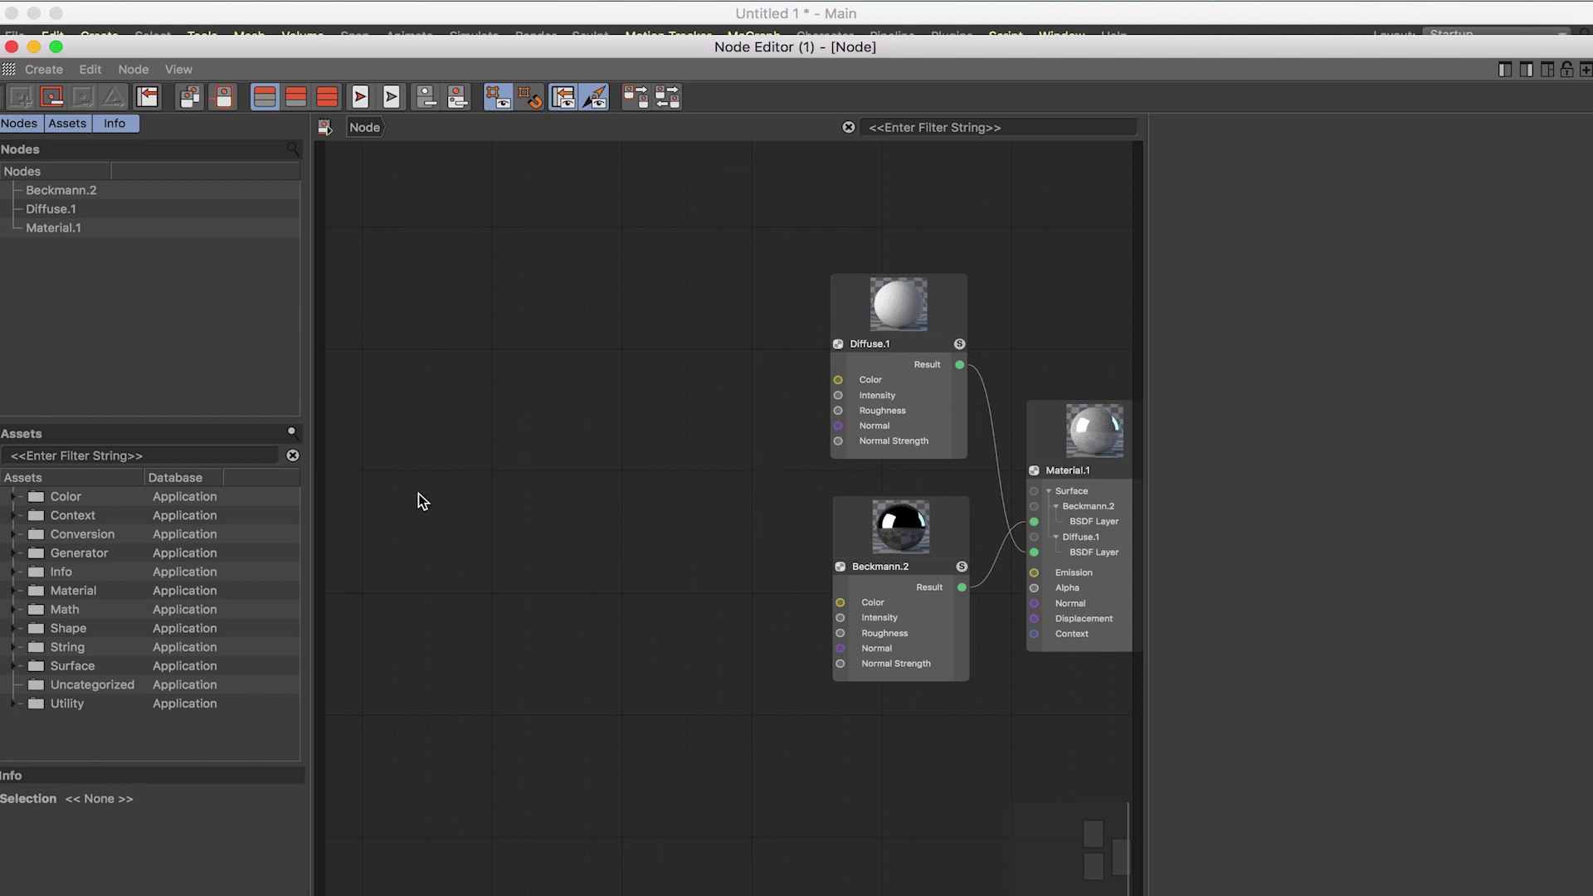
{"action": "left_click", "coordinate": [561, 495]}
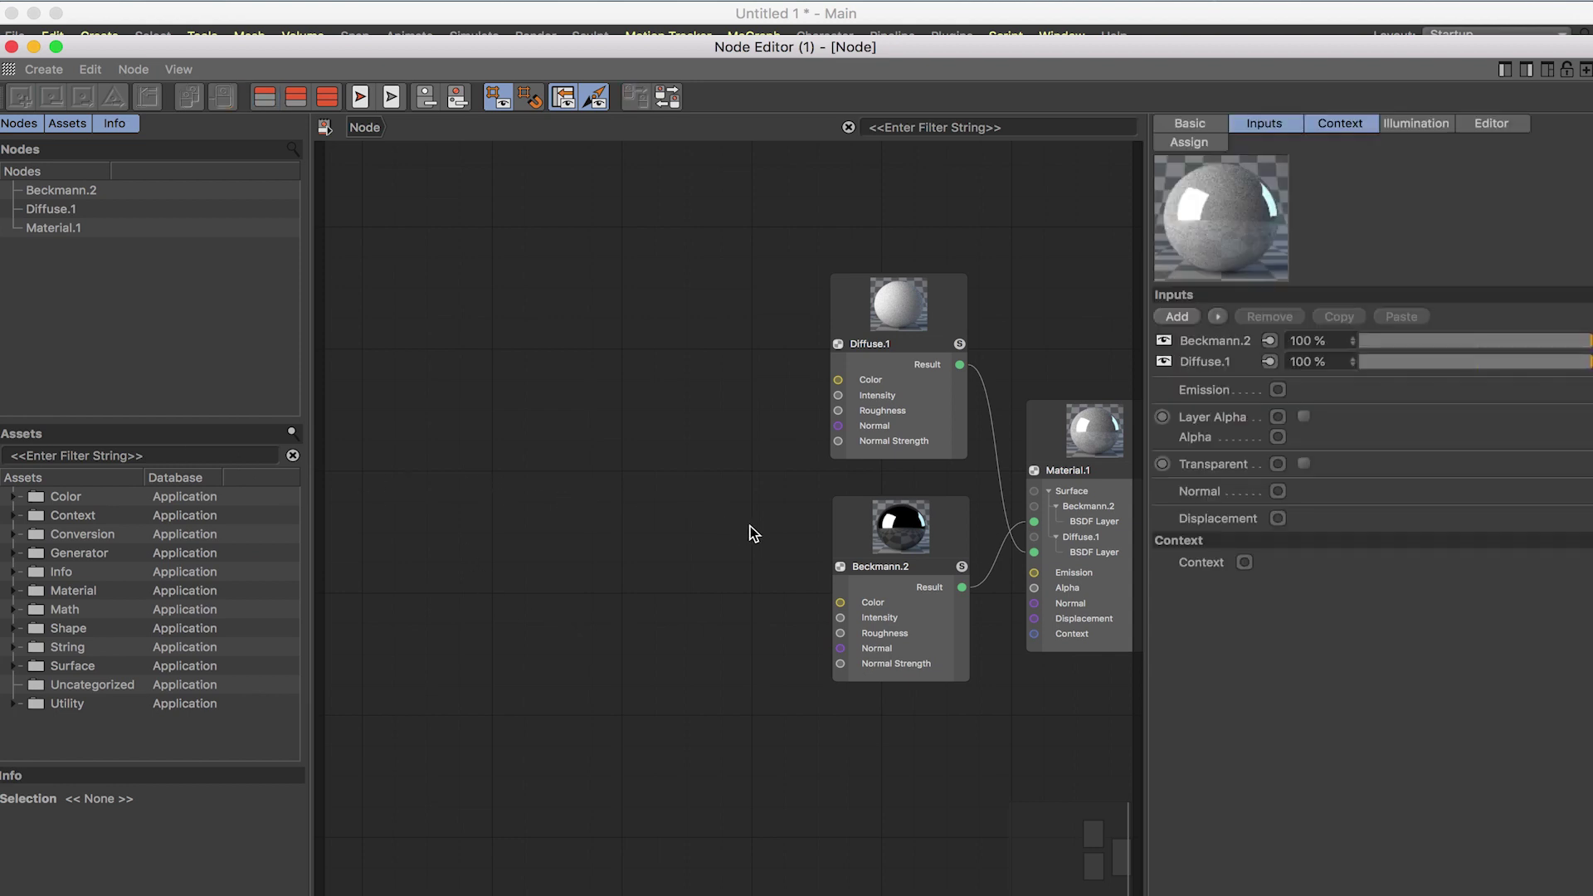
{"action": "middle_click_drag", "start_coordinate": [750, 526], "coordinate": [652, 506], "text": "alt"}
{"action": "double_click", "coordinate": [569, 437]}
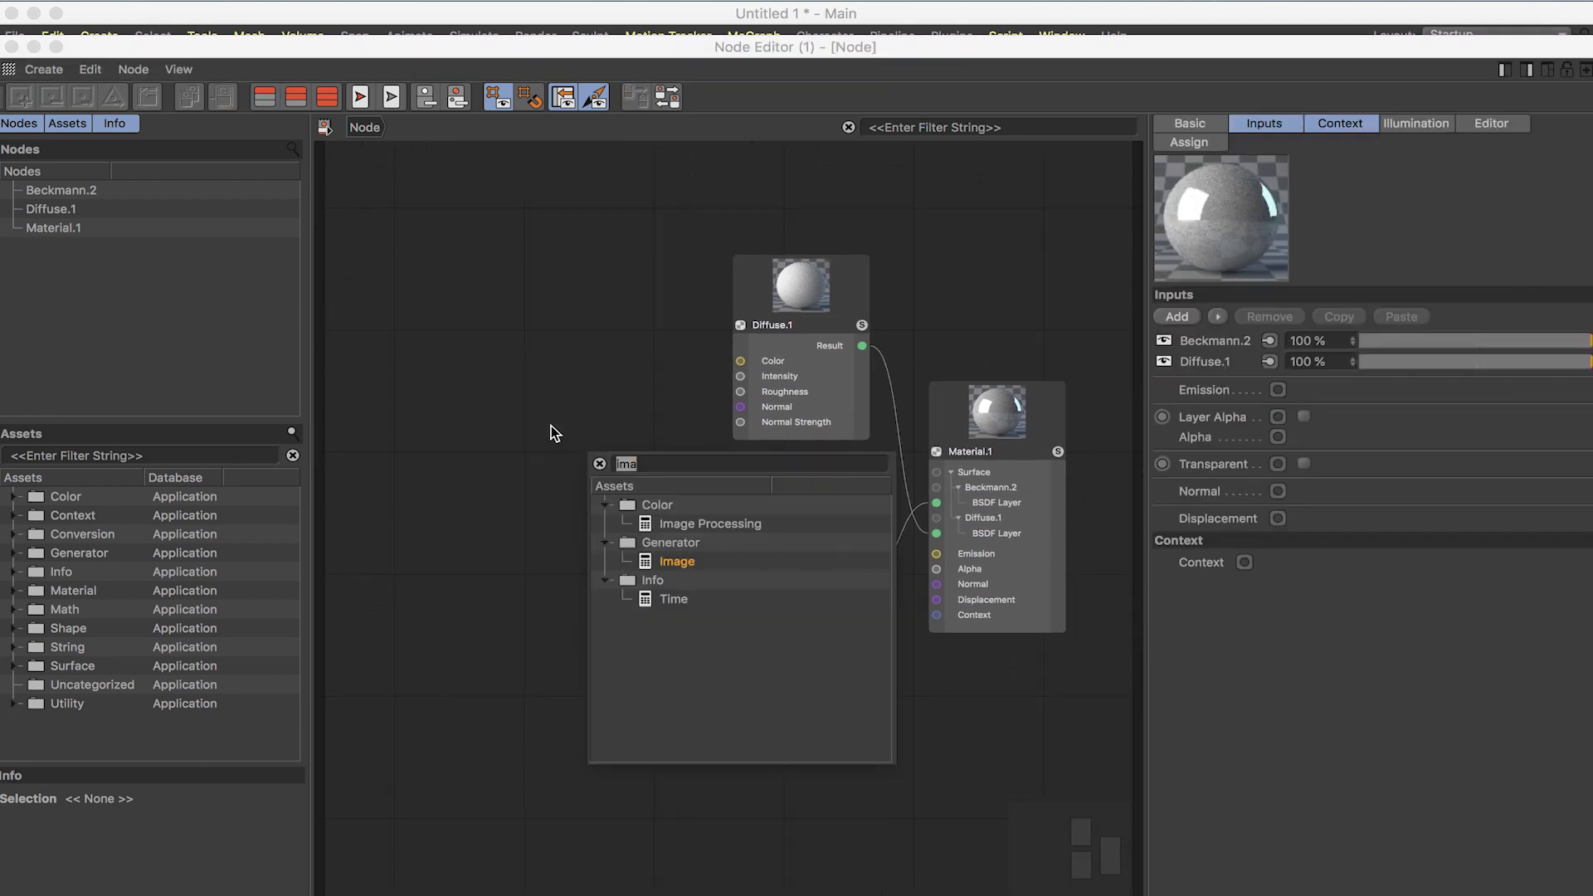
{"action": "type", "text": "bum"}
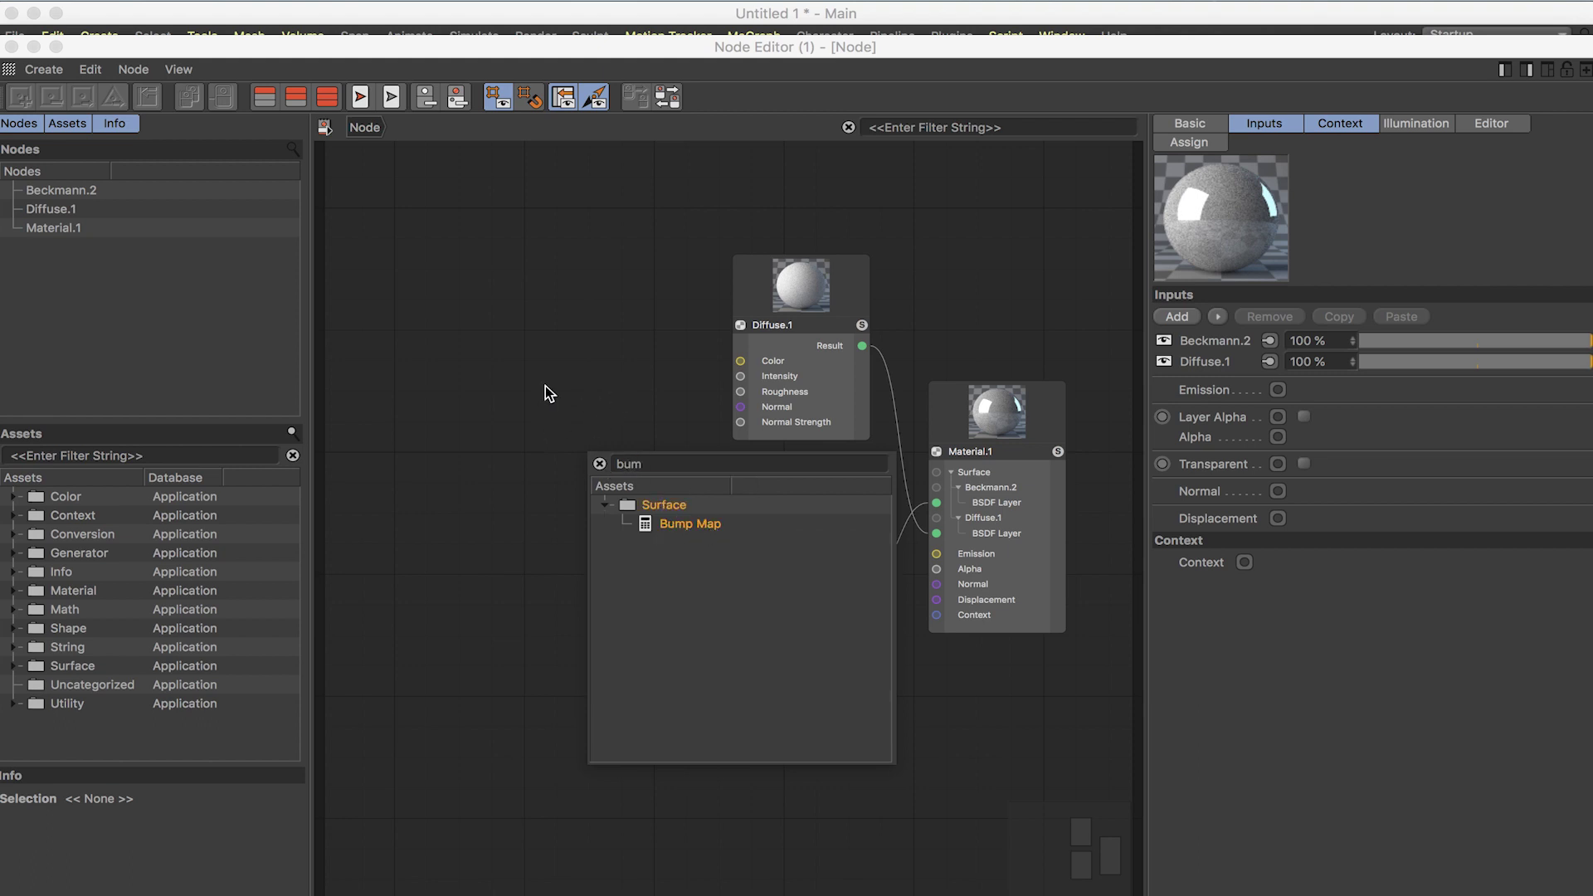
{"action": "left_click", "coordinate": [544, 452]}
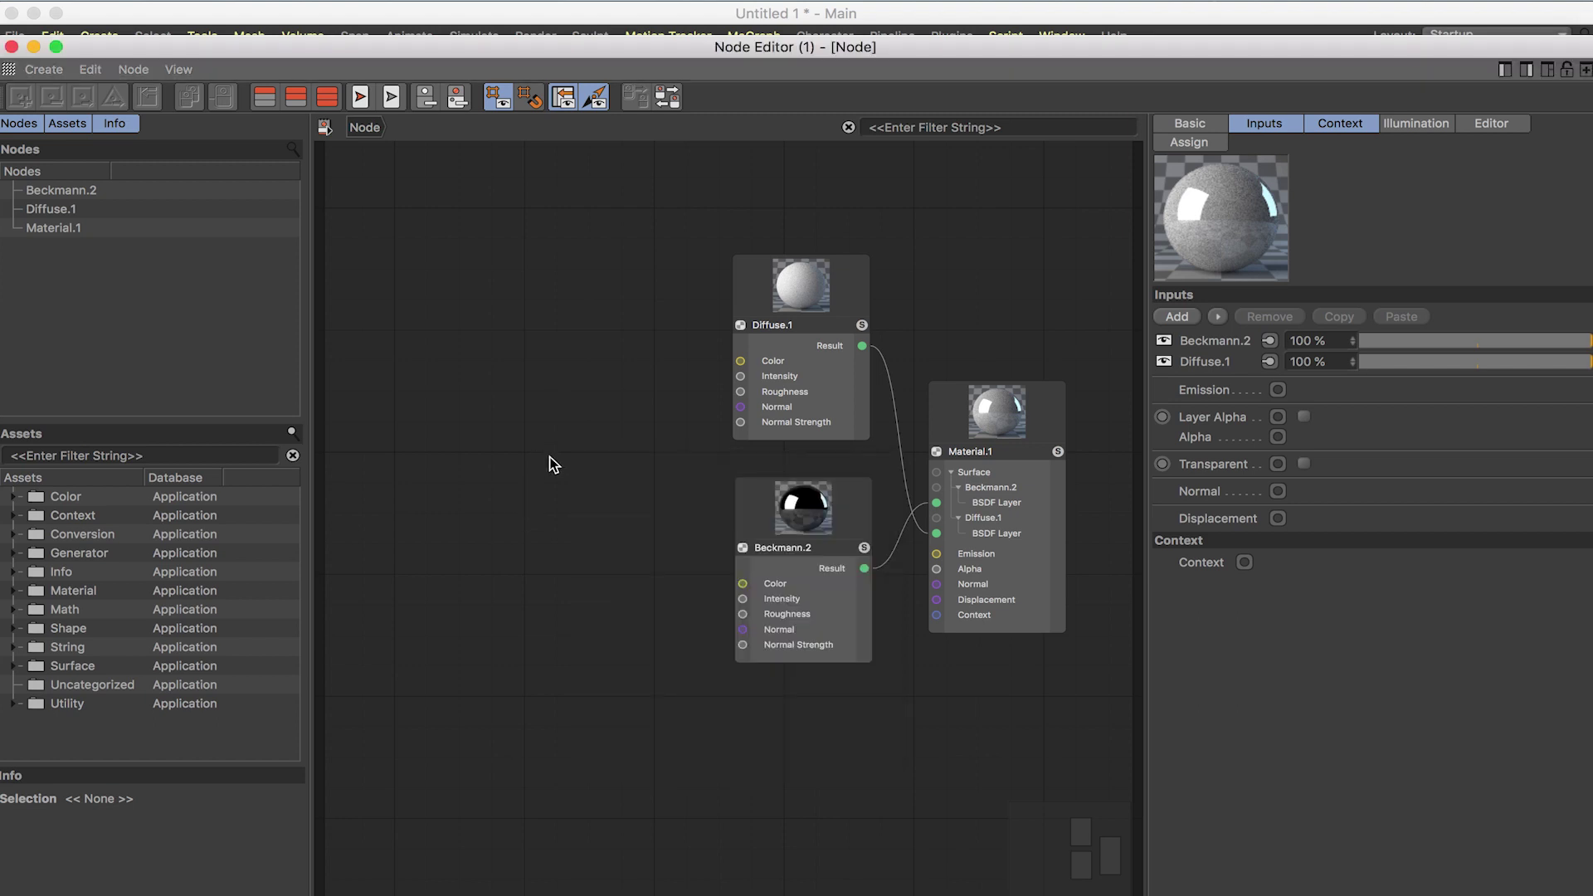
{"action": "double_click", "coordinate": [603, 457]}
{"action": "left_click_drag", "start_coordinate": [712, 532], "coordinate": [495, 330]}
Reopen the material's node graph and type 'bum' into the Assets panel filter
{"action": "left_click", "coordinate": [11, 47]}
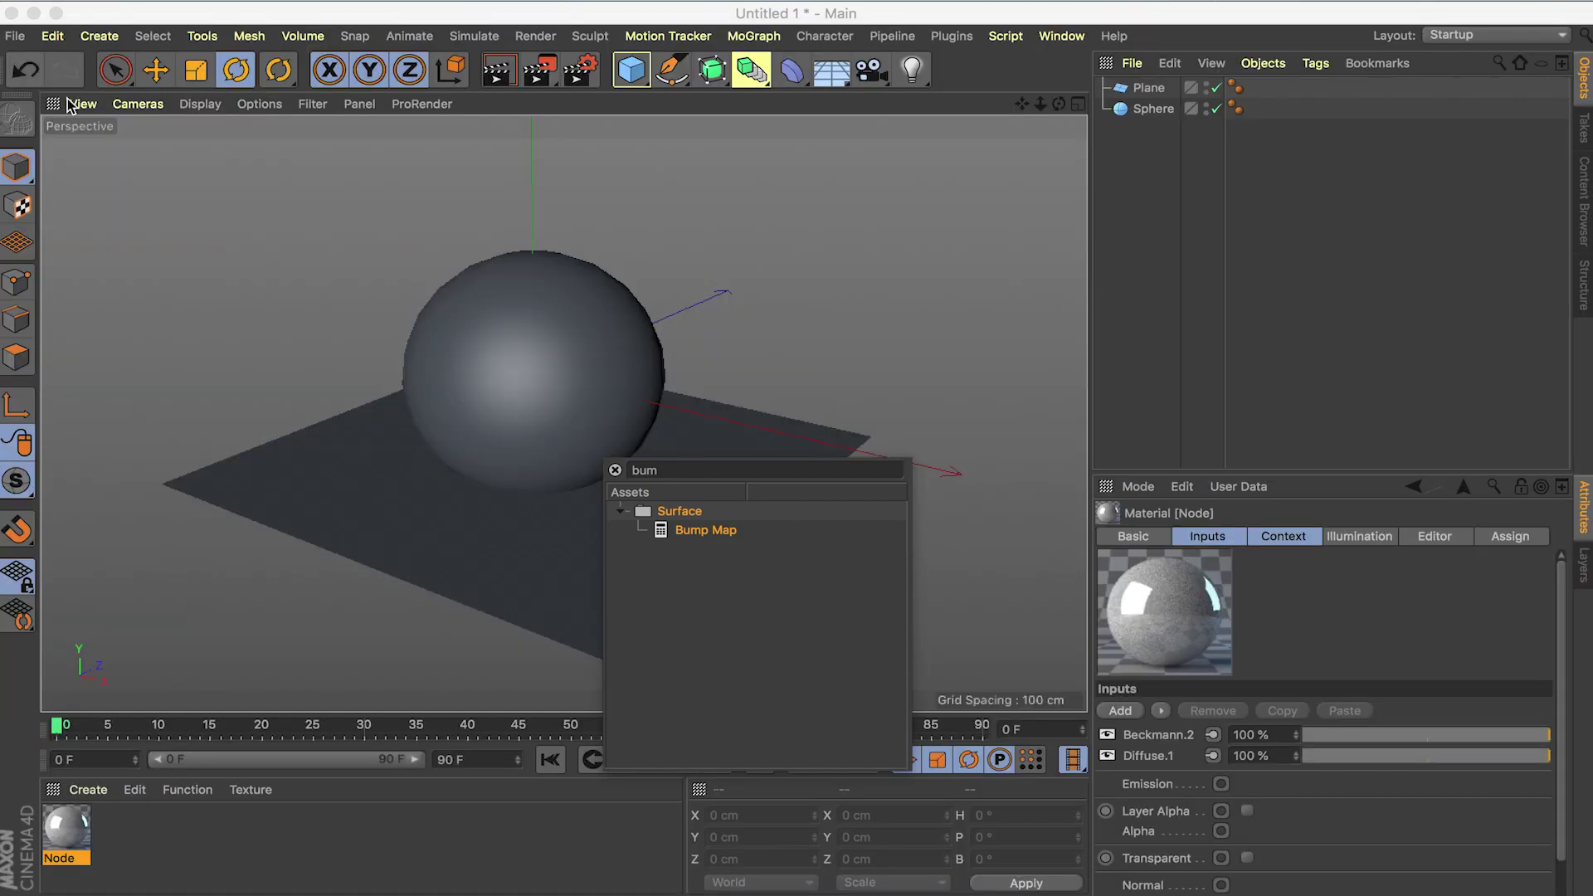
{"action": "double_click", "coordinate": [70, 818]}
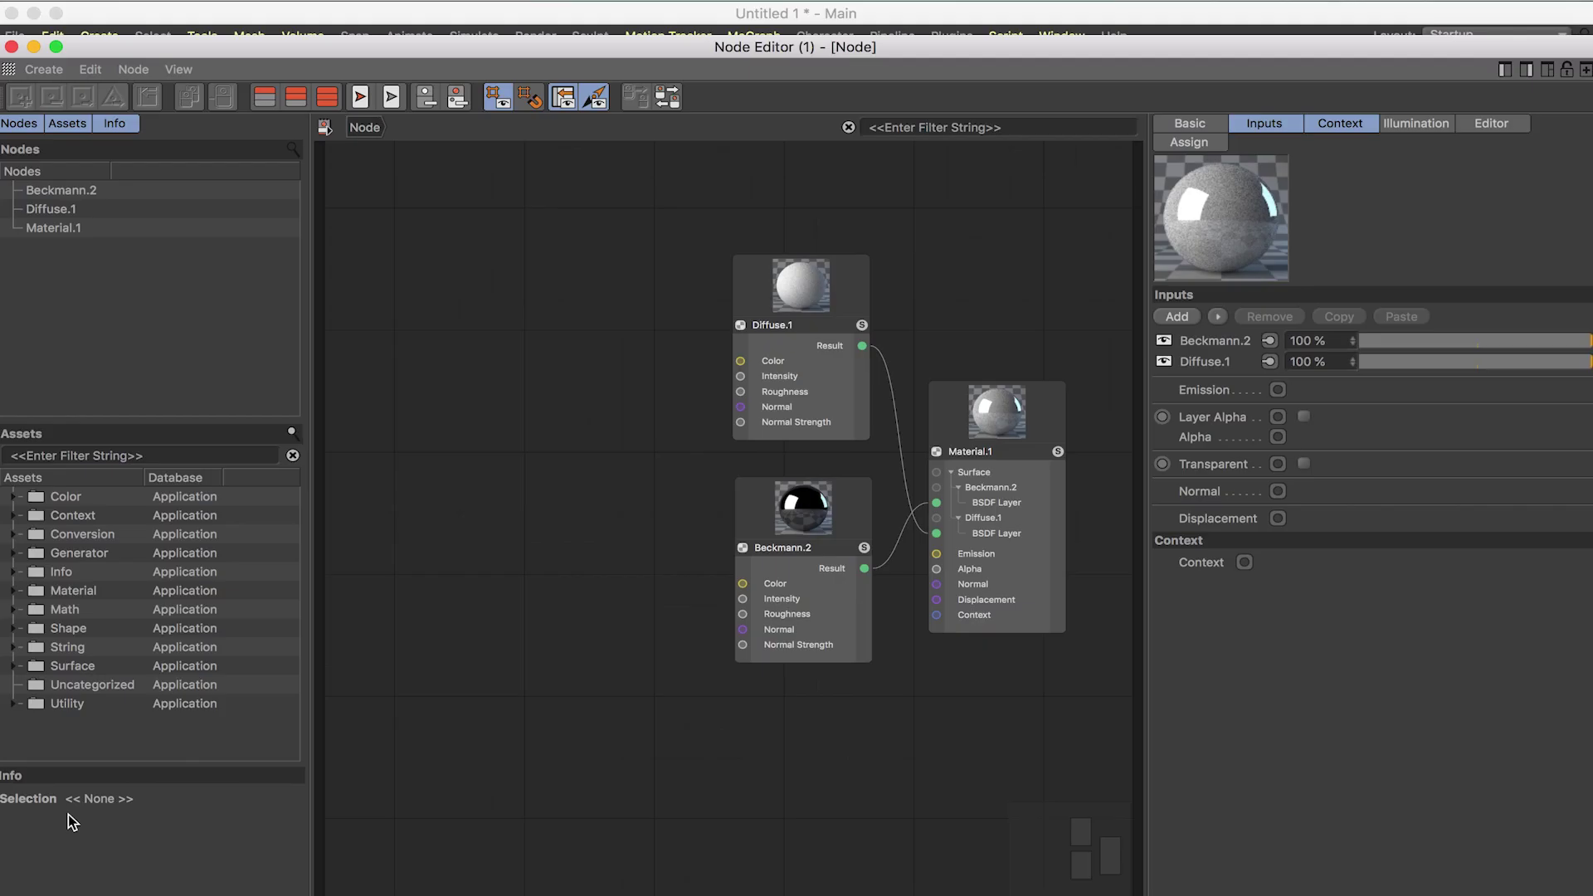
{"action": "double_click", "coordinate": [546, 537]}
{"action": "left_click_drag", "start_coordinate": [649, 616], "coordinate": [534, 478]}
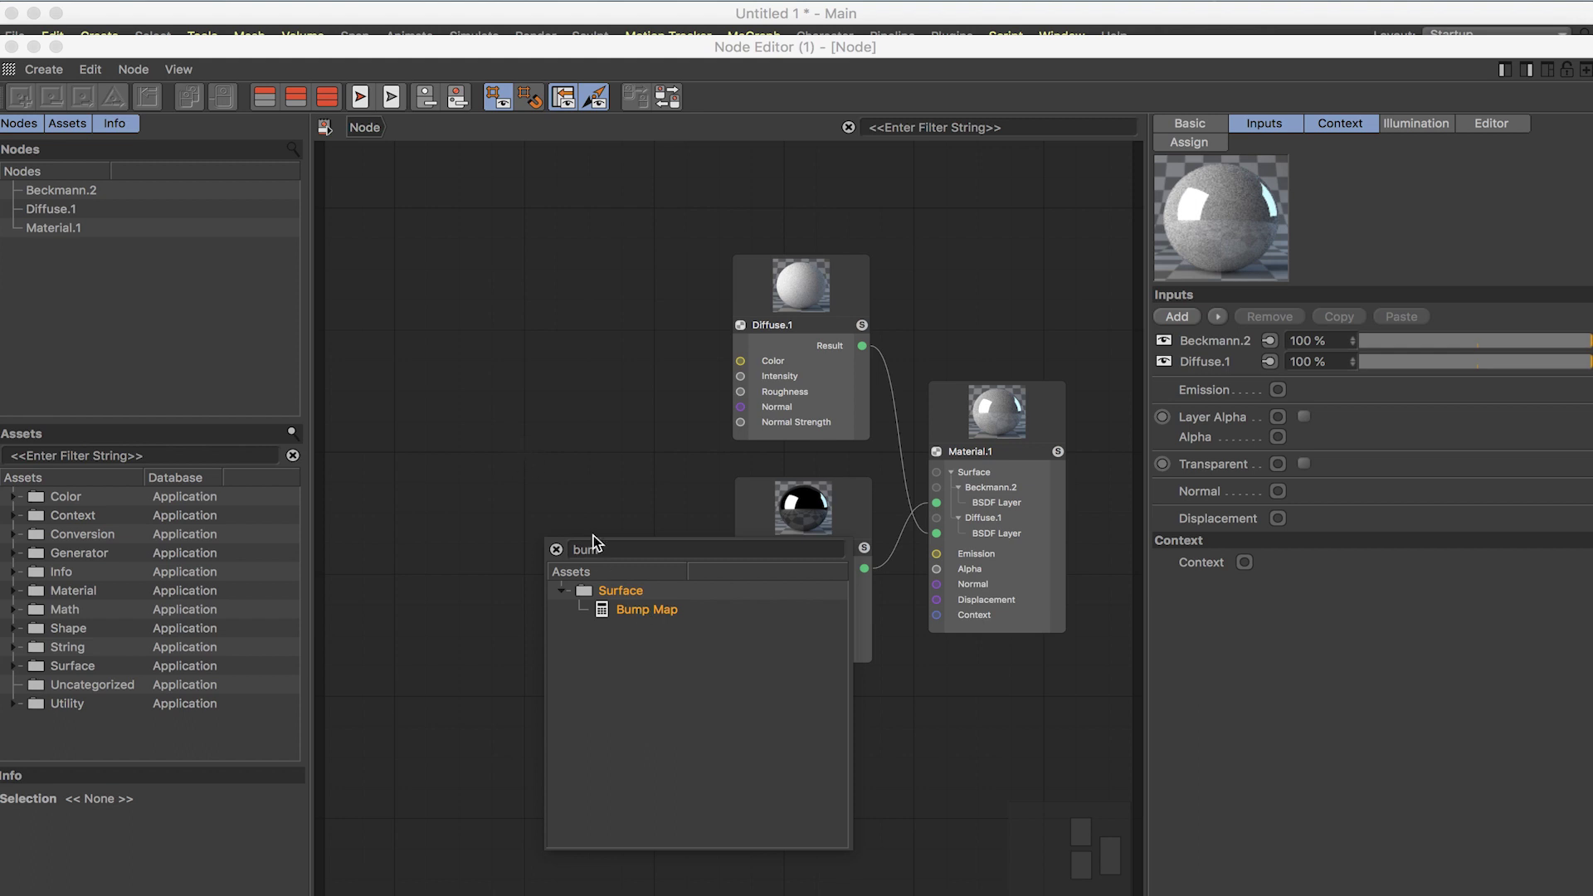
{"action": "left_click", "coordinate": [453, 480]}
{"action": "left_click", "coordinate": [178, 459]}
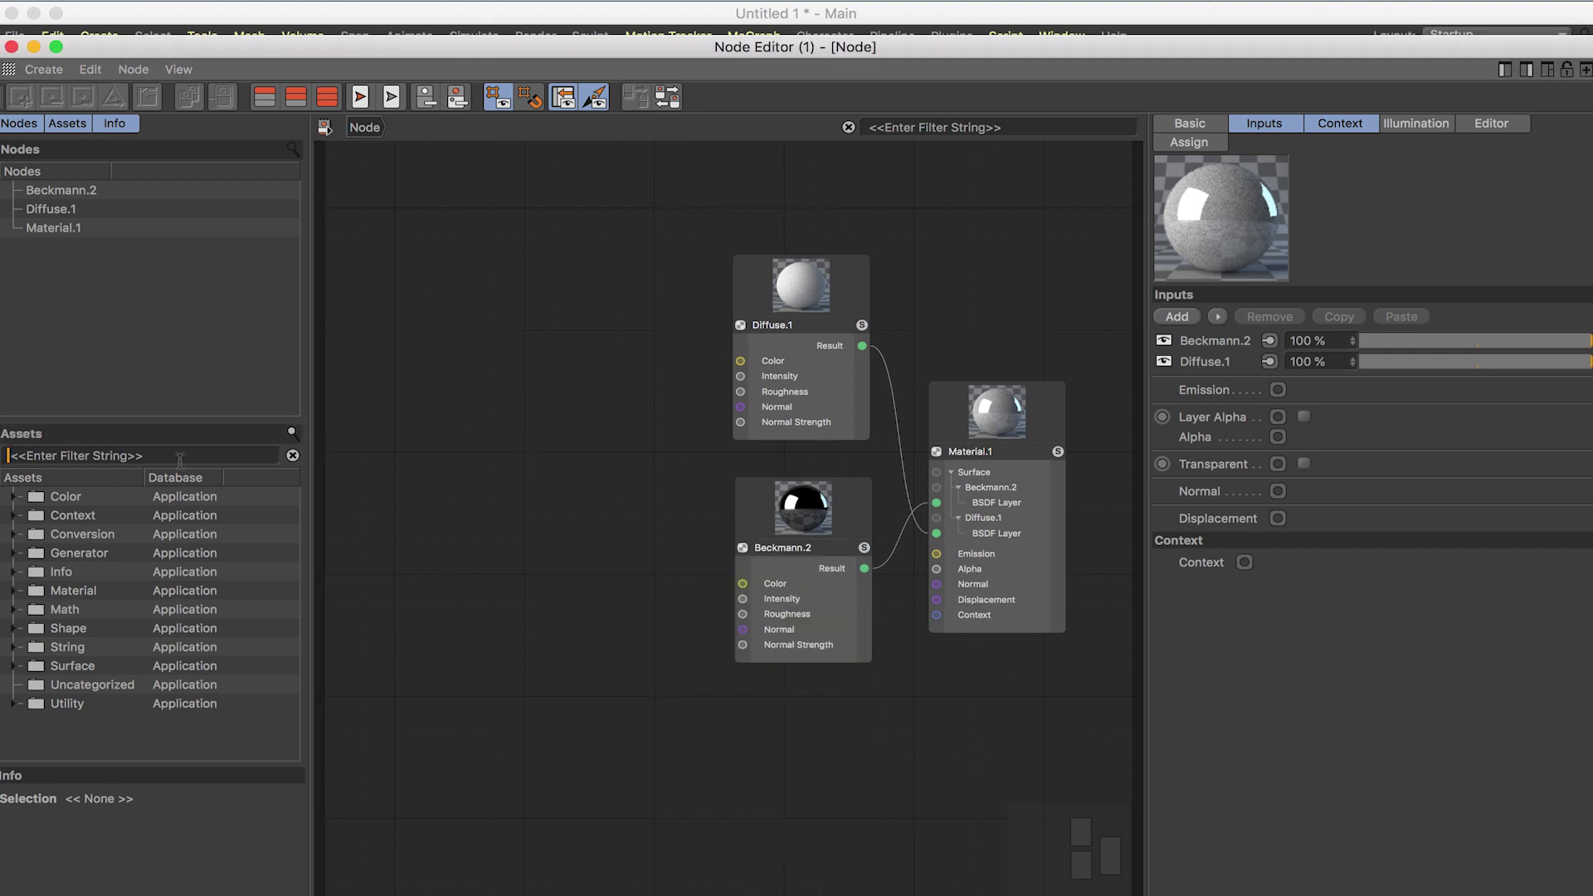
{"action": "type", "text": "bum"}
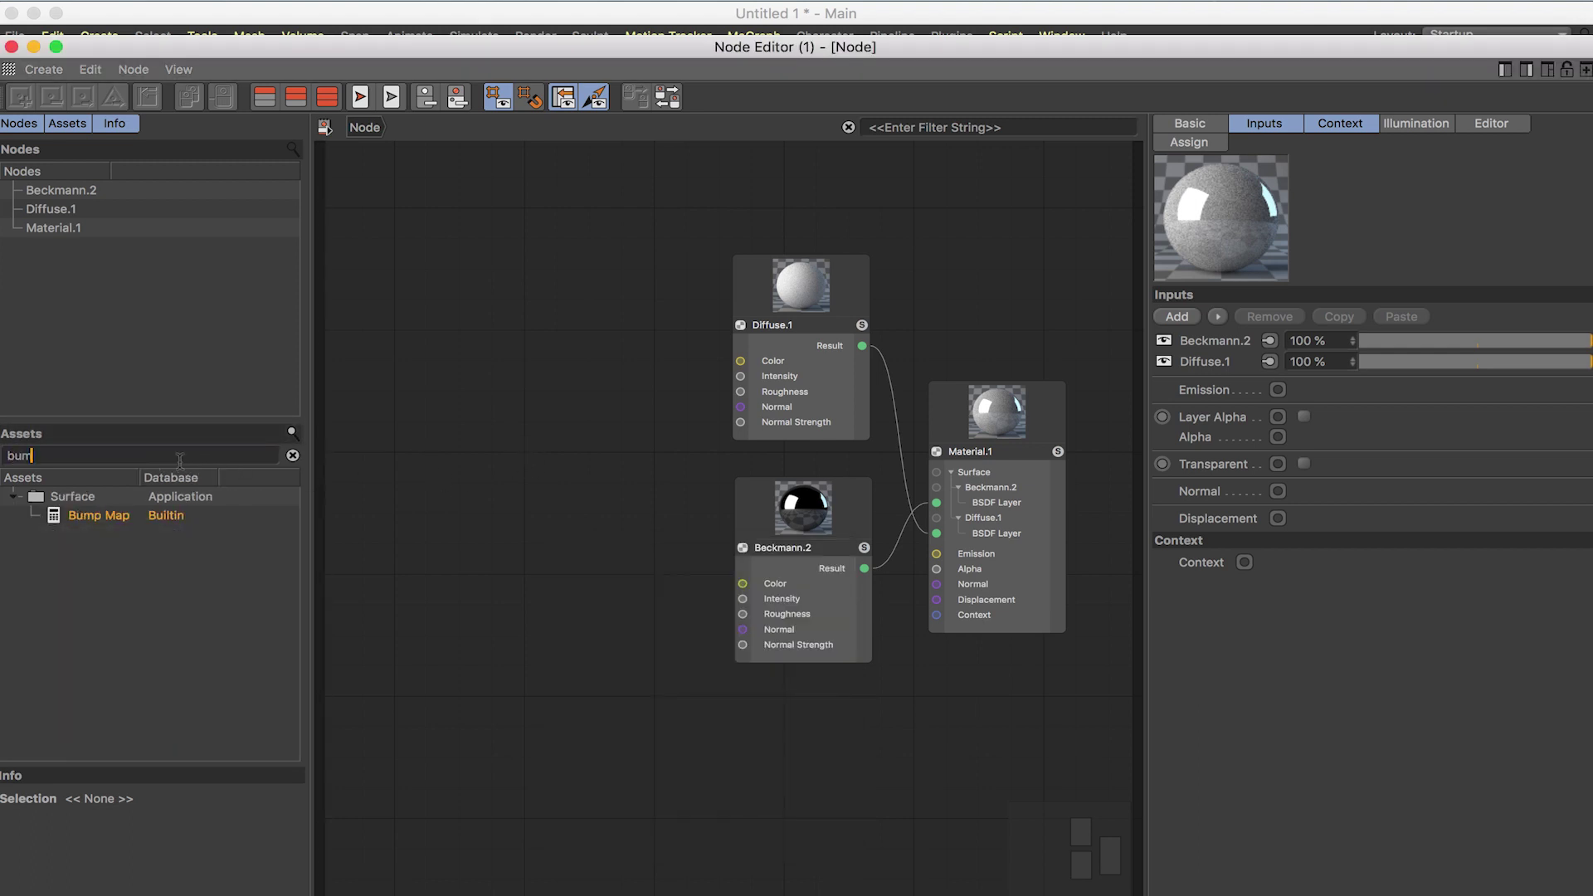
Add Bump Map and Noise nodes, wiring Noise into Bump Map Value and Bump Map into Beckmann.2 Normal
{"action": "left_click_drag", "start_coordinate": [93, 514], "coordinate": [516, 516]}
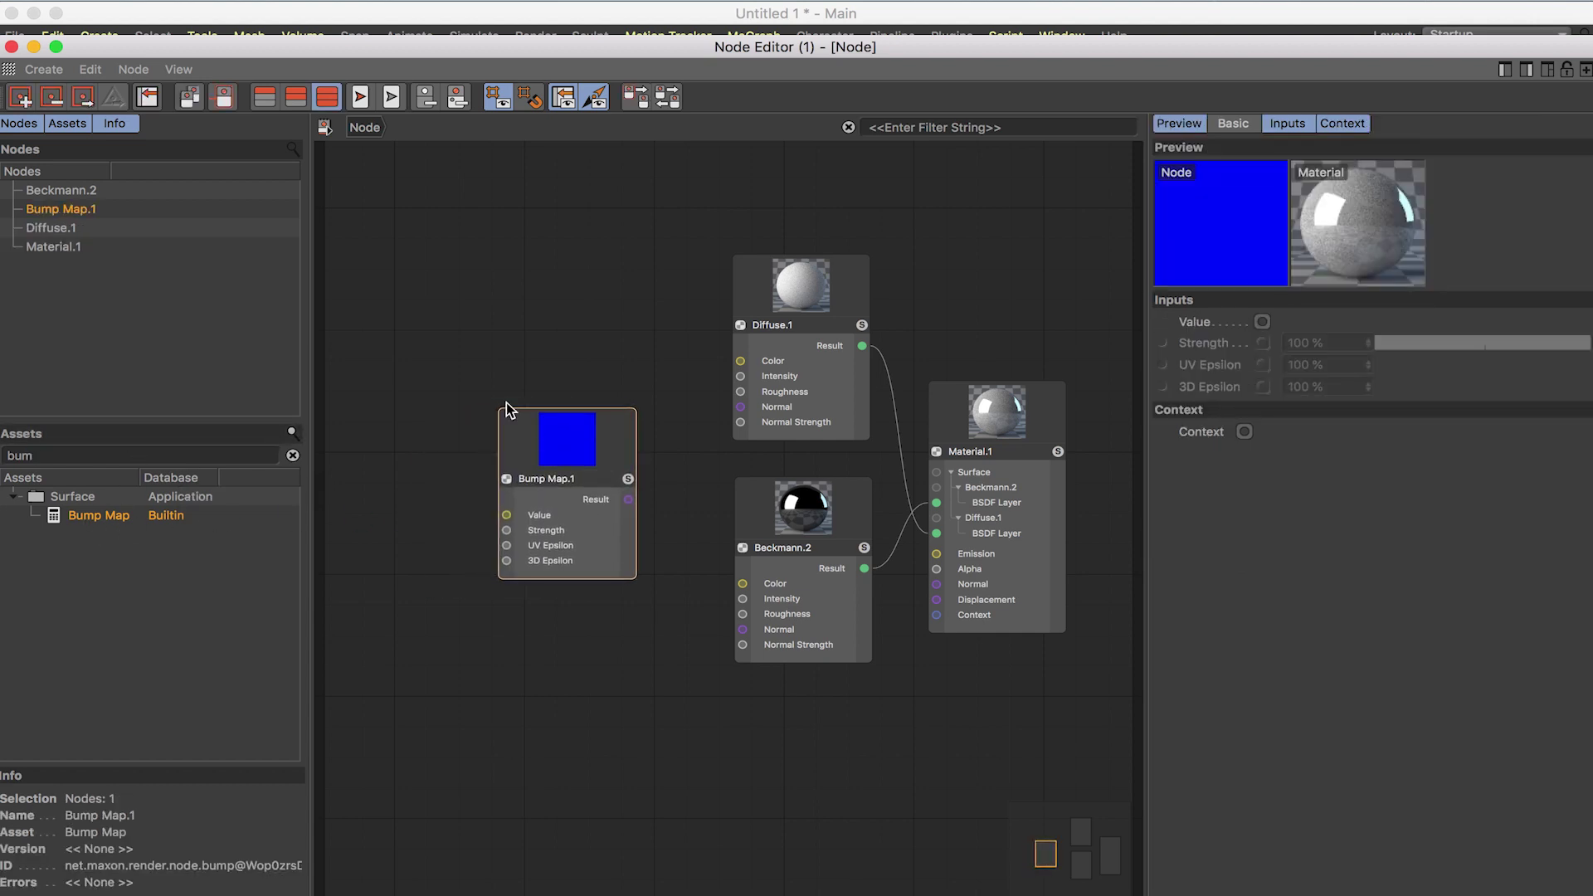
{"action": "left_click", "coordinate": [466, 395]}
{"action": "left_click_drag", "start_coordinate": [118, 455], "coordinate": [0, 434]}
{"action": "type", "text": "nois"}
{"action": "left_click_drag", "start_coordinate": [81, 556], "coordinate": [455, 415]}
{"action": "left_click_drag", "start_coordinate": [445, 308], "coordinate": [506, 515]}
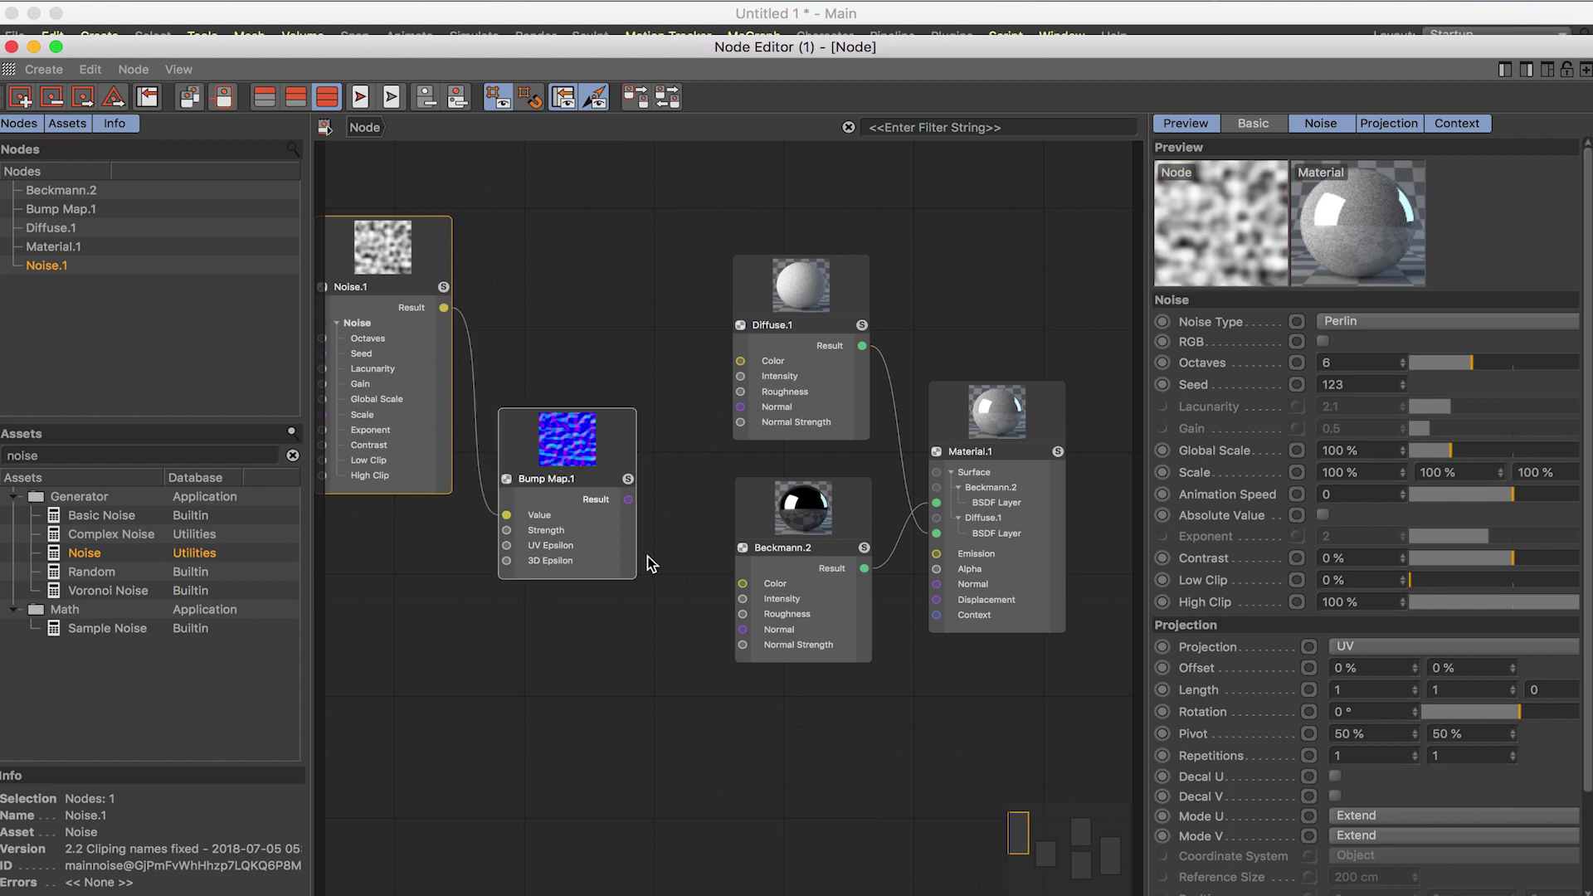
{"action": "left_click_drag", "start_coordinate": [628, 498], "coordinate": [743, 630]}
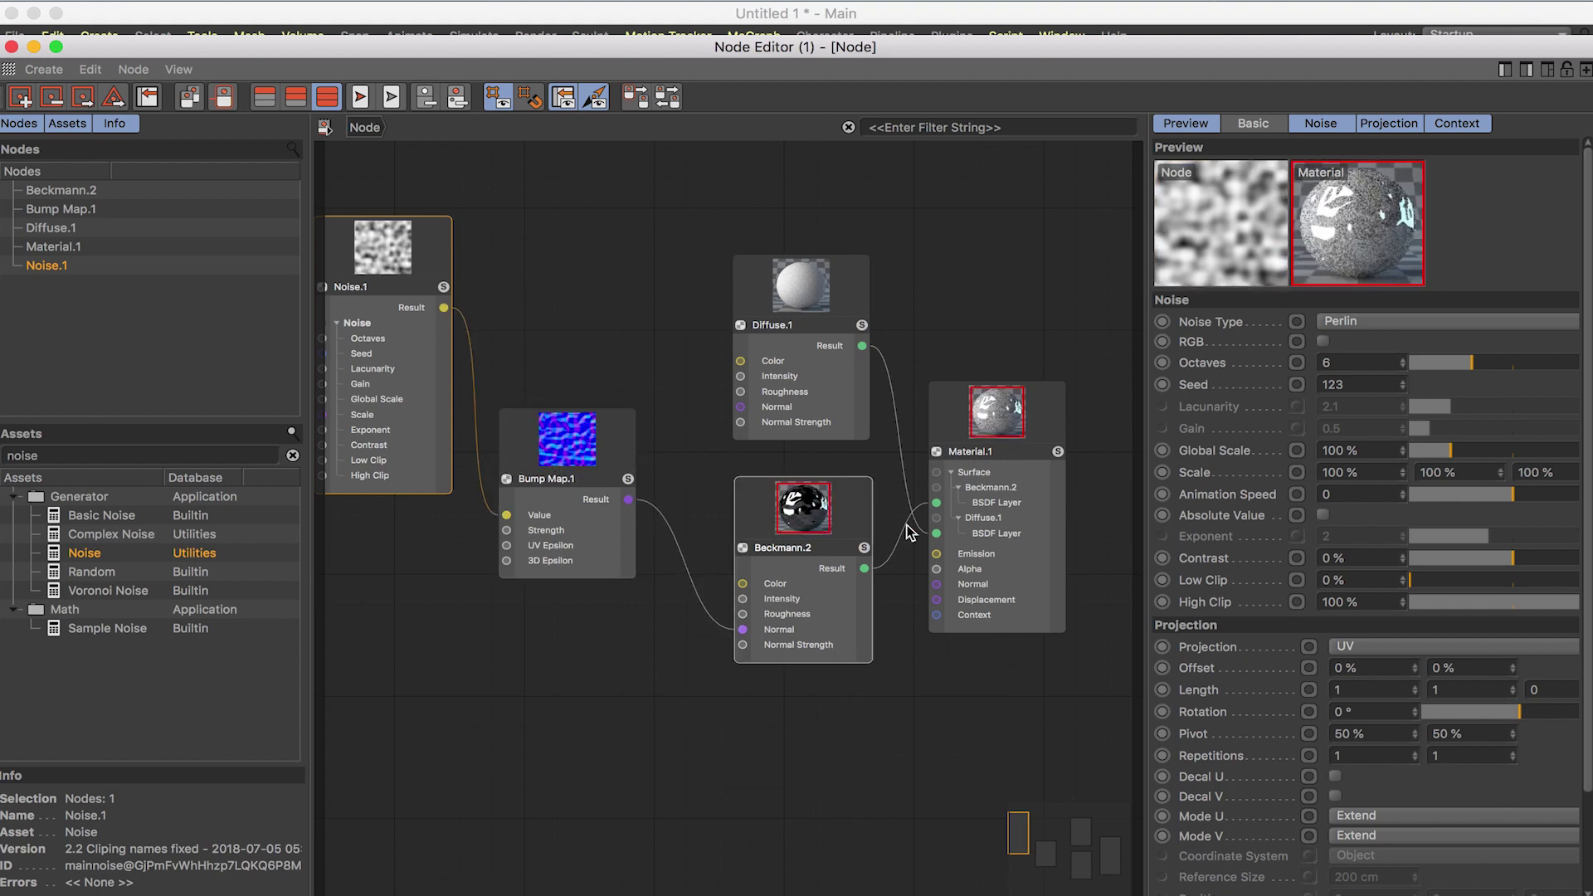
Inspect Beckmann.2's inputs, then box-select the Noise and Bump Map nodes
{"action": "left_click_drag", "start_coordinate": [810, 526], "coordinate": [806, 535]}
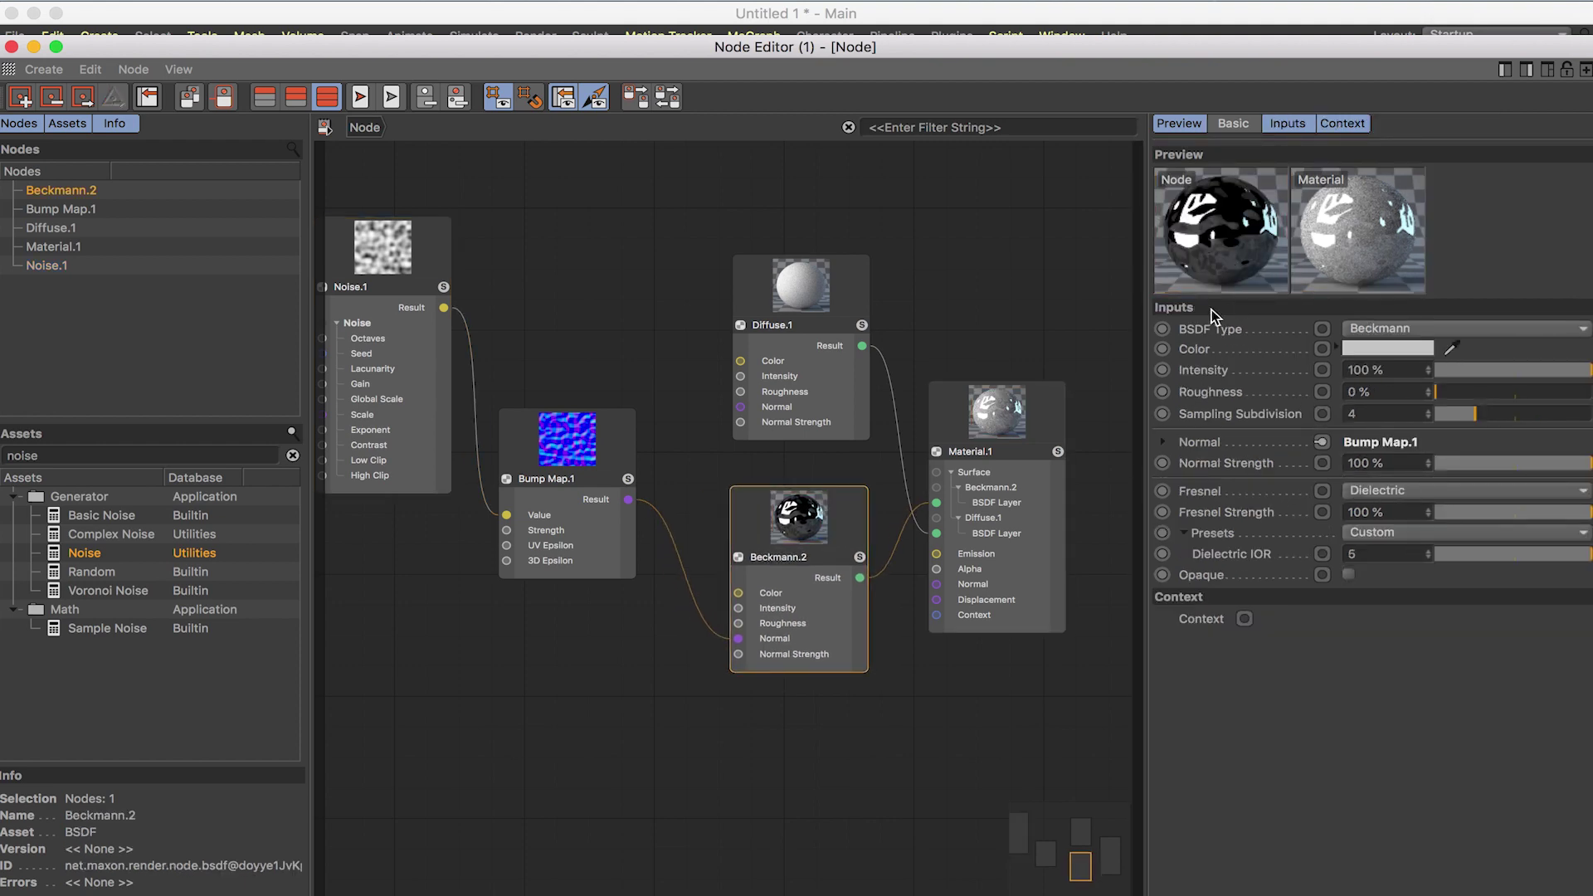
{"action": "scroll", "coordinate": [712, 489], "scroll_direction": "down", "scroll_amount": 2}
{"action": "scroll", "coordinate": [715, 497], "scroll_direction": "up", "scroll_amount": 2}
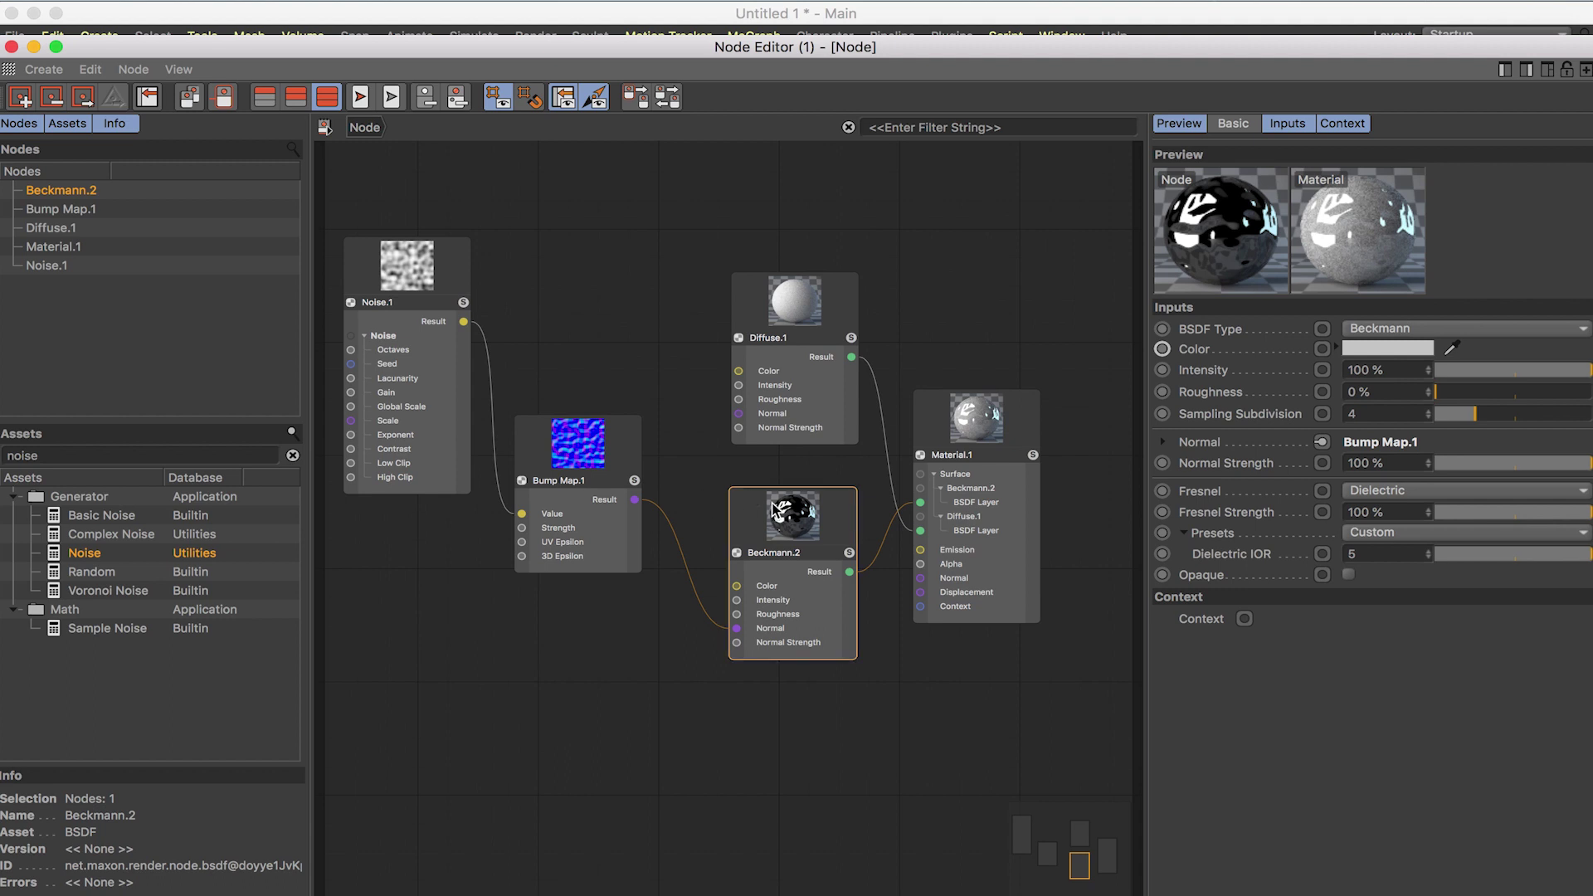
{"action": "middle_click_drag", "start_coordinate": [650, 483], "coordinate": [736, 524], "text": "alt"}
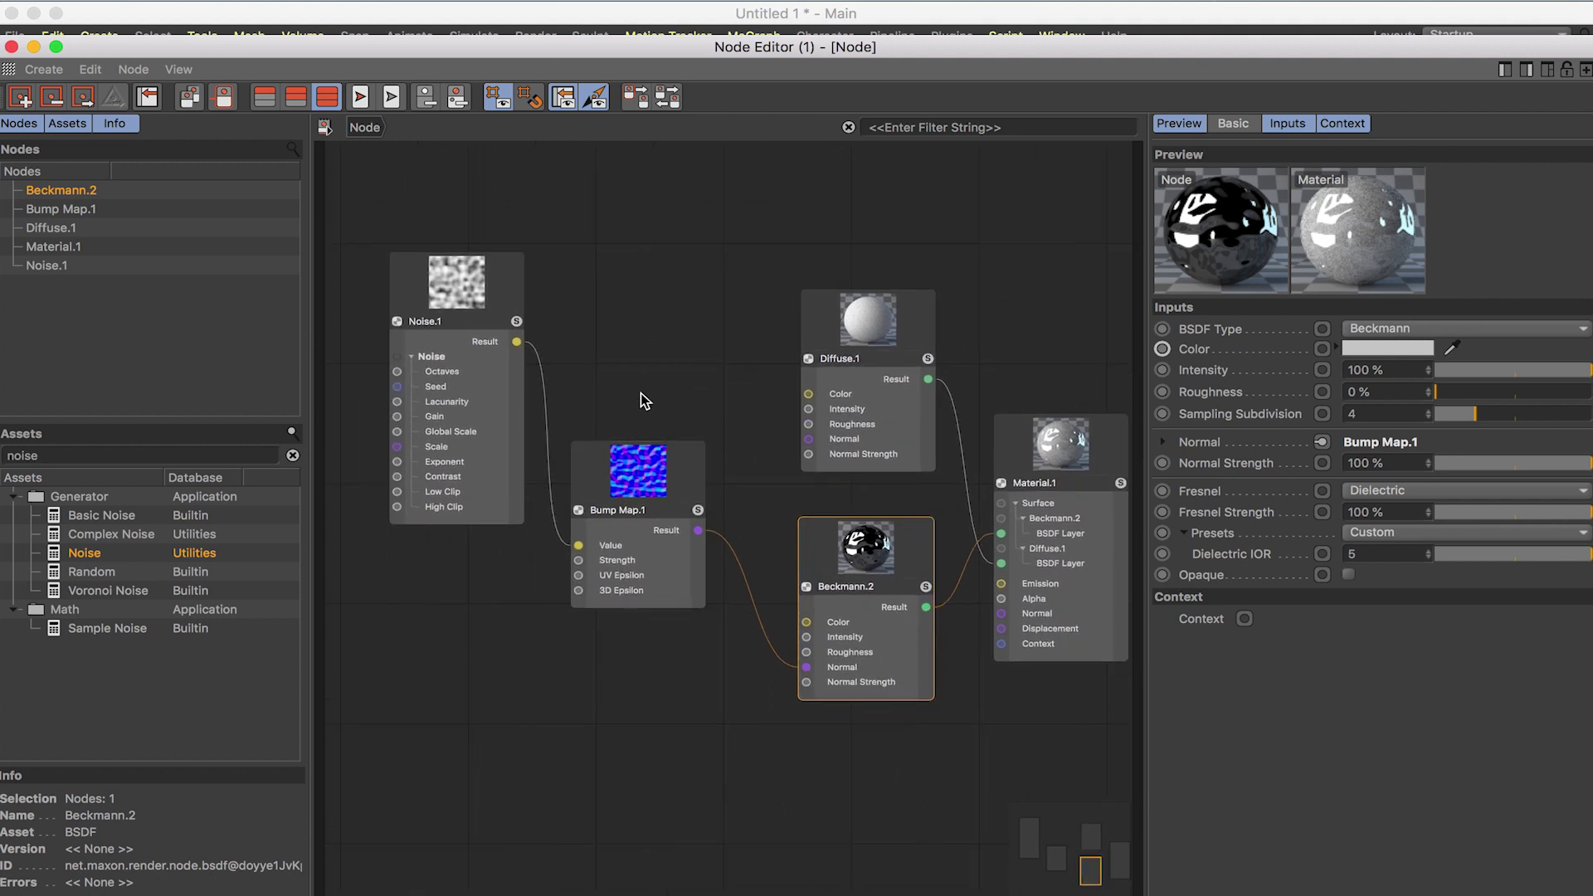
{"action": "scroll", "coordinate": [735, 542], "scroll_direction": "down", "scroll_amount": 1}
{"action": "scroll", "coordinate": [735, 544], "scroll_direction": "up", "scroll_amount": 1}
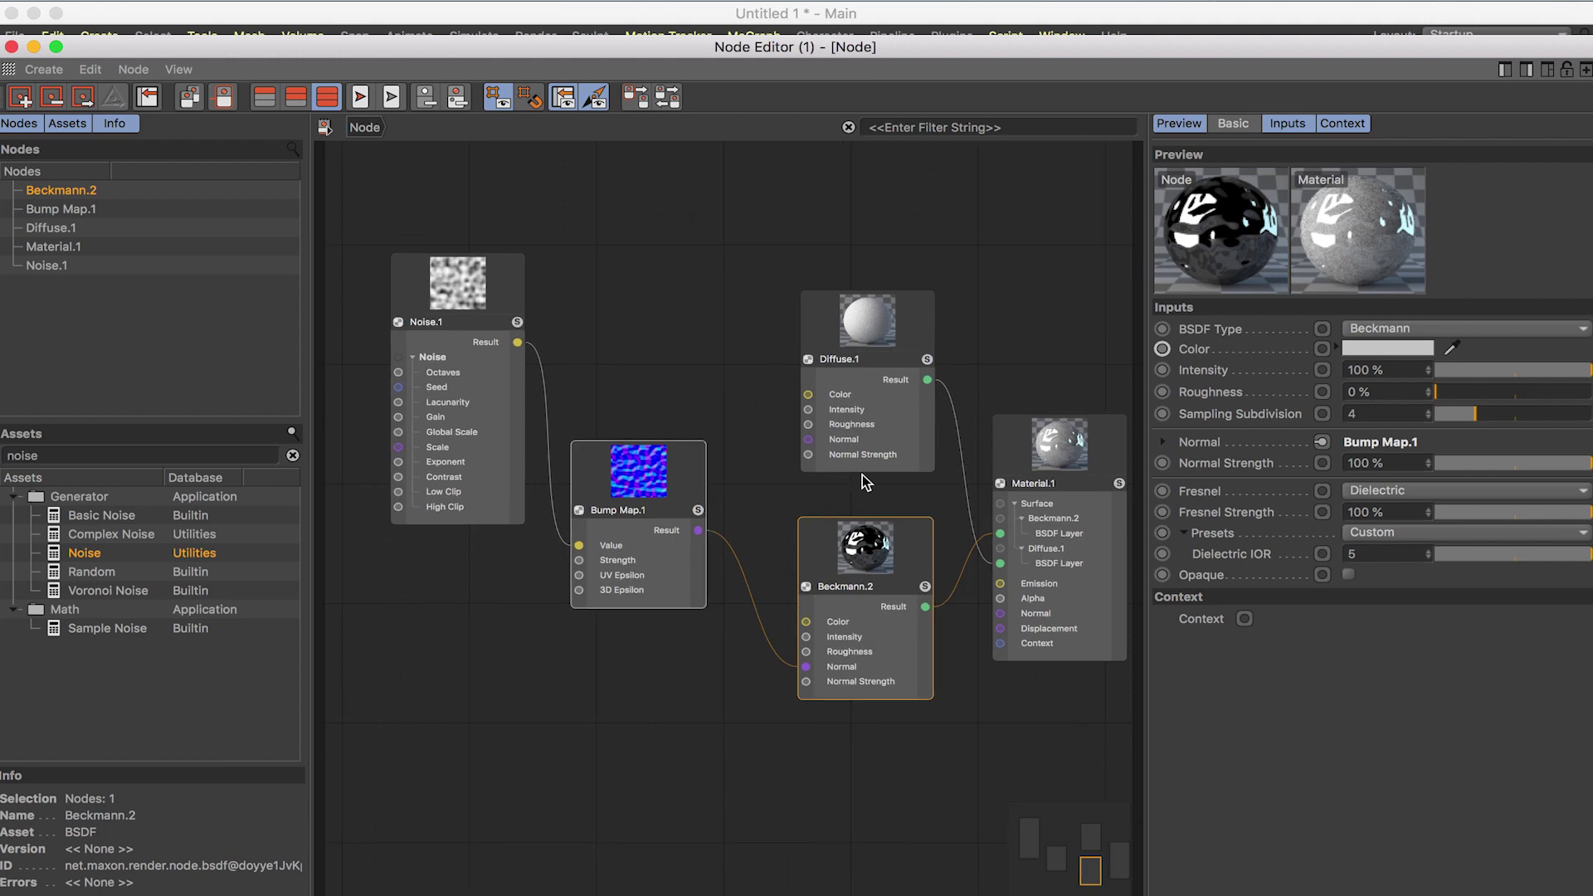
{"action": "left_click_drag", "start_coordinate": [426, 233], "coordinate": [693, 593]}
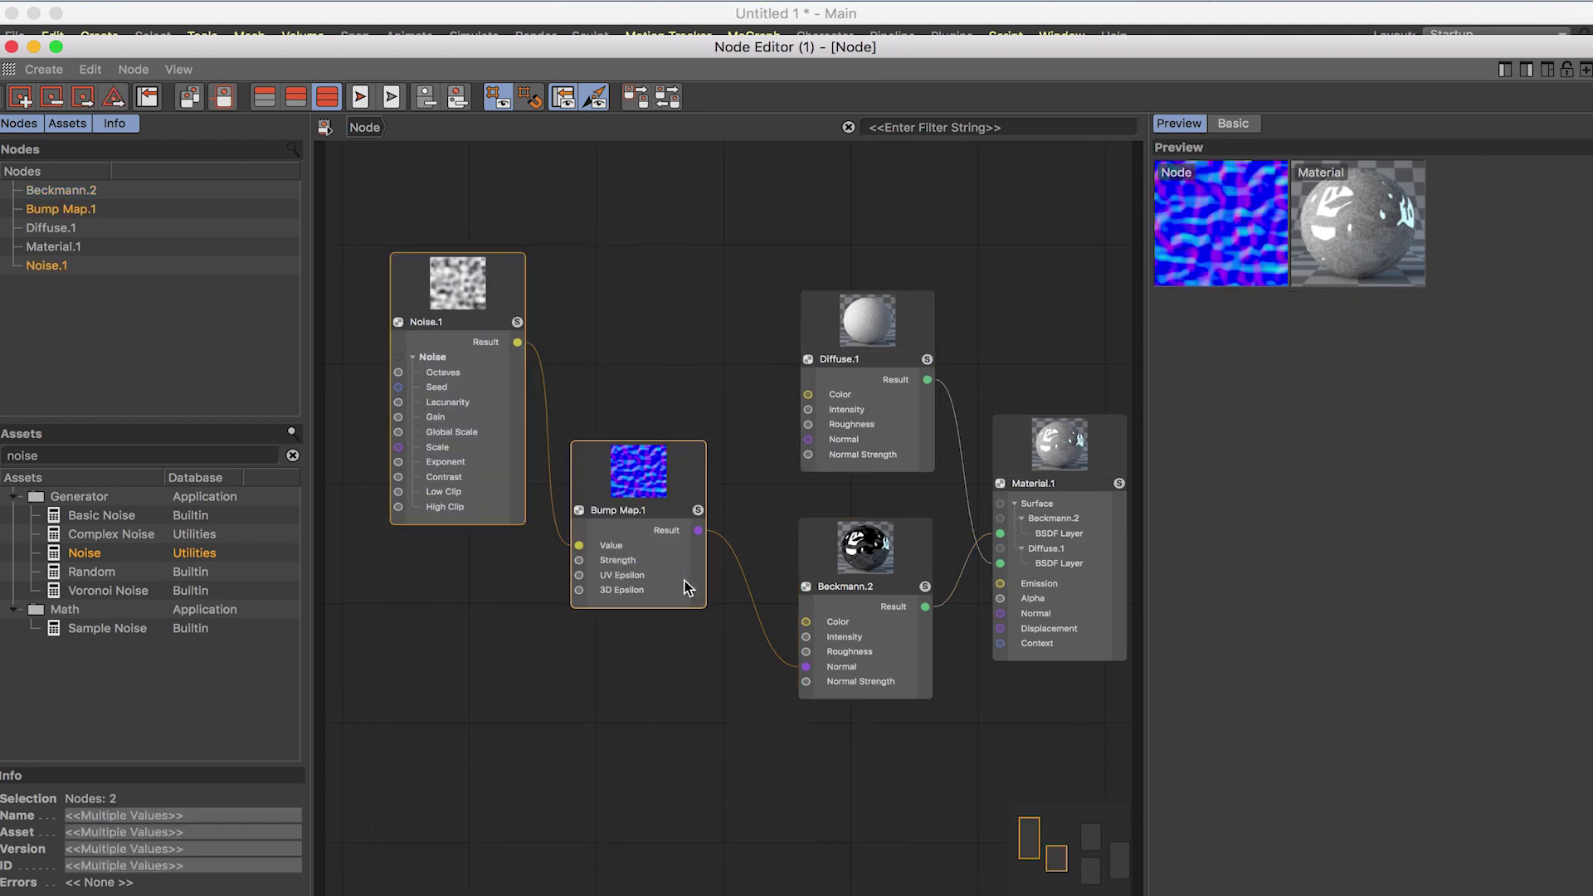
Delete the Noise and Bump Map nodes and add a Displacement Map node
{"action": "key", "text": "Delete"}
{"action": "double_click", "coordinate": [654, 524]}
{"action": "type", "text": "dis"}
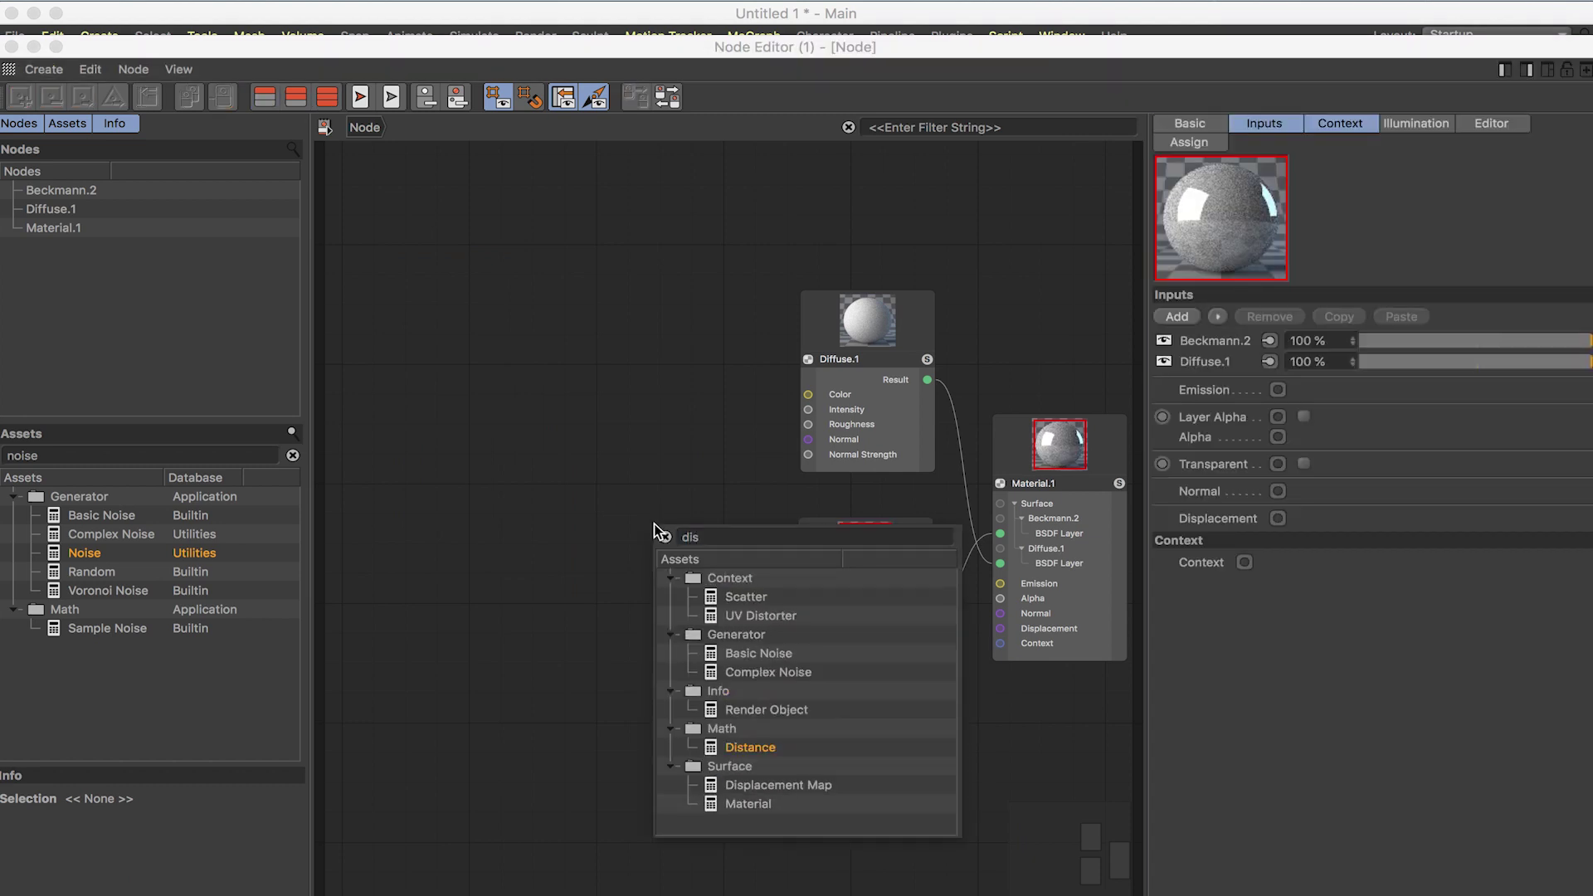
{"action": "left_click_drag", "start_coordinate": [774, 786], "coordinate": [662, 461]}
{"action": "left_click", "coordinate": [488, 455]}
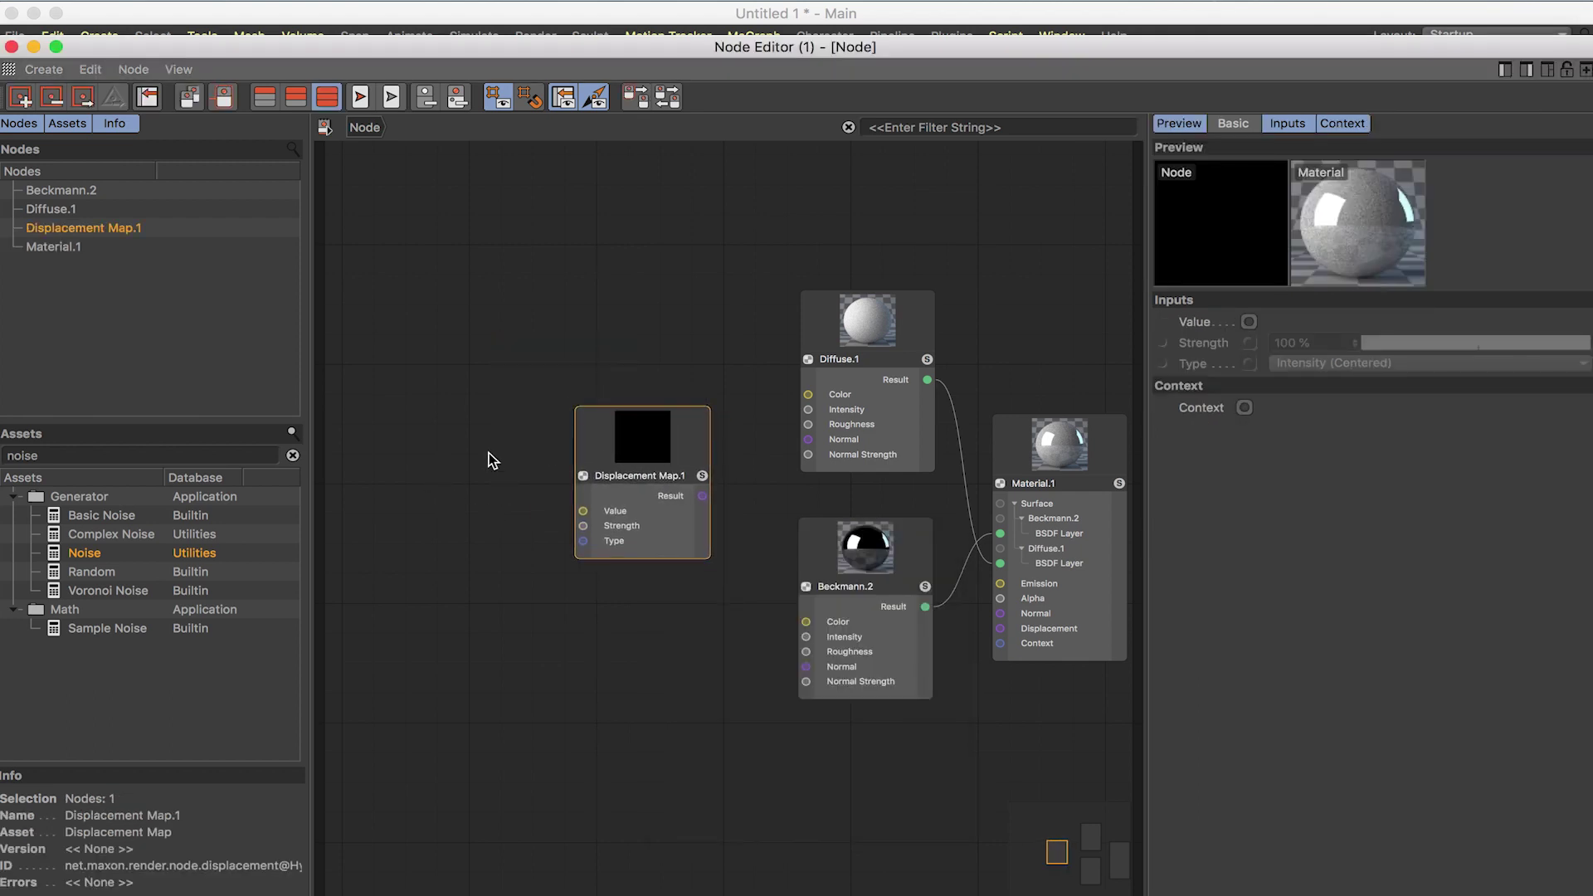
Add a Basic Noise node and connect the Displacement Map to Material.1's Displacement
{"action": "double_click", "coordinate": [486, 448]}
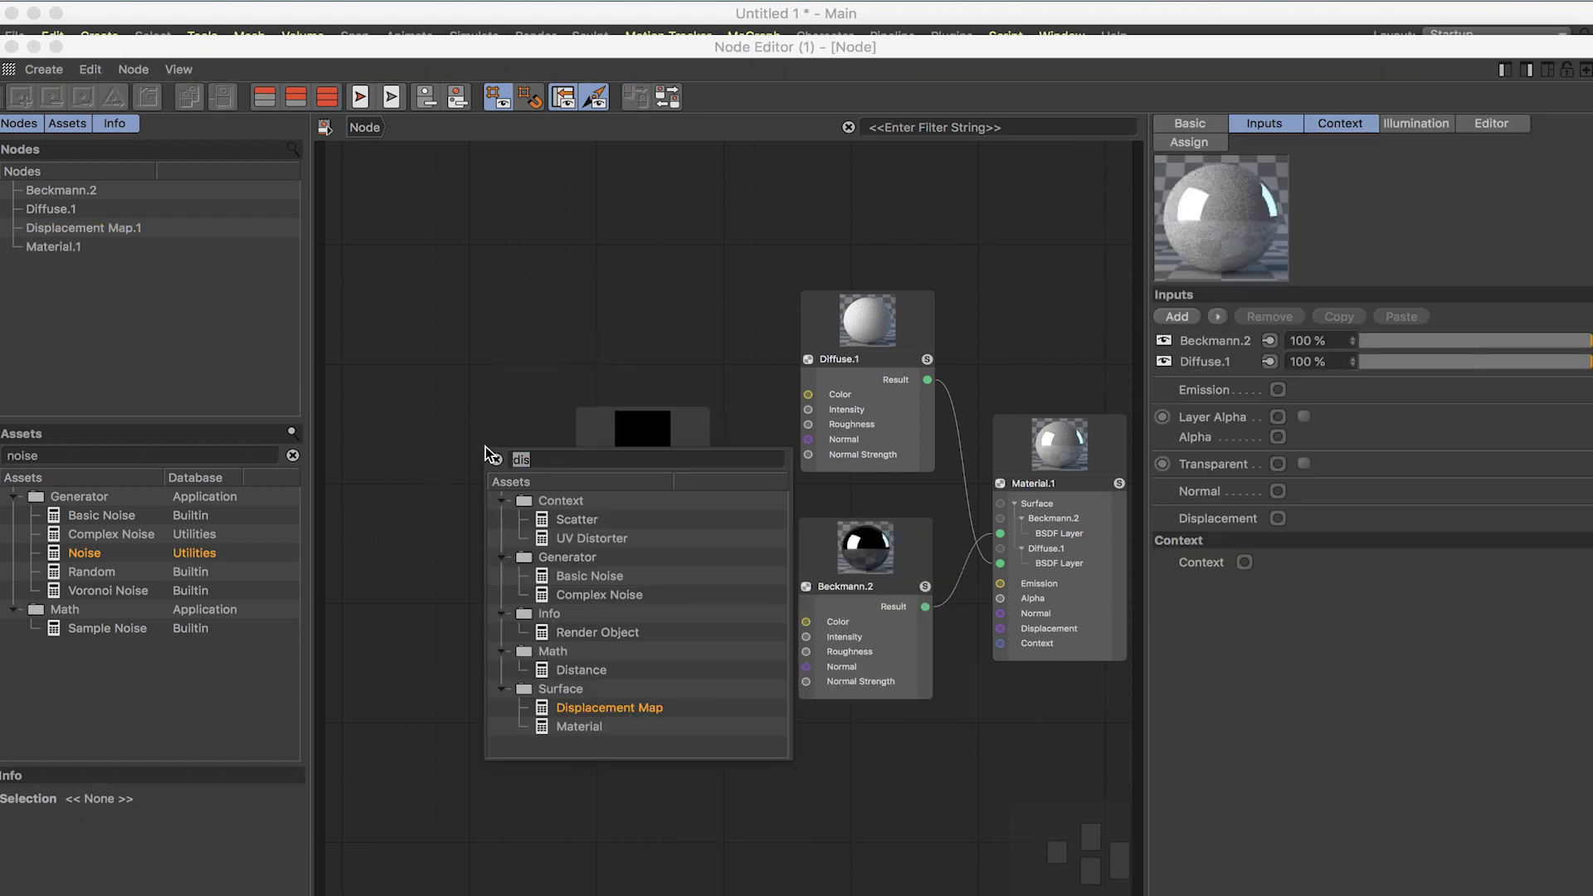
{"action": "type", "text": "noi"}
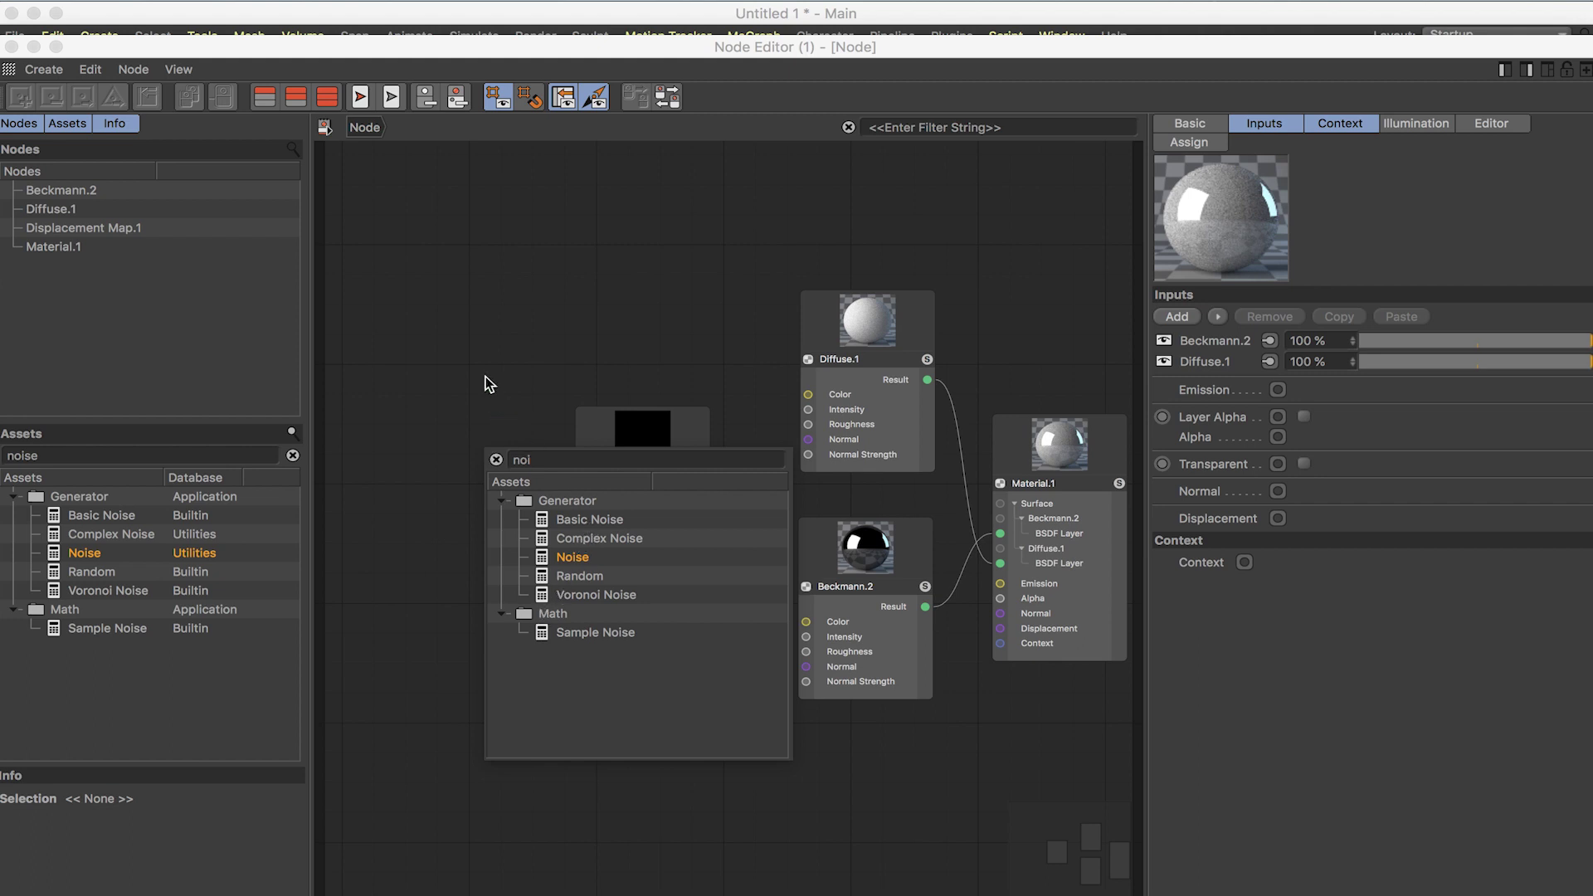
{"action": "mouse_move", "coordinate": [590, 520]}
{"action": "left_mouse_down"}
{"action": "mouse_move", "coordinate": [486, 377]}
{"action": "mouse_move", "coordinate": [583, 511]}
{"action": "left_mouse_up"}
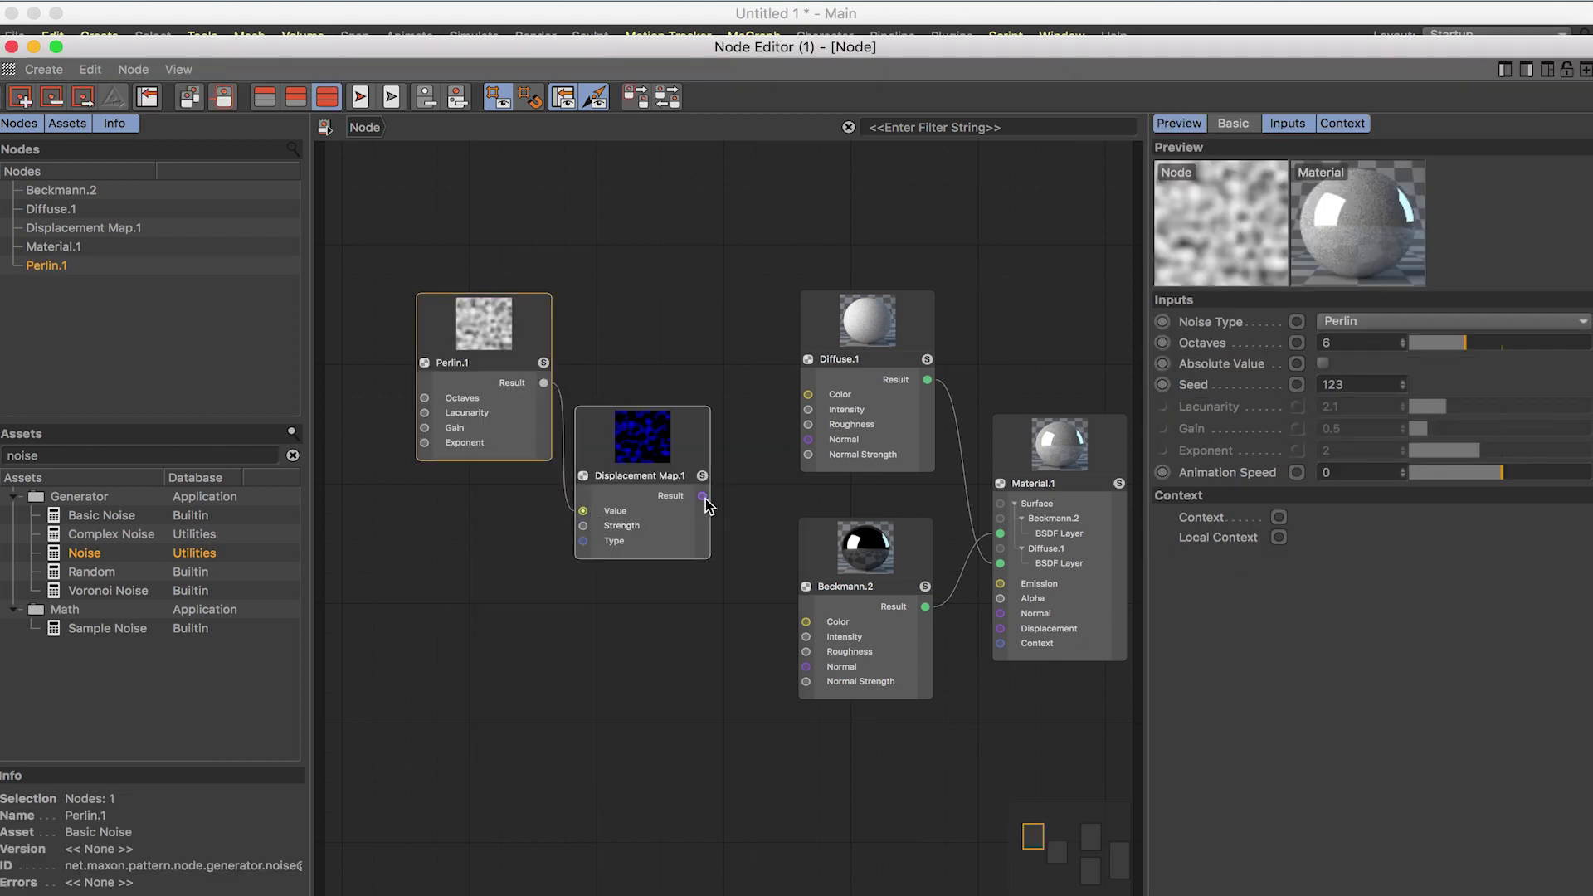
{"action": "left_click_drag", "start_coordinate": [703, 497], "coordinate": [1001, 630]}
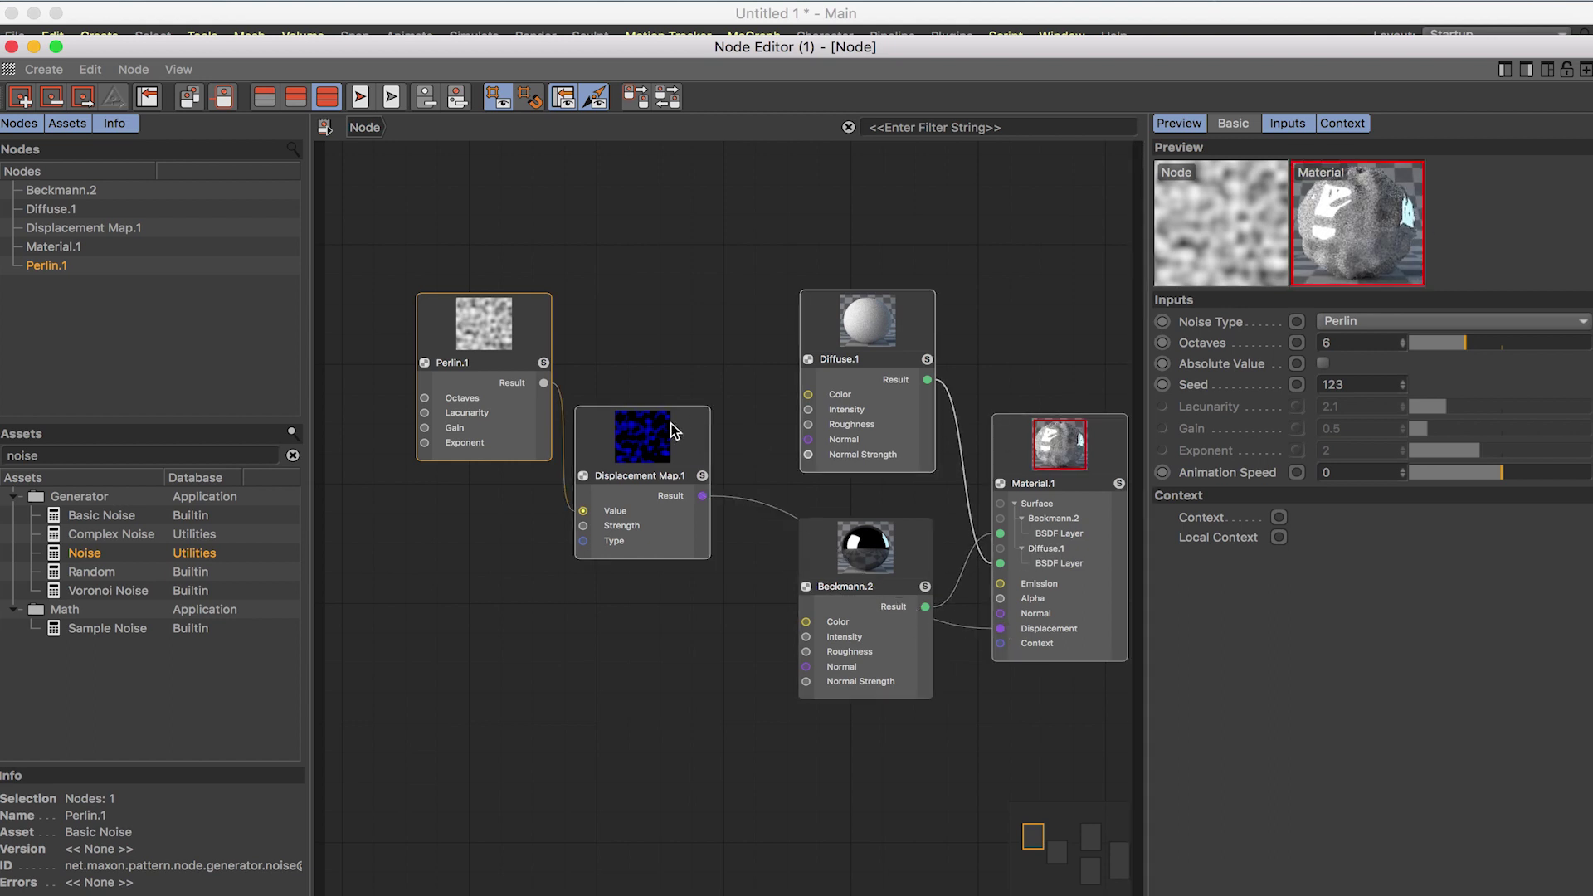
Switch the noise type to Gaseous, then delete the Gaseous.1 and Displacement Map.1 nodes
{"action": "left_click", "coordinate": [1493, 321]}
{"action": "left_click", "coordinate": [1440, 508]}
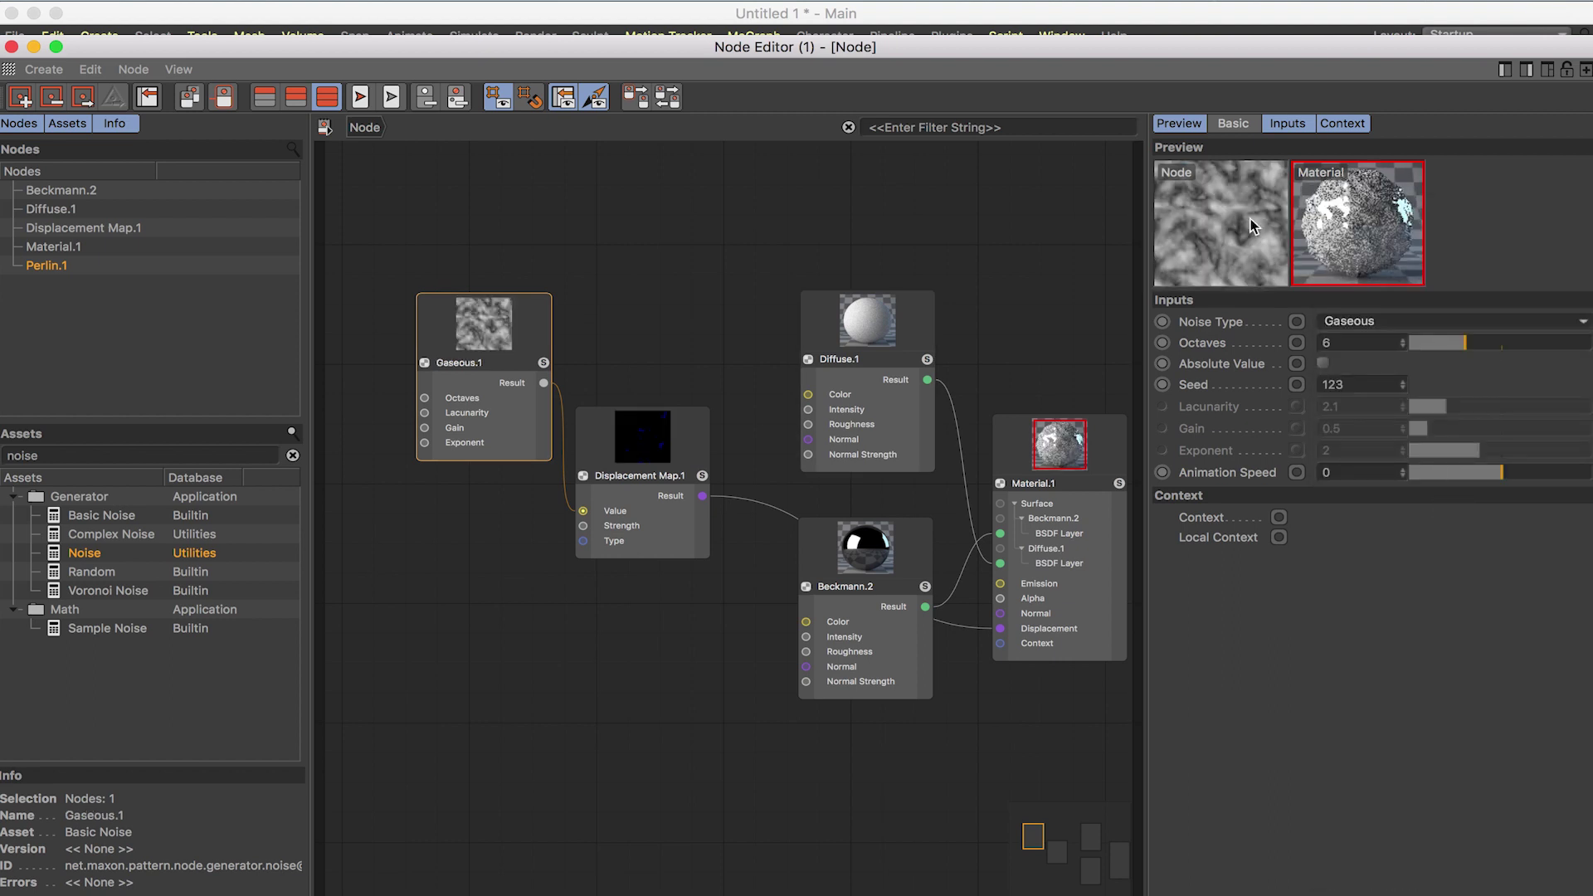
{"action": "left_click", "coordinate": [731, 365]}
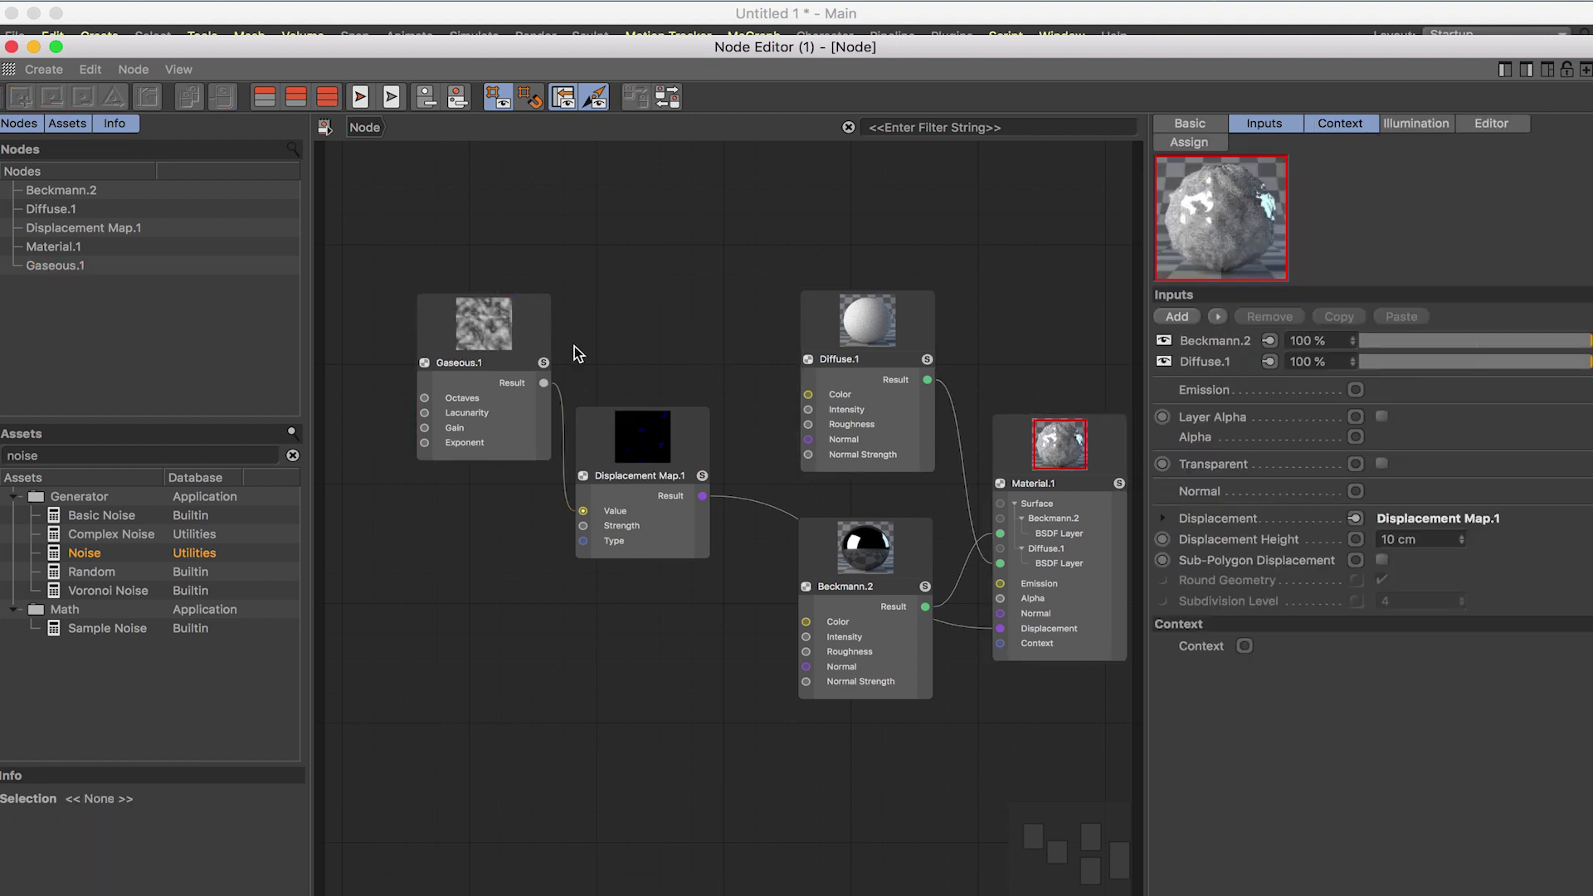
{"action": "left_click", "coordinate": [506, 338]}
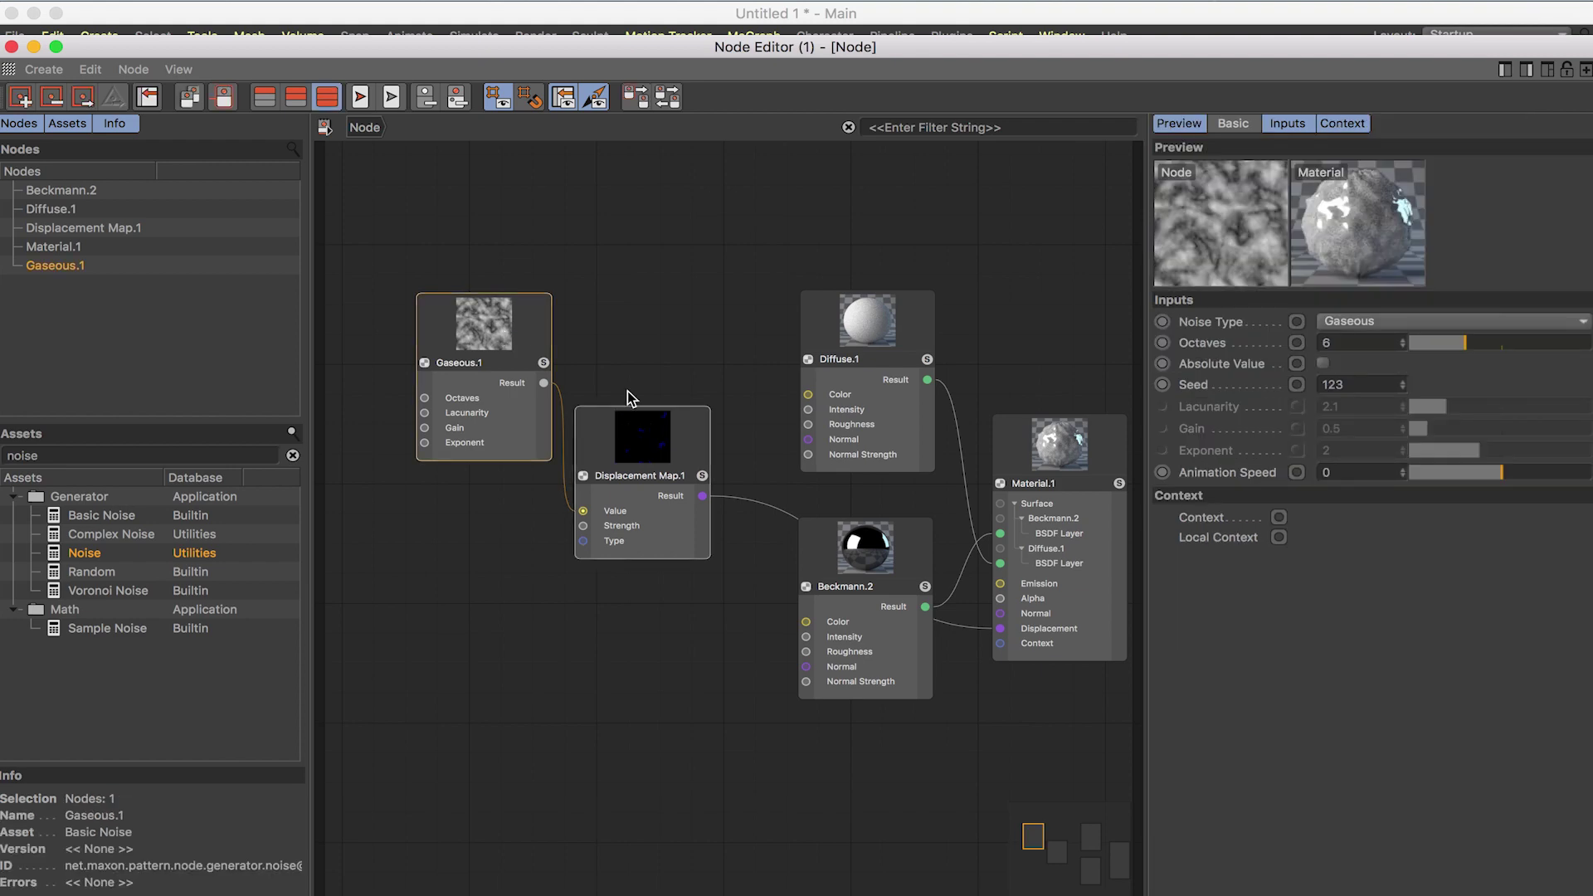
{"action": "key", "text": "Delete"}
{"action": "left_click", "coordinate": [636, 413]}
{"action": "key", "text": "Delete"}
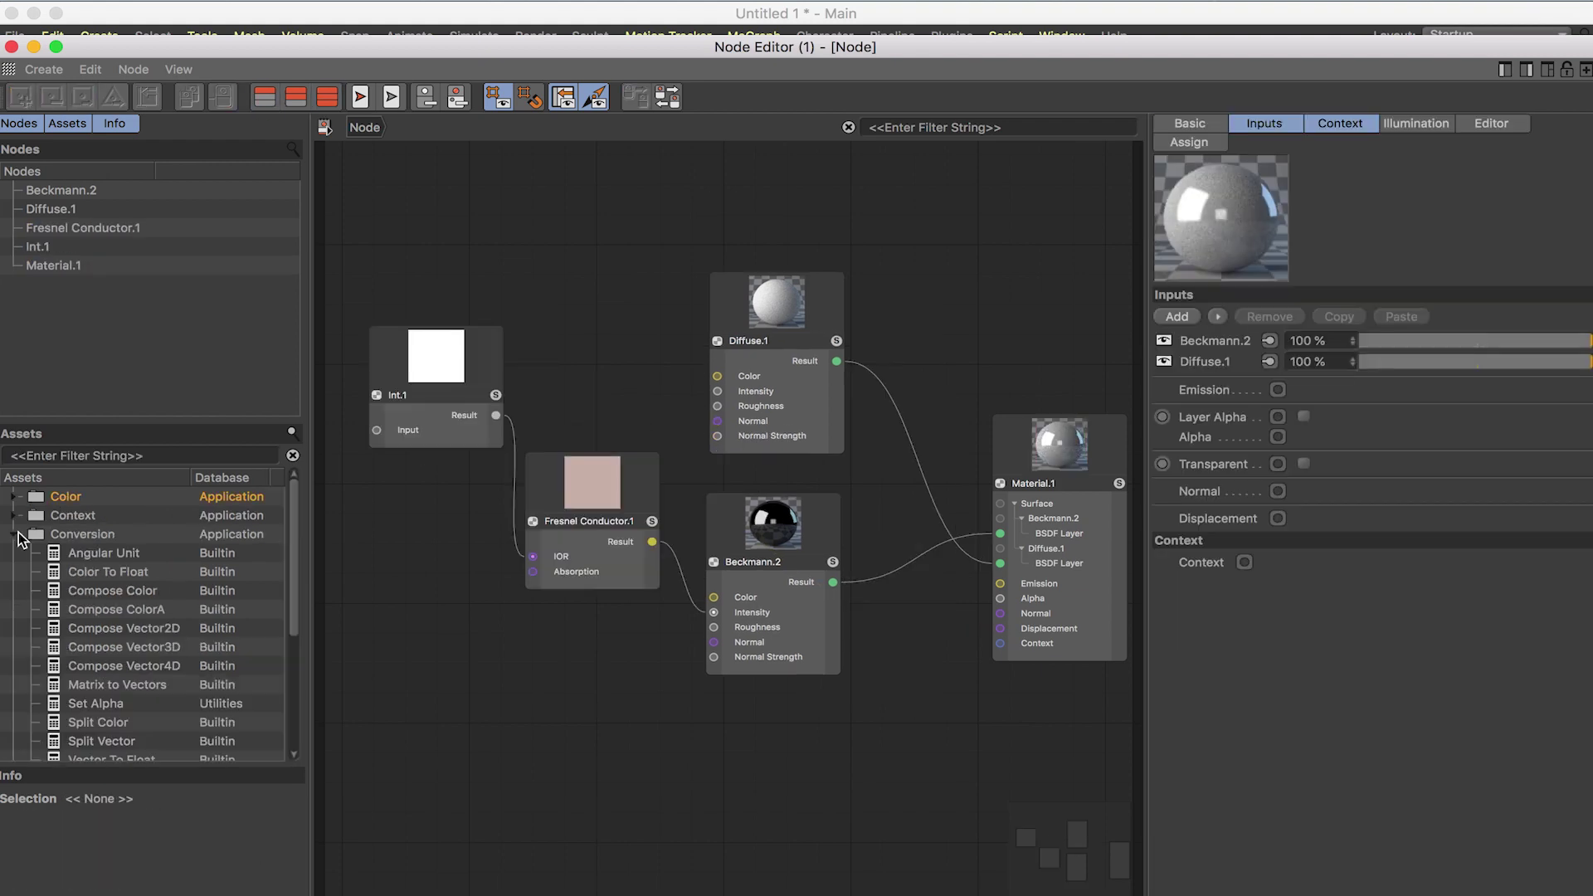
Collapse and re-expand the Conversion and Shape asset categories in the Assets browser
{"action": "left_click", "coordinate": [15, 534]}
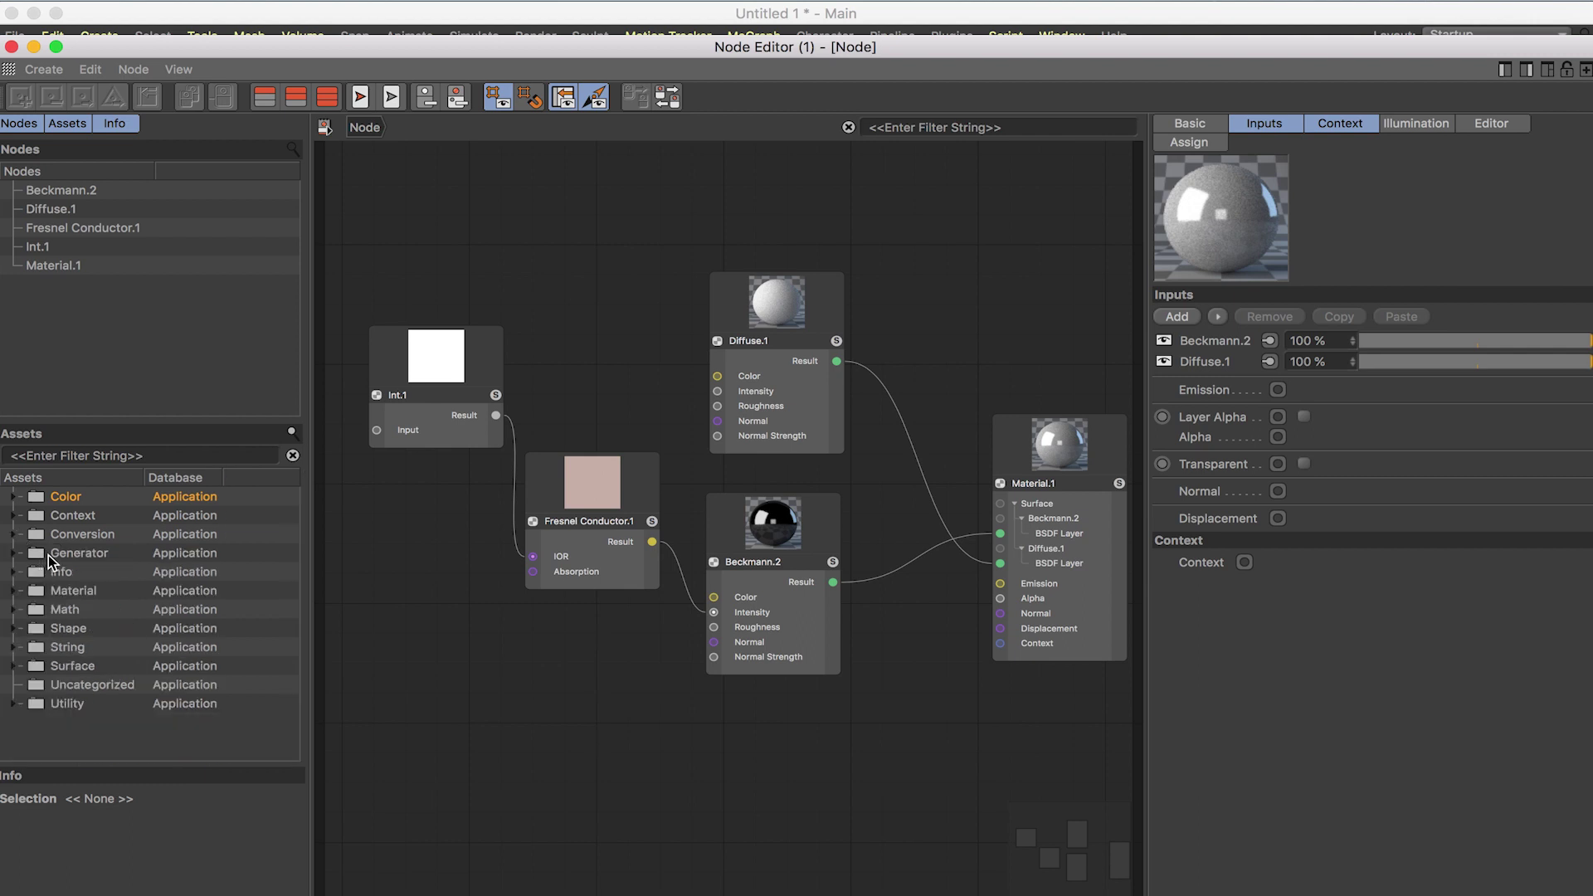
{"action": "left_click", "coordinate": [15, 629]}
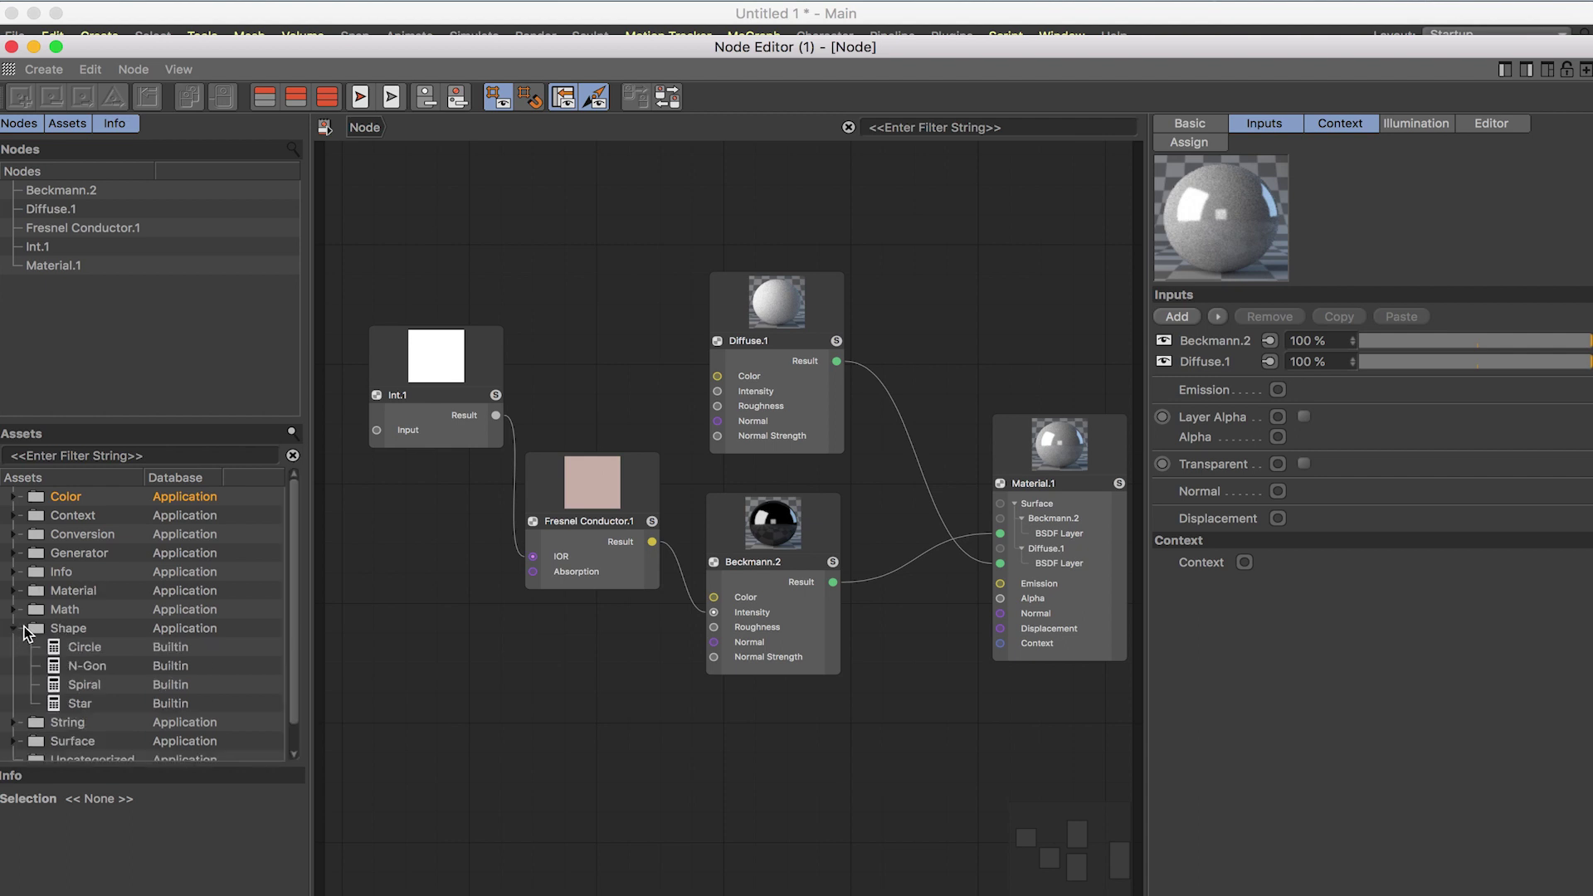
{"action": "left_click", "coordinate": [14, 630]}
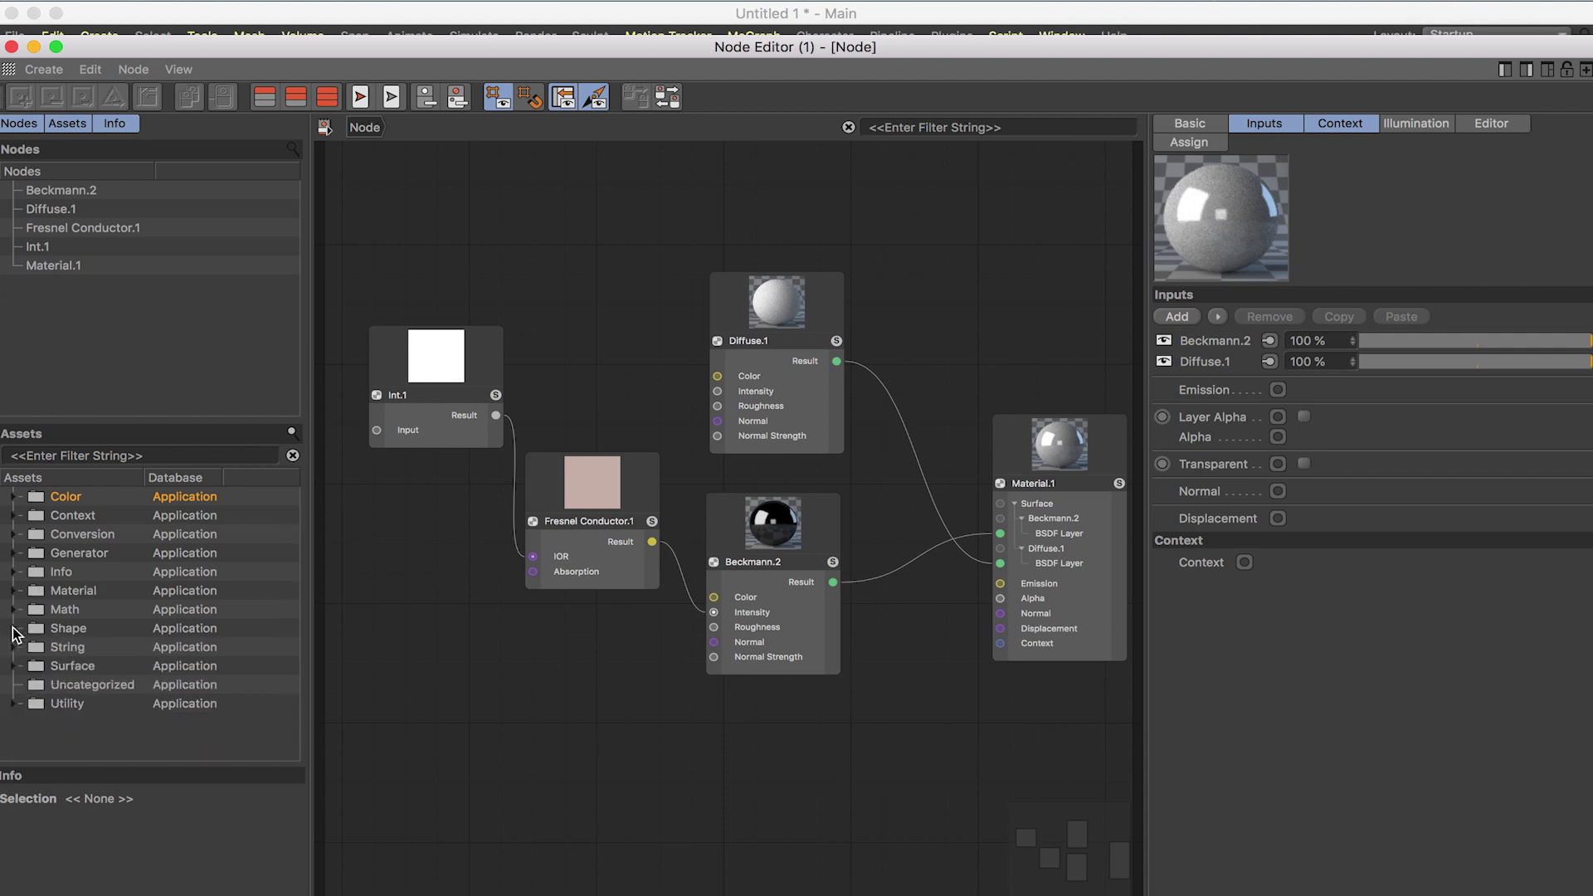
{"action": "left_click", "coordinate": [18, 539]}
{"action": "scroll", "coordinate": [65, 594], "scroll_direction": "down", "scroll_amount": 5}
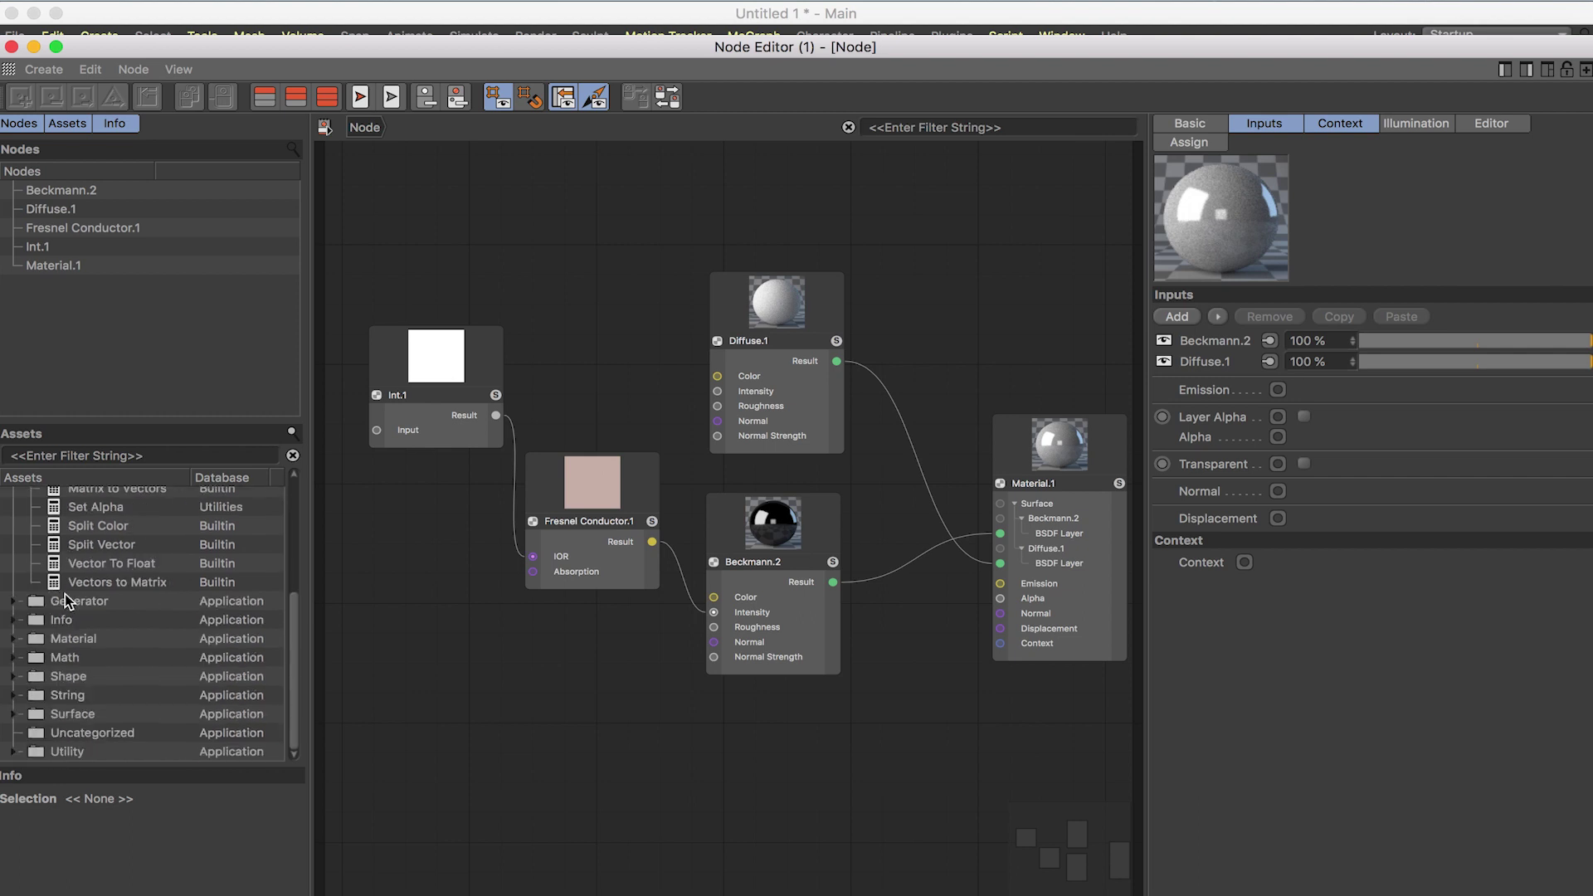
{"action": "scroll", "coordinate": [64, 594], "scroll_direction": "up", "scroll_amount": 4}
{"action": "scroll", "coordinate": [65, 594], "scroll_direction": "down", "scroll_amount": 4}
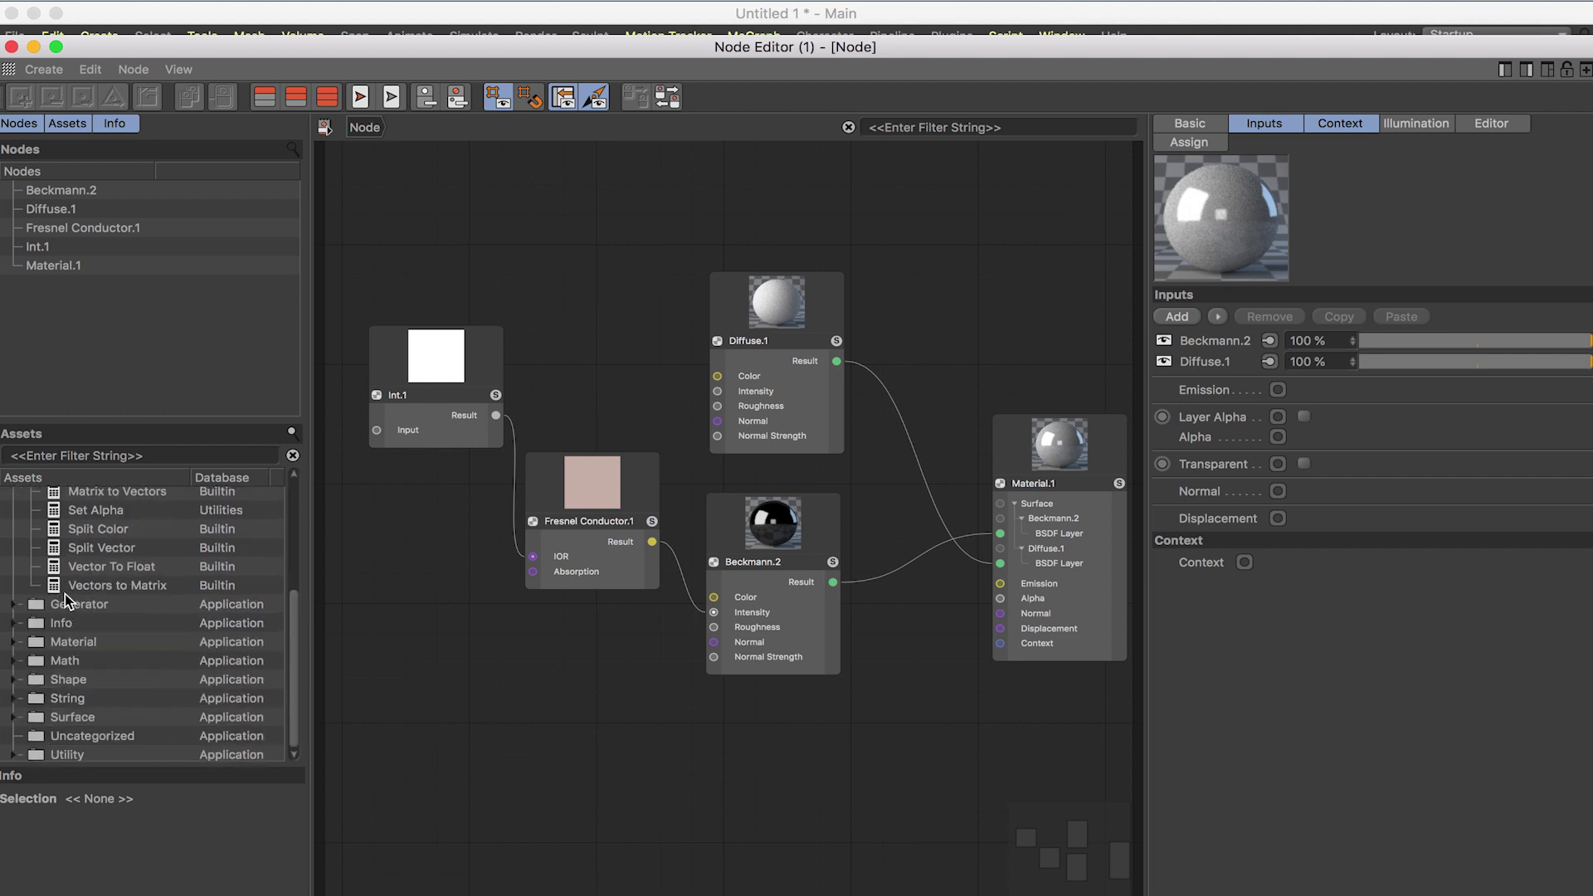
Expand the Generator group and scroll through its pattern nodes, from Ambient Occlusion to Wood
{"action": "left_click", "coordinate": [14, 606]}
{"action": "scroll", "coordinate": [102, 646], "scroll_direction": "down", "scroll_amount": 5}
{"action": "scroll", "coordinate": [101, 645], "scroll_direction": "up", "scroll_amount": 1}
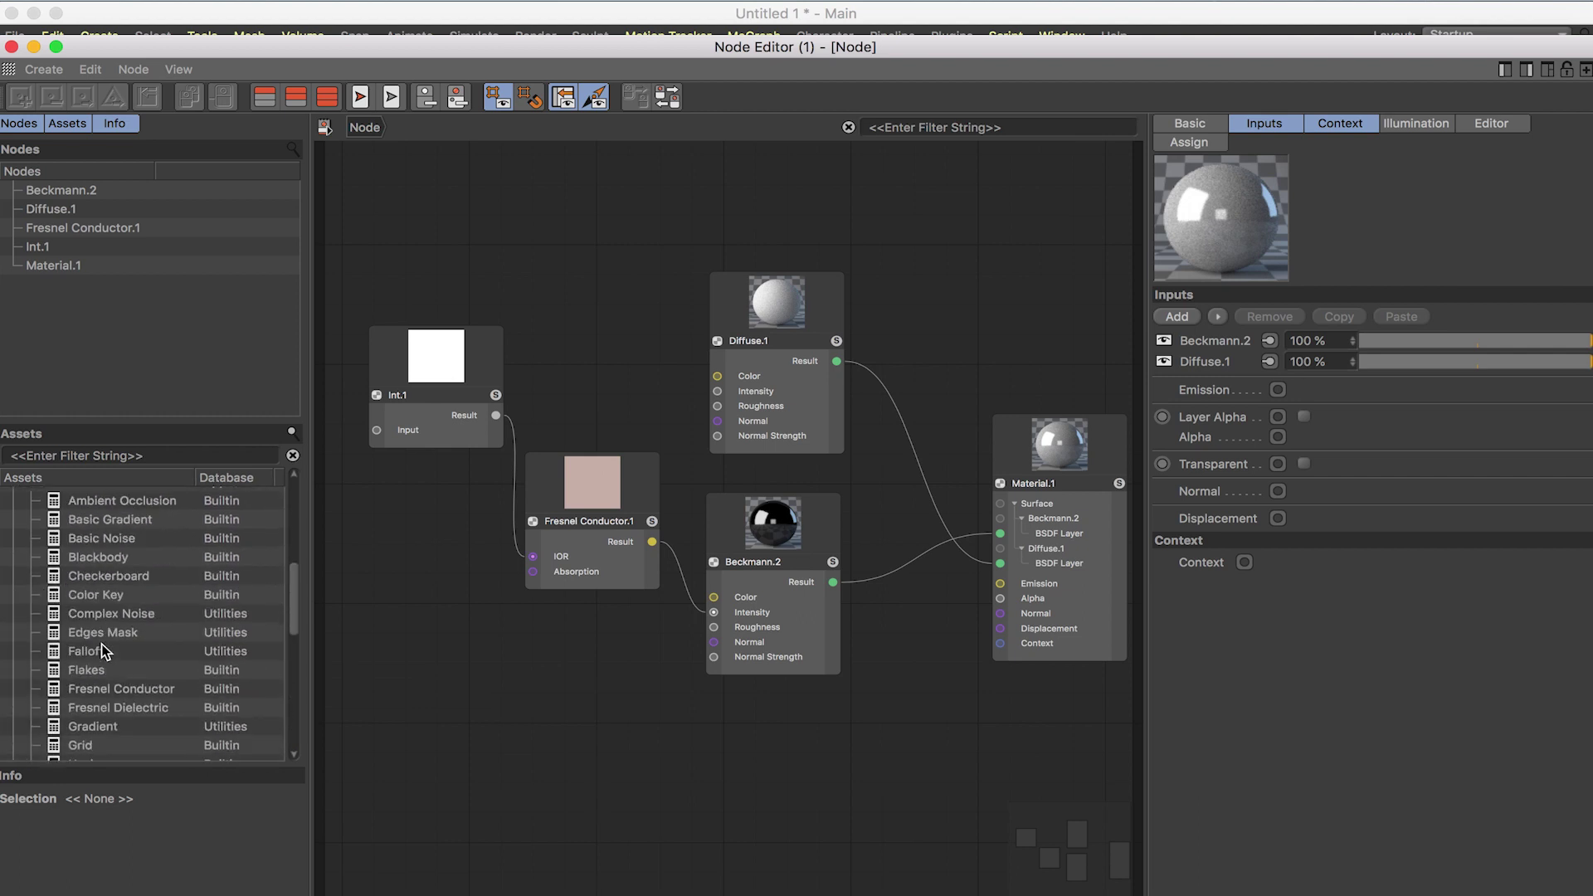
{"action": "scroll", "coordinate": [108, 640], "scroll_direction": "up", "scroll_amount": 1}
{"action": "scroll", "coordinate": [110, 636], "scroll_direction": "down", "scroll_amount": 1}
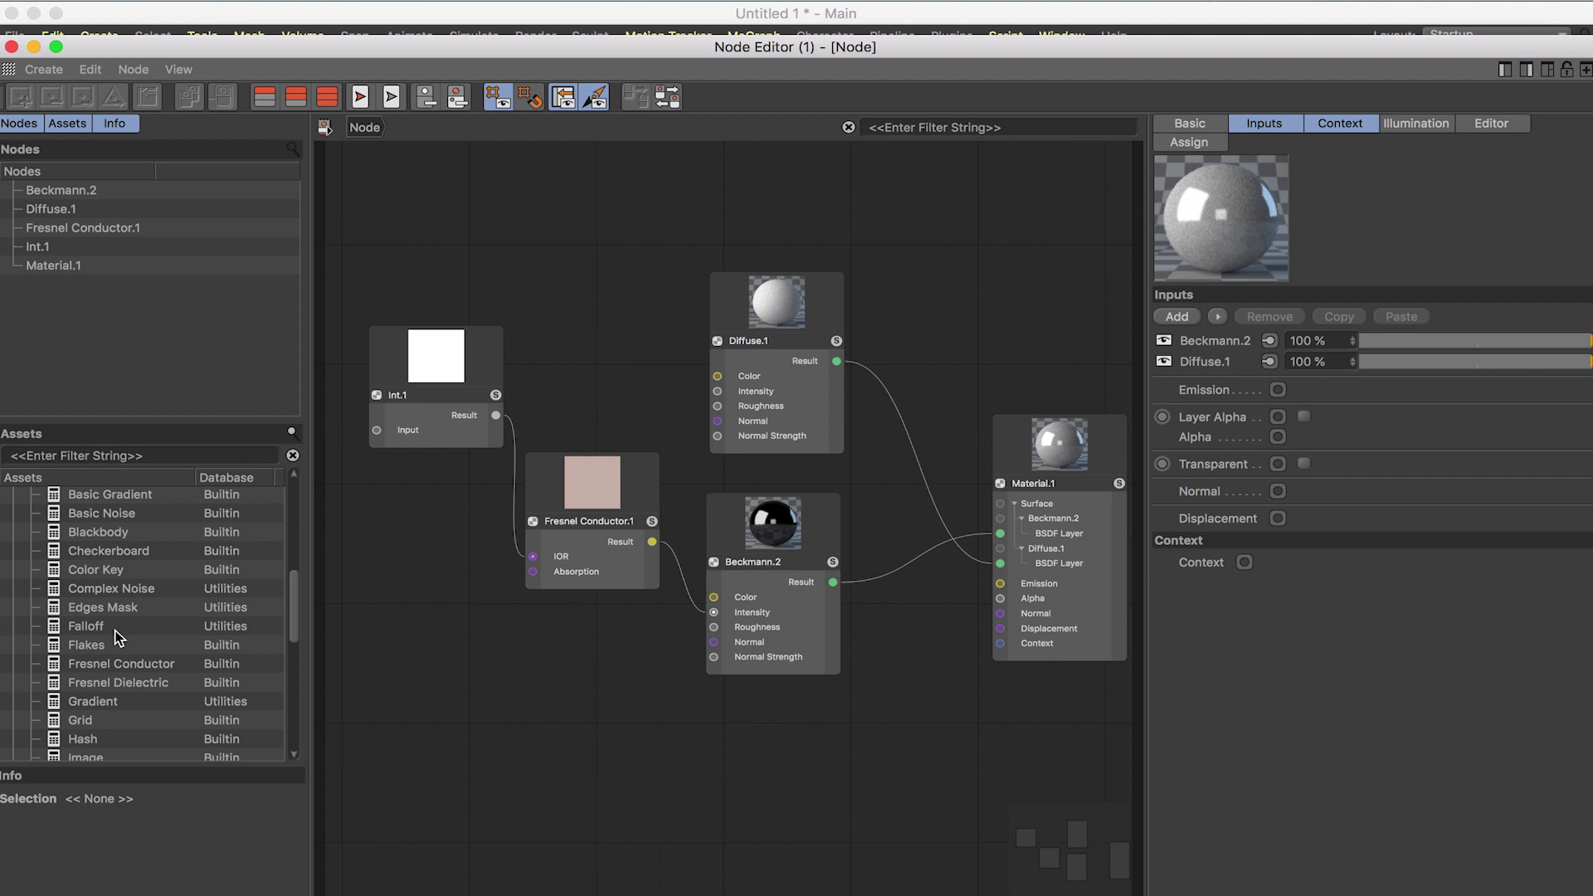
{"action": "scroll", "coordinate": [118, 638], "scroll_direction": "down", "scroll_amount": 1}
{"action": "scroll", "coordinate": [116, 606], "scroll_direction": "down", "scroll_amount": 3}
{"action": "scroll", "coordinate": [119, 611], "scroll_direction": "down", "scroll_amount": 3}
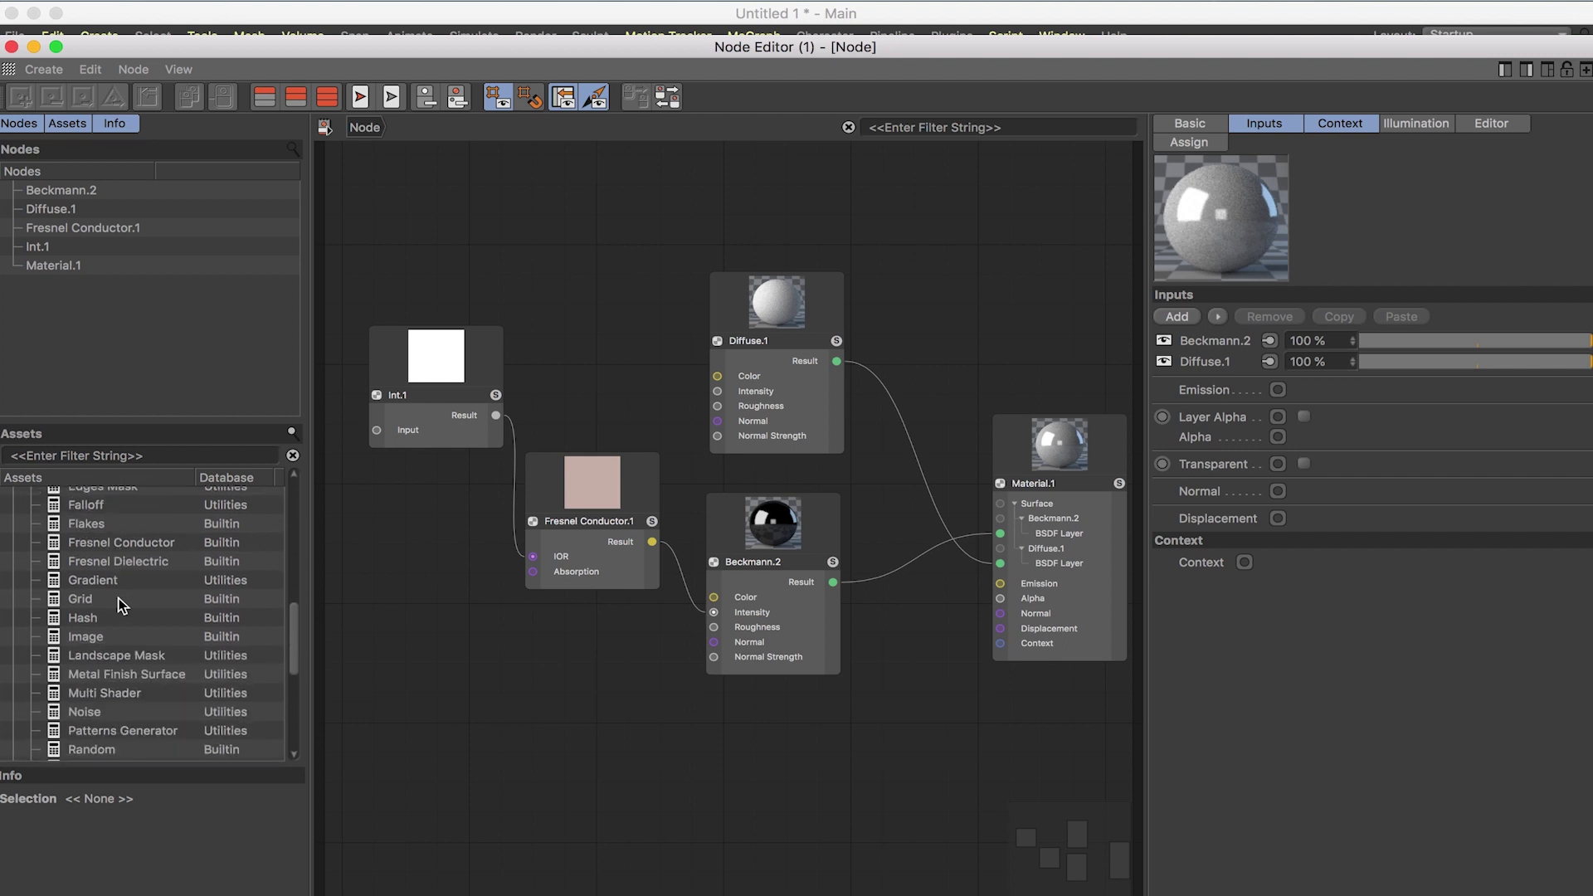
{"action": "scroll", "coordinate": [119, 613], "scroll_direction": "down", "scroll_amount": 3}
{"action": "scroll", "coordinate": [119, 606], "scroll_direction": "down", "scroll_amount": 1}
{"action": "scroll", "coordinate": [120, 606], "scroll_direction": "up", "scroll_amount": 2}
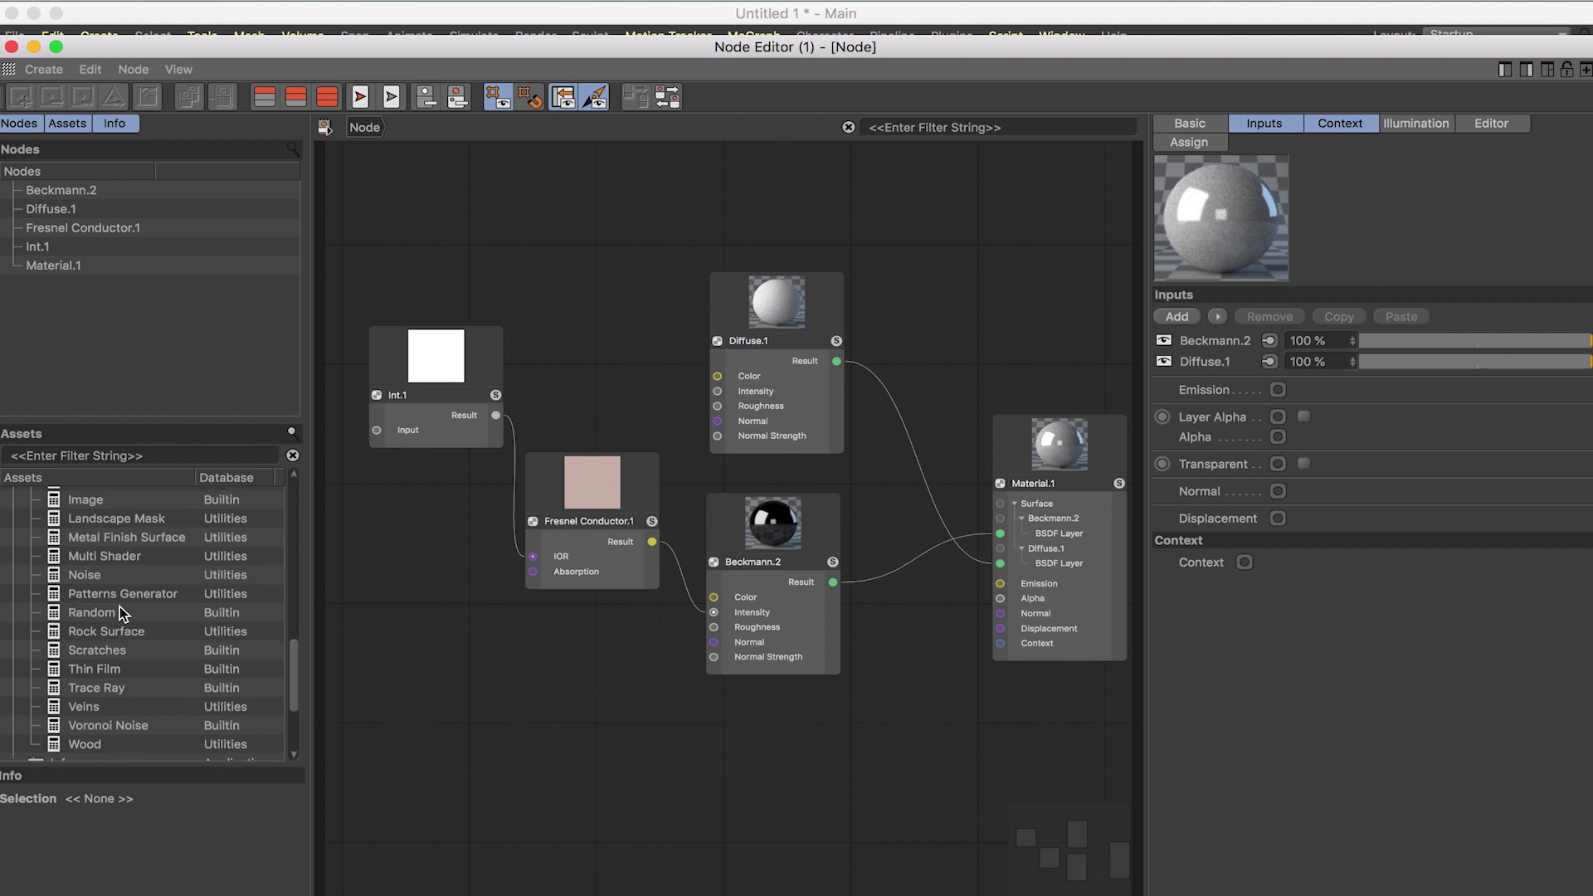
{"action": "scroll", "coordinate": [119, 610], "scroll_direction": "up", "scroll_amount": 2}
Add a Grid pattern node to the graph and try Thickness values of 2
{"action": "left_click_drag", "start_coordinate": [82, 518], "coordinate": [444, 635]}
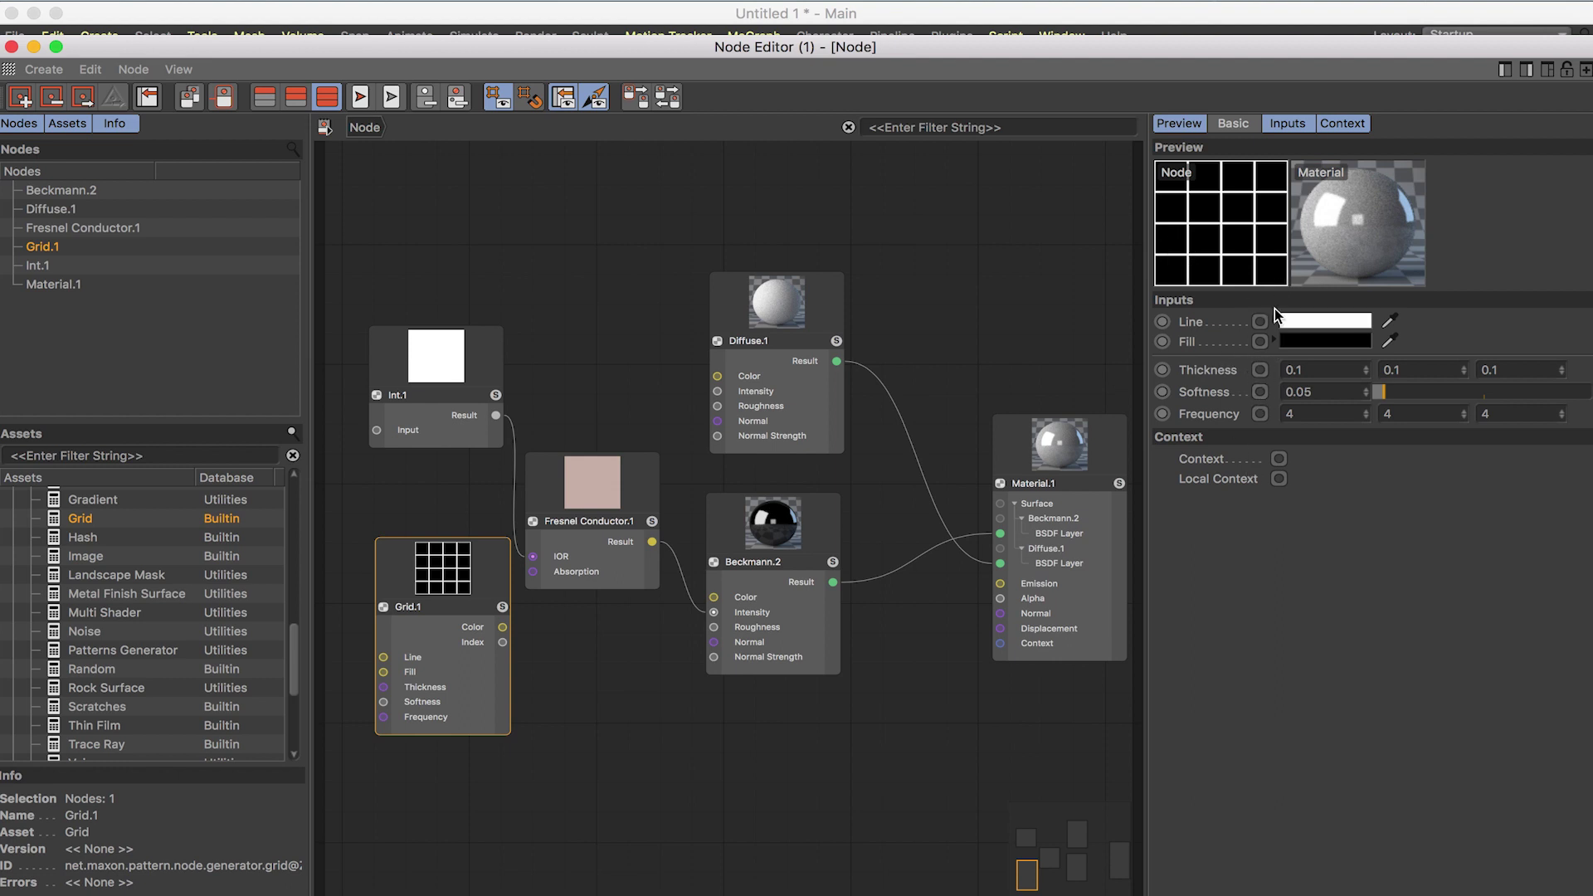
{"action": "left_click_drag", "start_coordinate": [1336, 377], "coordinate": [1253, 386]}
{"action": "type", "text": "2"}
{"action": "double_click", "coordinate": [1448, 370]}
{"action": "type", "text": "2"}
{"action": "key", "text": "Tab"}
{"action": "type", "text": "2"}
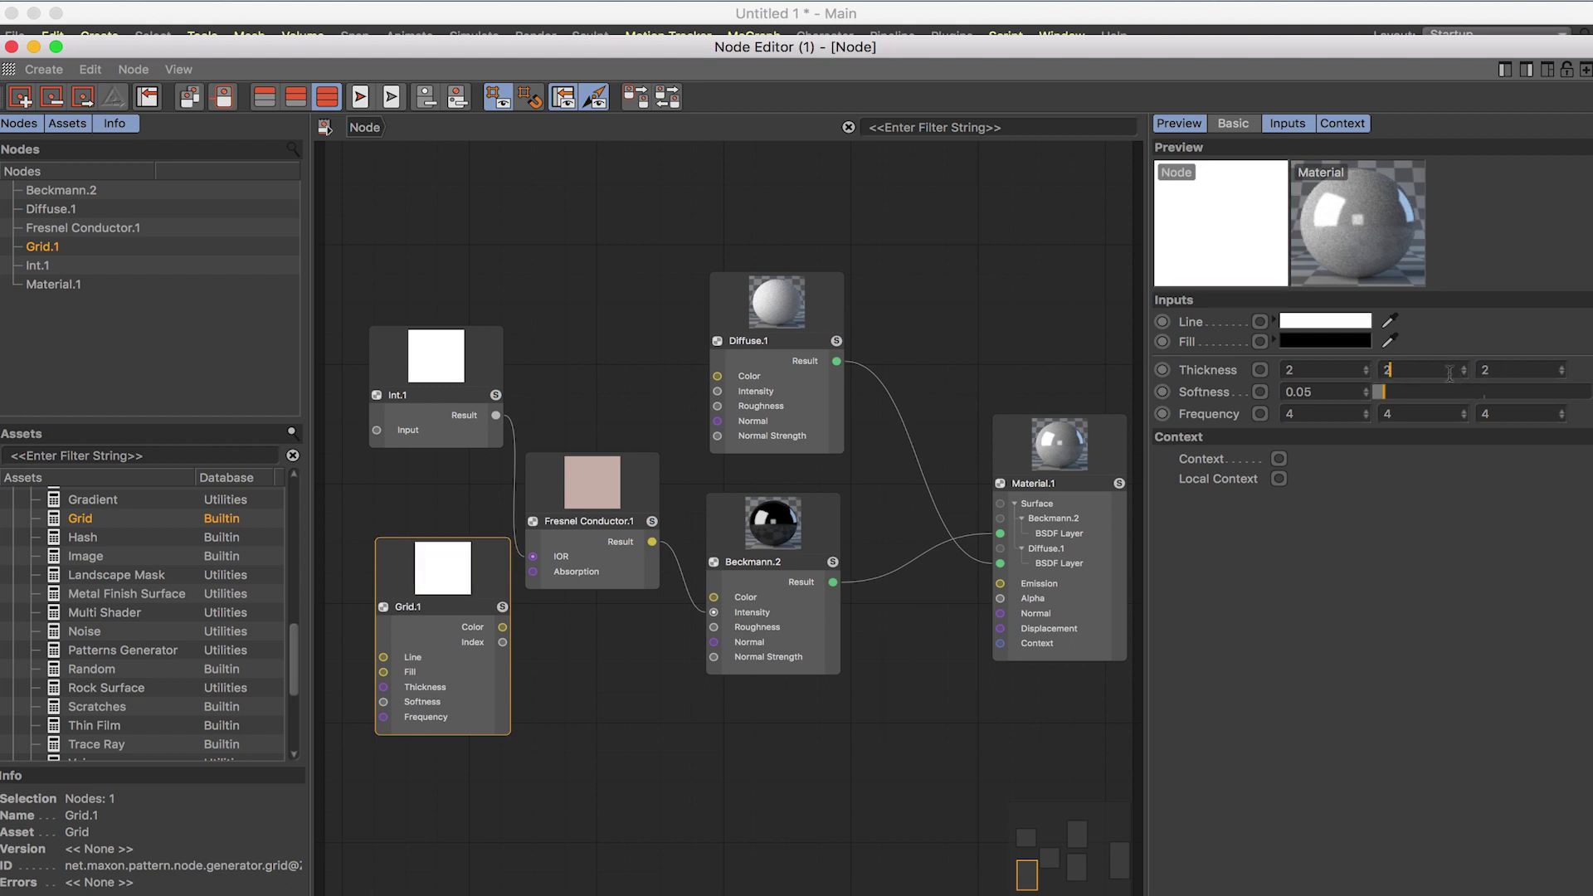
Set Grid.1's Thickness to 0.5, 0.5, 1 for a dot pattern
{"action": "left_click_drag", "start_coordinate": [1339, 371], "coordinate": [1276, 376]}
{"action": "type", "text": "1"}
{"action": "left_click", "coordinate": [1414, 370]}
{"action": "type", "text": "1"}
{"action": "key", "text": "Tab"}
{"action": "type", "text": "1"}
{"action": "left_click_drag", "start_coordinate": [1358, 372], "coordinate": [1191, 370]}
{"action": "type", "text": ".."}
{"action": "key", "text": "Tab"}
{"action": "type", "text": "0.5"}
{"action": "key", "text": "Tab"}
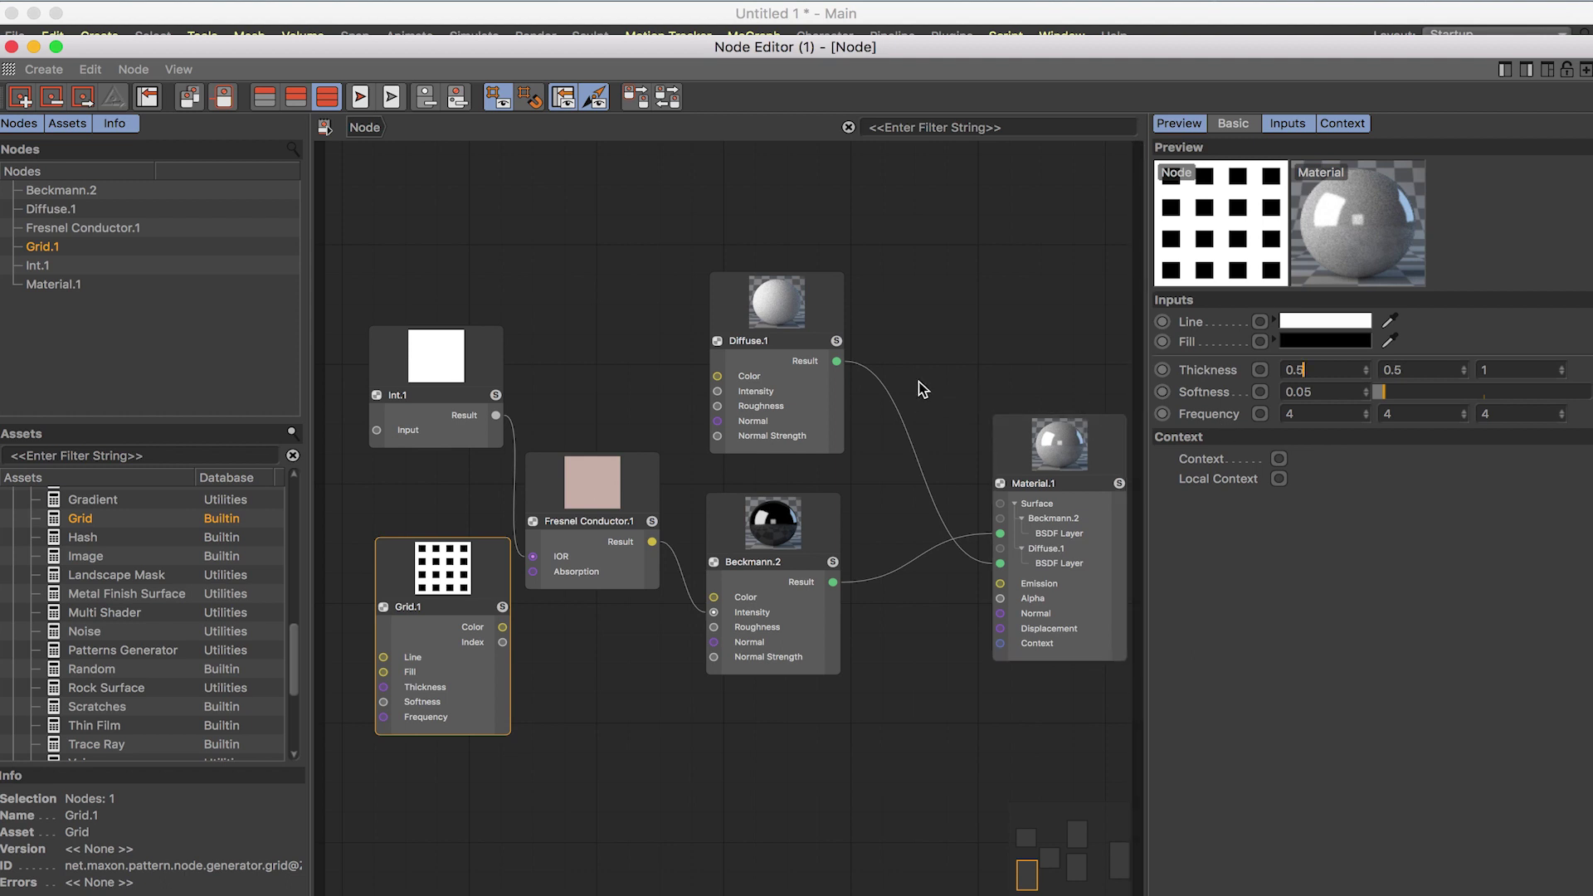
Move Grid.1 lower, then add a Wood pattern node and delete it again
{"action": "left_click_drag", "start_coordinate": [461, 605], "coordinate": [581, 715]}
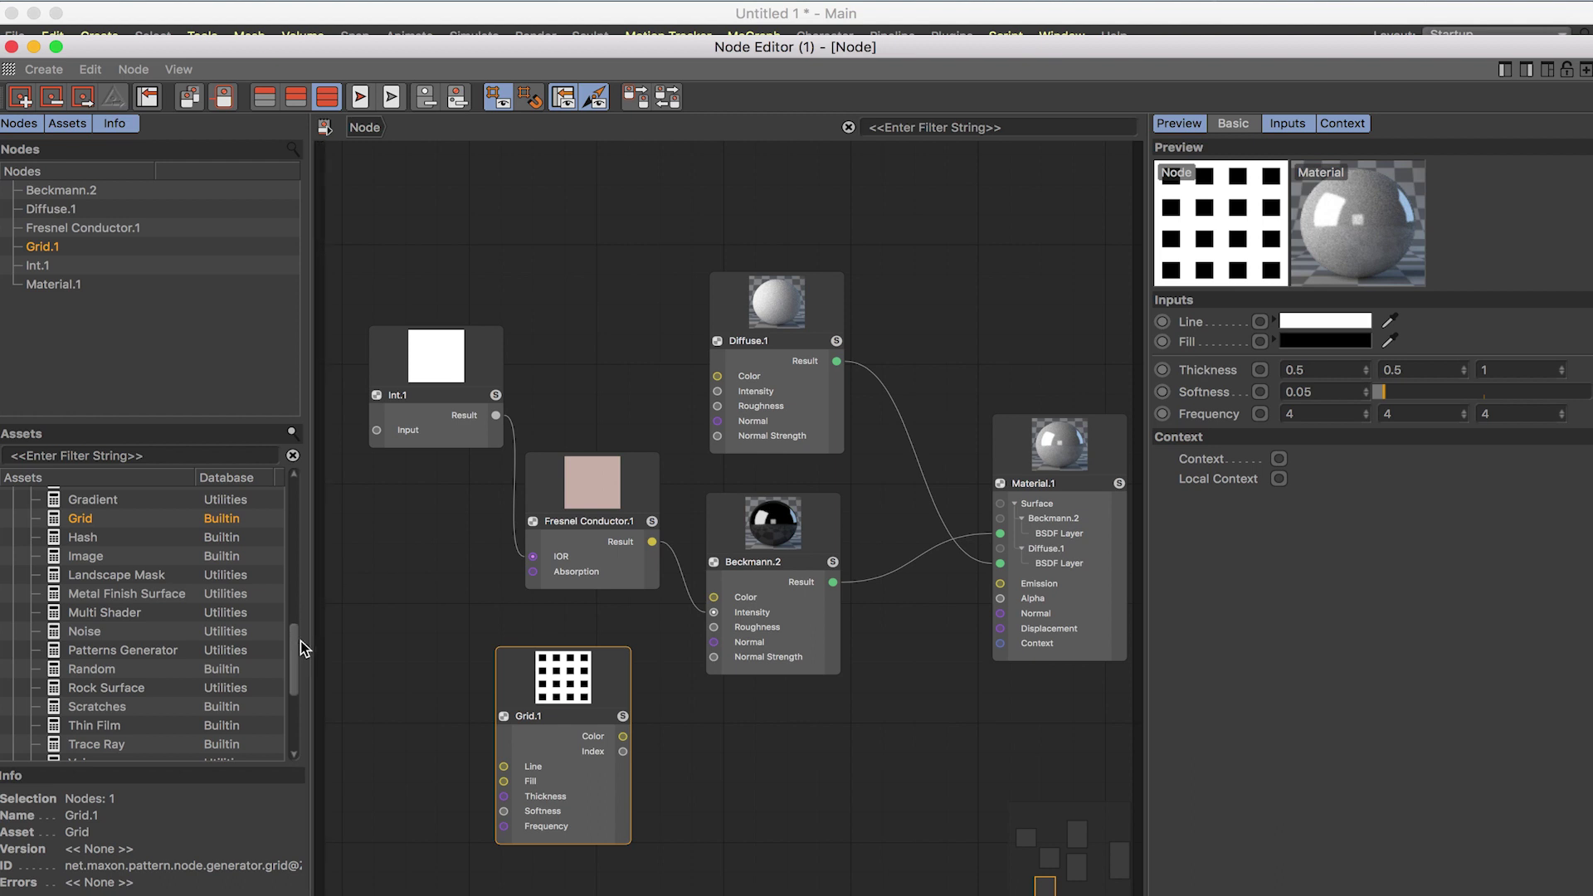
{"action": "left_click_drag", "start_coordinate": [300, 656], "coordinate": [296, 678]}
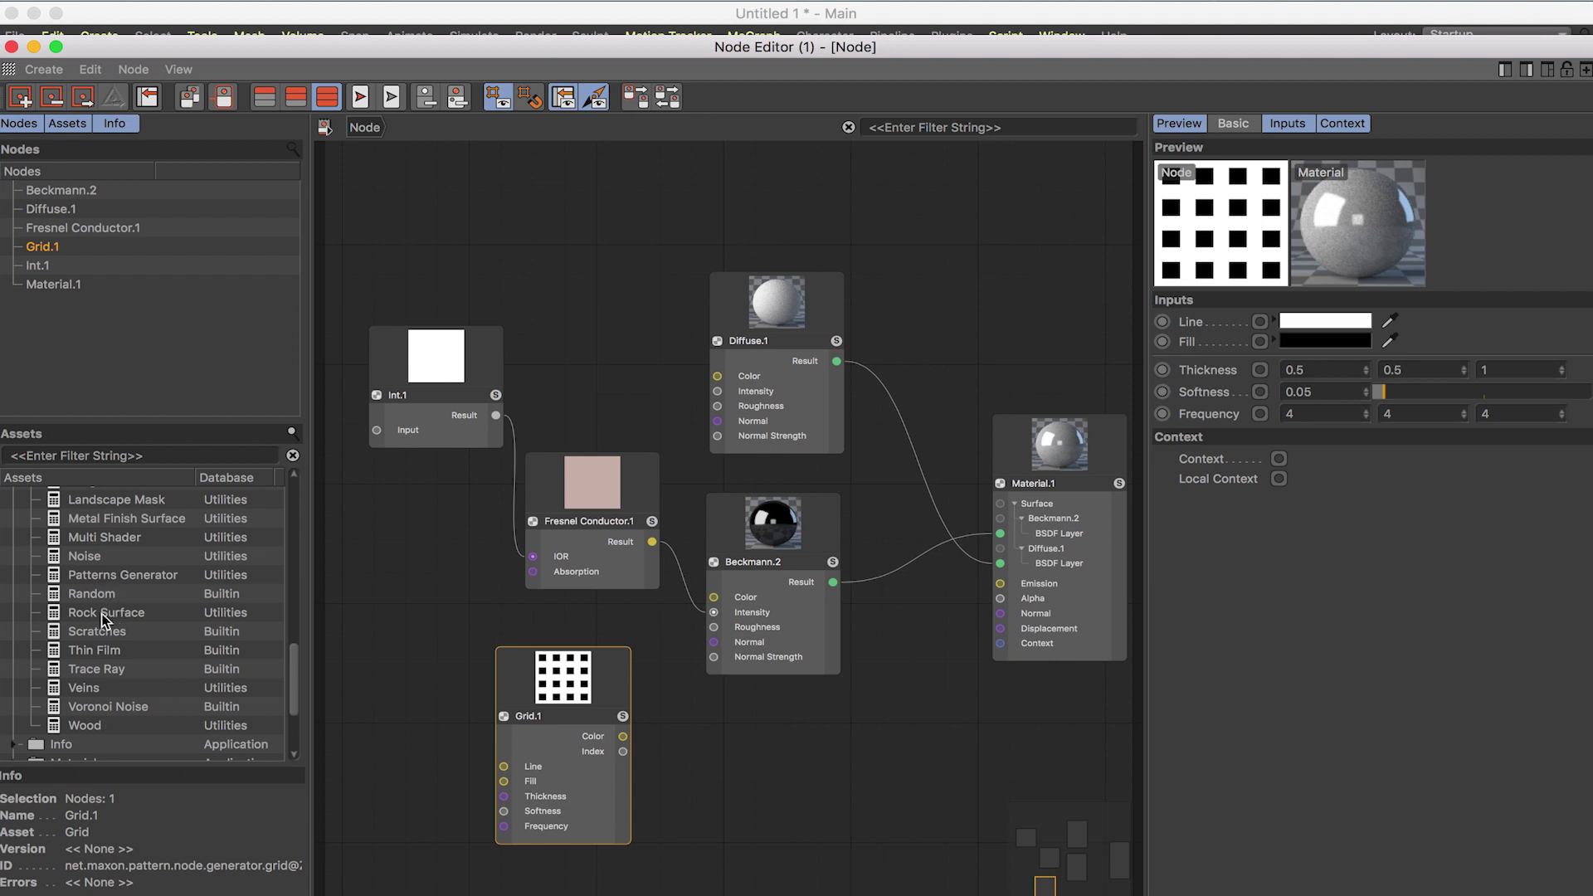
{"action": "left_click_drag", "start_coordinate": [96, 730], "coordinate": [403, 573]}
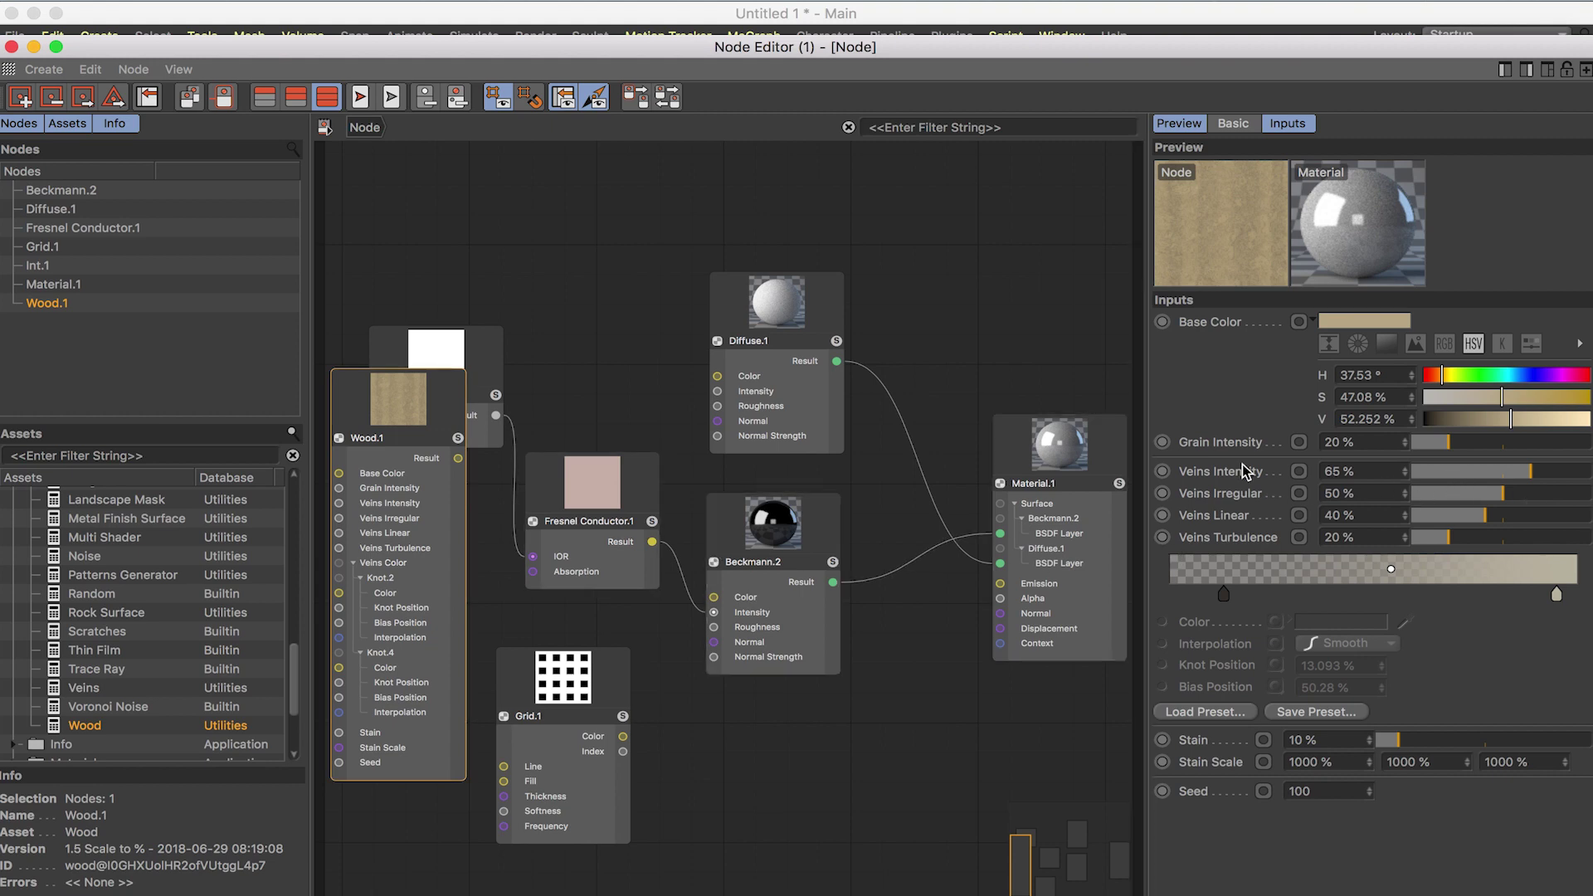
{"action": "left_click_drag", "start_coordinate": [408, 418], "coordinate": [437, 578]}
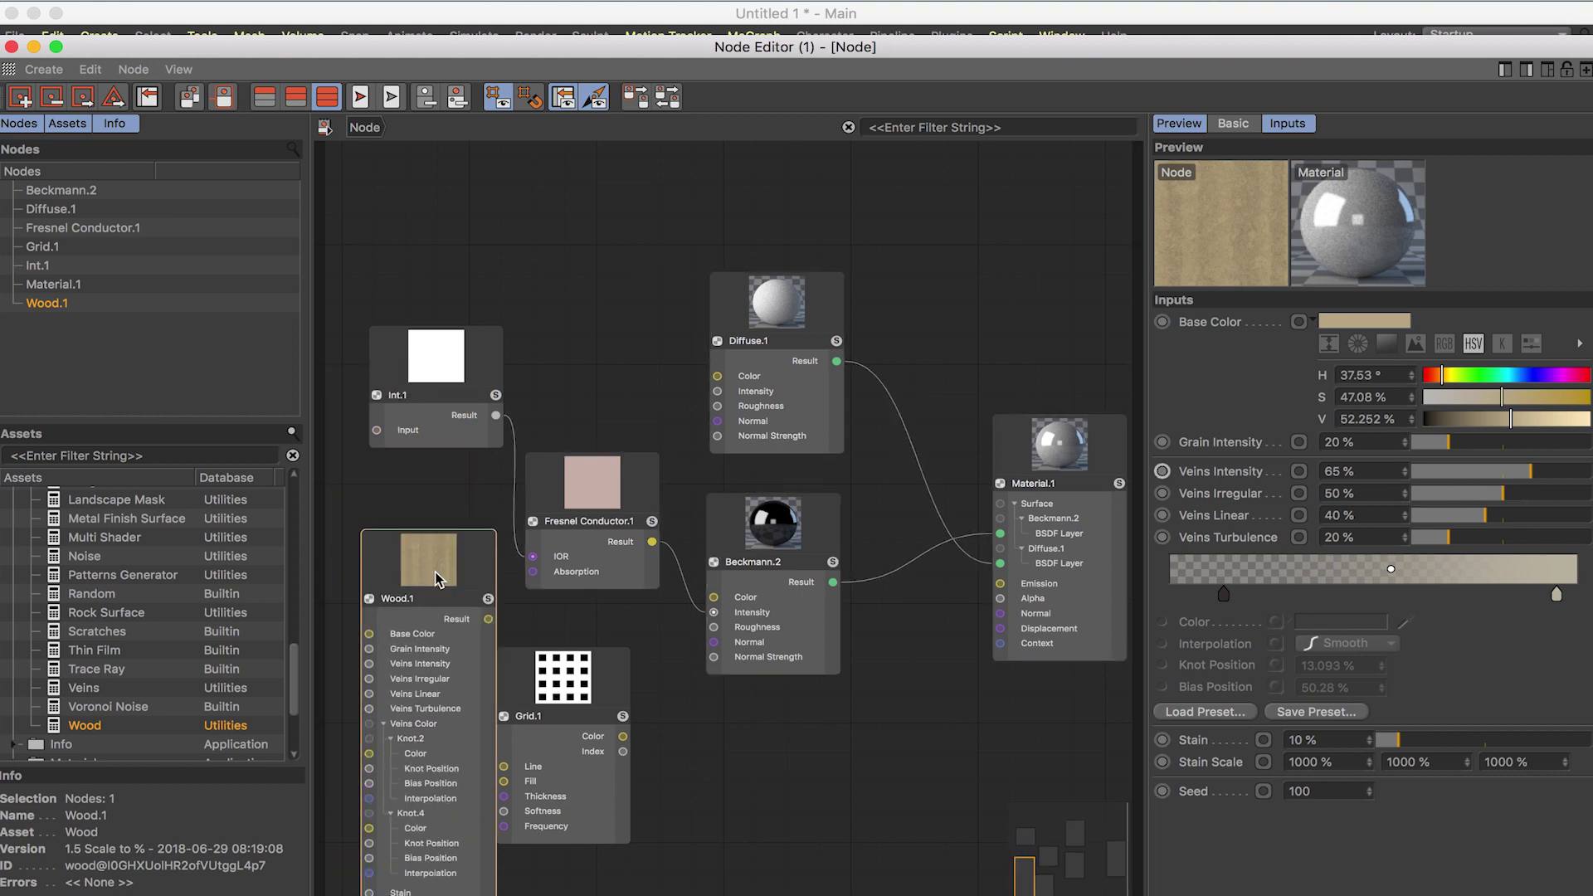
{"action": "key", "text": "Delete"}
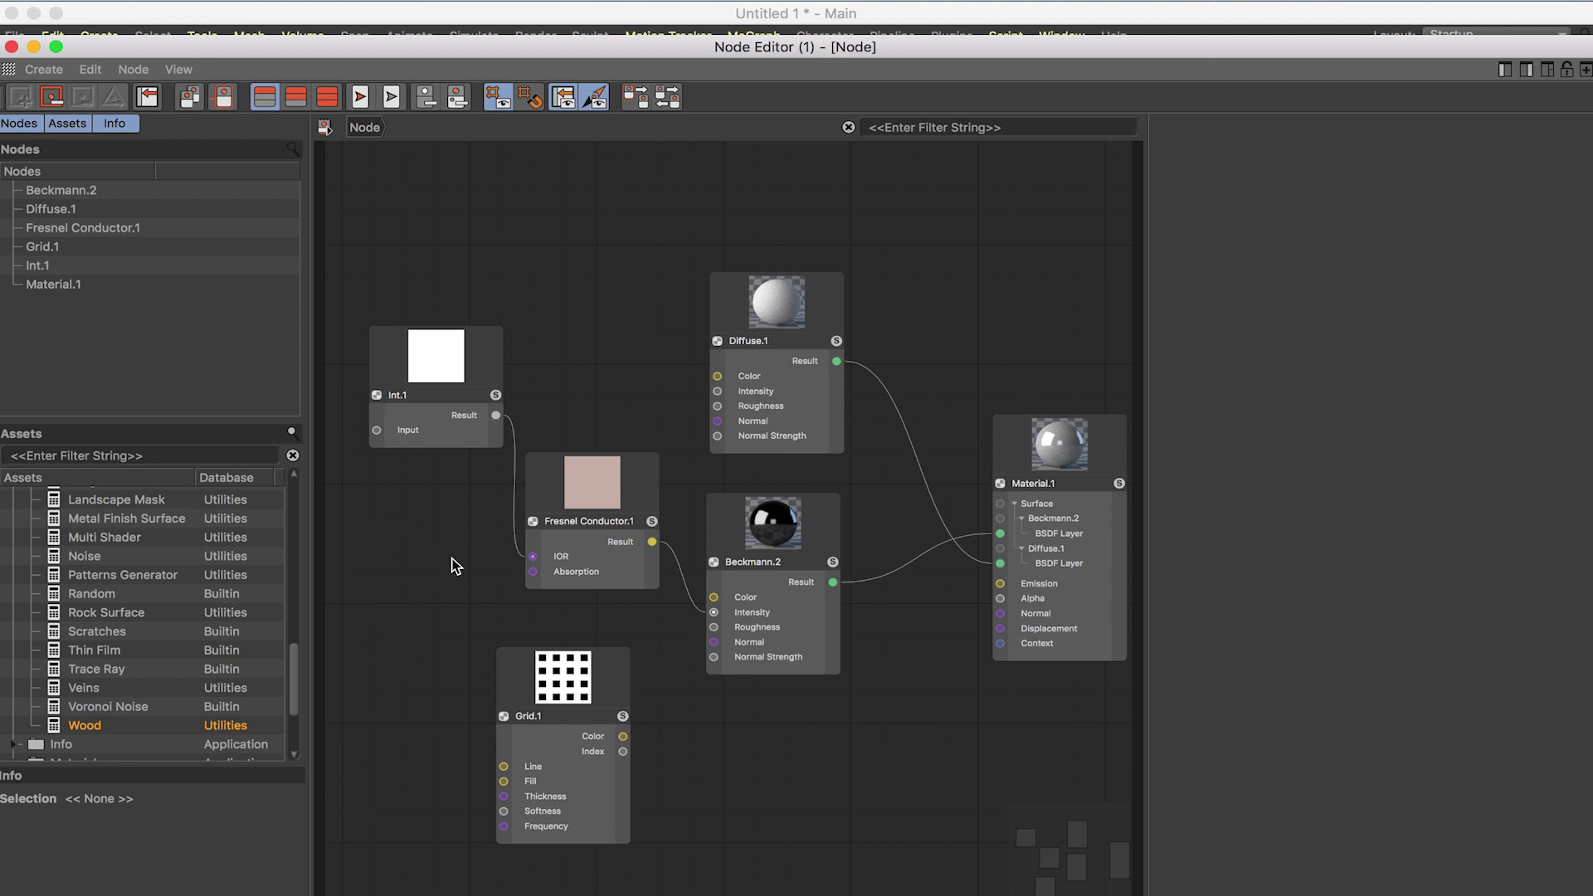
Nudge Diffuse.1, Beckmann.2 and Fresnel Conductor.1 slightly to tidy the layout
{"action": "mouse_move", "coordinate": [760, 329]}
{"action": "left_mouse_down"}
{"action": "mouse_move", "coordinate": [814, 318]}
{"action": "mouse_move", "coordinate": [777, 313]}
{"action": "left_mouse_up"}
{"action": "left_click_drag", "start_coordinate": [771, 525], "coordinate": [788, 527]}
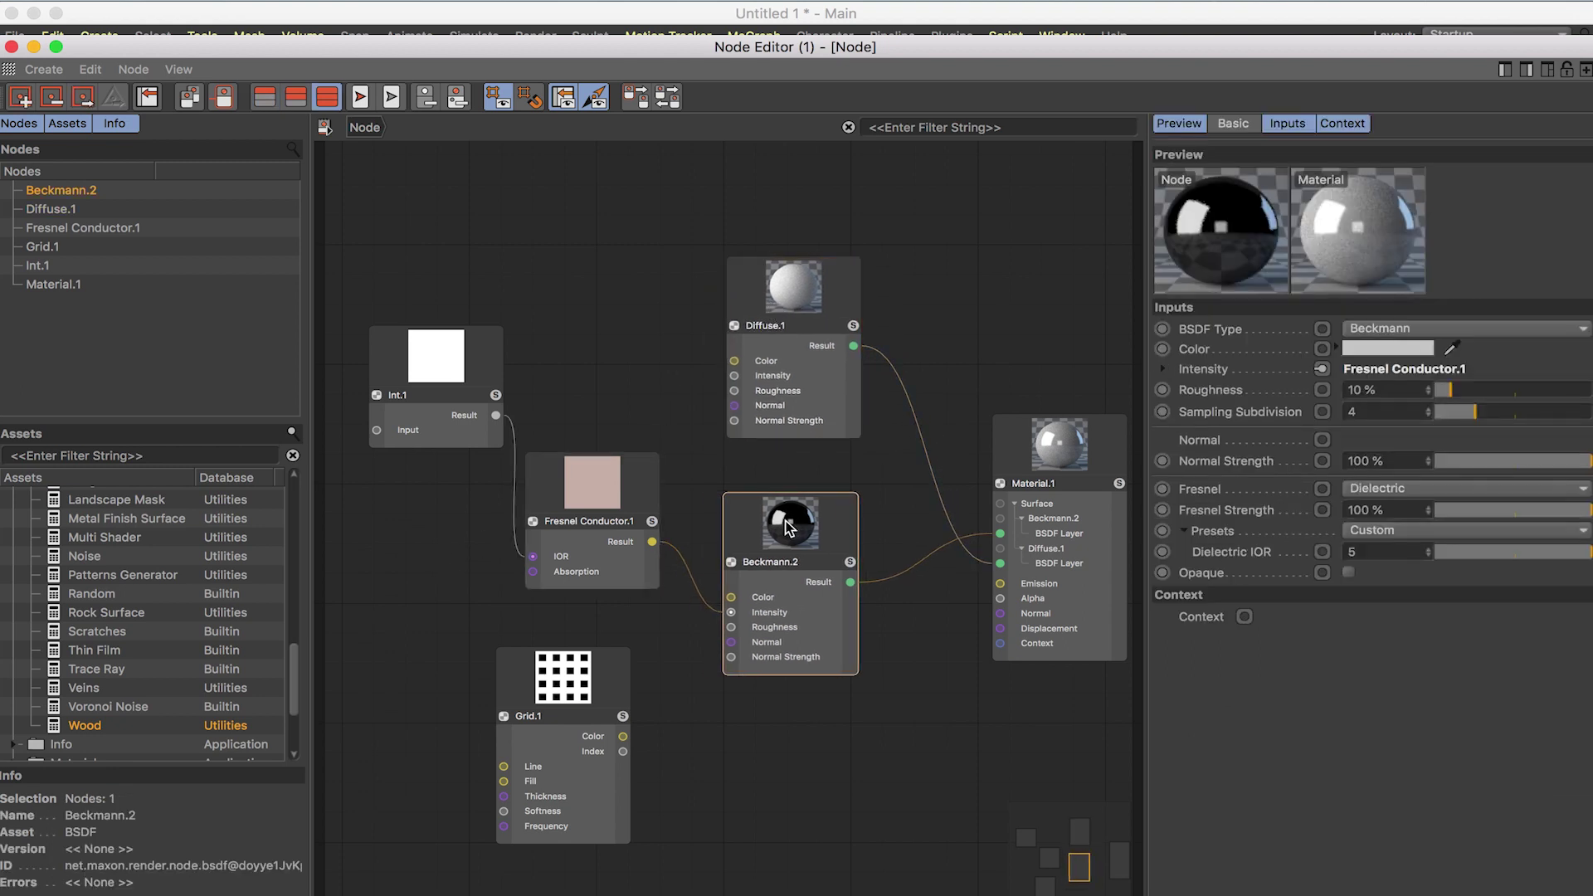
{"action": "mouse_move", "coordinate": [596, 494]}
{"action": "left_mouse_down"}
{"action": "mouse_move", "coordinate": [621, 491]}
{"action": "mouse_move", "coordinate": [604, 479]}
{"action": "left_mouse_up"}
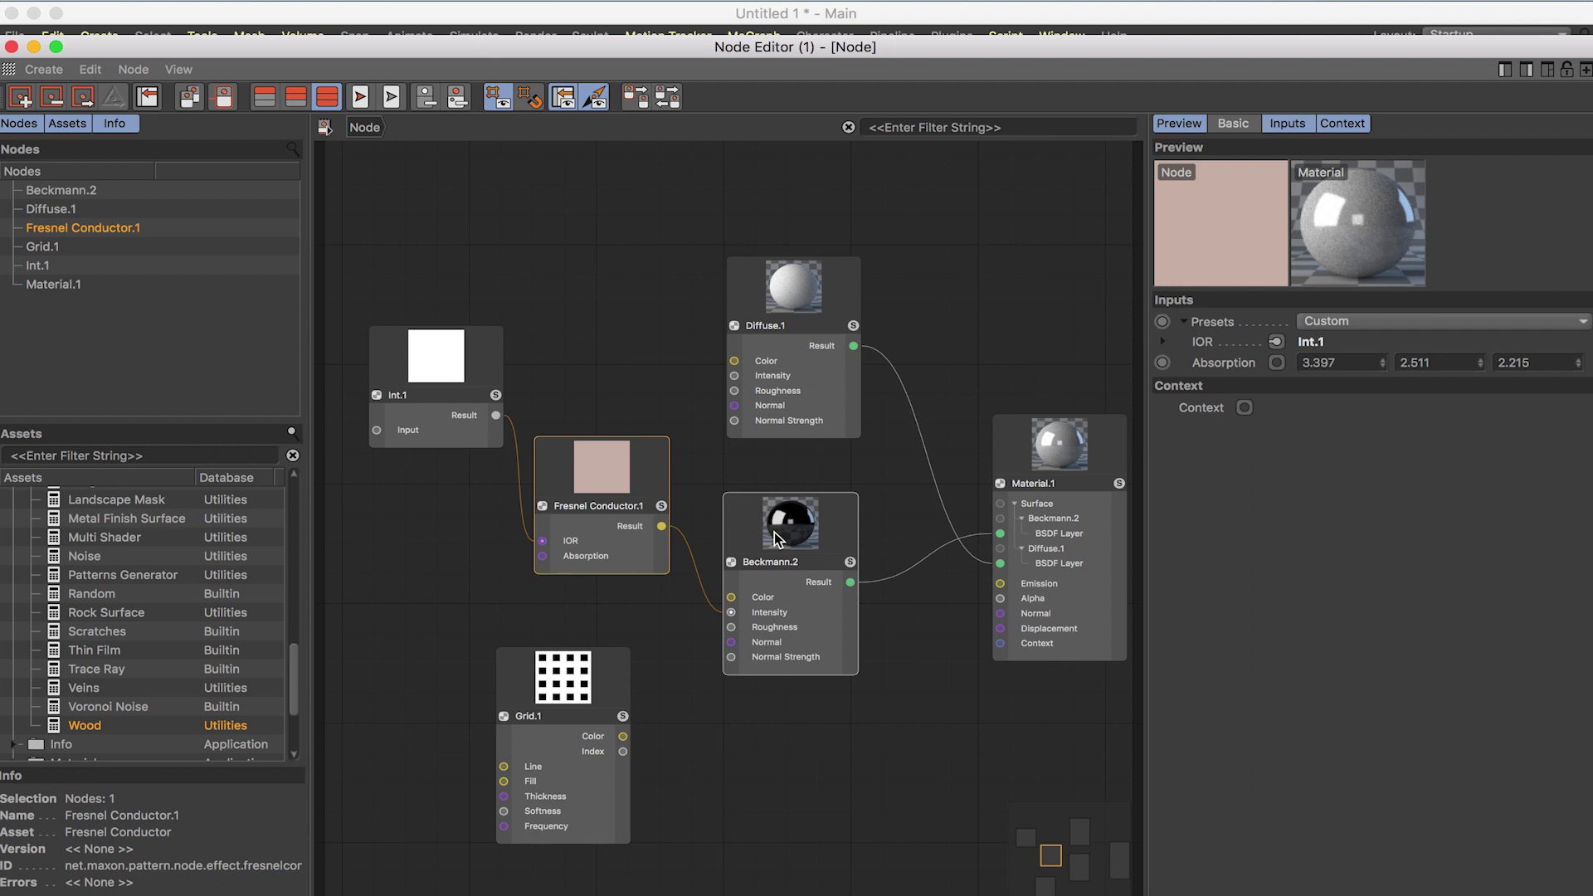
{"action": "mouse_move", "coordinate": [803, 282]}
{"action": "left_mouse_down"}
{"action": "mouse_move", "coordinate": [810, 266]}
{"action": "mouse_move", "coordinate": [803, 279]}
{"action": "left_mouse_up"}
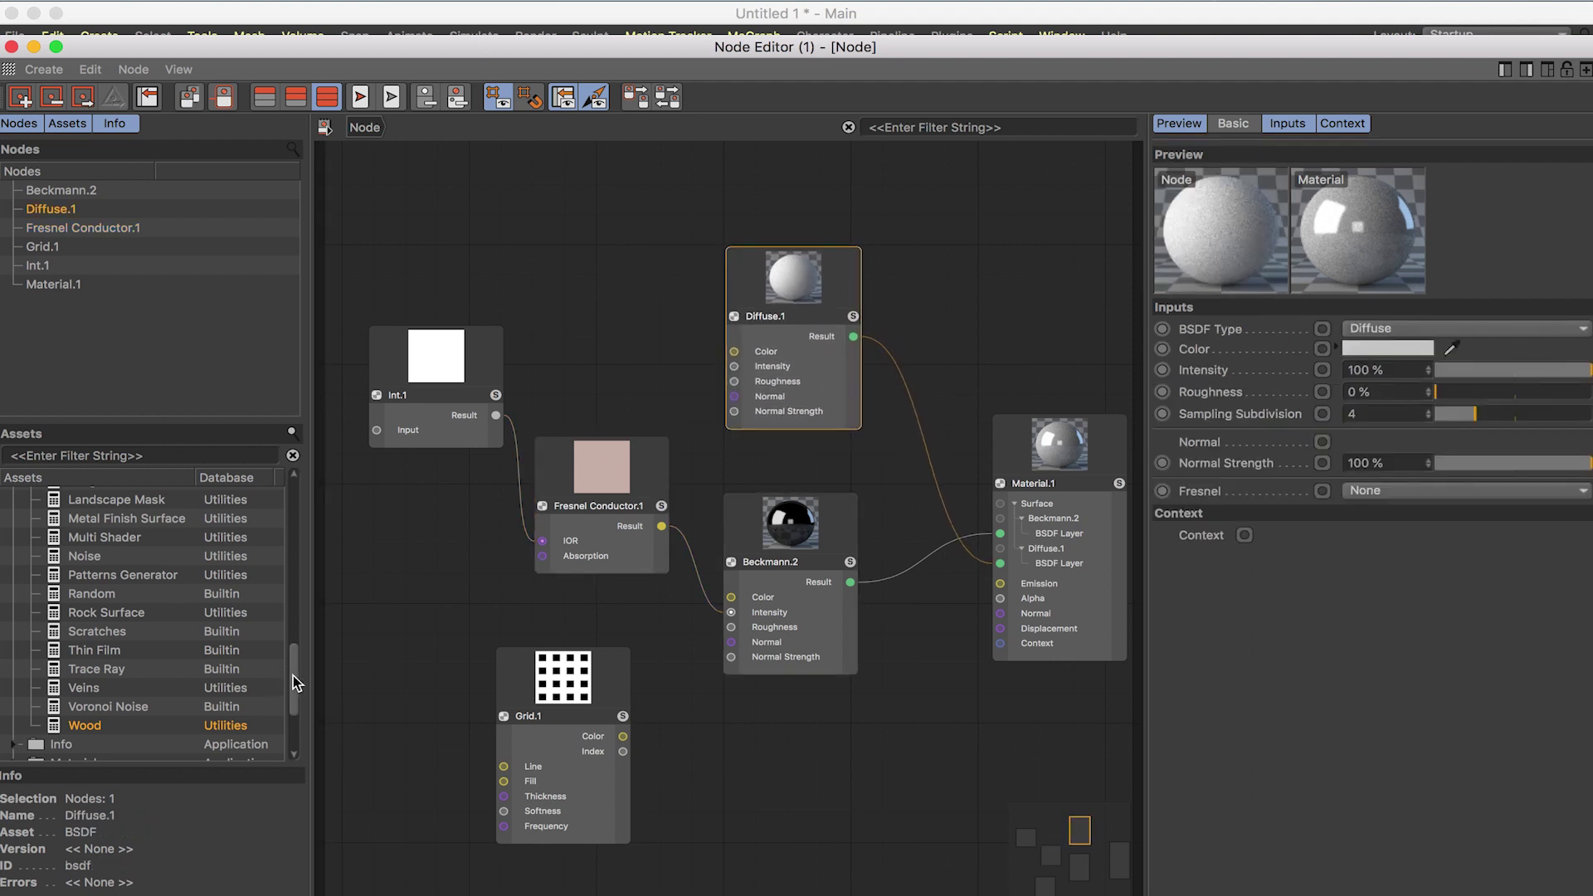
{"action": "left_click_drag", "start_coordinate": [292, 676], "coordinate": [326, 509]}
Collapse the Conversion and Generator asset groups
{"action": "left_click", "coordinate": [14, 533]}
{"action": "left_click", "coordinate": [16, 553]}
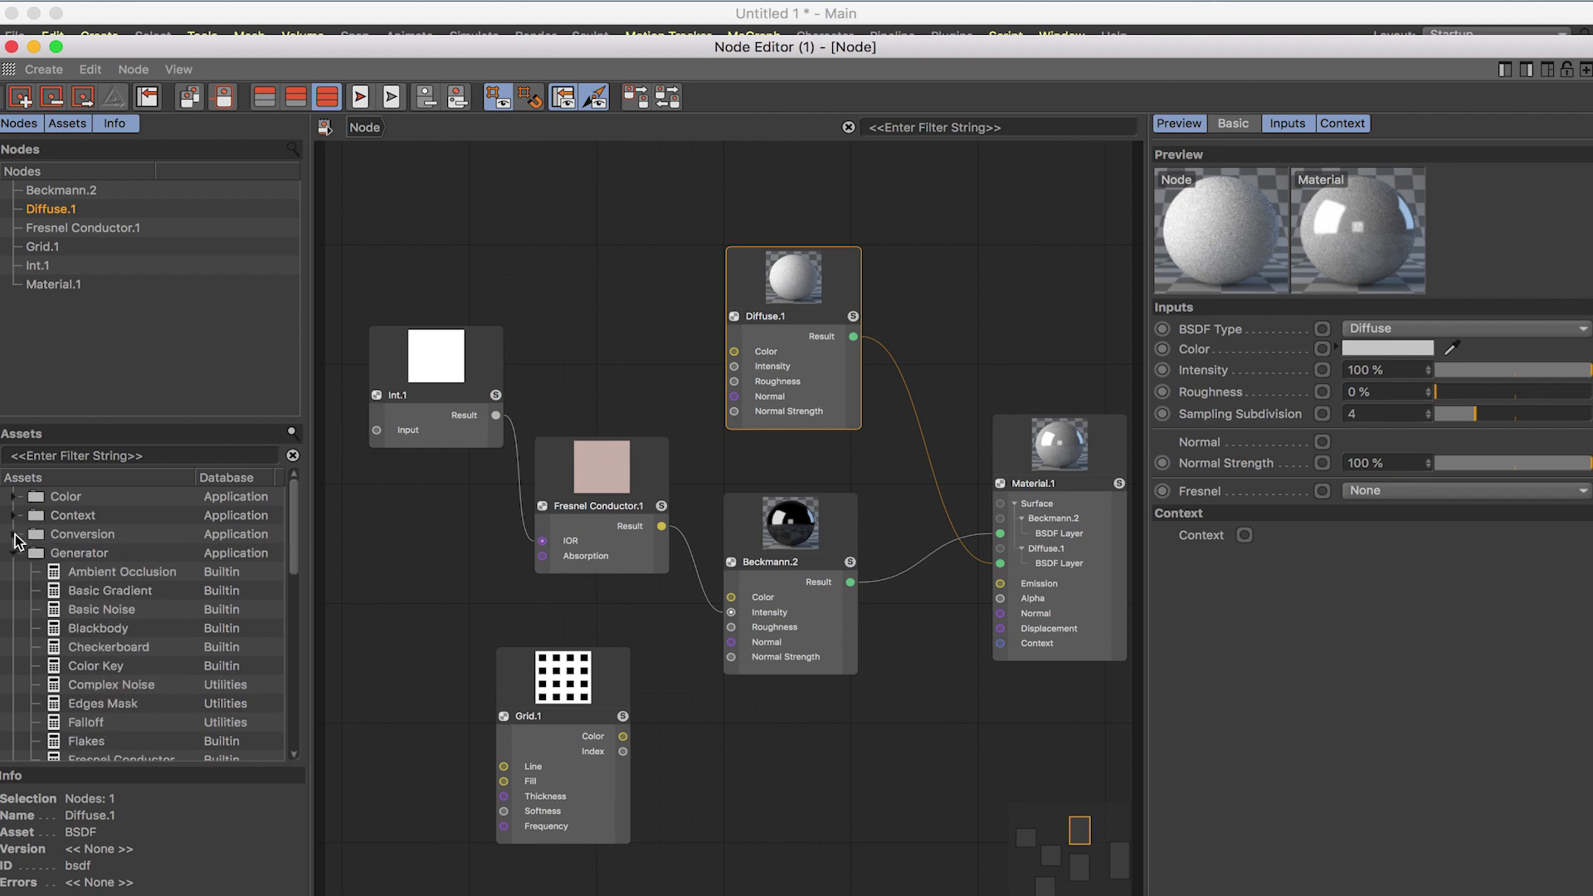
{"action": "left_click", "coordinate": [18, 552]}
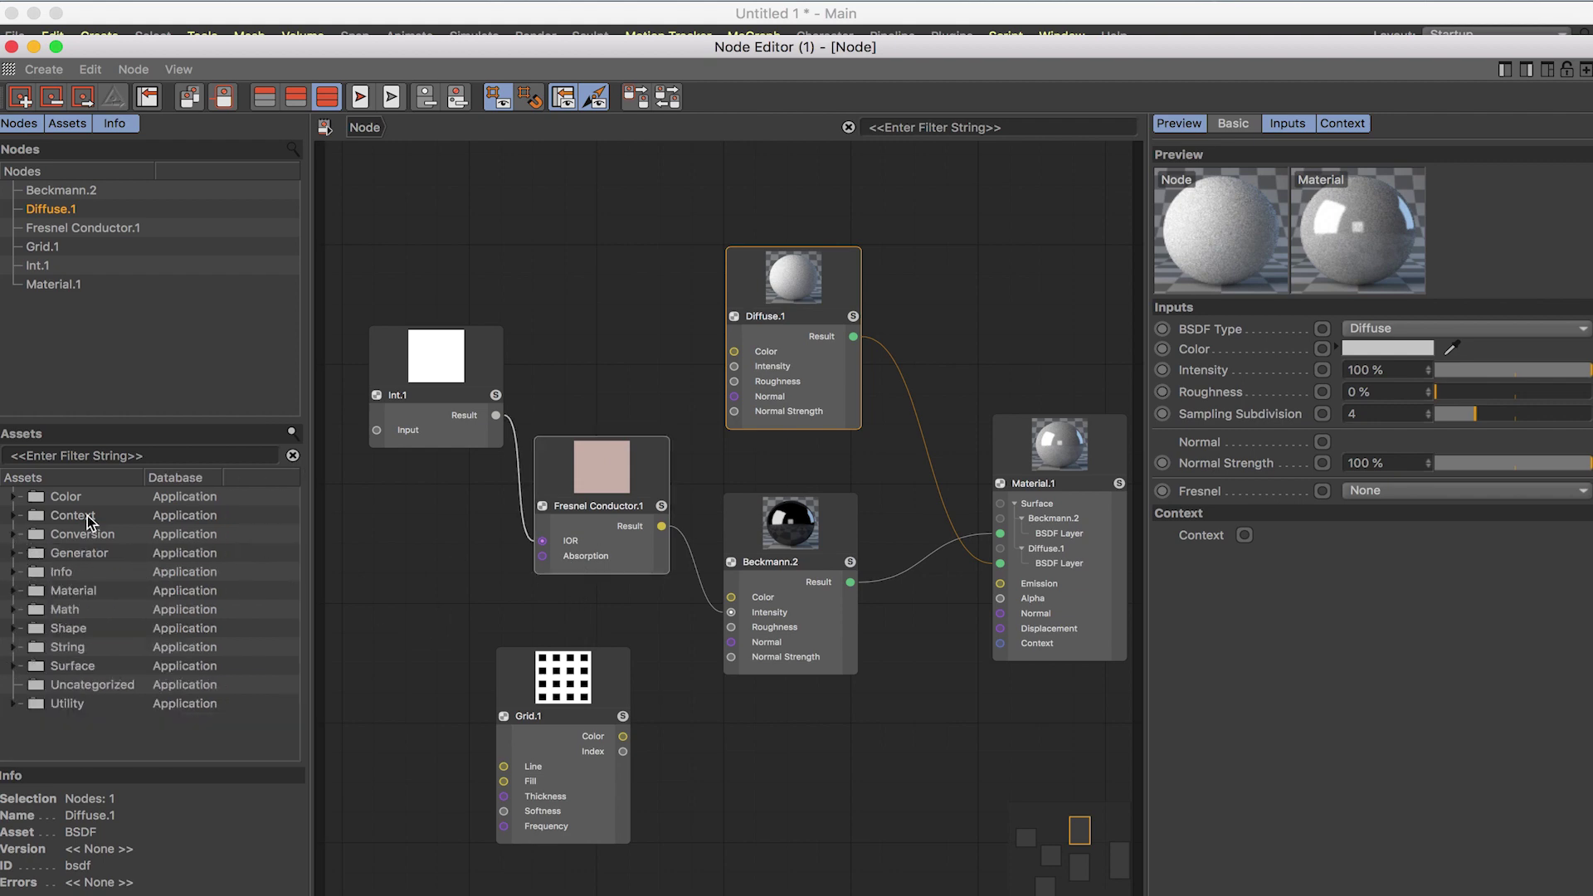
Zoom the node canvas and nudge Beckmann.2 slightly to the right
{"action": "scroll", "coordinate": [626, 392], "scroll_direction": "down", "scroll_amount": 1}
{"action": "scroll", "coordinate": [626, 391], "scroll_direction": "up", "scroll_amount": 3}
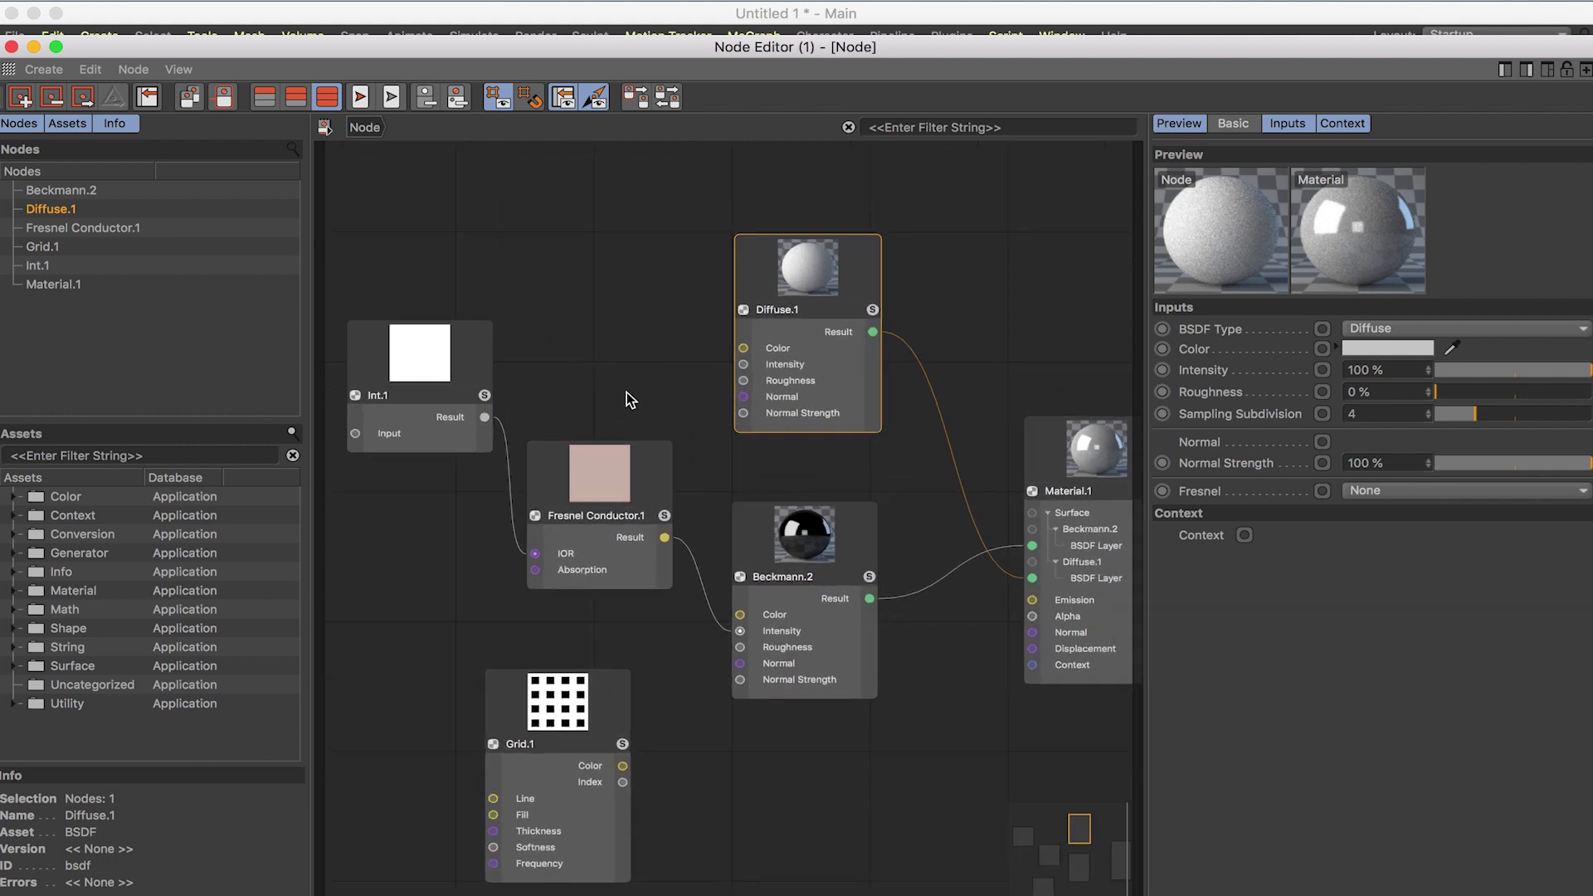
{"action": "scroll", "coordinate": [784, 491], "scroll_direction": "down", "scroll_amount": 2}
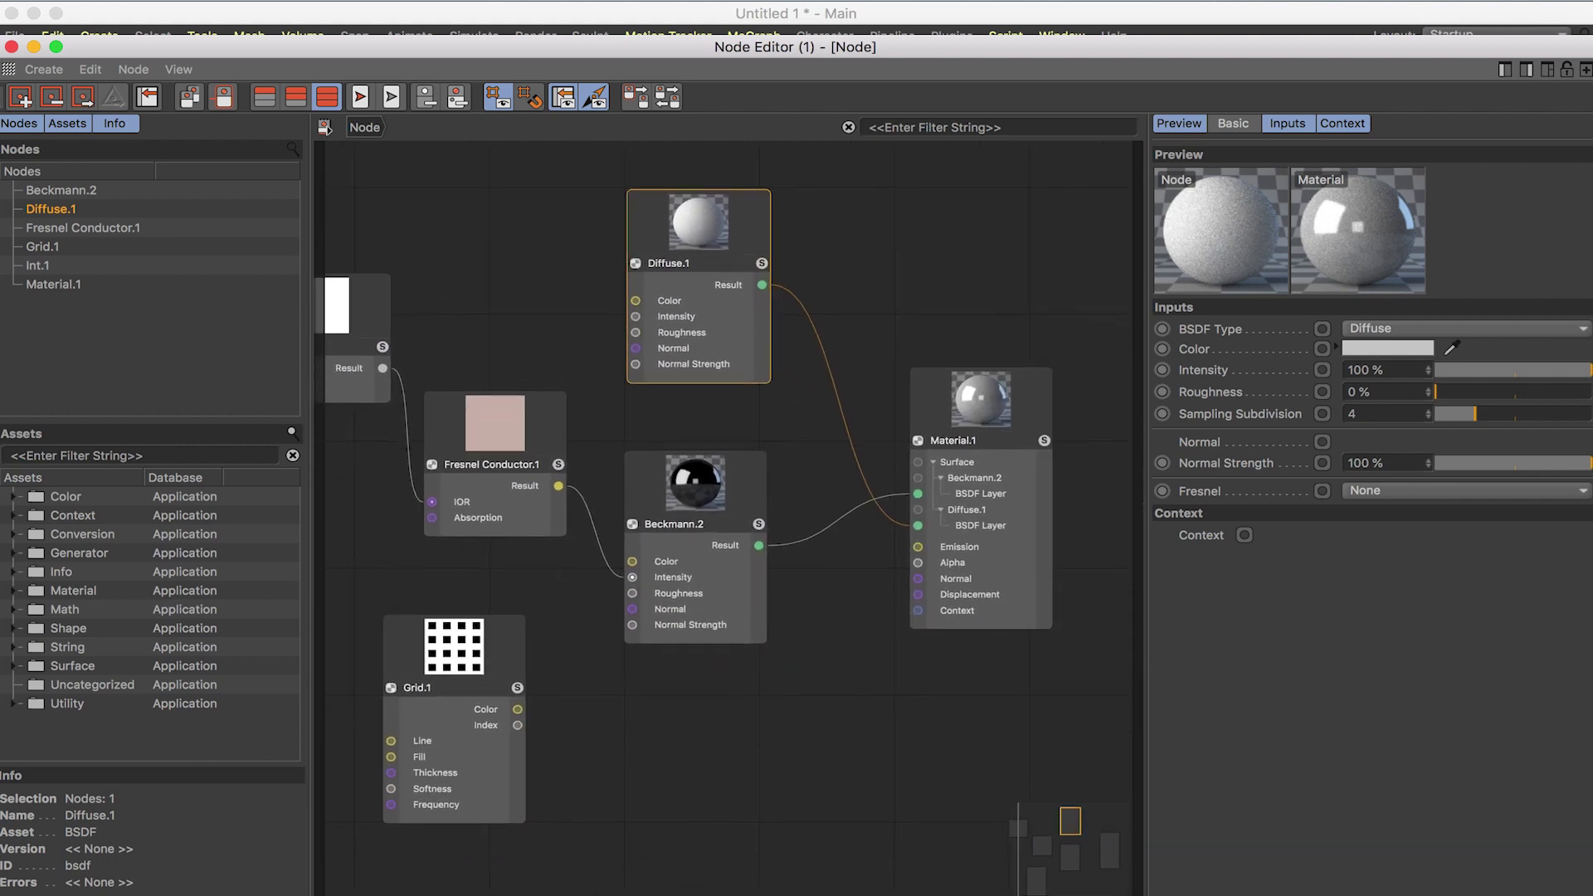
{"action": "scroll", "coordinate": [787, 491], "scroll_direction": "down", "scroll_amount": 1}
{"action": "scroll", "coordinate": [779, 488], "scroll_direction": "up", "scroll_amount": 2}
{"action": "scroll", "coordinate": [780, 488], "scroll_direction": "down", "scroll_amount": 2}
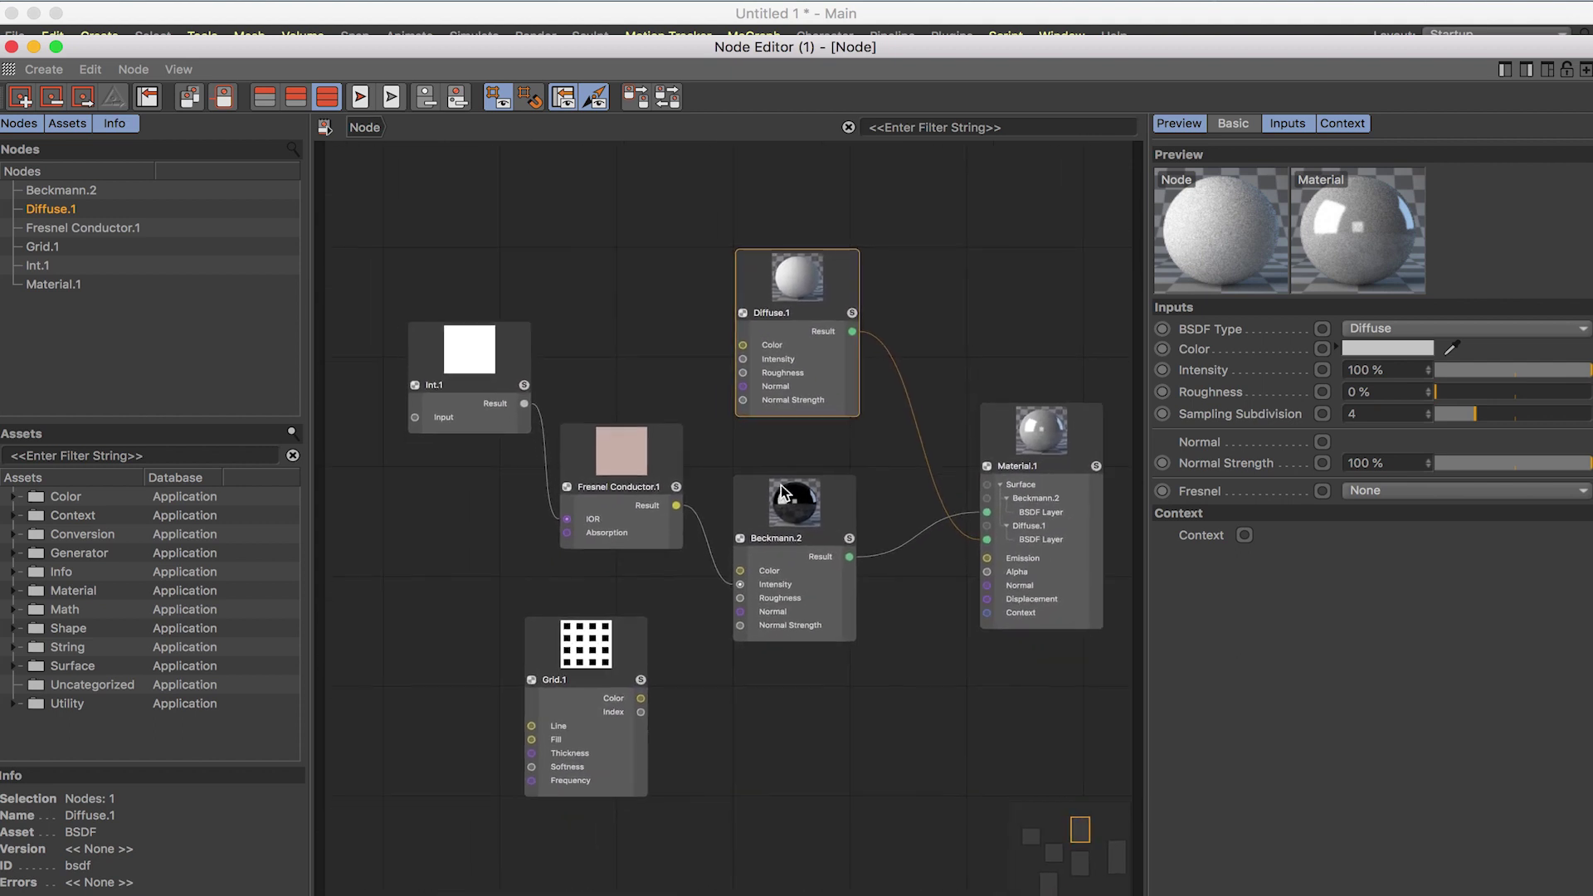
{"action": "mouse_move", "coordinate": [745, 514]}
{"action": "left_mouse_down"}
{"action": "mouse_move", "coordinate": [768, 511]}
{"action": "mouse_move", "coordinate": [747, 510]}
{"action": "left_mouse_up"}
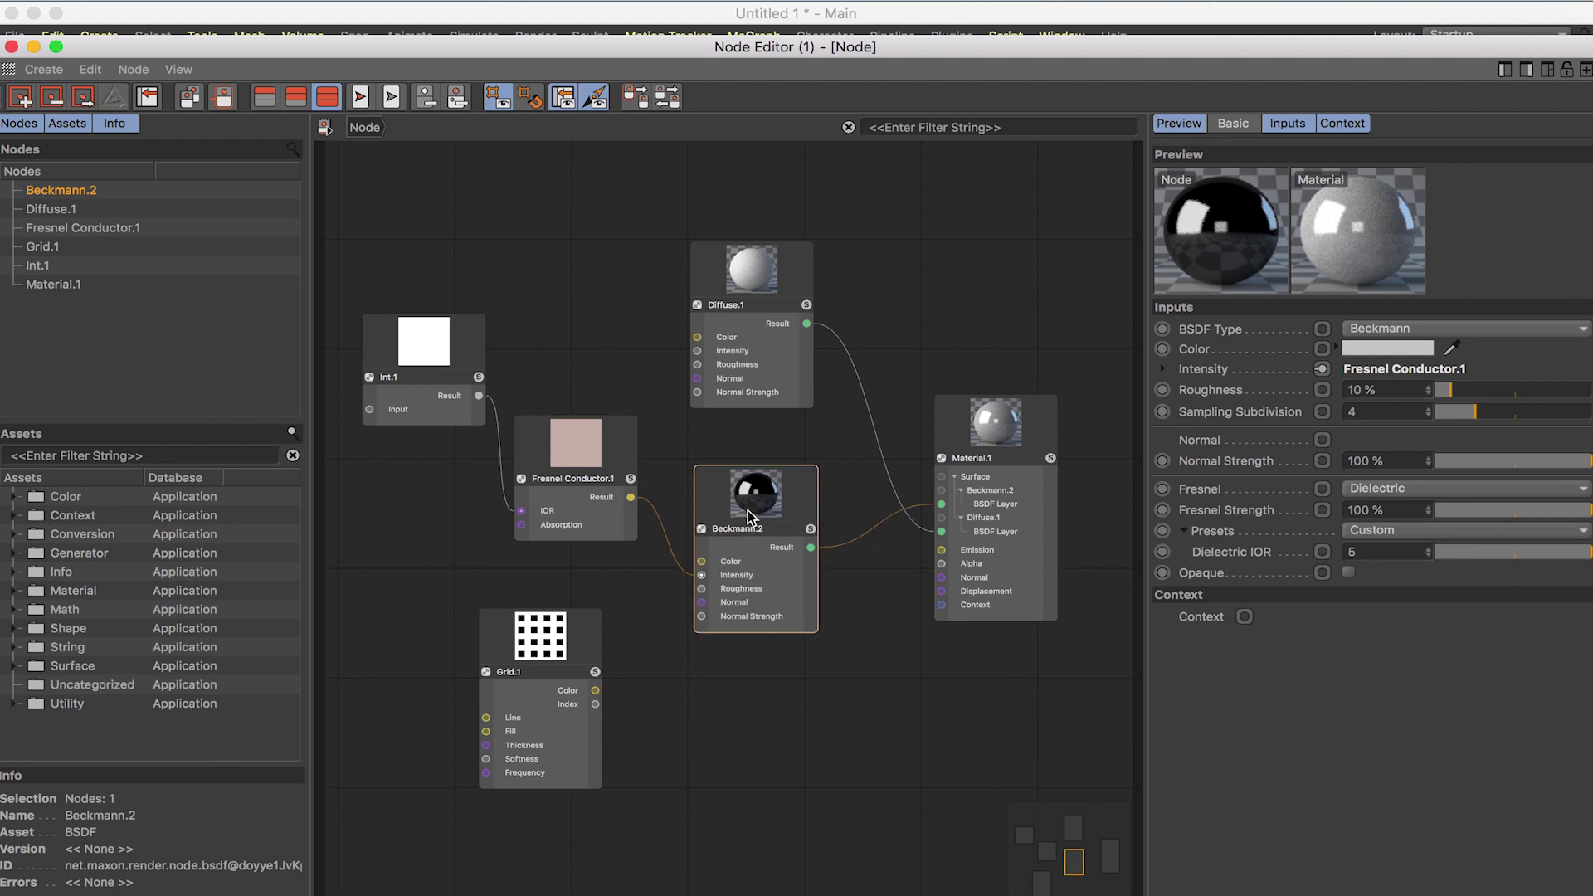
Move Grid.1 up and right beneath Fresnel Conductor.1, then pan the graph left
{"action": "scroll", "coordinate": [663, 519], "scroll_direction": "down", "scroll_amount": 2}
{"action": "scroll", "coordinate": [663, 519], "scroll_direction": "up", "scroll_amount": 4}
{"action": "scroll", "coordinate": [664, 526], "scroll_direction": "down", "scroll_amount": 2}
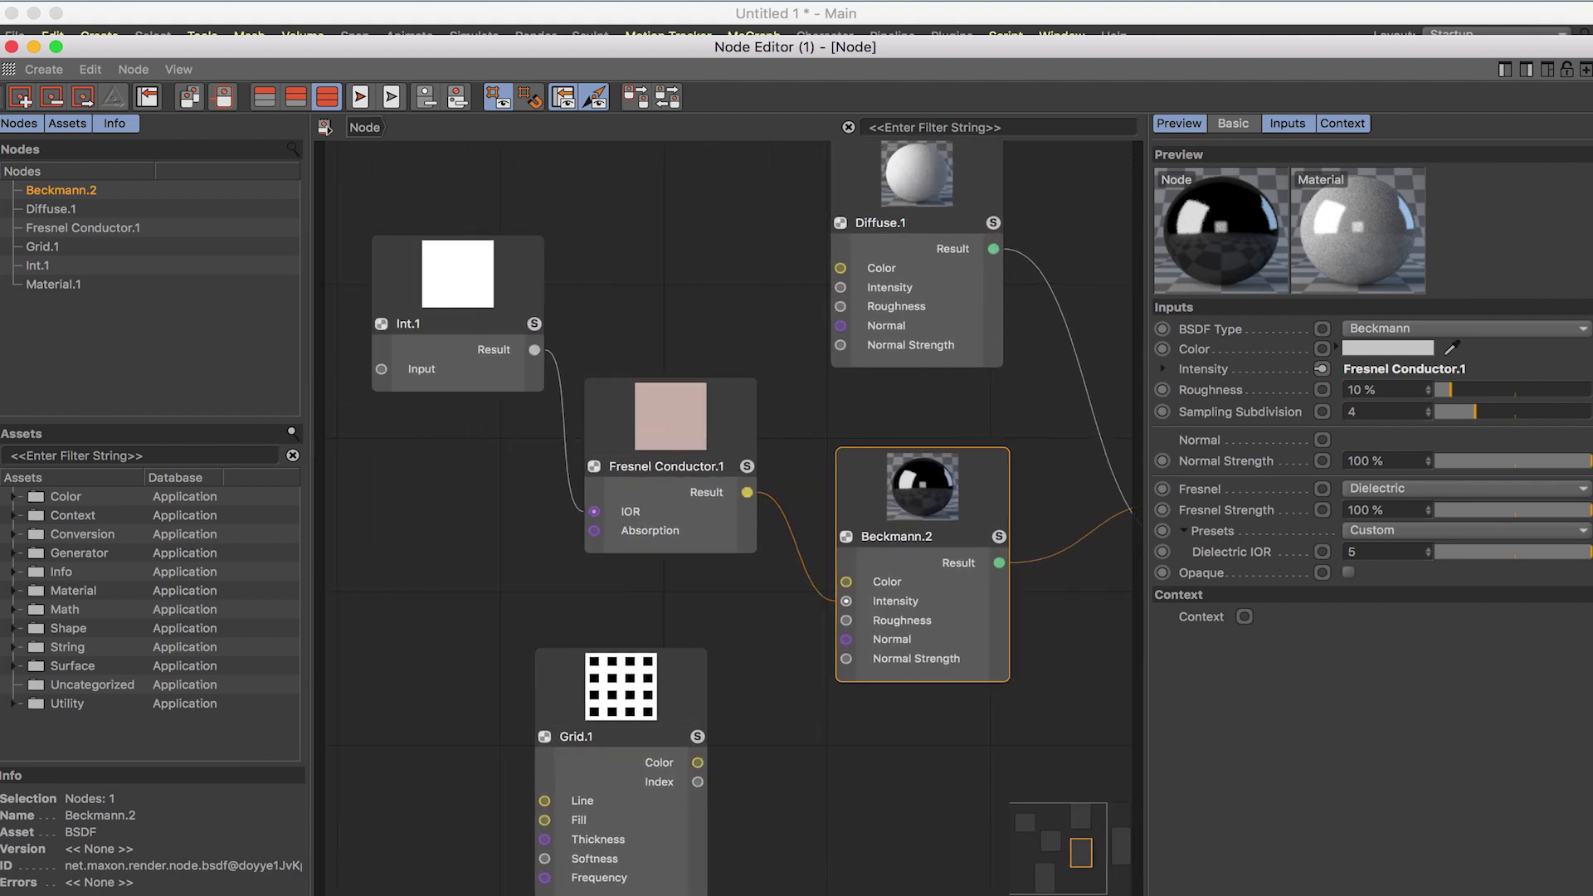
{"action": "scroll", "coordinate": [622, 518], "scroll_direction": "up", "scroll_amount": 2}
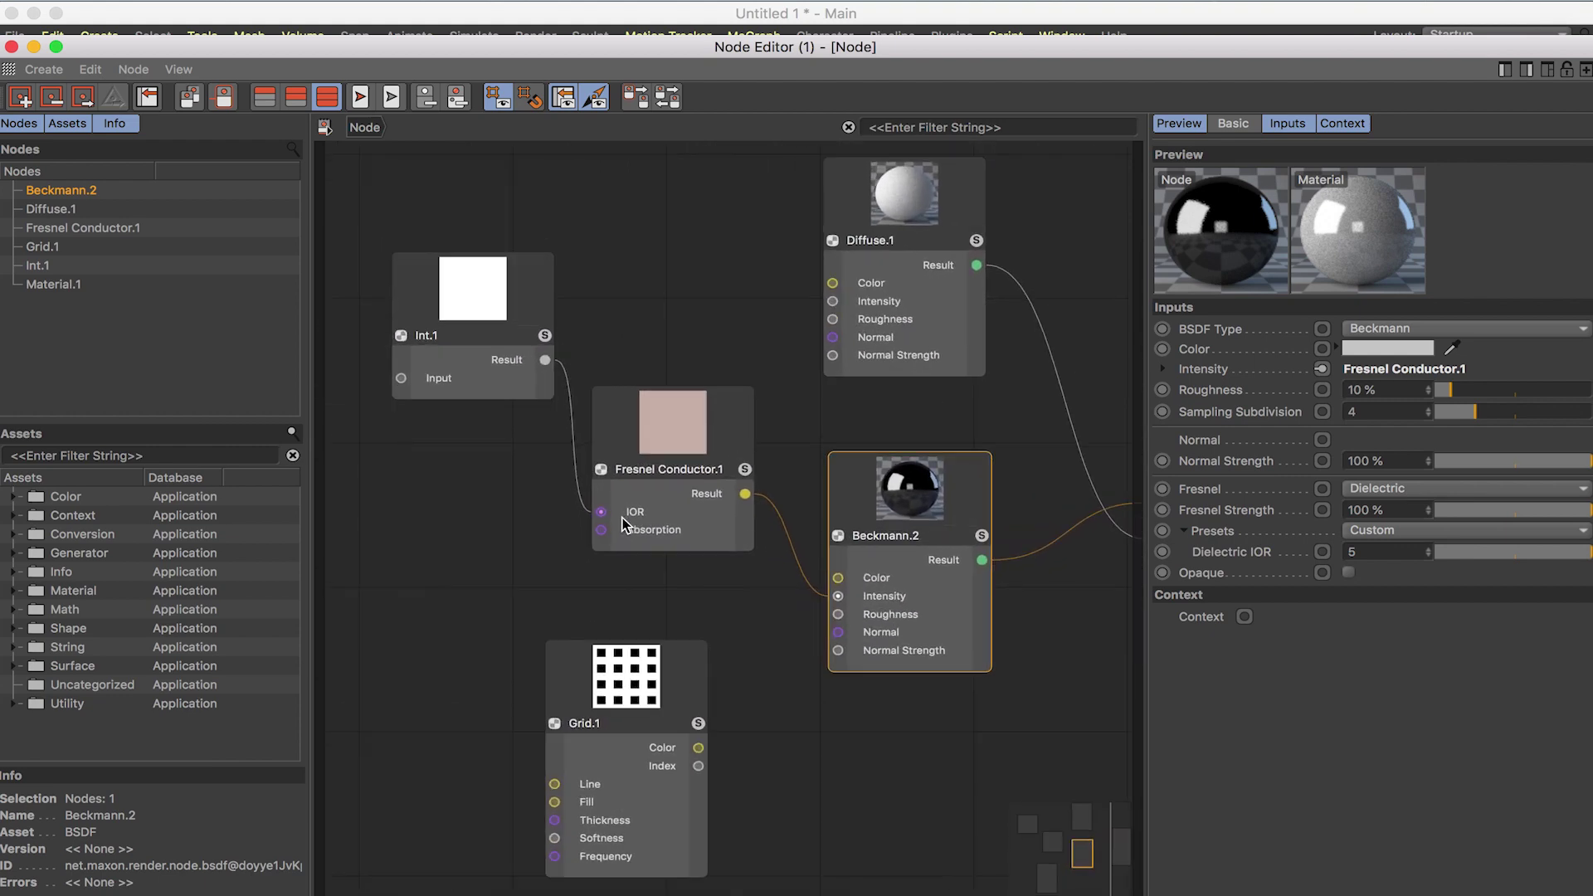
{"action": "scroll", "coordinate": [623, 518], "scroll_direction": "down", "scroll_amount": 1}
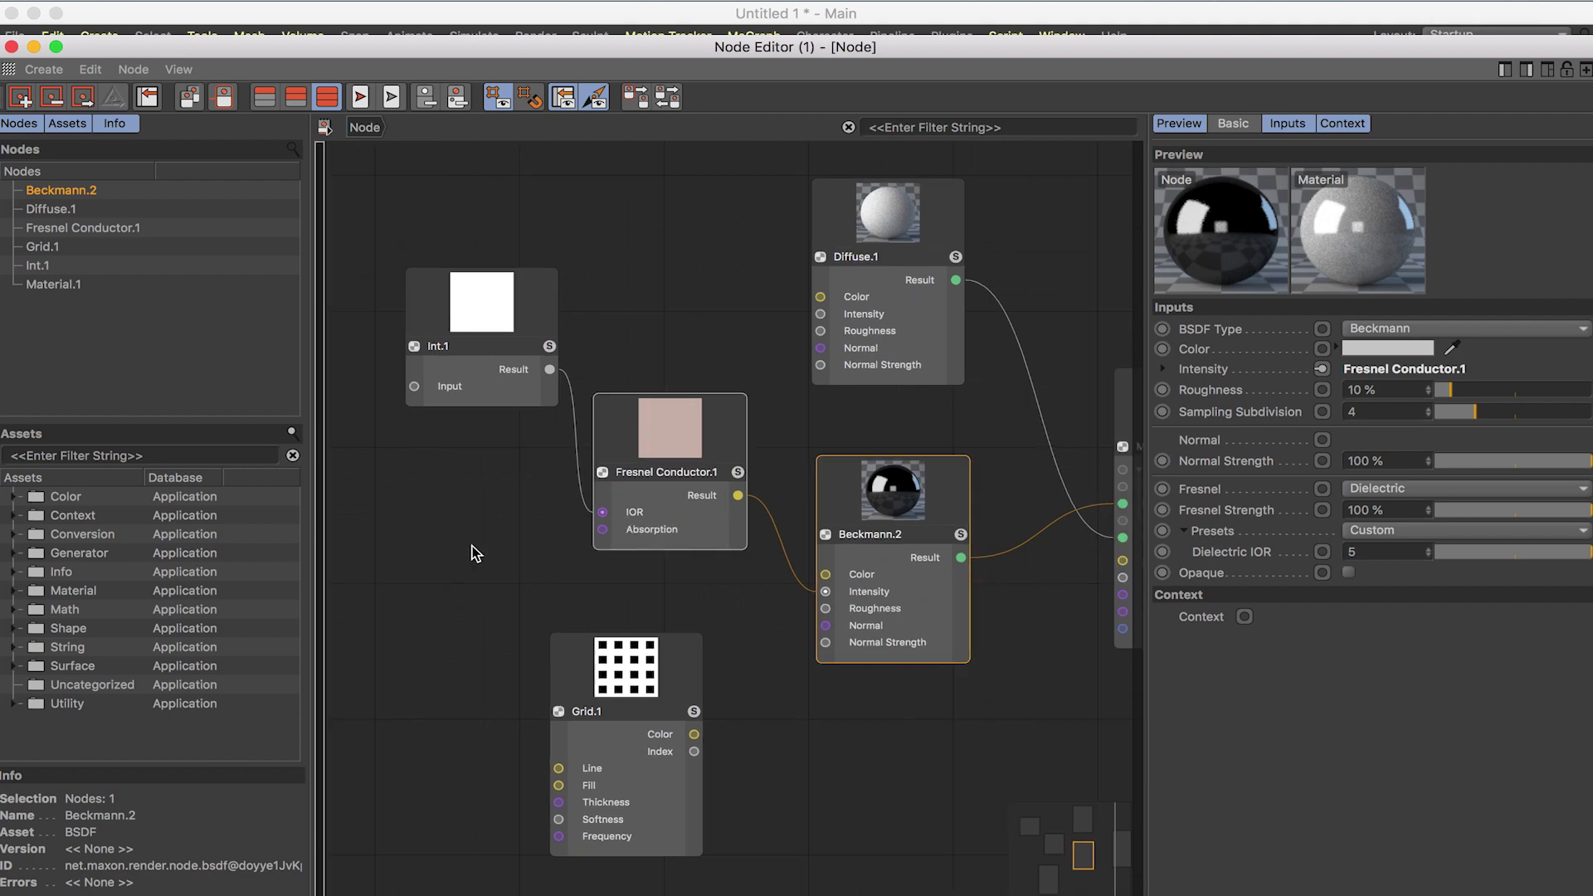
{"action": "left_click_drag", "start_coordinate": [593, 637], "coordinate": [628, 602]}
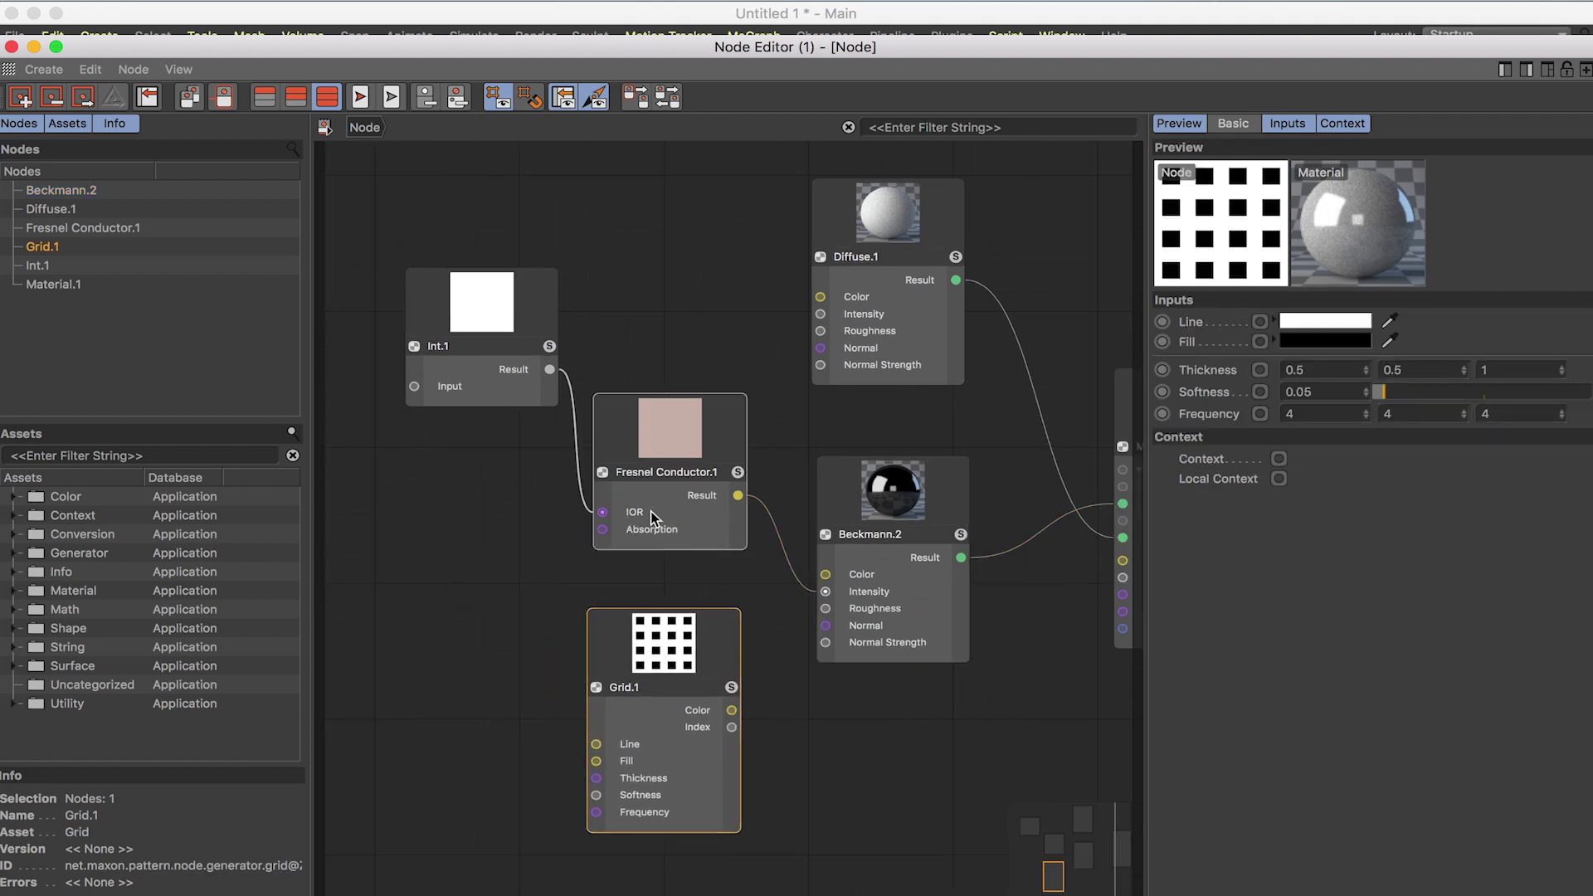
{"action": "scroll", "coordinate": [738, 531], "scroll_direction": "down", "scroll_amount": 1}
{"action": "scroll", "coordinate": [739, 530], "scroll_direction": "up", "scroll_amount": 3}
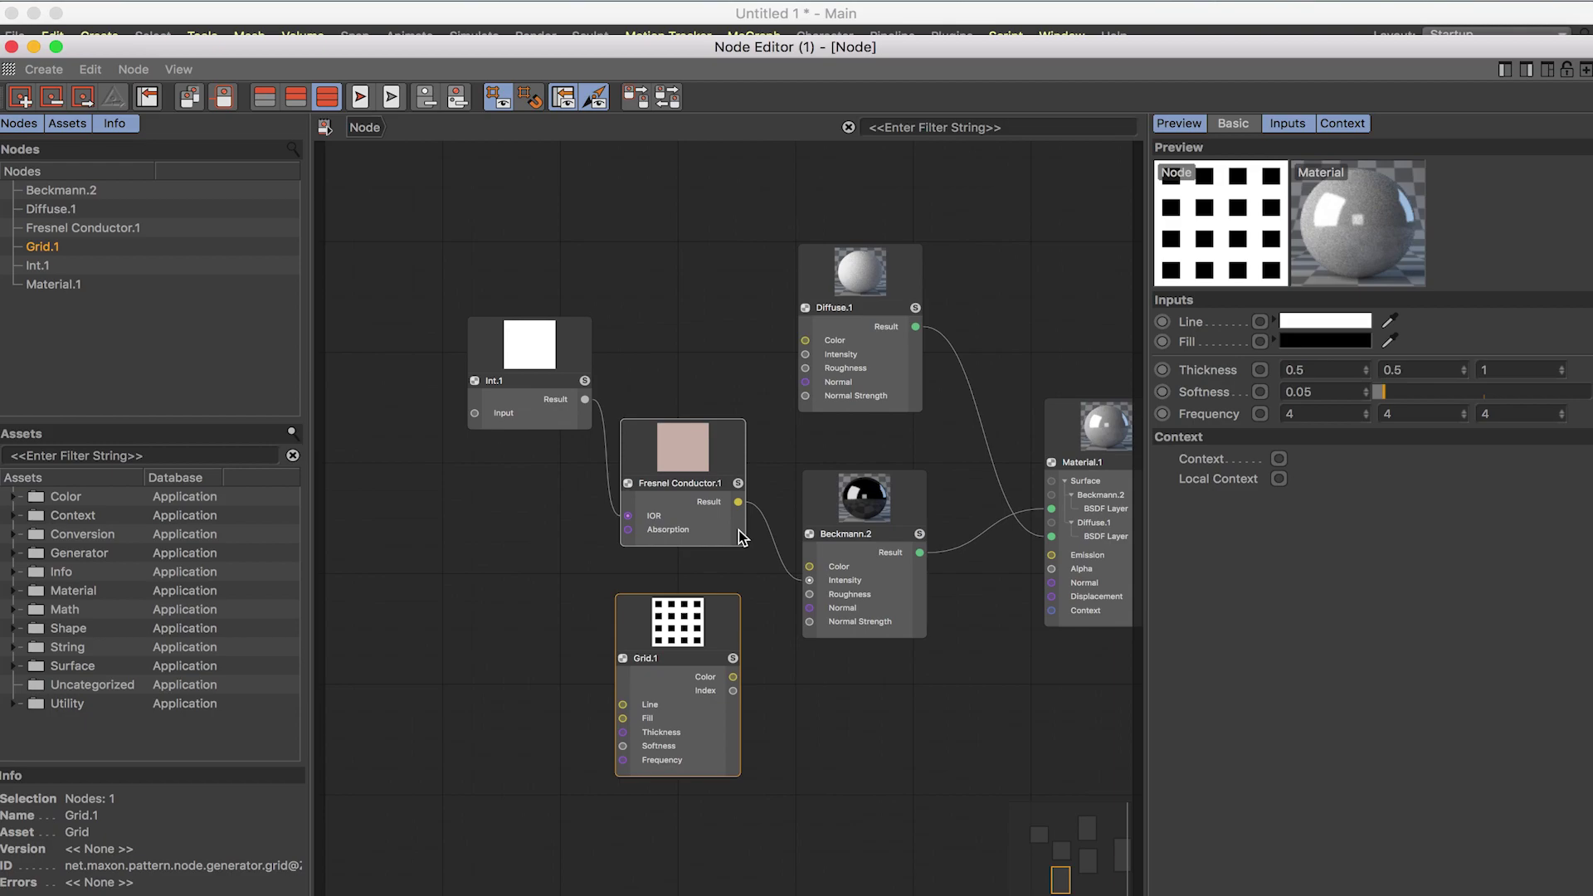
{"action": "middle_click_drag", "start_coordinate": [899, 559], "coordinate": [833, 564]}
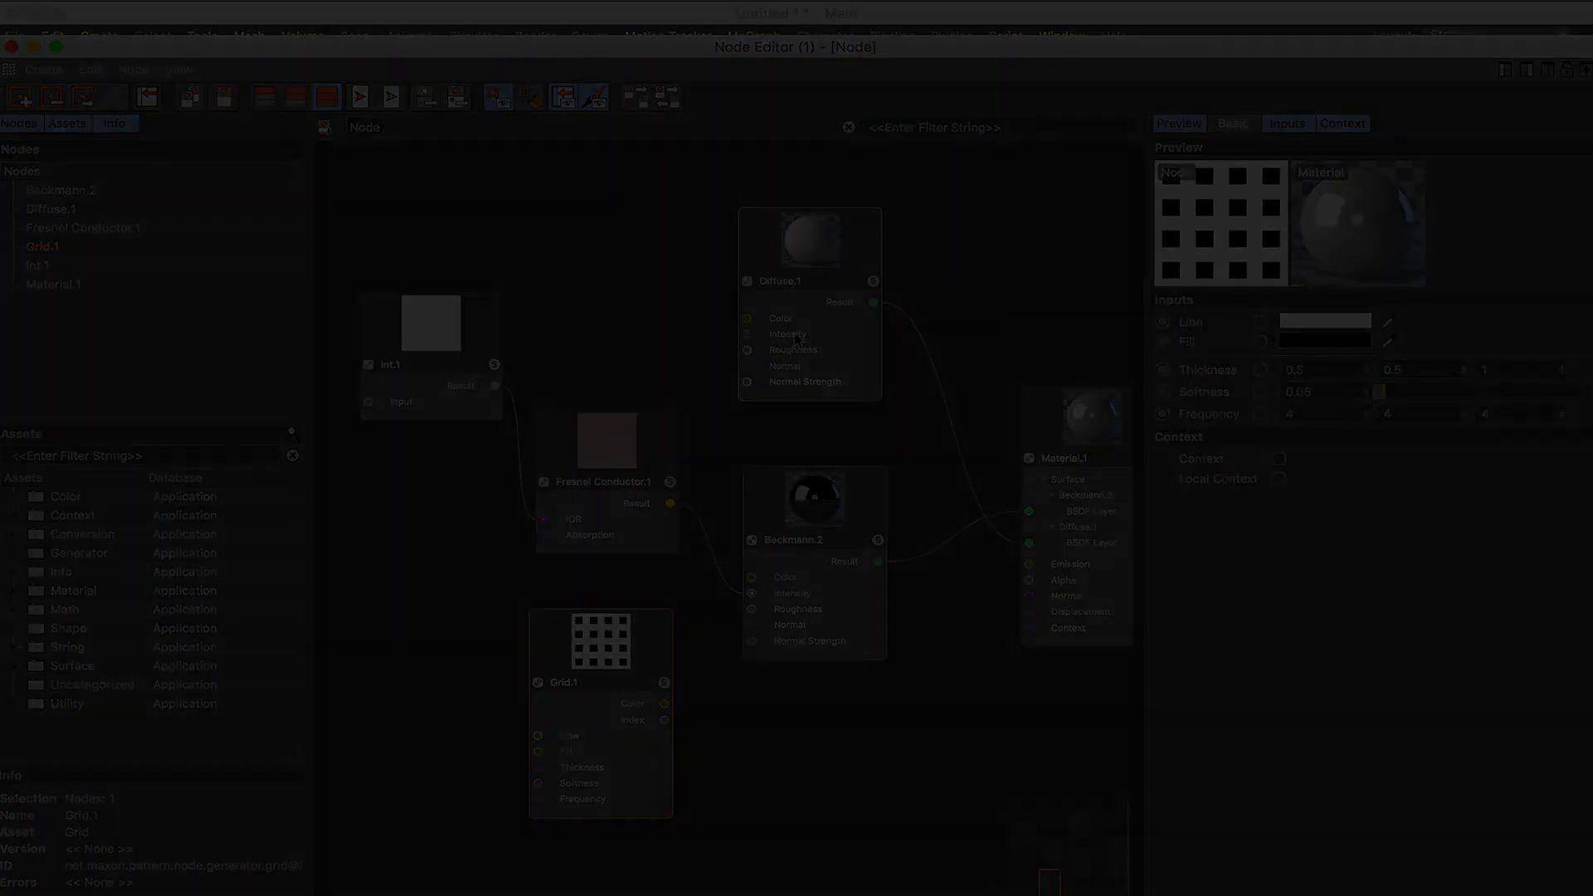